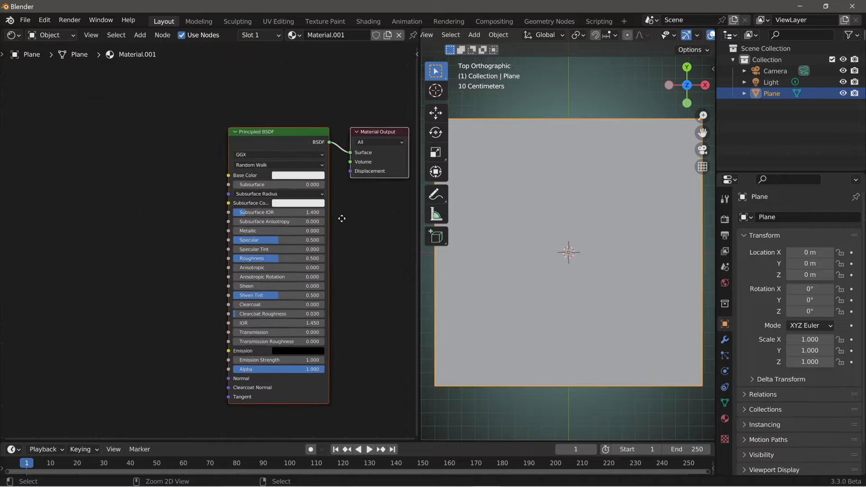
Step: Switch the 3D viewport showing the plane to Rendered shading
{"action": "scroll", "coordinate": [675, 33], "scroll_direction": "down", "scroll_amount": 5}
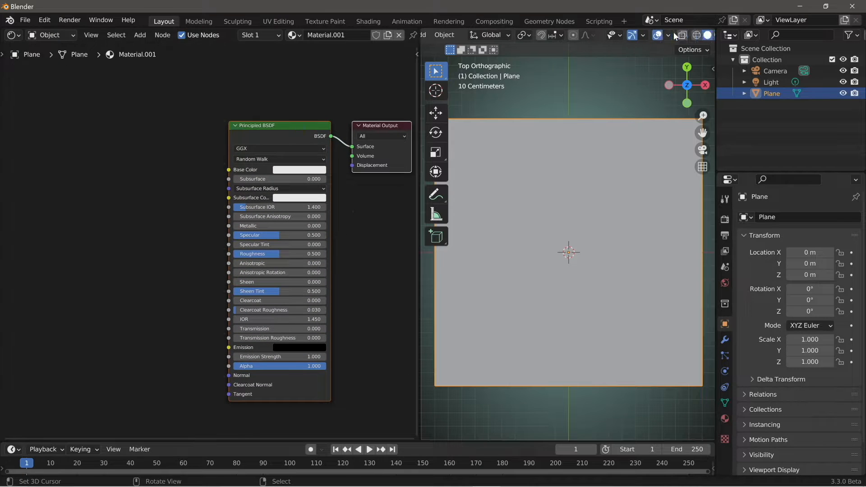
{"action": "left_click", "coordinate": [693, 35]}
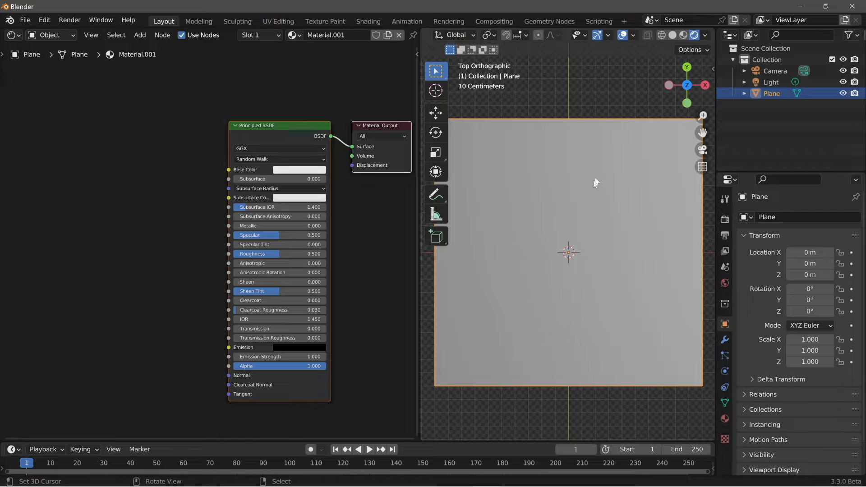
Step: Add a Wave Texture node to the material and place it on the input side of the Principled BSDF
{"action": "scroll", "coordinate": [158, 213], "scroll_direction": "down", "scroll_amount": 4}
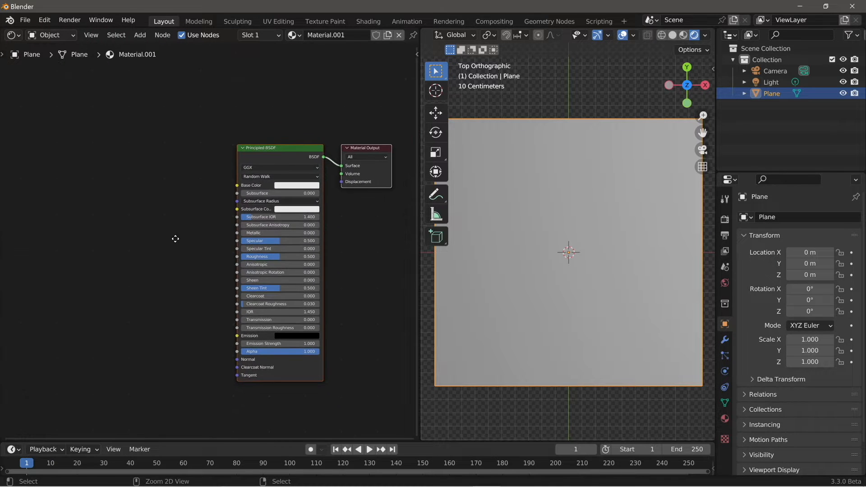
{"action": "key", "text": "shift+a"}
{"action": "mouse_move", "coordinate": [134, 275]}
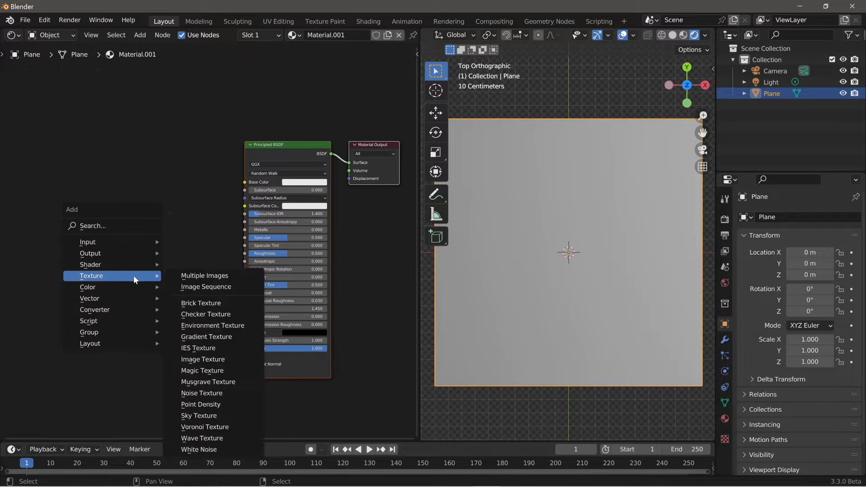
{"action": "left_click", "coordinate": [199, 438]}
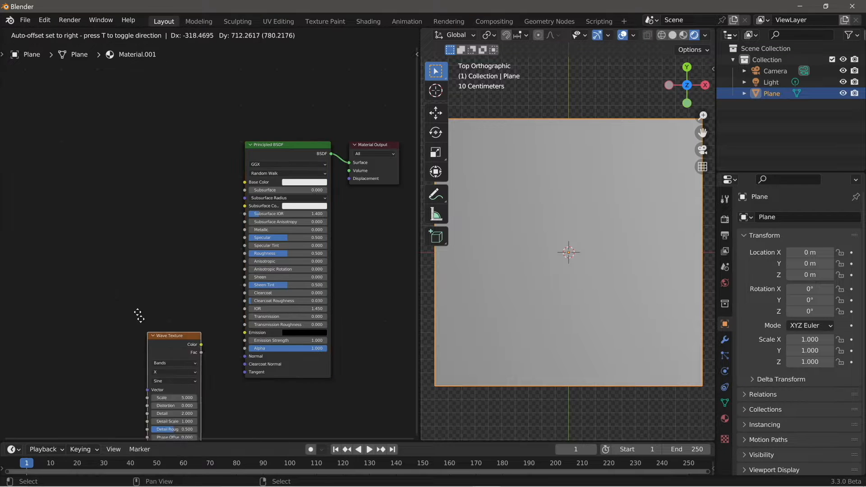
{"action": "left_click", "coordinate": [86, 179]}
Step: Preview the Wave Texture's Color output on the plane
{"action": "scroll", "coordinate": [211, 163], "scroll_direction": "up", "scroll_amount": 3}
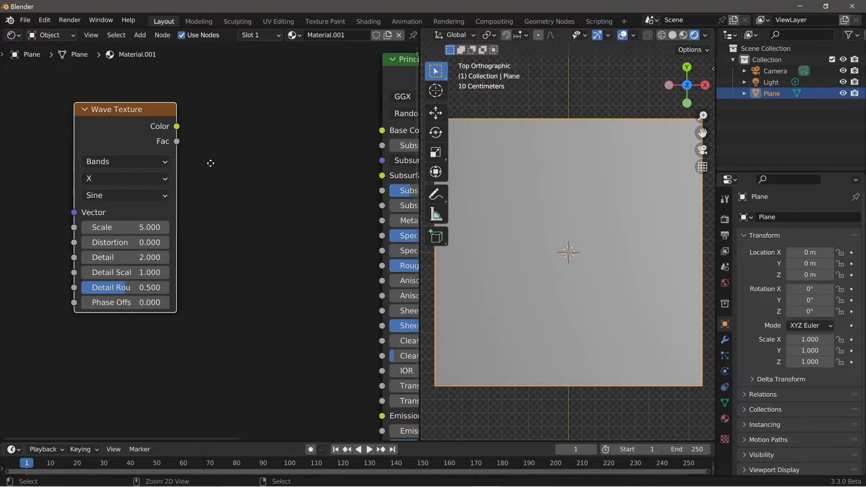
{"action": "middle_click_drag", "start_coordinate": [248, 170], "coordinate": [291, 171]}
{"action": "left_click", "coordinate": [220, 131], "text": "ctrl+shift"}
{"action": "scroll", "coordinate": [282, 272], "scroll_direction": "up", "scroll_amount": 2}
{"action": "middle_click_drag", "start_coordinate": [281, 273], "coordinate": [353, 286]}
{"action": "scroll", "coordinate": [354, 286], "scroll_direction": "down", "scroll_amount": 1}
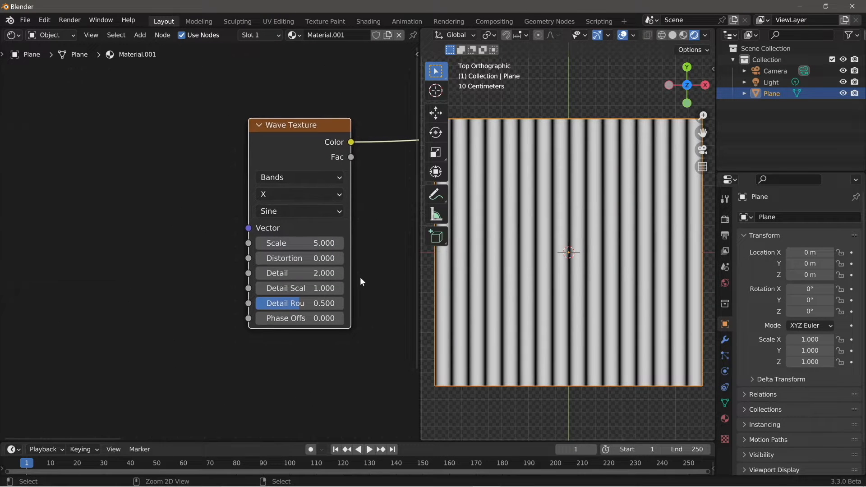
Step: Add linked Texture Coordinate and Mapping nodes to the Wave Texture and line them up beside it
{"action": "key", "text": "ctrl+t"}
{"action": "middle_click_drag", "start_coordinate": [244, 335], "coordinate": [263, 339]}
{"action": "key", "text": "g"}
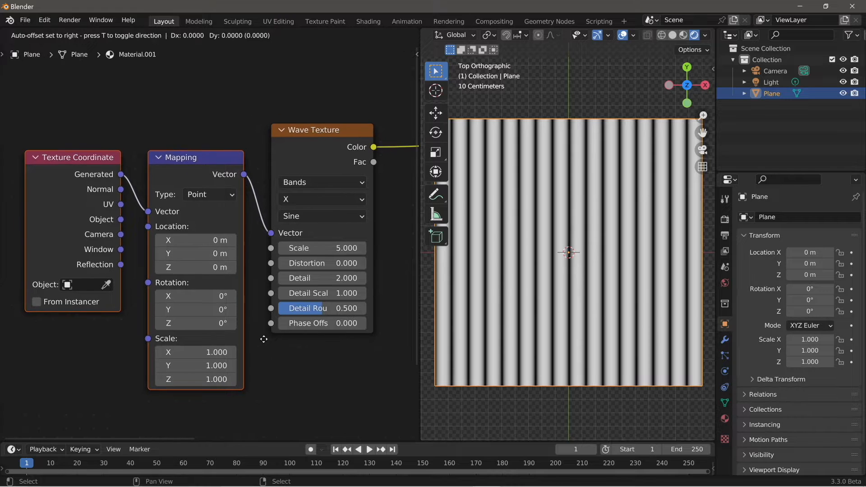
{"action": "left_click", "coordinate": [257, 313]}
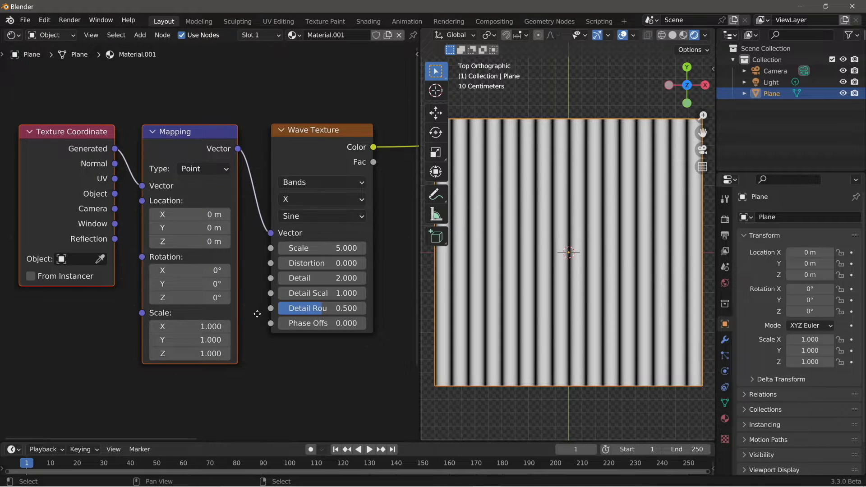
{"action": "middle_click_drag", "start_coordinate": [257, 313], "coordinate": [255, 314]}
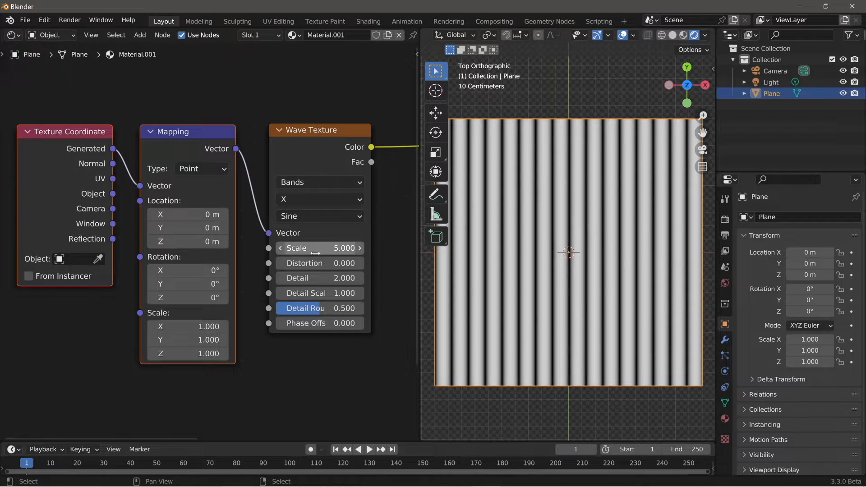
Step: Set the Wave Texture's Distortion to 50, Detail to 15 and Detail Scale to 0.5
{"action": "left_click_drag", "start_coordinate": [315, 253], "coordinate": [315, 253]}
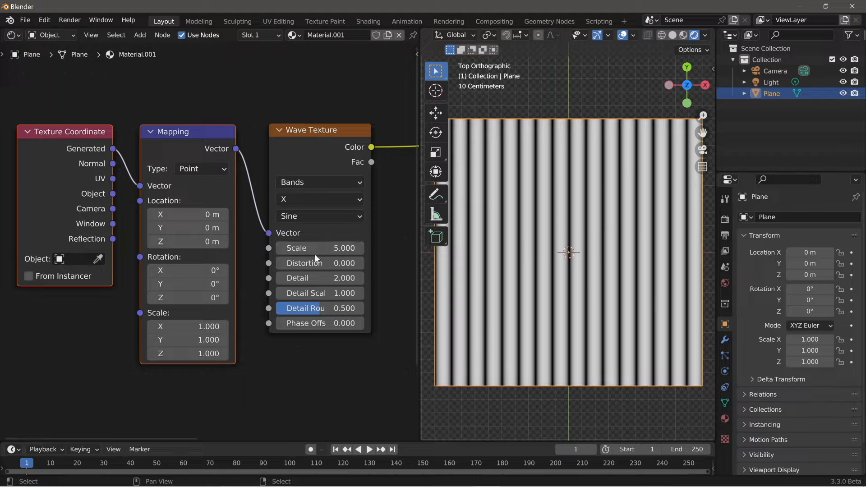
{"action": "left_click_drag", "start_coordinate": [314, 261], "coordinate": [431, 260]}
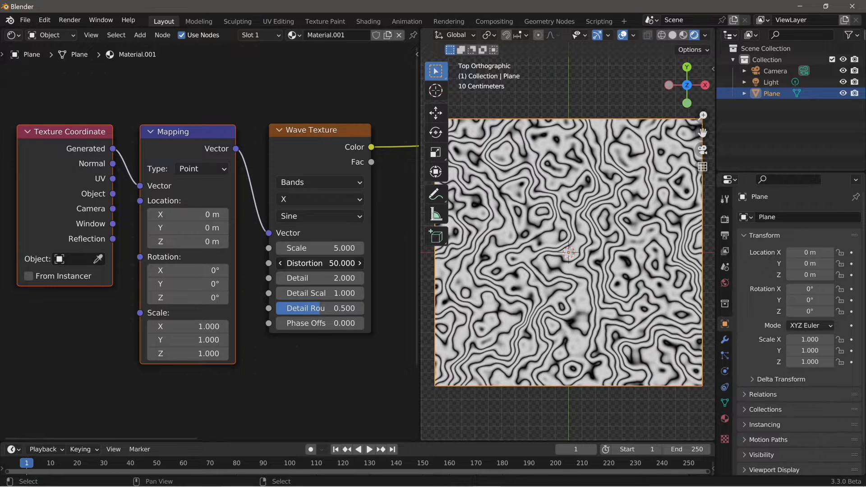
{"action": "left_click_drag", "start_coordinate": [299, 277], "coordinate": [289, 293]}
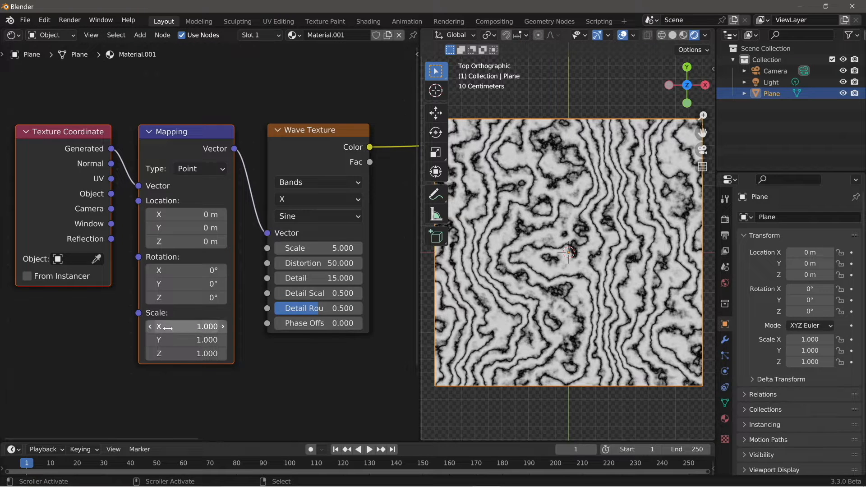
Step: Set the Mapping node's Scale to X 5 and Y 0.5, and feed its Vector input from the UV output
{"action": "left_click_drag", "start_coordinate": [189, 326], "coordinate": [168, 329]}
{"action": "left_click", "coordinate": [148, 328]}
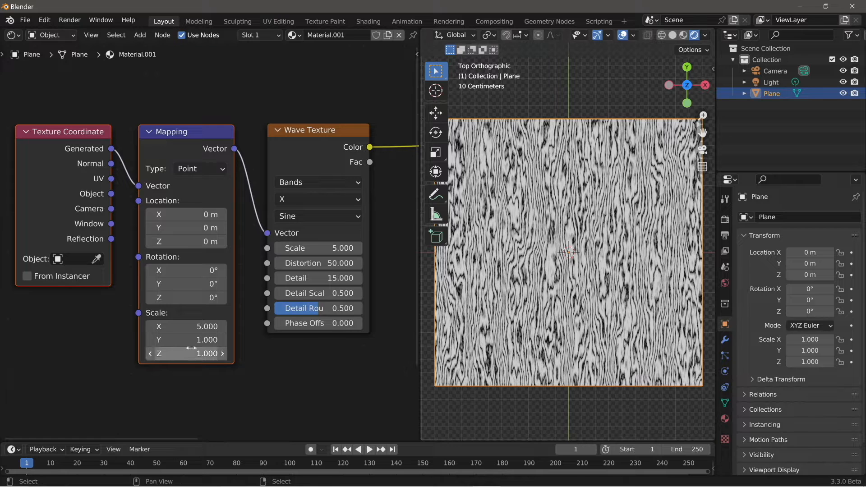
{"action": "left_click_drag", "start_coordinate": [189, 339], "coordinate": [178, 340]}
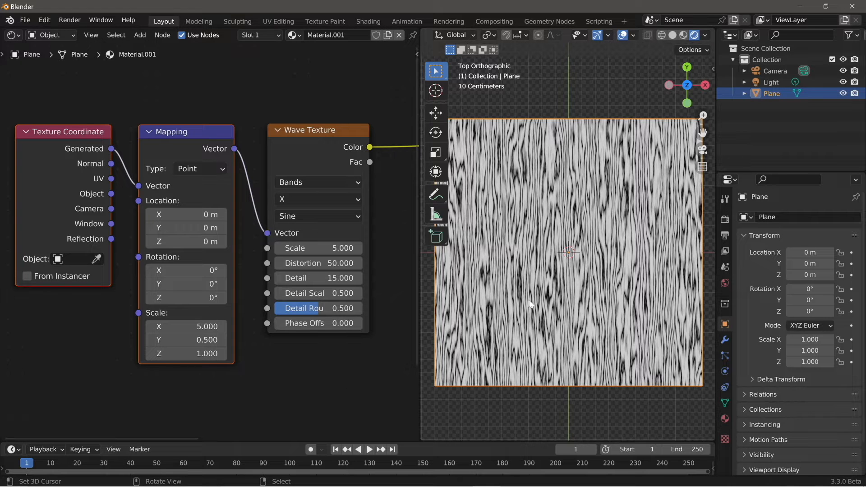
{"action": "scroll", "coordinate": [530, 305], "scroll_direction": "up", "scroll_amount": 3}
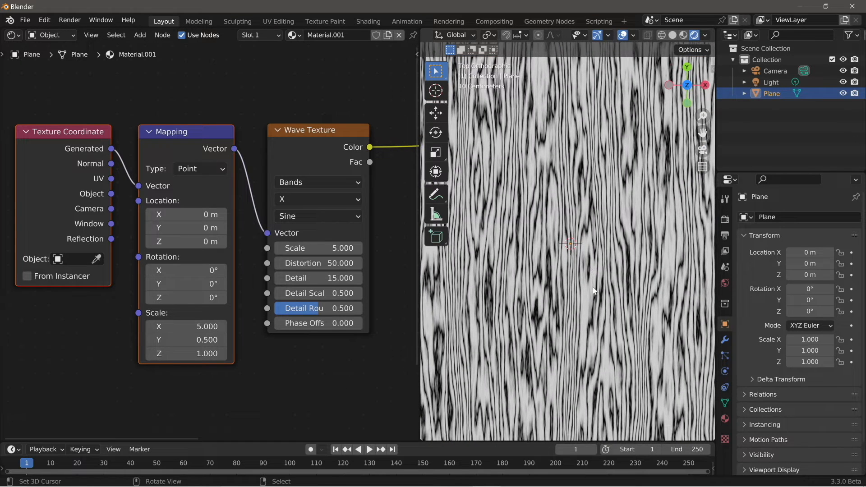
{"action": "left_click_drag", "start_coordinate": [111, 179], "coordinate": [139, 186]}
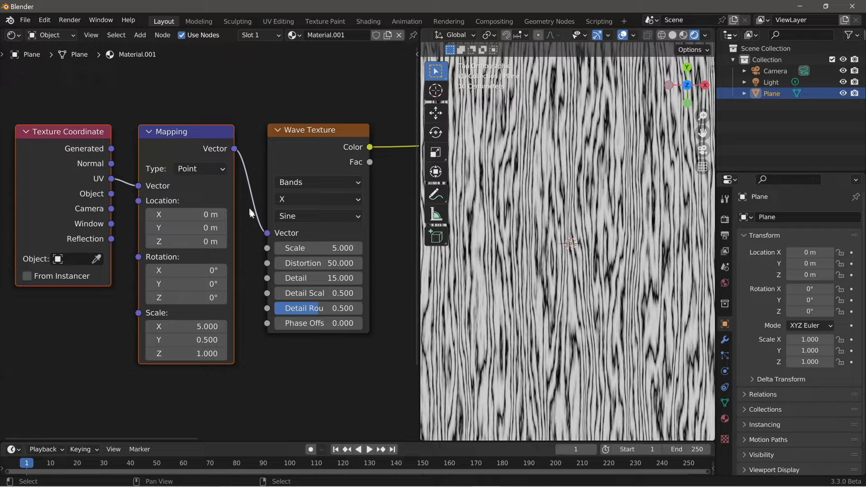
Step: Add a Voronoi Texture node below the wave nodes and preview its Distance output on the plane
{"action": "scroll", "coordinate": [208, 390], "scroll_direction": "down", "scroll_amount": 5}
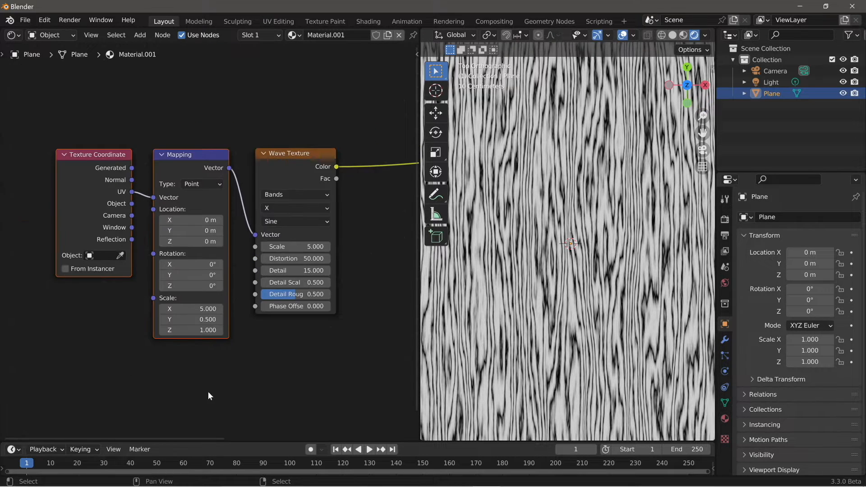
{"action": "middle_click_drag", "start_coordinate": [189, 375], "coordinate": [187, 326]}
{"action": "key", "text": "shift+a"}
{"action": "mouse_move", "coordinate": [132, 325]}
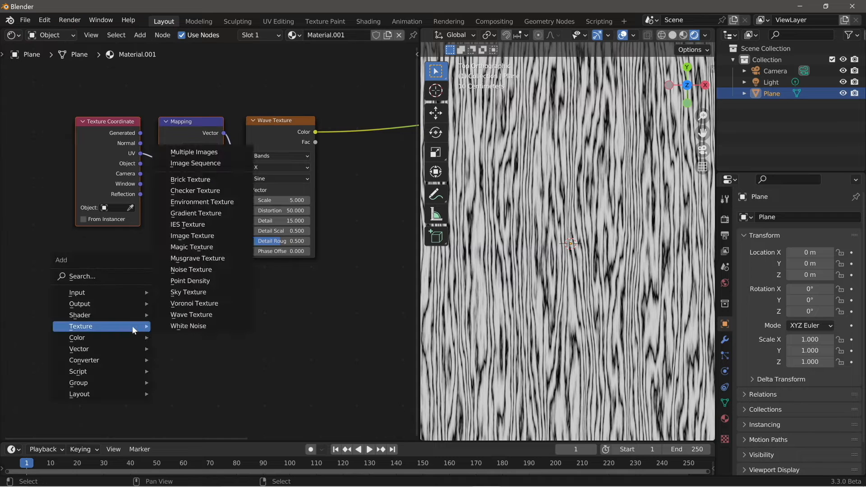
{"action": "left_click", "coordinate": [198, 303]}
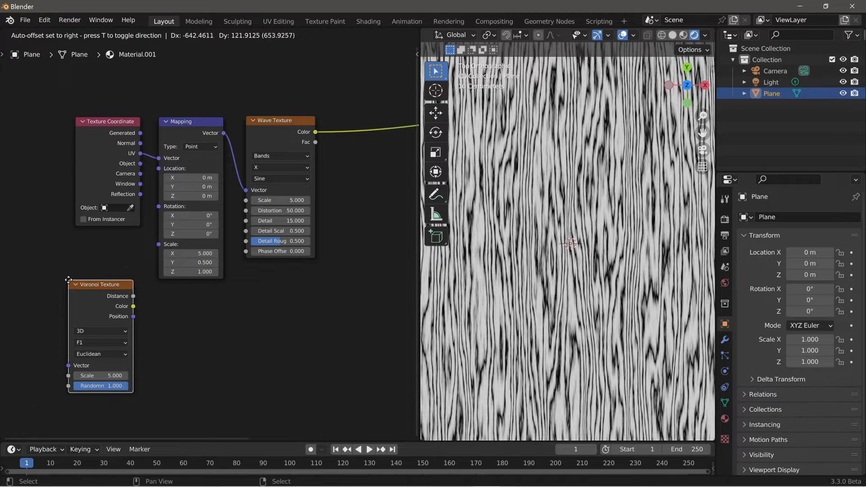
{"action": "left_click", "coordinate": [64, 279]}
{"action": "key", "text": "Home"}
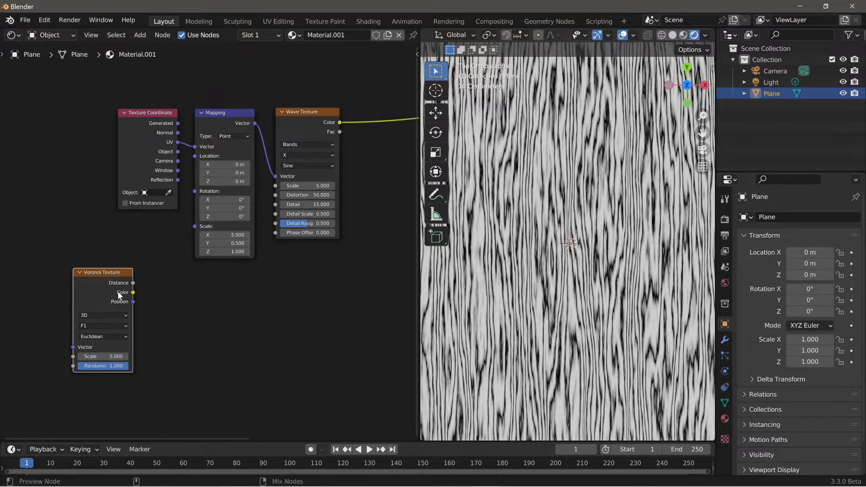
{"action": "left_click", "coordinate": [118, 291], "text": "ctrl+shift"}
Step: Insert a ColorRamp node on the link coming from the Voronoi Texture's Distance output
{"action": "key", "text": "shift+a"}
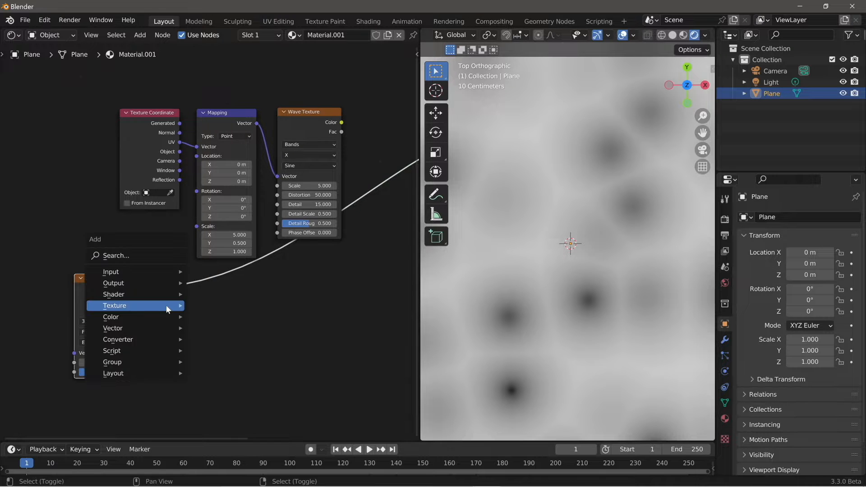
{"action": "mouse_move", "coordinate": [154, 339]}
{"action": "left_click", "coordinate": [221, 215]}
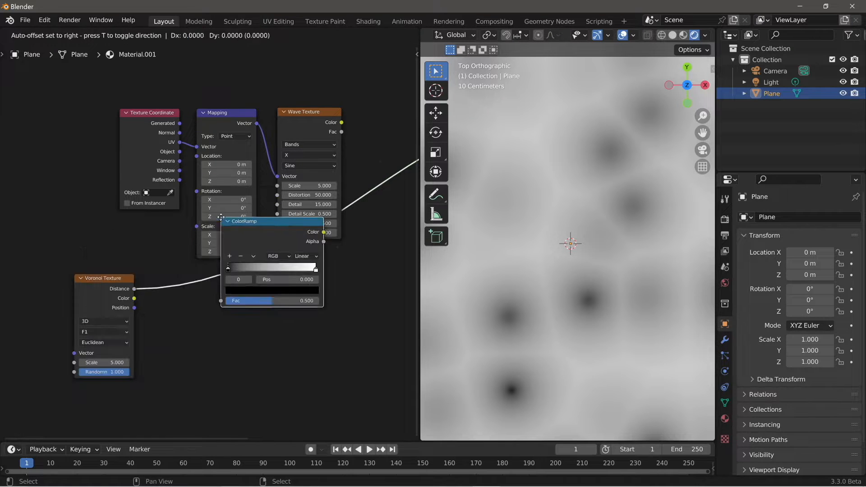
{"action": "left_click", "coordinate": [171, 276]}
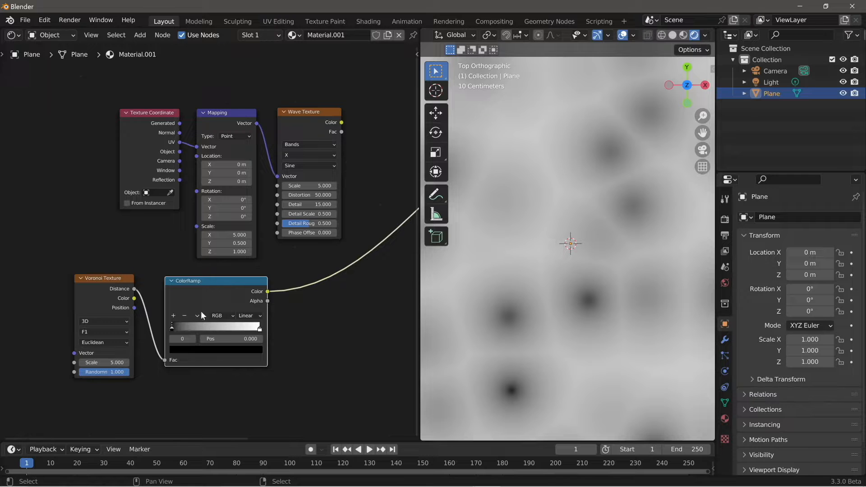
Step: Flip the ColorRamp and move its black stop to position 0.345
{"action": "left_click", "coordinate": [200, 315]}
{"action": "left_click", "coordinate": [209, 326]}
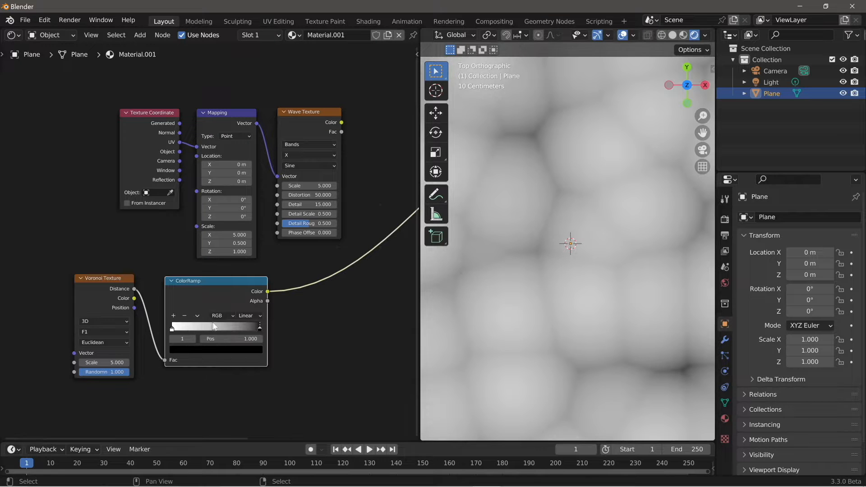
{"action": "left_click_drag", "start_coordinate": [260, 329], "coordinate": [202, 328]}
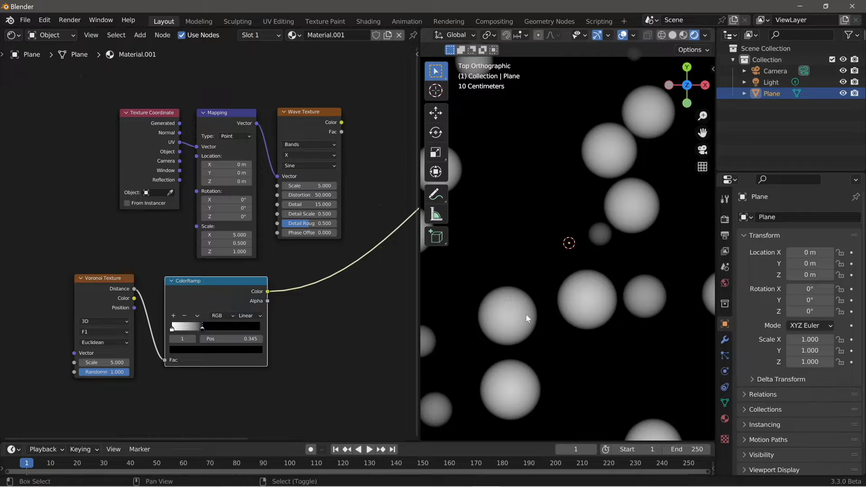
Step: Move the Voronoi Texture and ColorRamp nodes together, farther away from the Wave Texture
{"action": "scroll", "coordinate": [145, 293], "scroll_direction": "down", "scroll_amount": 1}
{"action": "left_click_drag", "start_coordinate": [69, 297], "coordinate": [203, 311]}
{"action": "middle_click_drag", "start_coordinate": [247, 315], "coordinate": [251, 318]}
{"action": "key", "text": "g"}
{"action": "left_click", "coordinate": [217, 317]}
Step: Preview the Wave Texture with the ColorRamp's Color driving its Vector, and reconnect the Mapping node's Vector to it
{"action": "left_click_drag", "start_coordinate": [200, 287], "coordinate": [269, 186]}
{"action": "left_click", "coordinate": [301, 140], "text": "ctrl+shift"}
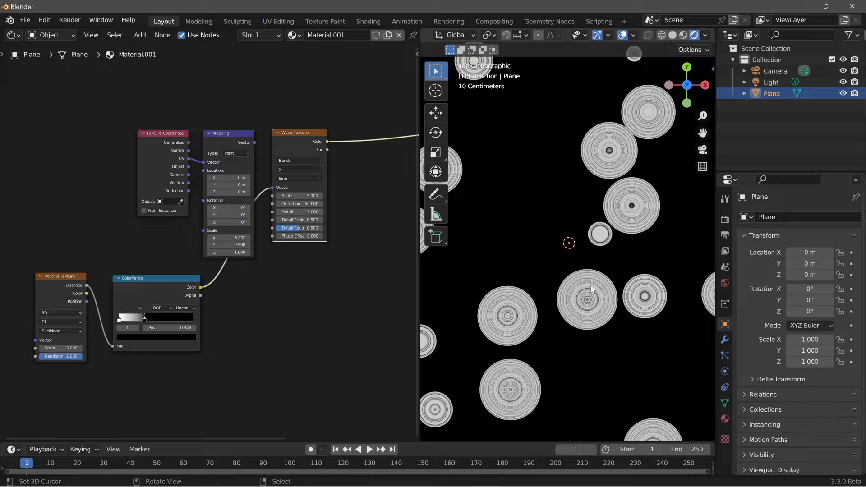
{"action": "left_click_drag", "start_coordinate": [256, 141], "coordinate": [273, 187]}
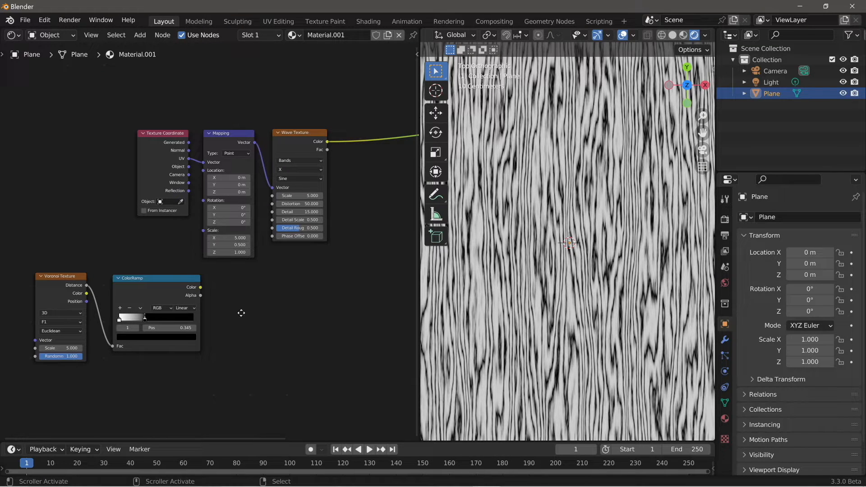
Step: Add linked Texture Coordinate and Mapping nodes to the Voronoi Texture and position them beside it
{"action": "middle_click_drag", "start_coordinate": [241, 313], "coordinate": [277, 314]}
{"action": "left_click", "coordinate": [97, 297]}
{"action": "scroll", "coordinate": [127, 311], "scroll_direction": "down", "scroll_amount": 1}
{"action": "middle_click_drag", "start_coordinate": [140, 318], "coordinate": [216, 321]}
{"action": "key", "text": "ctrl+t"}
{"action": "scroll", "coordinate": [177, 328], "scroll_direction": "down", "scroll_amount": 1}
{"action": "key", "text": "g"}
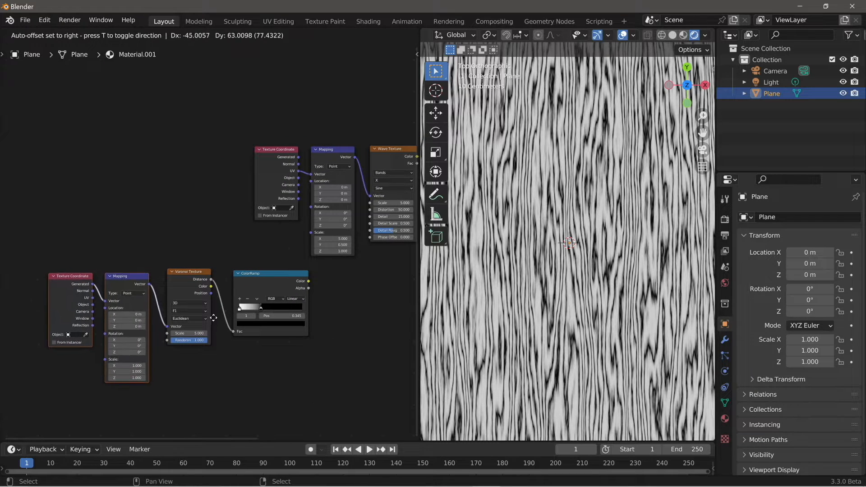
{"action": "left_click", "coordinate": [212, 317]}
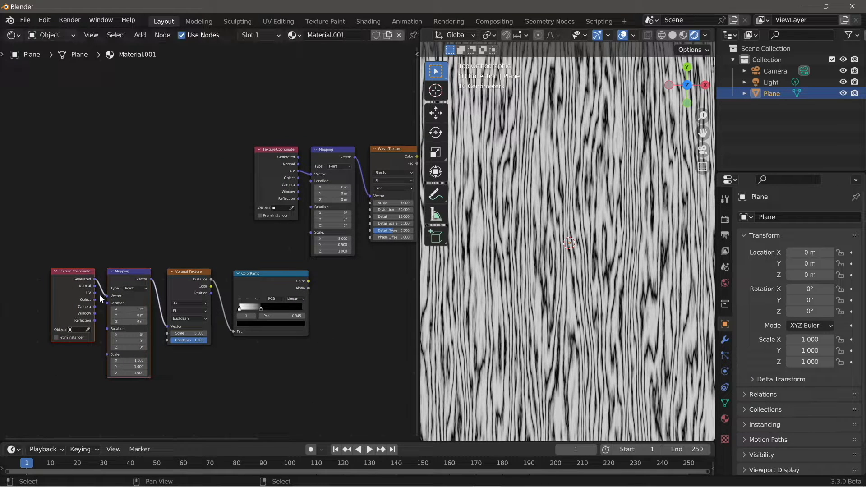
Step: Feed both Mapping nodes from the Voronoi chain's UV output and delete the Wave Texture's original Texture Coordinate node
{"action": "left_click_drag", "start_coordinate": [95, 292], "coordinate": [157, 130]}
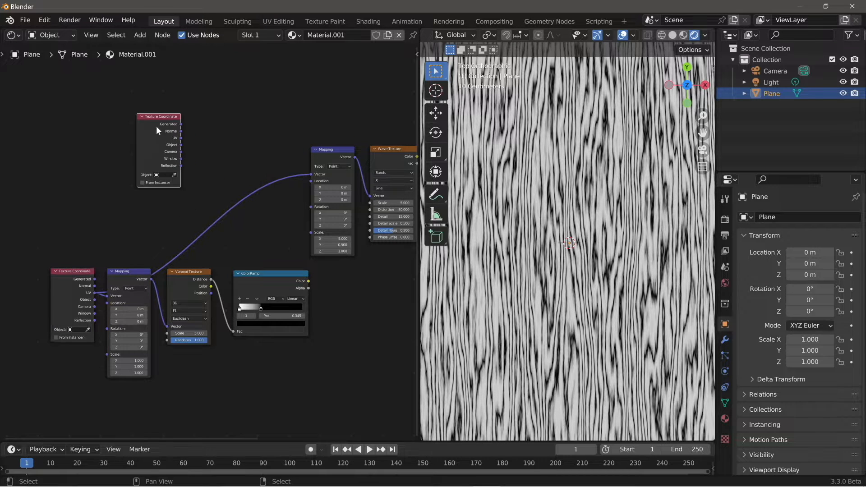
{"action": "key", "text": "x"}
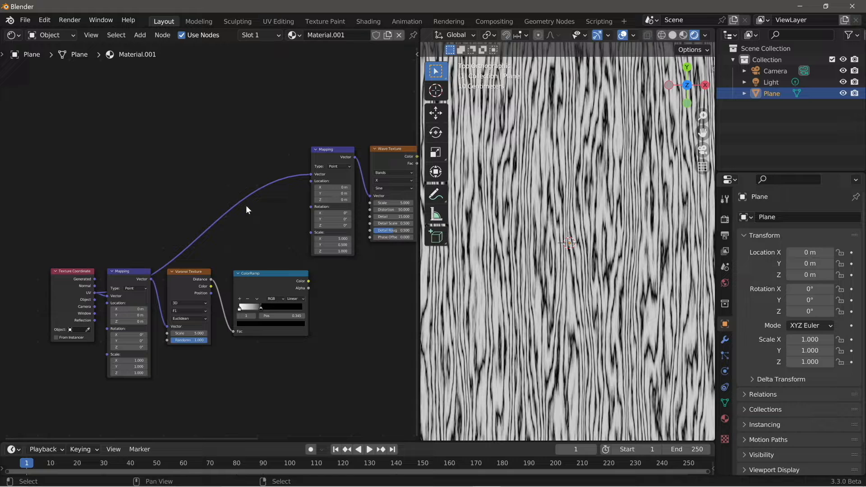
{"action": "key", "text": "Home"}
{"action": "middle_click_drag", "start_coordinate": [275, 229], "coordinate": [271, 229]}
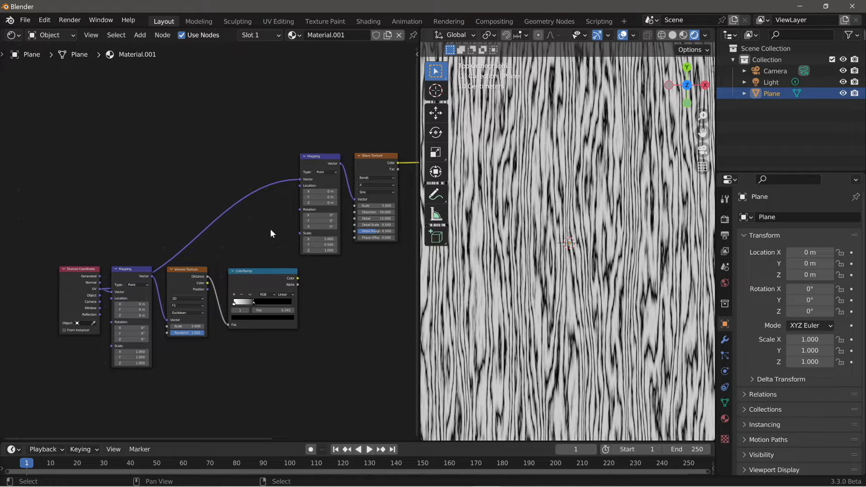
Step: Move the Wave Texture's Mapping node and the whole Voronoi chain away from the Wave Texture to open a gap
{"action": "scroll", "coordinate": [271, 229], "scroll_direction": "down", "scroll_amount": 2}
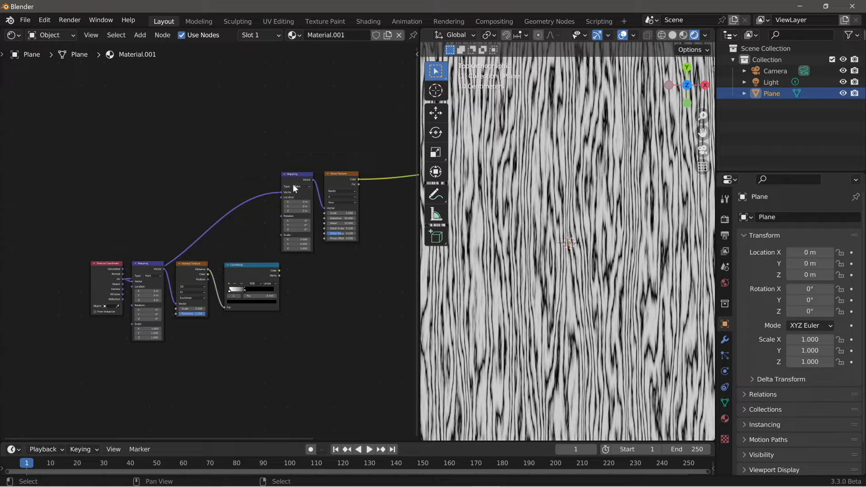
{"action": "left_click_drag", "start_coordinate": [288, 176], "coordinate": [244, 175]}
{"action": "left_click_drag", "start_coordinate": [75, 188], "coordinate": [277, 326]}
{"action": "key", "text": "g"}
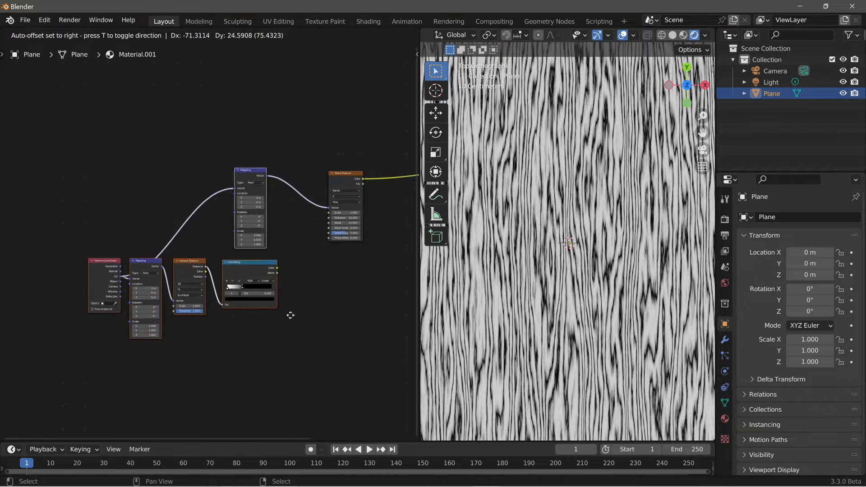
{"action": "left_click", "coordinate": [230, 314]}
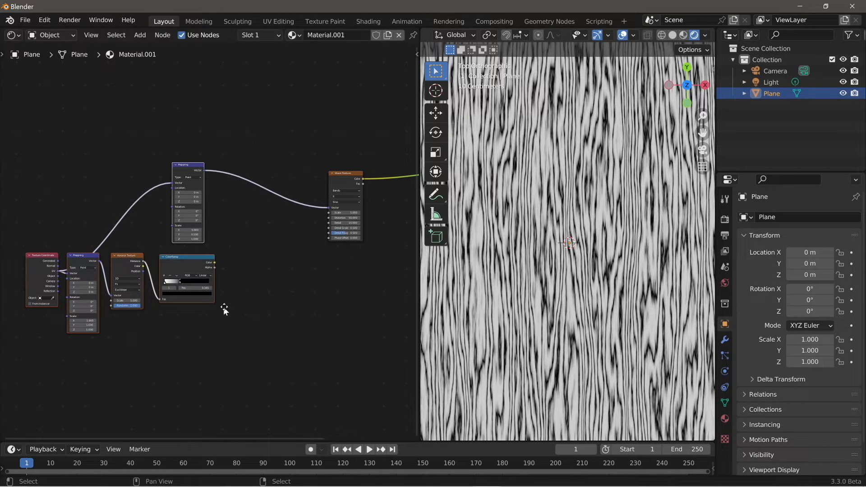
{"action": "middle_click_drag", "start_coordinate": [224, 311], "coordinate": [232, 307]}
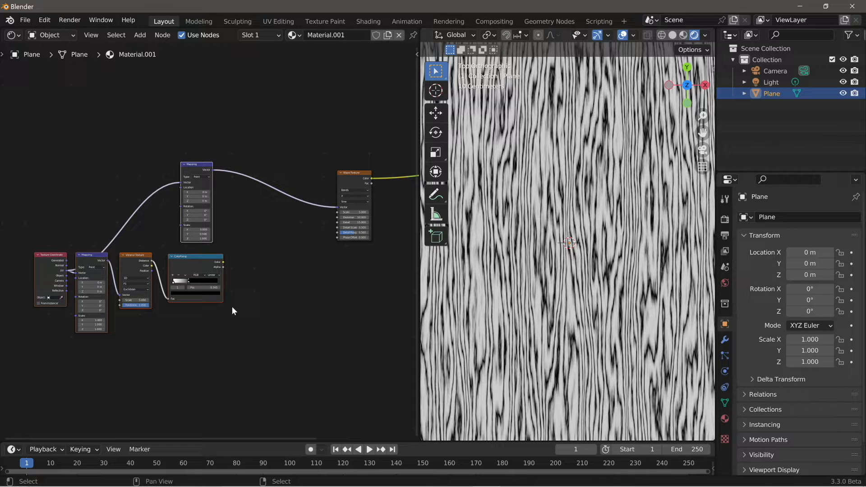
Step: Combine the upper Mapping node and the ColorRamp through a Mix node feeding the Wave Texture's Vector, with the blending mode Difference
{"action": "right_click_drag", "start_coordinate": [196, 222], "coordinate": [196, 259], "text": "ctrl+shift"}
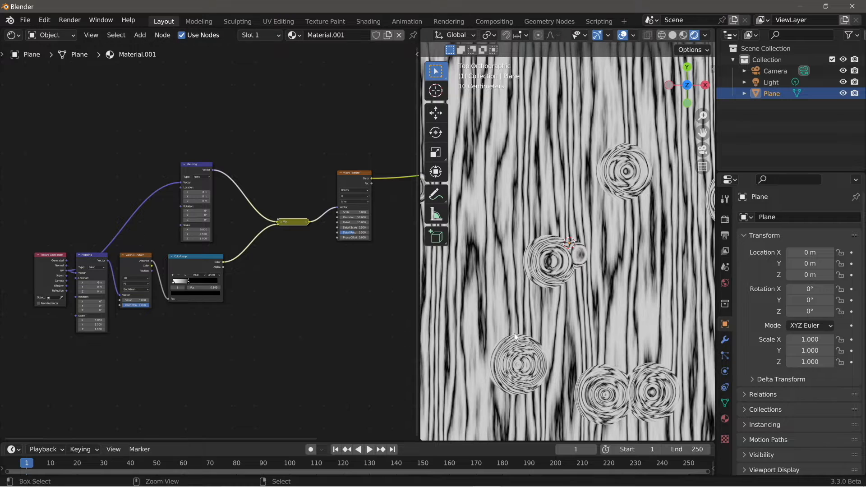
{"action": "scroll", "coordinate": [516, 327], "scroll_direction": "up", "scroll_amount": 1}
{"action": "middle_click_drag", "start_coordinate": [287, 225], "coordinate": [325, 228], "text": "ctrl"}
{"action": "middle_click_drag", "start_coordinate": [325, 228], "coordinate": [252, 250]}
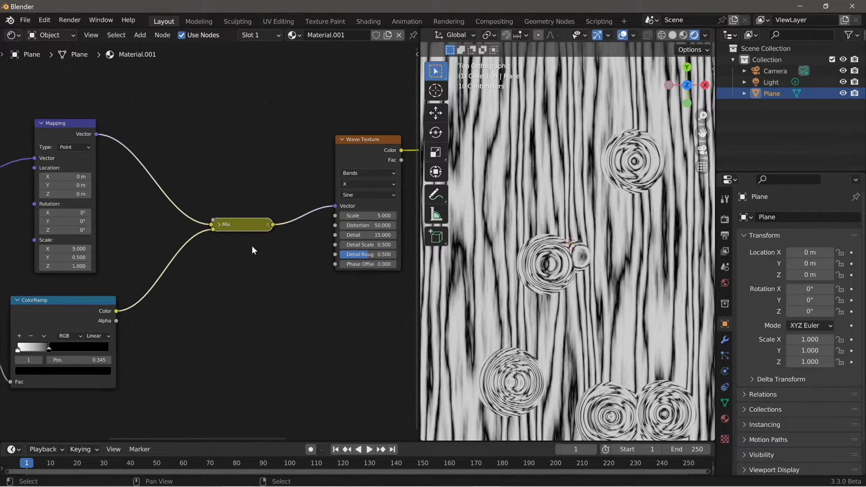
{"action": "left_click", "coordinate": [220, 225]}
{"action": "left_click", "coordinate": [229, 220]}
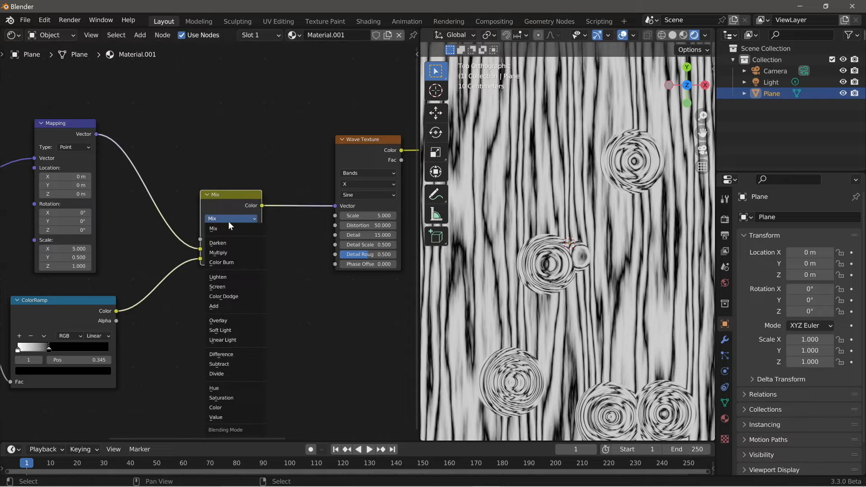
{"action": "left_click", "coordinate": [232, 354]}
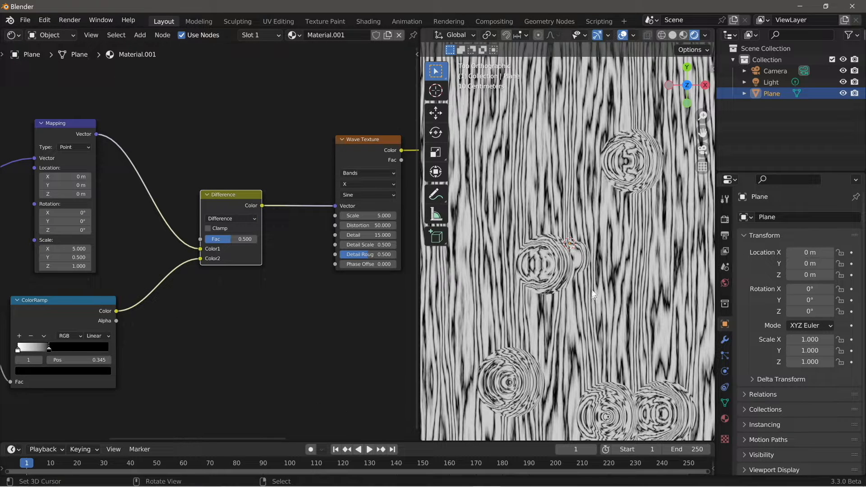
Step: Preview the ColorRamp output and switch the Voronoi Texture to Smooth F1 with Smoothness 1.000
{"action": "middle_click_drag", "start_coordinate": [122, 368], "coordinate": [263, 298]}
{"action": "scroll", "coordinate": [263, 303], "scroll_direction": "up", "scroll_amount": 1}
{"action": "middle_click_drag", "start_coordinate": [82, 372], "coordinate": [110, 361]}
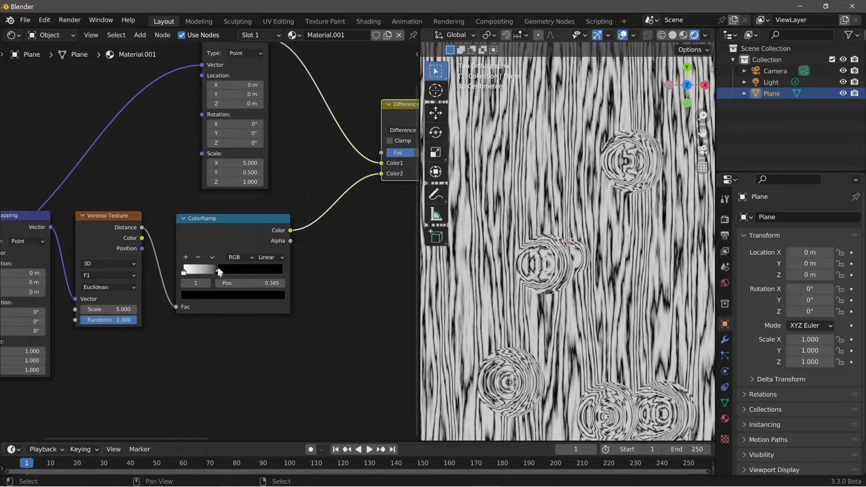
{"action": "left_click", "coordinate": [197, 234], "text": "ctrl+shift"}
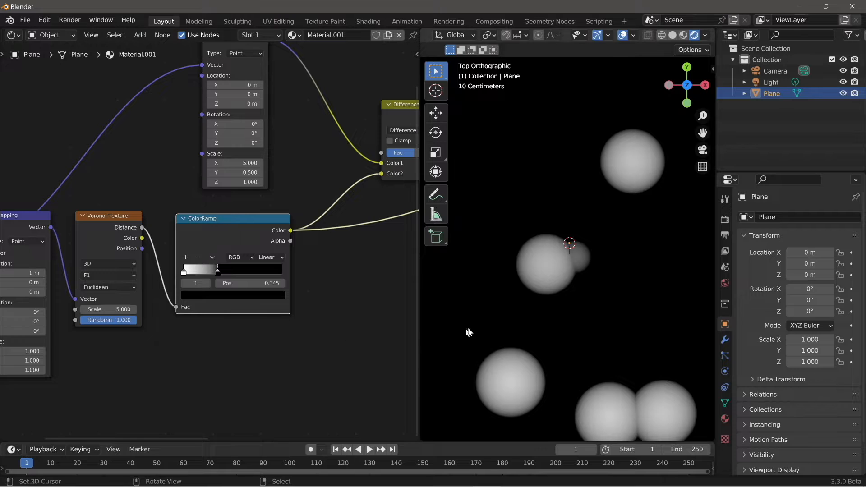
{"action": "left_click", "coordinate": [111, 272]}
{"action": "left_click", "coordinate": [109, 306]}
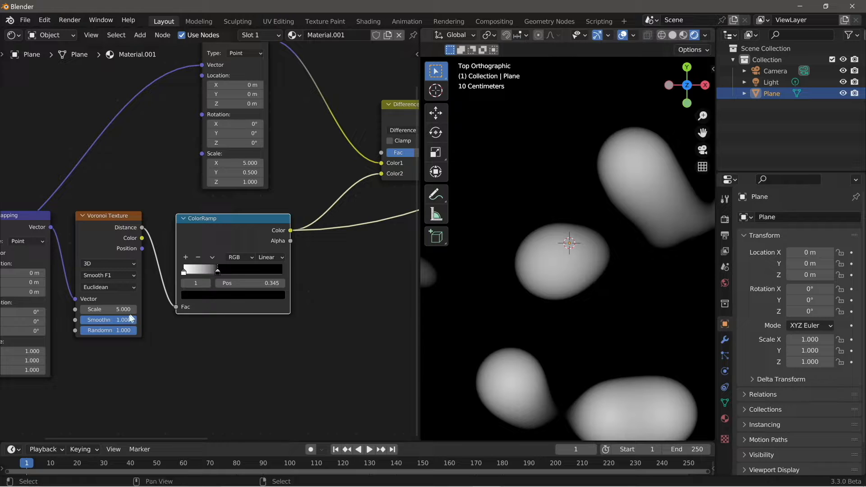
{"action": "left_click_drag", "start_coordinate": [108, 320], "coordinate": [136, 319]}
Step: Compare Linear and Ease interpolation on the ColorRamp and keep Ease
{"action": "scroll", "coordinate": [281, 330], "scroll_direction": "up", "scroll_amount": 2}
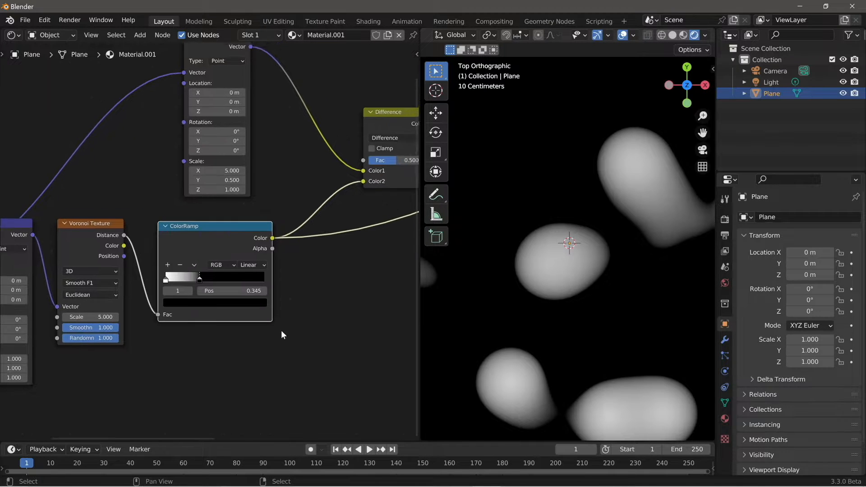
{"action": "left_click", "coordinate": [271, 274]}
{"action": "left_click", "coordinate": [270, 289]}
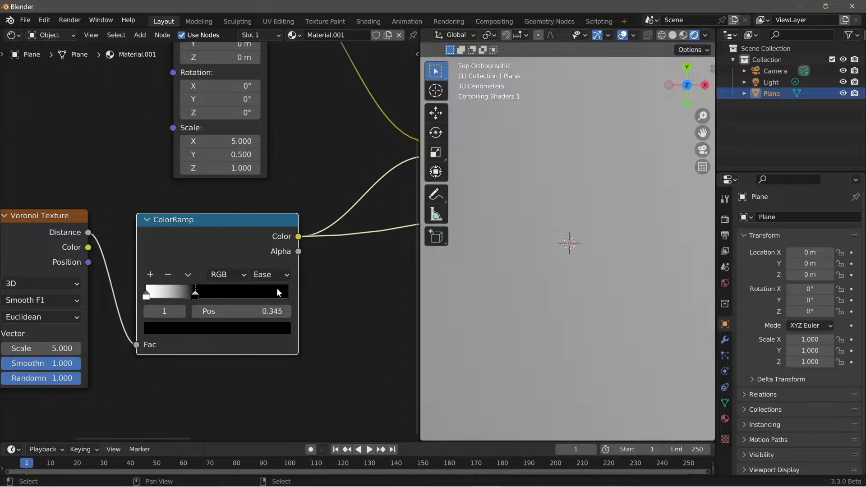
{"action": "left_click", "coordinate": [276, 275]}
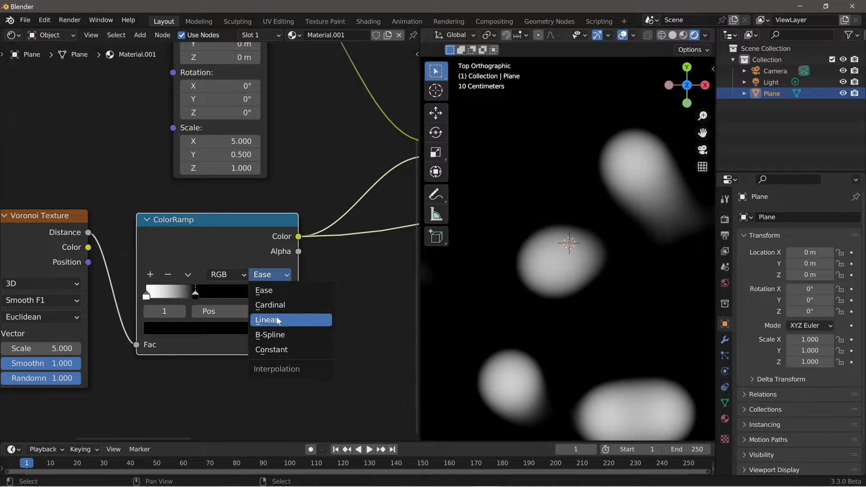
{"action": "left_click", "coordinate": [277, 316]}
{"action": "left_click", "coordinate": [273, 275]}
{"action": "left_click", "coordinate": [274, 290]}
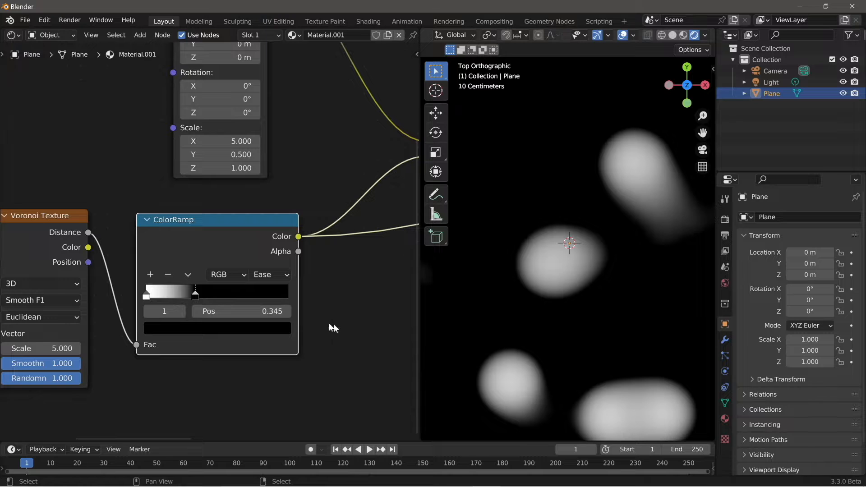
Step: Preview the Wave Texture and stretch the knots by setting the Voronoi chain's Mapping Scale X to 2.500
{"action": "scroll", "coordinate": [300, 302], "scroll_direction": "down", "scroll_amount": 3}
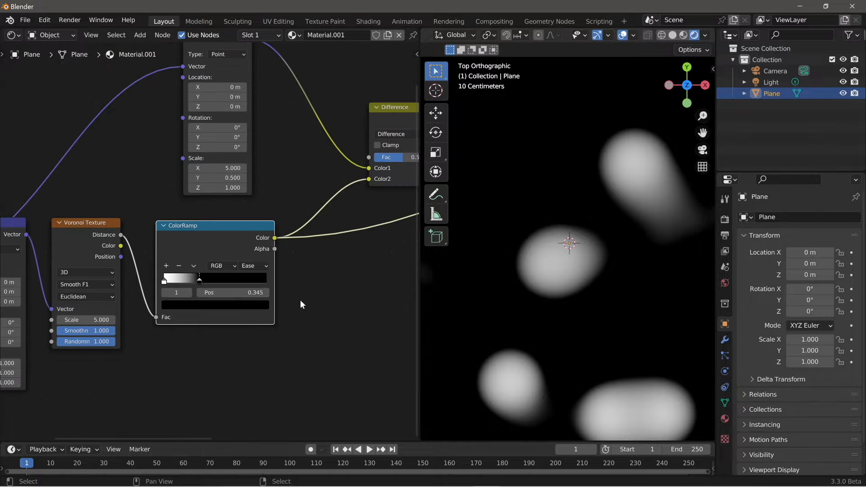
{"action": "scroll", "coordinate": [338, 242], "scroll_direction": "down", "scroll_amount": 3}
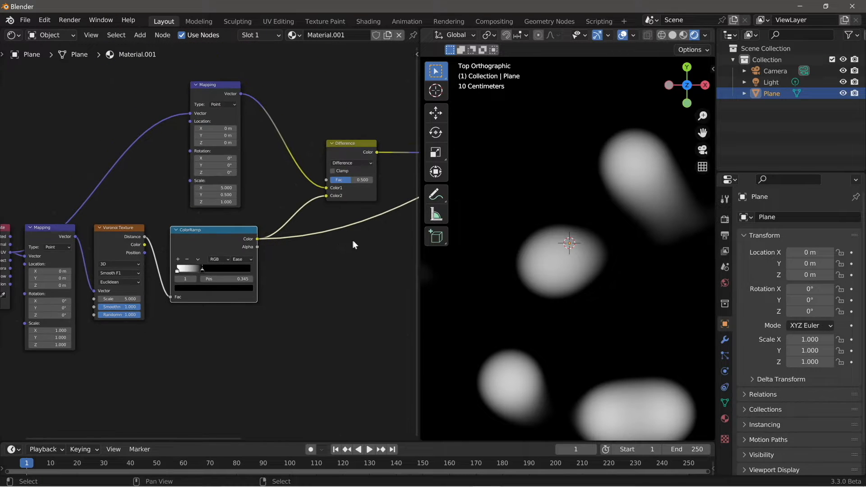
{"action": "left_click", "coordinate": [353, 168], "text": "ctrl+shift"}
{"action": "middle_click_drag", "start_coordinate": [371, 235], "coordinate": [354, 267]}
{"action": "middle_click_drag", "start_coordinate": [144, 388], "coordinate": [212, 307], "text": "ctrl"}
{"action": "middle_click_drag", "start_coordinate": [185, 321], "coordinate": [231, 305]}
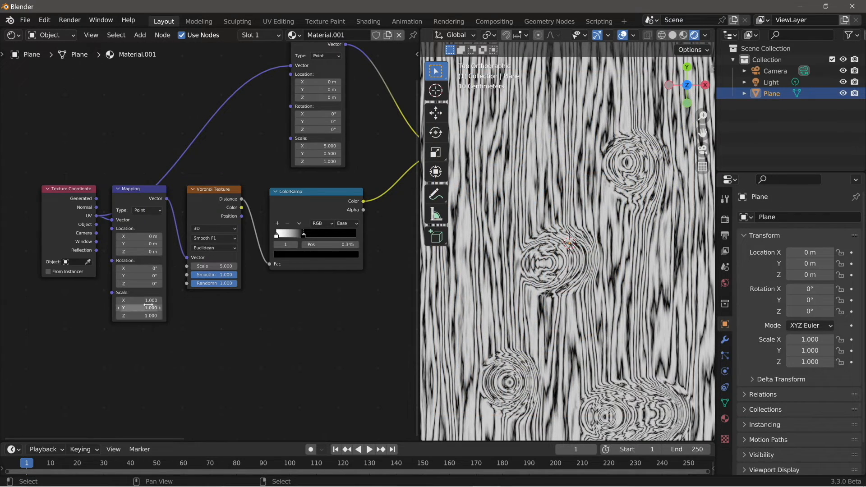
{"action": "left_click_drag", "start_coordinate": [140, 300], "coordinate": [228, 300]}
{"action": "middle_click_drag", "start_coordinate": [514, 330], "coordinate": [560, 343], "text": "shift"}
{"action": "scroll", "coordinate": [560, 342], "scroll_direction": "up", "scroll_amount": 6}
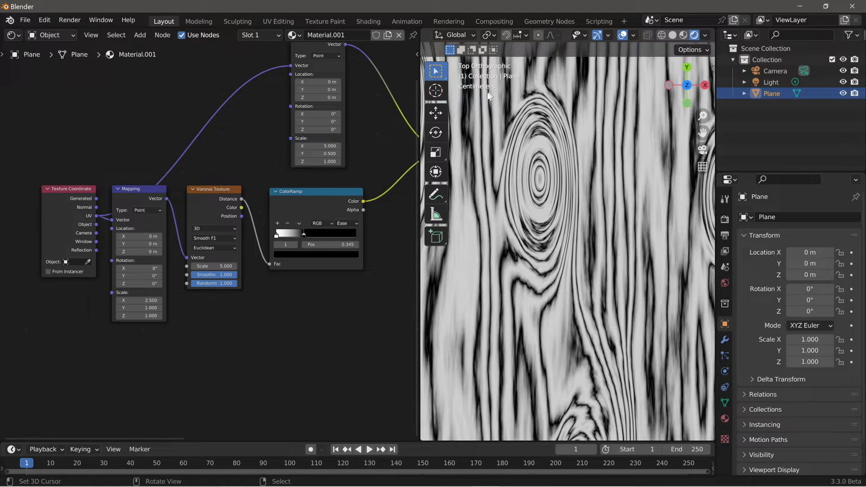
{"action": "mouse_move", "coordinate": [505, 247]}
{"action": "middle_mouse_down", "text": "ctrl"}
{"action": "mouse_move", "coordinate": [514, 255]}
{"action": "mouse_move", "coordinate": [515, 248]}
{"action": "middle_mouse_up", "text": "ctrl"}
Step: Preview the ColorRamp and move its black stop to position 0.222 to shrink the knots
{"action": "middle_click_drag", "start_coordinate": [358, 295], "coordinate": [333, 308]}
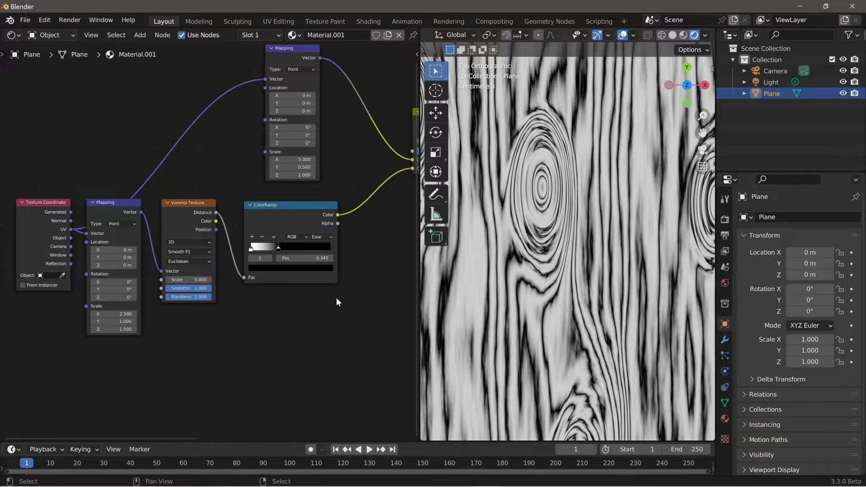
{"action": "middle_click_drag", "start_coordinate": [336, 297], "coordinate": [335, 300]}
{"action": "left_click", "coordinate": [313, 218], "text": "ctrl+shift"}
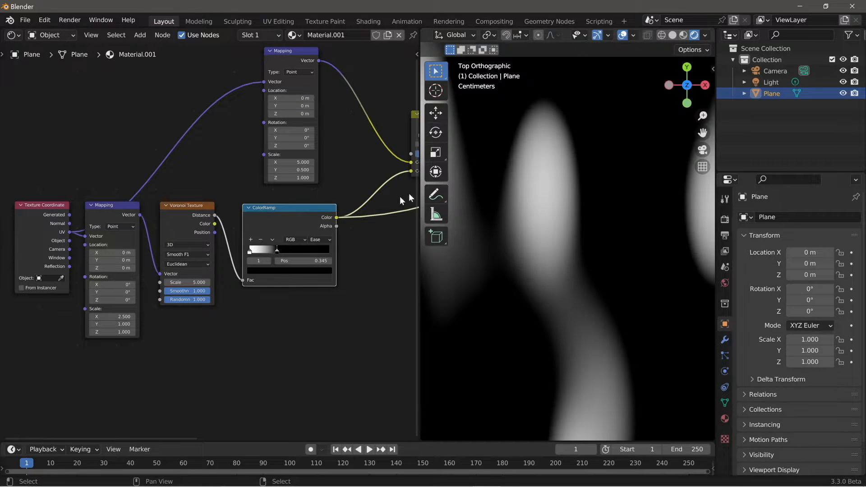
{"action": "scroll", "coordinate": [532, 277], "scroll_direction": "down", "scroll_amount": 5}
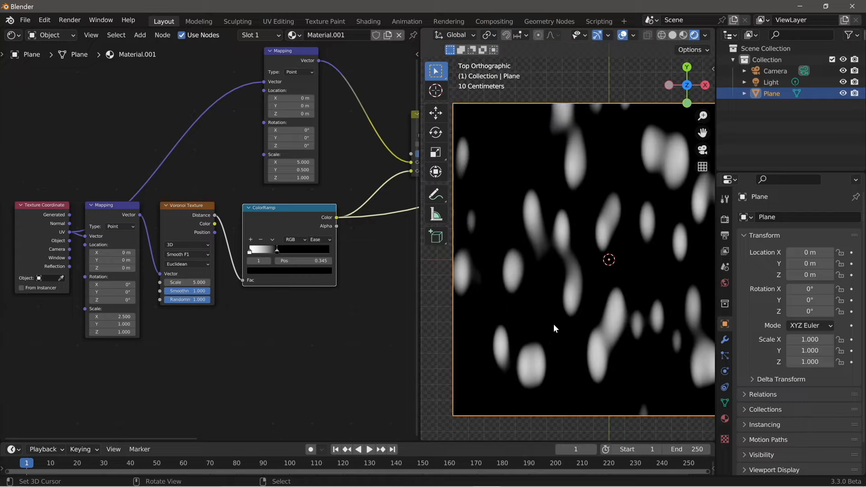
{"action": "scroll", "coordinate": [545, 328], "scroll_direction": "down", "scroll_amount": 2}
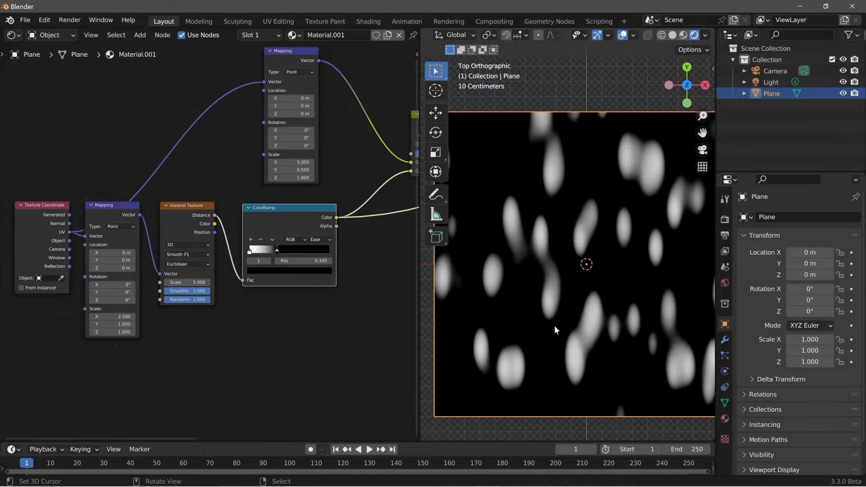
{"action": "scroll", "coordinate": [283, 295], "scroll_direction": "up", "scroll_amount": 3}
{"action": "left_click_drag", "start_coordinate": [311, 254], "coordinate": [294, 256]}
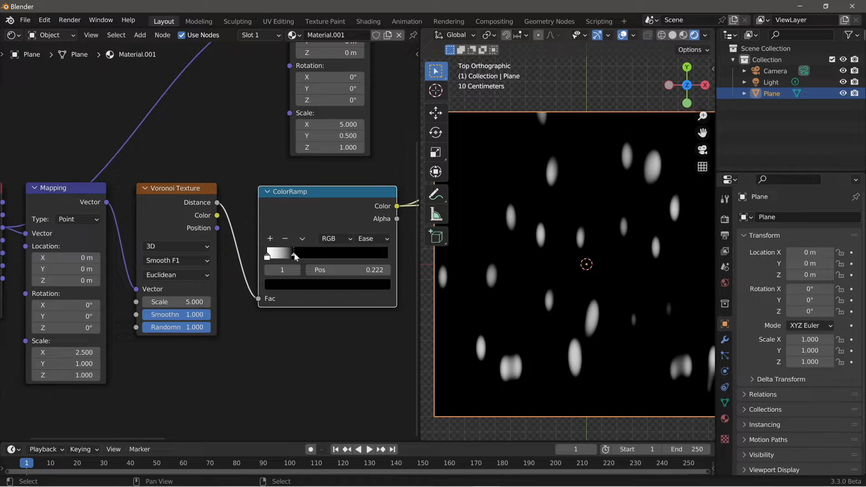
{"action": "left_click", "coordinate": [302, 239]}
{"action": "scroll", "coordinate": [649, 268], "scroll_direction": "up", "scroll_amount": 6}
{"action": "scroll", "coordinate": [650, 269], "scroll_direction": "up", "scroll_amount": 3}
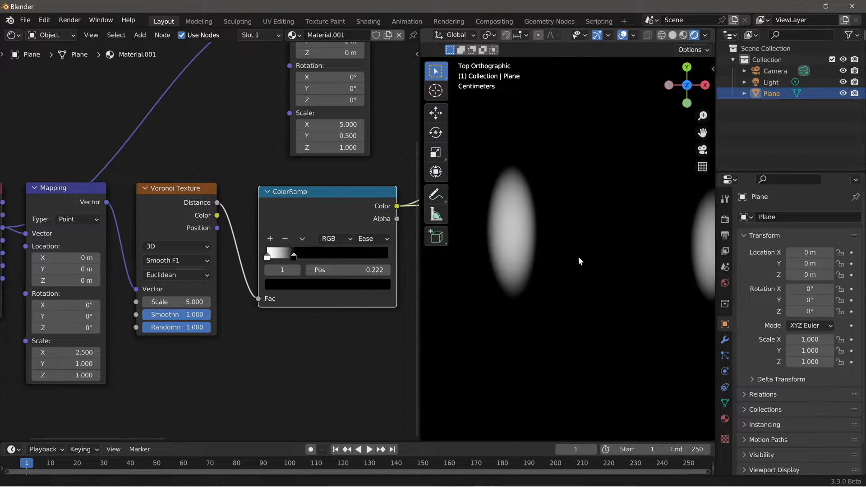
Step: Move the Texture Coordinate and Mapping nodes together, farther away from the Voronoi Texture
{"action": "scroll", "coordinate": [256, 347], "scroll_direction": "down", "scroll_amount": 5}
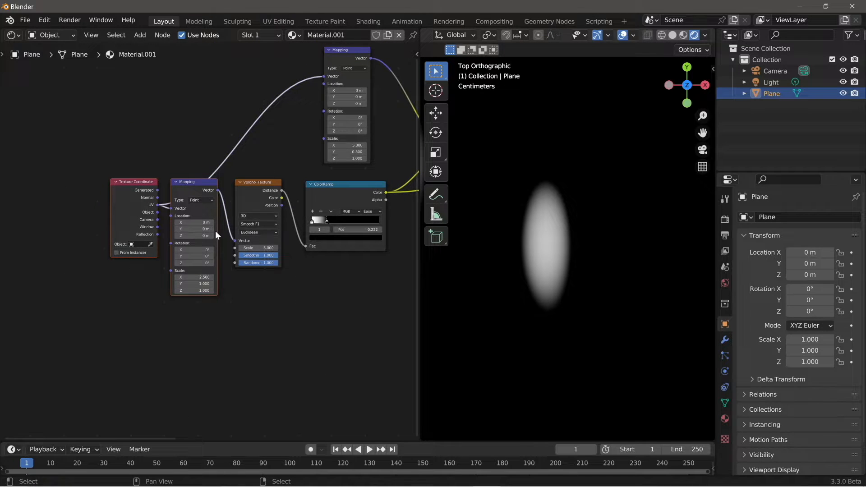
{"action": "key", "text": "g"}
{"action": "left_click", "coordinate": [150, 234]}
Step: Add a Noise Texture below the Voronoi chain's Mapping node and feed its Vector from the Texture Coordinate's UV output
{"action": "scroll", "coordinate": [150, 235], "scroll_direction": "up", "scroll_amount": 3}
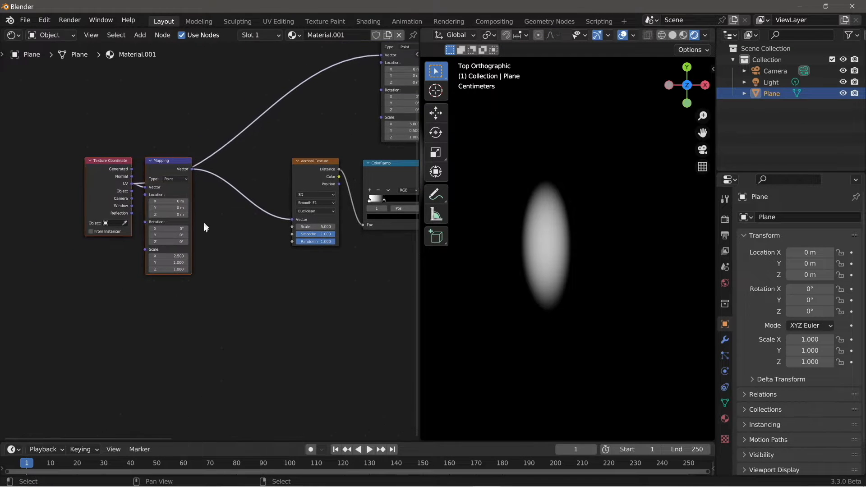
{"action": "key", "text": "shift+a"}
{"action": "mouse_move", "coordinate": [150, 252]}
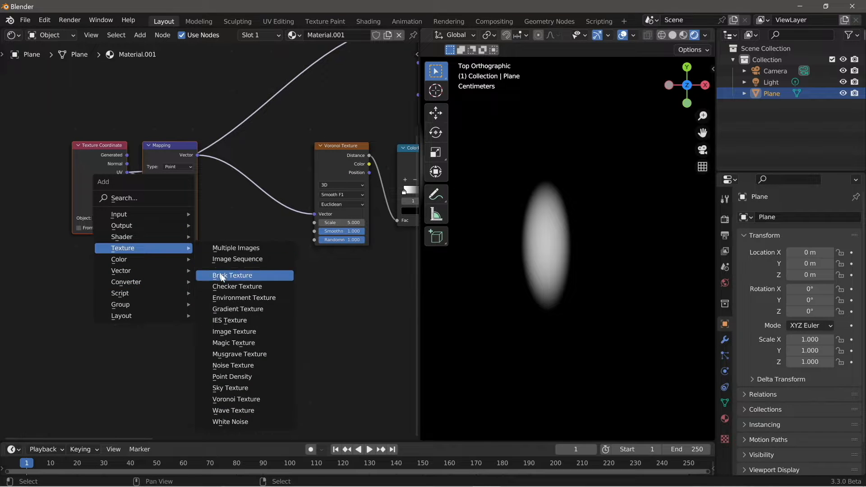
{"action": "left_click", "coordinate": [221, 366]}
{"action": "left_click", "coordinate": [144, 288]}
{"action": "left_click_drag", "start_coordinate": [119, 182], "coordinate": [68, 184]}
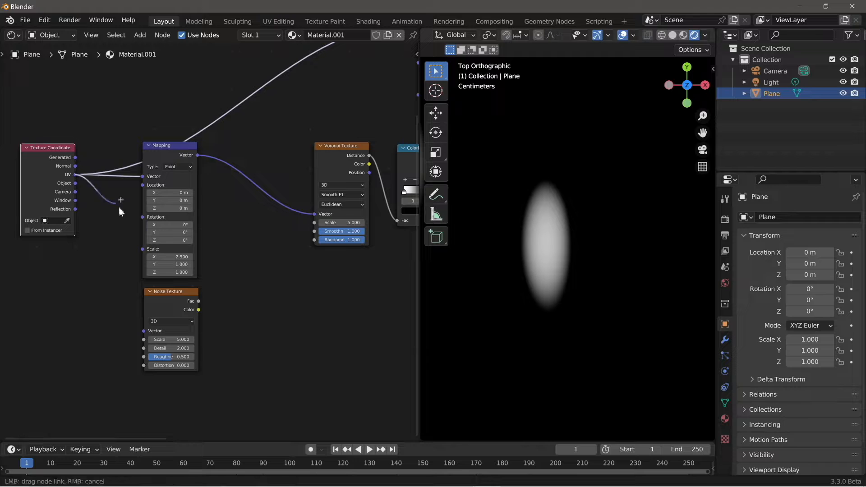
Step: Mix the Mapping Vector with the Noise Texture's Fac in a Linear Light node placed before the Voronoi Texture
{"action": "right_click_drag", "start_coordinate": [170, 256], "coordinate": [173, 299], "text": "ctrl+shift"}
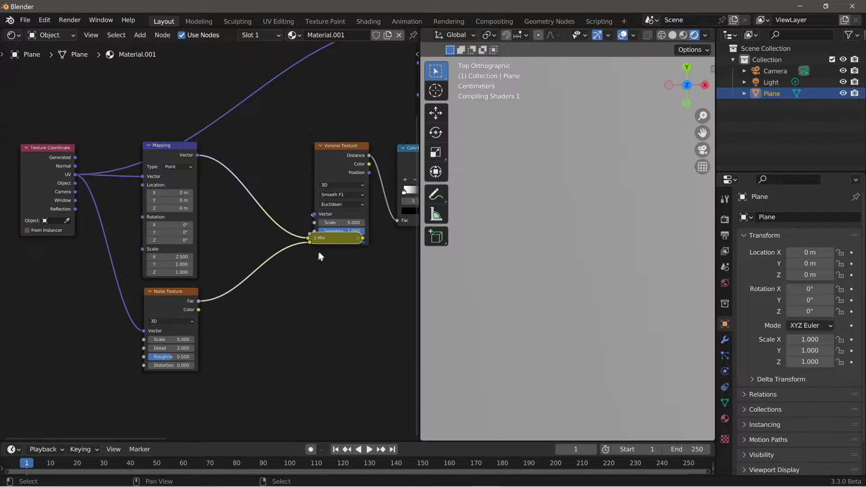
{"action": "key", "text": "g"}
{"action": "left_click", "coordinate": [268, 261]}
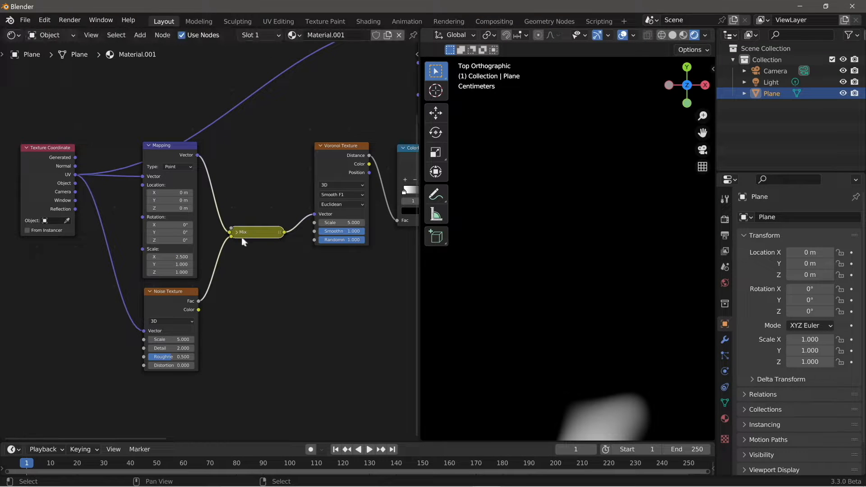
{"action": "left_click", "coordinate": [236, 232]}
{"action": "left_click", "coordinate": [244, 254]}
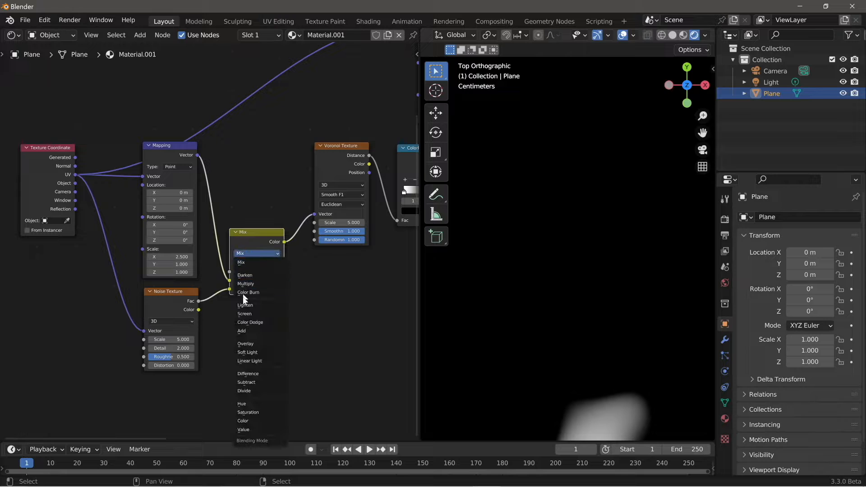
{"action": "left_click", "coordinate": [245, 361]}
Step: Set the Linear Light node's Fac to 0.020
{"action": "scroll", "coordinate": [281, 338], "scroll_direction": "up", "scroll_amount": 1}
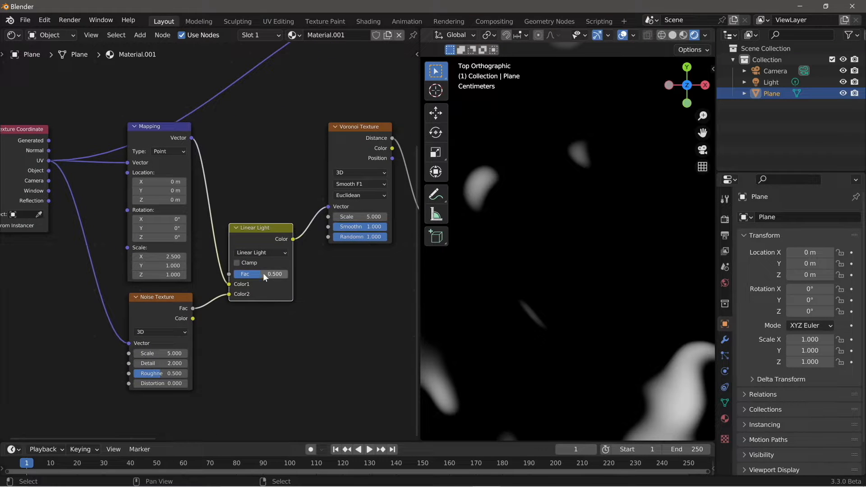
{"action": "left_click_drag", "start_coordinate": [260, 274], "coordinate": [233, 274]}
{"action": "scroll", "coordinate": [239, 273], "scroll_direction": "up", "scroll_amount": 2, "text": "ctrl"}
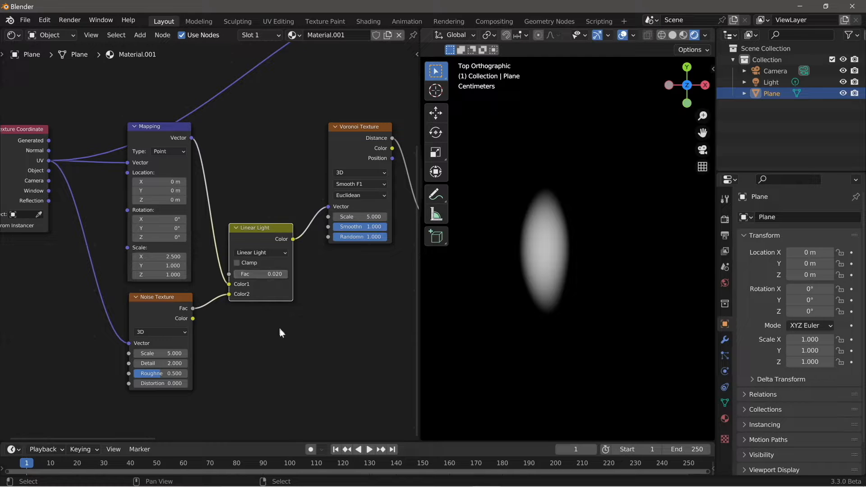
Step: Try raising the Noise Texture's Scale to distort the knot shape
{"action": "middle_click_drag", "start_coordinate": [576, 339], "coordinate": [596, 297], "text": "shift"}
{"action": "left_click_drag", "start_coordinate": [149, 351], "coordinate": [253, 351]}
{"action": "key", "text": "Escape"}
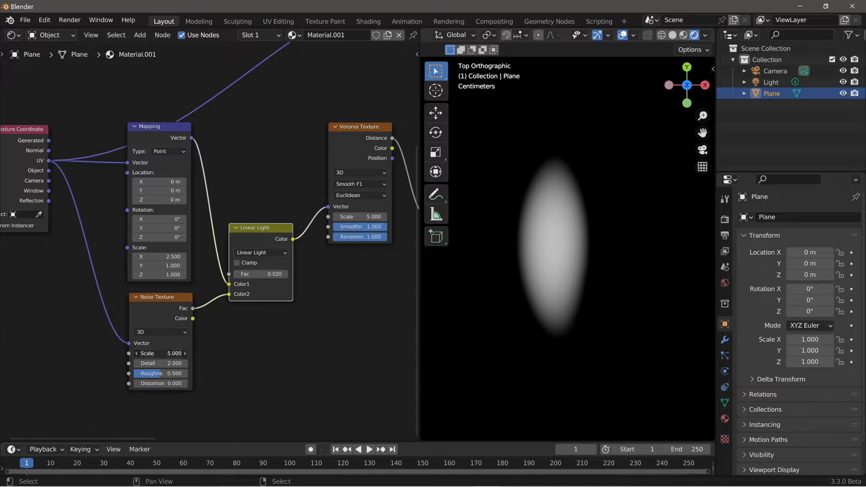
Step: Set the Noise Texture's Scale to 10.000
{"action": "left_click_drag", "start_coordinate": [160, 354], "coordinate": [184, 353]}
{"action": "left_click", "coordinate": [138, 354]}
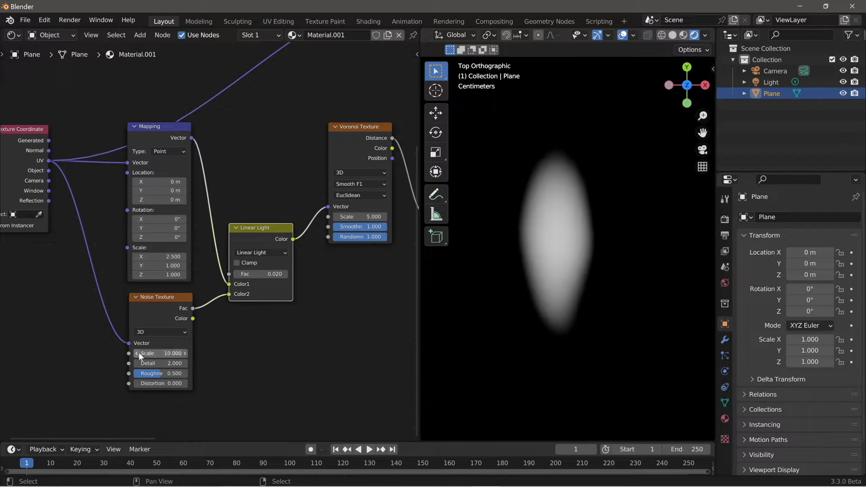
{"action": "scroll", "coordinate": [563, 294], "scroll_direction": "down", "scroll_amount": 8}
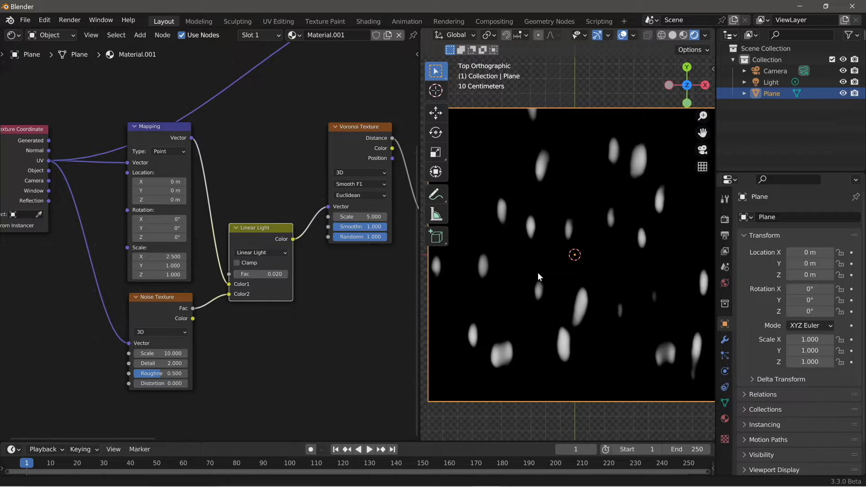
Step: Preview the Wave Texture on the plane and examine the grain around the distorted knots up close
{"action": "scroll", "coordinate": [330, 280], "scroll_direction": "down", "scroll_amount": 6}
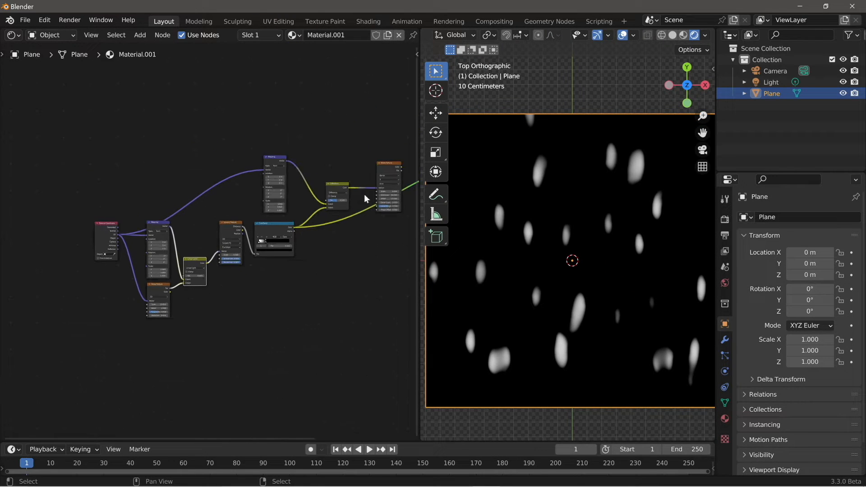
{"action": "left_click", "coordinate": [355, 189], "text": "ctrl+shift"}
{"action": "scroll", "coordinate": [315, 275], "scroll_direction": "up", "scroll_amount": 2}
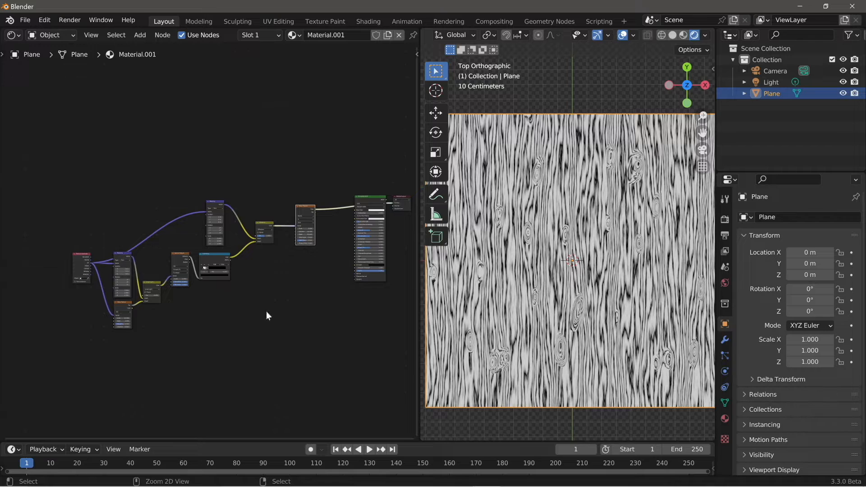
{"action": "middle_click_drag", "start_coordinate": [273, 296], "coordinate": [273, 291]}
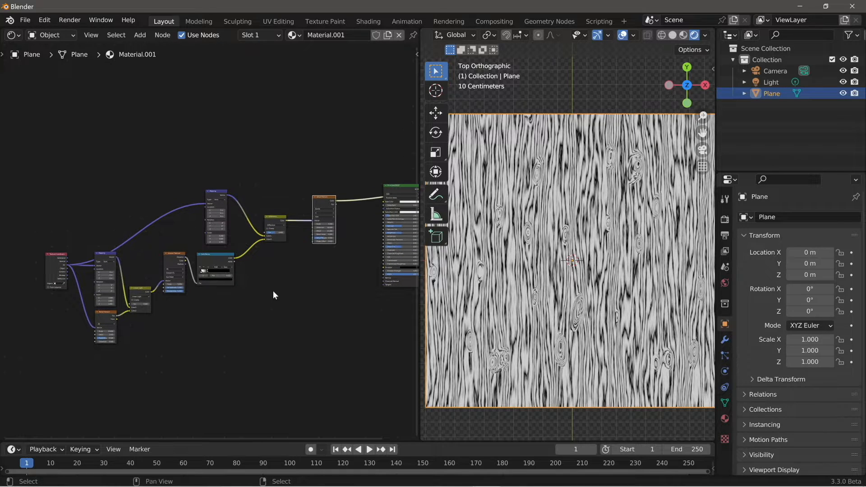
{"action": "middle_click_drag", "start_coordinate": [596, 330], "coordinate": [593, 253], "text": "ctrl"}
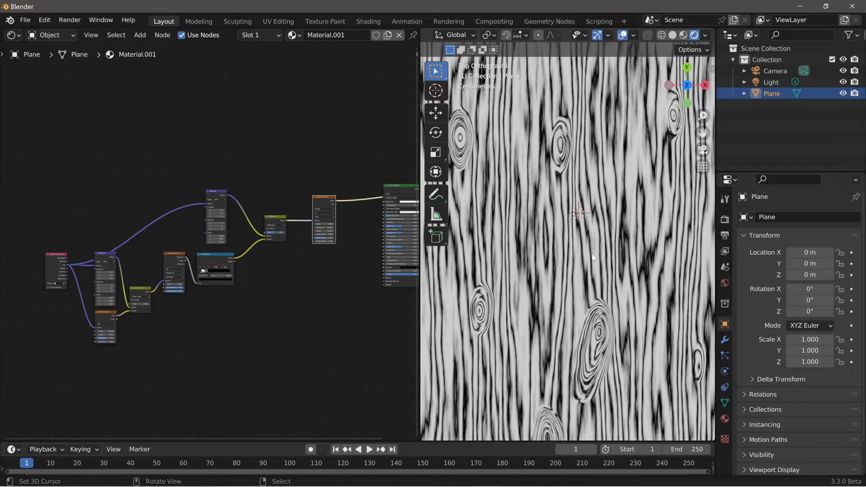
{"action": "middle_click_drag", "start_coordinate": [587, 253], "coordinate": [614, 306], "text": "shift"}
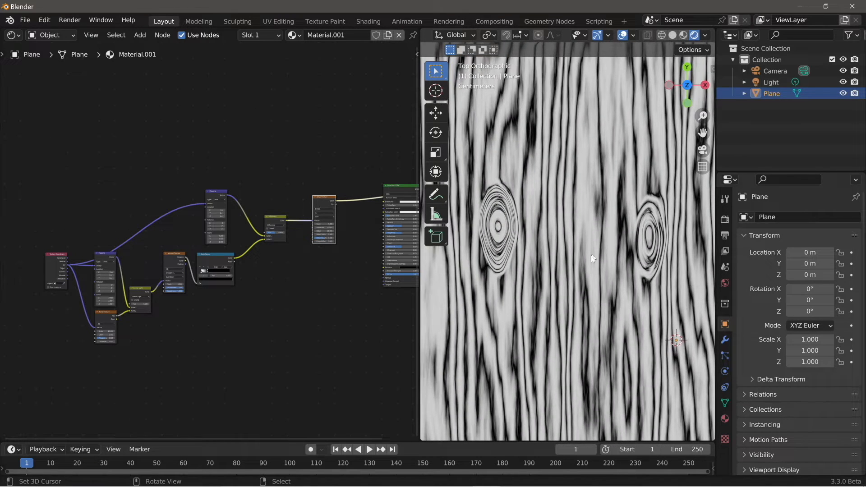
Step: Duplicate the ColorRamp below the original, keeping its Fac fed by the Voronoi Texture's Distance
{"action": "scroll", "coordinate": [98, 397], "scroll_direction": "up", "scroll_amount": 2}
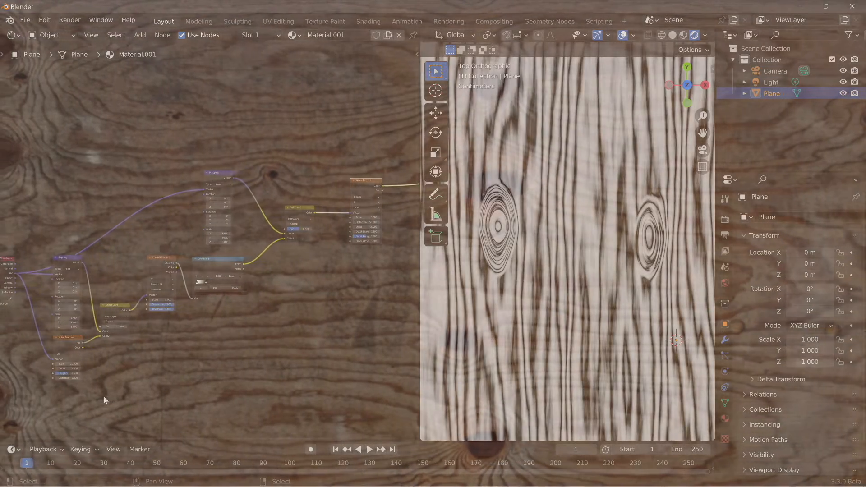
{"action": "scroll", "coordinate": [105, 394], "scroll_direction": "up", "scroll_amount": 2}
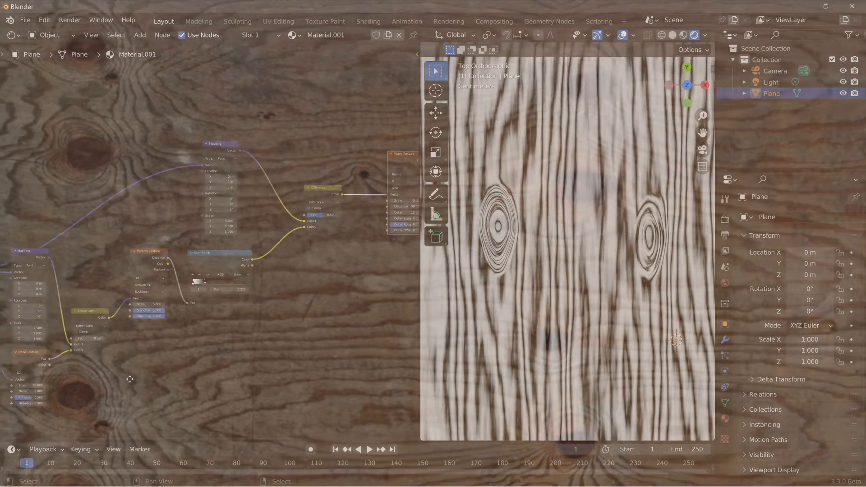
{"action": "scroll", "coordinate": [129, 376], "scroll_direction": "up", "scroll_amount": 2}
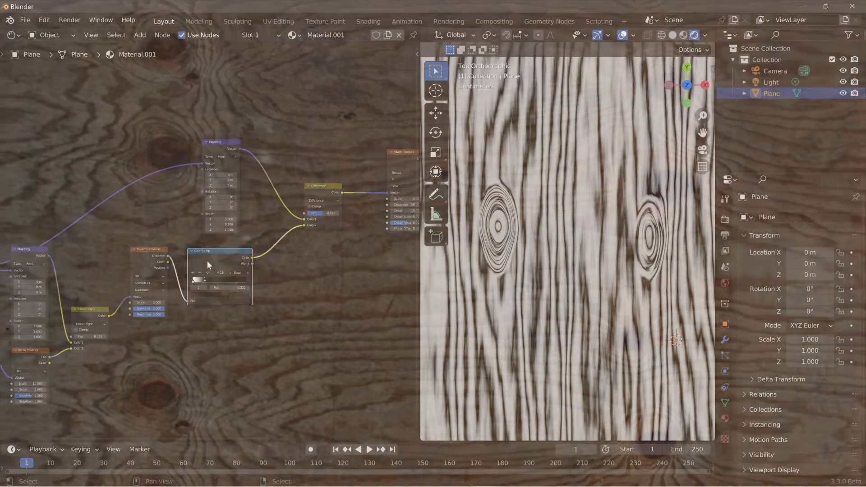
{"action": "scroll", "coordinate": [275, 320], "scroll_direction": "up", "scroll_amount": 2}
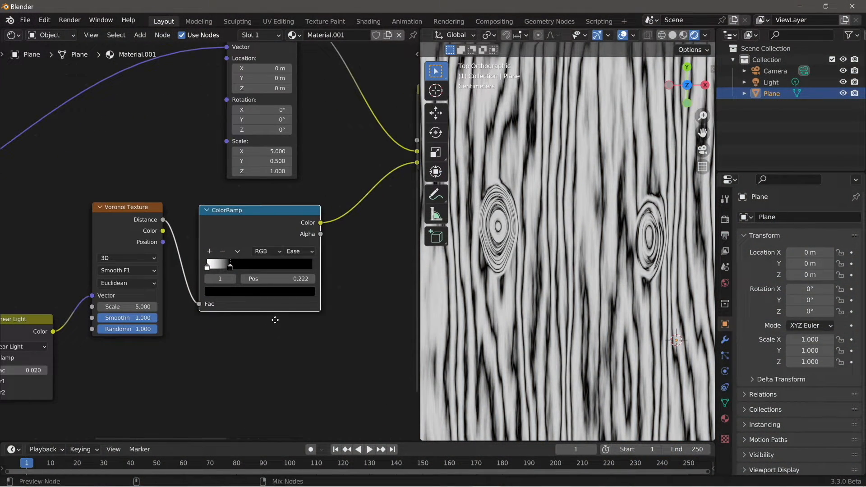
{"action": "key", "text": "shift+d"}
{"action": "key", "text": "y"}
{"action": "left_click", "coordinate": [271, 330]}
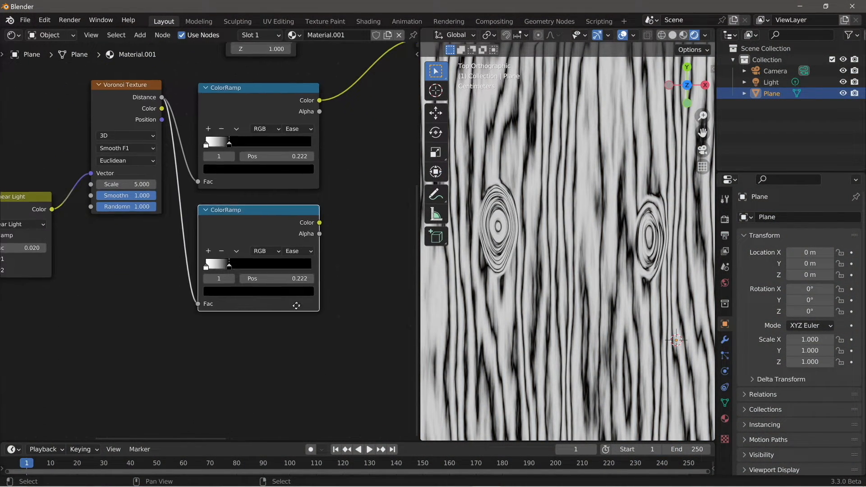
Step: Preview the duplicated ColorRamp and set its interpolation to B-Spline
{"action": "left_click", "coordinate": [273, 276]}
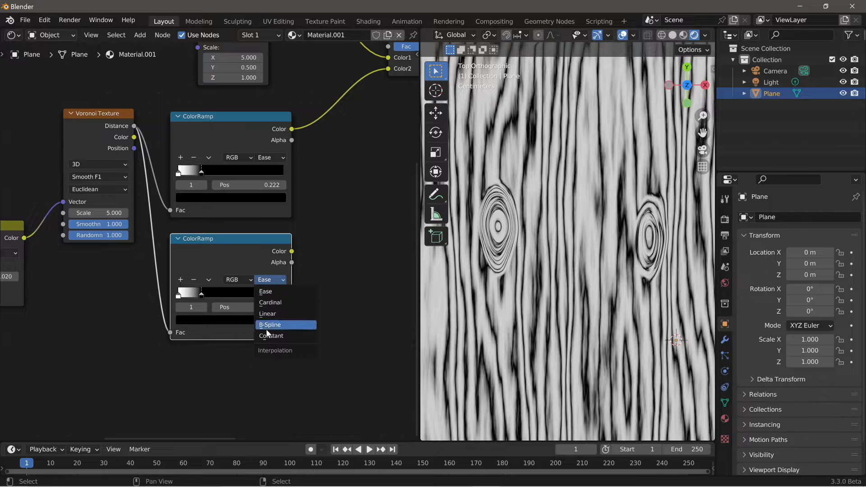
{"action": "left_click", "coordinate": [245, 255], "text": "ctrl+shift"}
{"action": "left_click", "coordinate": [266, 280]}
{"action": "left_click", "coordinate": [270, 325]}
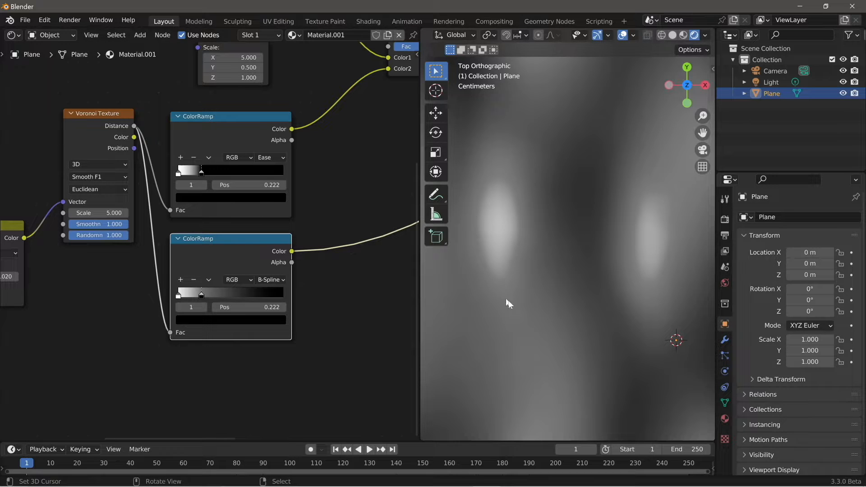
{"action": "scroll", "coordinate": [580, 283], "scroll_direction": "down", "scroll_amount": 5}
{"action": "scroll", "coordinate": [582, 258], "scroll_direction": "up", "scroll_amount": 4}
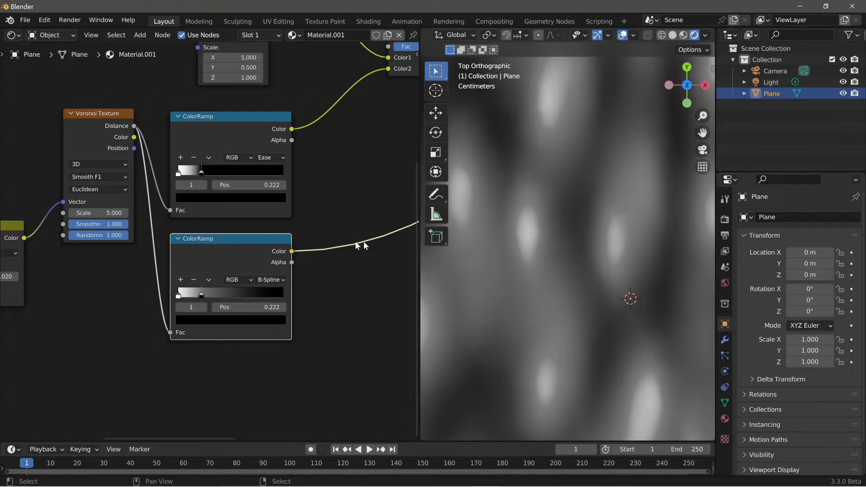
Step: Mix the Color outputs of both ColorRamps in a Mix node placed beside them, feeding the Difference node's Color2
{"action": "scroll", "coordinate": [303, 227], "scroll_direction": "down", "scroll_amount": 5}
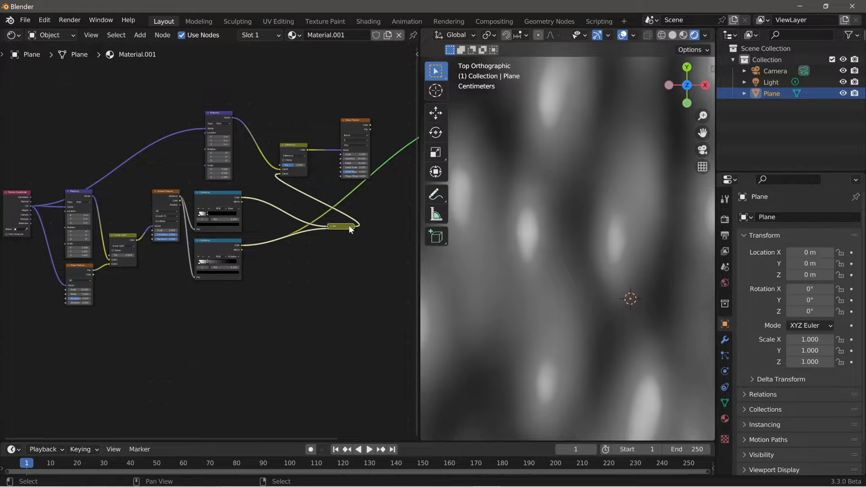
{"action": "key", "text": "g"}
{"action": "left_click", "coordinate": [267, 241]}
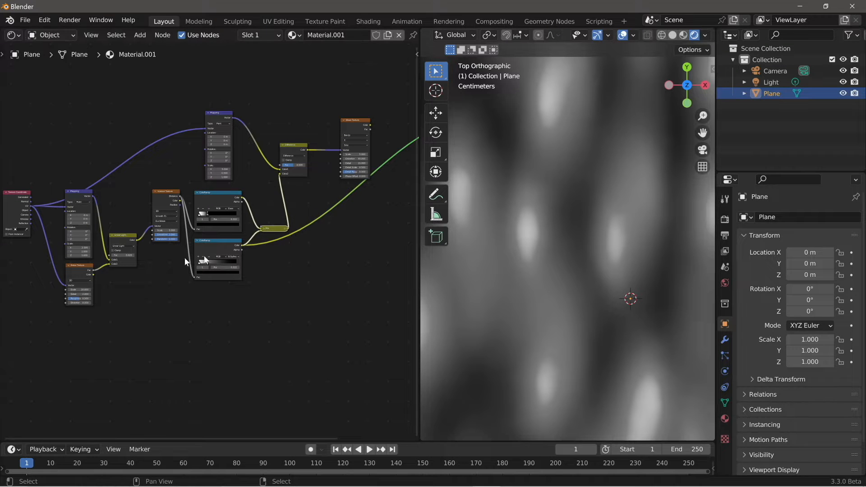
Step: Move the Texture Coordinate and Voronoi chain, including both ColorRamps and the Mix node, farther from the Difference node
{"action": "scroll", "coordinate": [267, 242], "scroll_direction": "down", "scroll_amount": 1}
{"action": "left_click_drag", "start_coordinate": [57, 218], "coordinate": [289, 297]}
{"action": "middle_click_drag", "start_coordinate": [205, 294], "coordinate": [226, 301]}
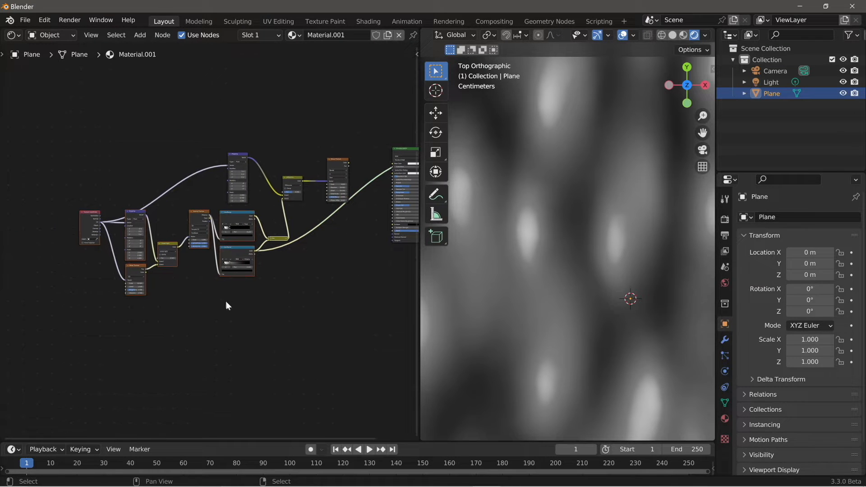
{"action": "key", "text": "g"}
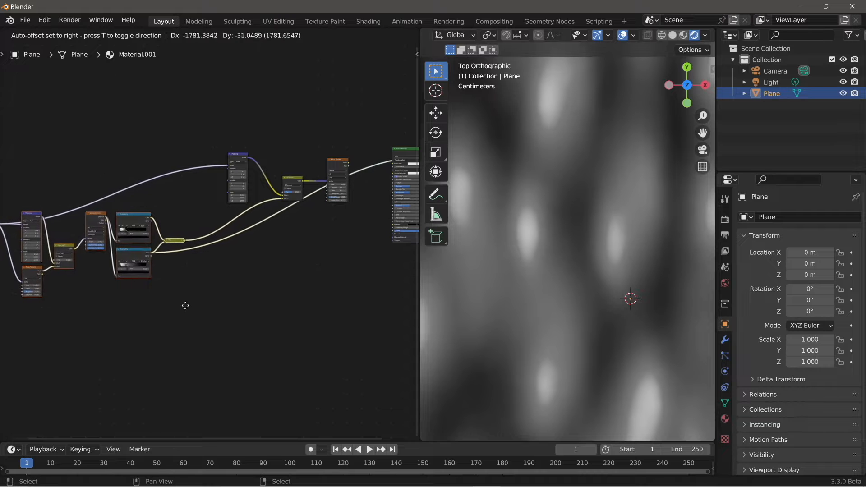
{"action": "left_click", "coordinate": [164, 308]}
{"action": "scroll", "coordinate": [213, 277], "scroll_direction": "up", "scroll_amount": 5}
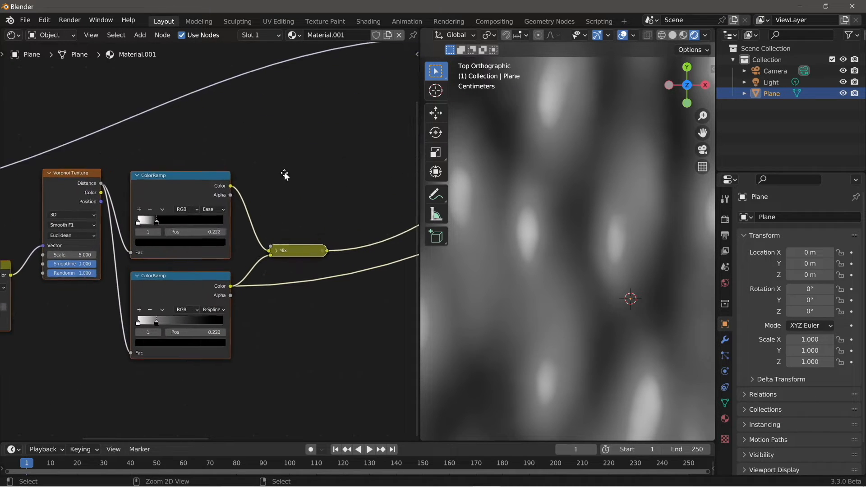
Step: Expand the collapsed Mix node beside the ColorRamps and set its blending mode to Screen
{"action": "left_click", "coordinate": [285, 251]}
{"action": "left_click_drag", "start_coordinate": [294, 254], "coordinate": [302, 227]}
{"action": "left_click", "coordinate": [304, 245]}
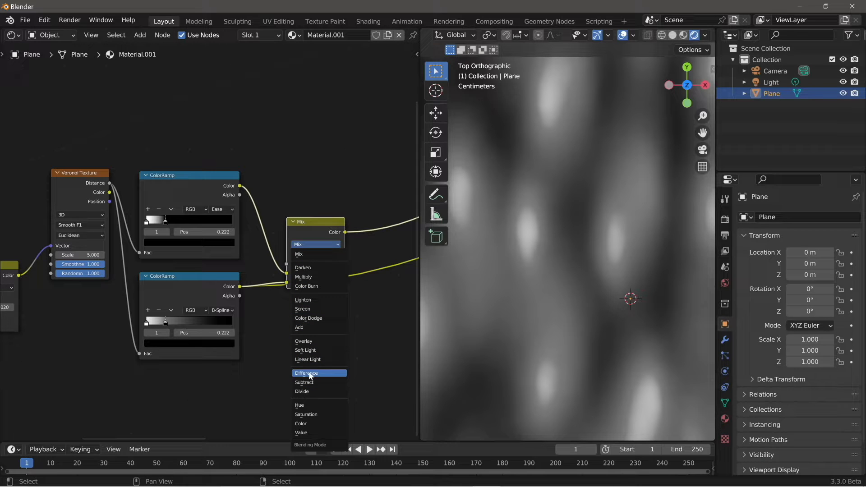
{"action": "left_click", "coordinate": [307, 310]}
{"action": "middle_click_drag", "start_coordinate": [337, 305], "coordinate": [265, 312]}
{"action": "scroll", "coordinate": [274, 318], "scroll_direction": "down", "scroll_amount": 1}
{"action": "scroll", "coordinate": [275, 318], "scroll_direction": "down", "scroll_amount": 1}
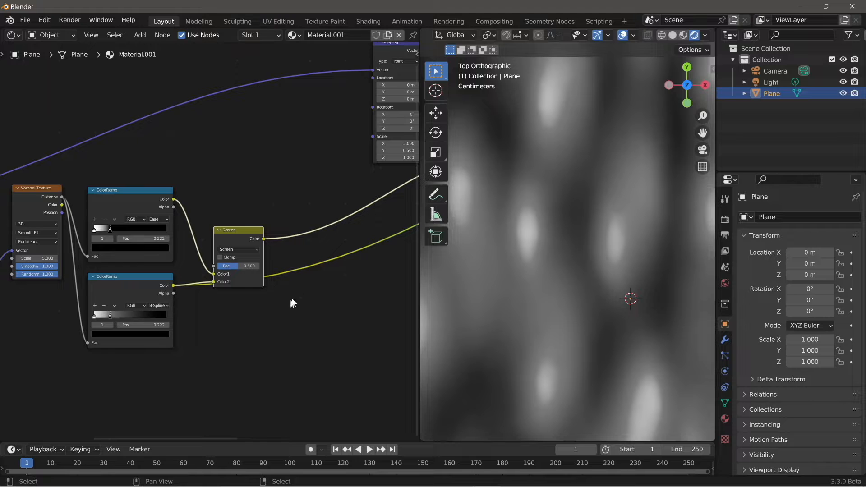
Step: Preview the Wave Texture on the plane again with the screened ramps distorting it
{"action": "scroll", "coordinate": [343, 241], "scroll_direction": "down", "scroll_amount": 4}
{"action": "left_click", "coordinate": [394, 163], "text": "ctrl+shift"}
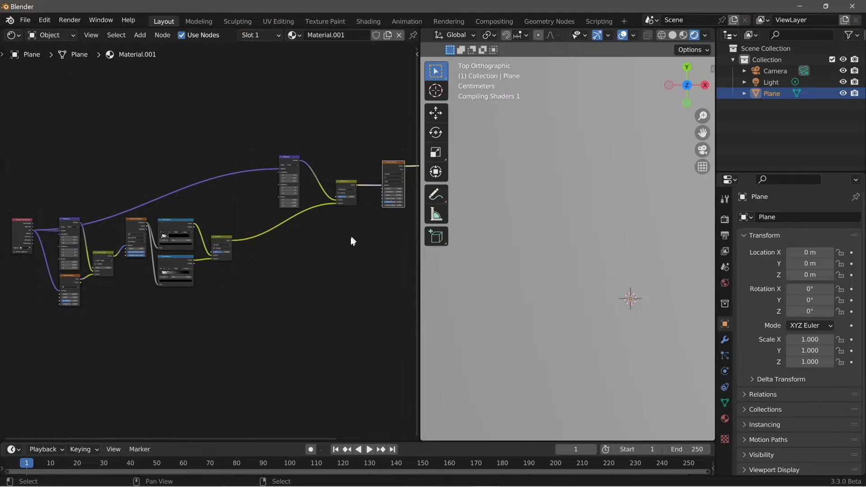
{"action": "scroll", "coordinate": [219, 350], "scroll_direction": "up", "scroll_amount": 5}
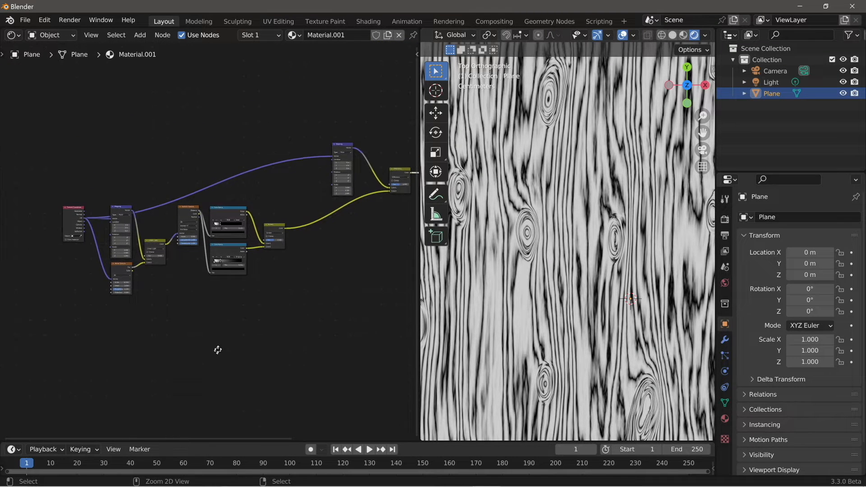
{"action": "scroll", "coordinate": [267, 315], "scroll_direction": "up", "scroll_amount": 4}
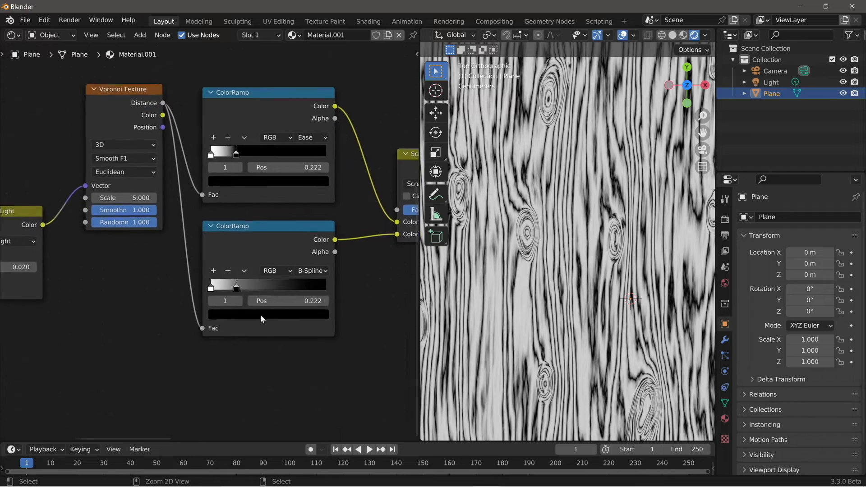
{"action": "left_click_drag", "start_coordinate": [248, 308], "coordinate": [265, 303]}
{"action": "right_click", "coordinate": [264, 303]}
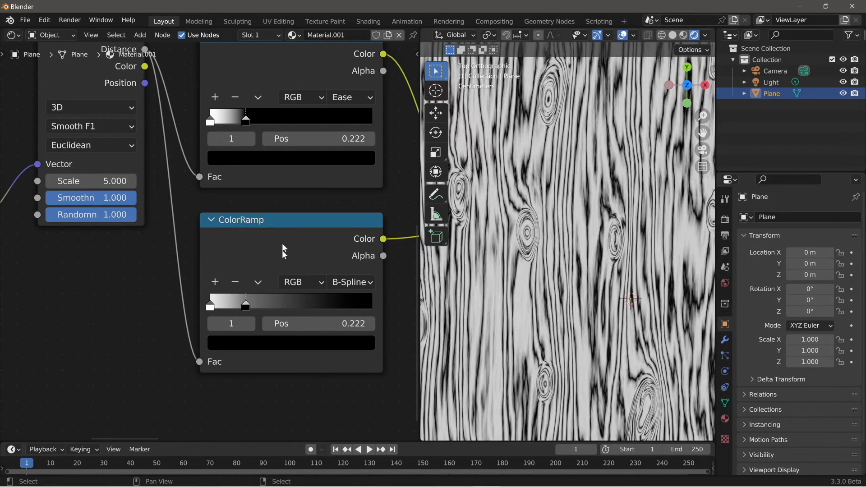
{"action": "mouse_move", "coordinate": [249, 124]}
{"action": "left_mouse_down"}
{"action": "mouse_move", "coordinate": [230, 125]}
{"action": "mouse_move", "coordinate": [250, 122]}
{"action": "left_mouse_up"}
{"action": "right_click", "coordinate": [250, 122]}
Step: Move the black stop of the B-Spline ColorRamp to position 0.296 and check the grain across the whole plane
{"action": "scroll", "coordinate": [246, 307], "scroll_direction": "up", "scroll_amount": 2}
{"action": "middle_click_drag", "start_coordinate": [268, 312], "coordinate": [218, 288]}
{"action": "left_click_drag", "start_coordinate": [203, 292], "coordinate": [217, 292]}
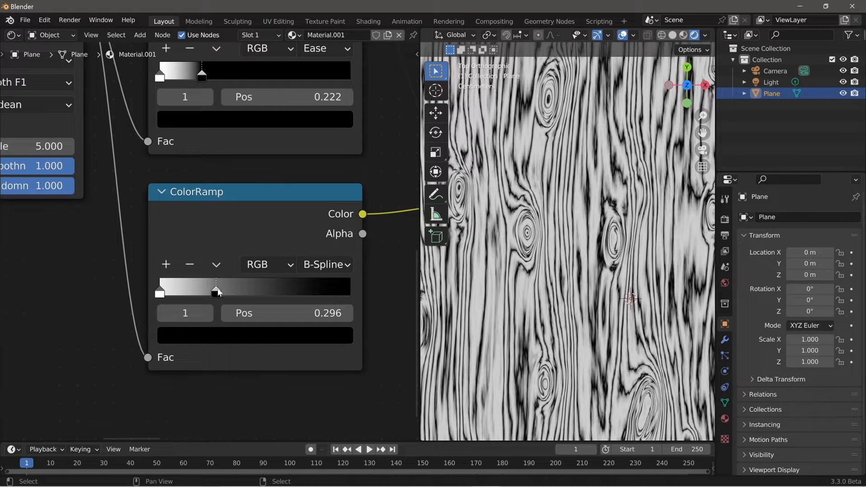
{"action": "middle_click_drag", "start_coordinate": [196, 81], "coordinate": [191, 131]}
{"action": "mouse_move", "coordinate": [197, 128]}
{"action": "left_mouse_down"}
{"action": "mouse_move", "coordinate": [175, 127]}
{"action": "mouse_move", "coordinate": [238, 134]}
{"action": "mouse_move", "coordinate": [197, 134]}
{"action": "left_mouse_up"}
{"action": "scroll", "coordinate": [558, 284], "scroll_direction": "down", "scroll_amount": 2}
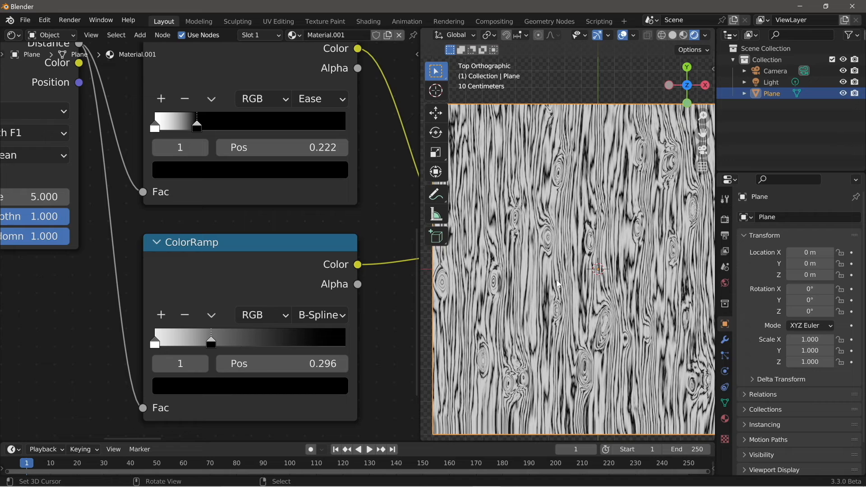
{"action": "scroll", "coordinate": [559, 284], "scroll_direction": "down", "scroll_amount": 1}
{"action": "mouse_move", "coordinate": [565, 285]}
{"action": "middle_mouse_down", "text": "shift"}
{"action": "mouse_move", "coordinate": [551, 282]}
{"action": "mouse_move", "coordinate": [565, 296]}
{"action": "middle_mouse_up", "text": "shift"}
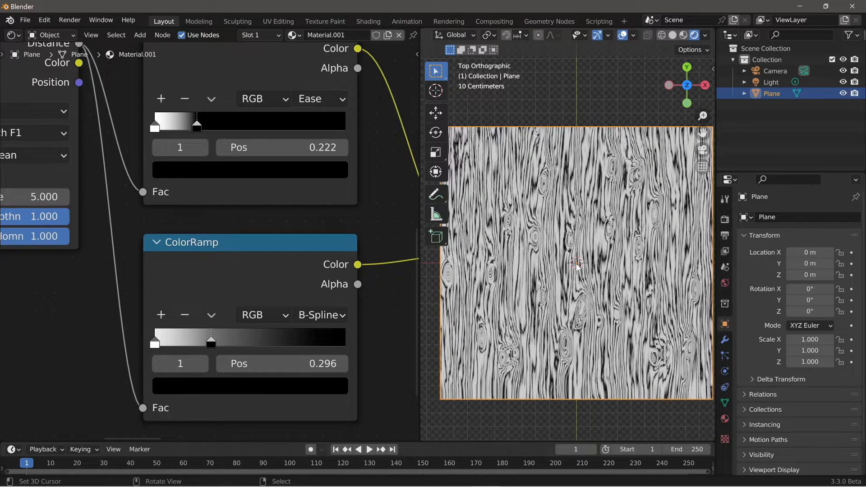
Step: Line up the Difference node between the grain's Mapping and Wave Texture nodes, and shift all three together above the Screen node
{"action": "scroll", "coordinate": [375, 288], "scroll_direction": "down", "scroll_amount": 4}
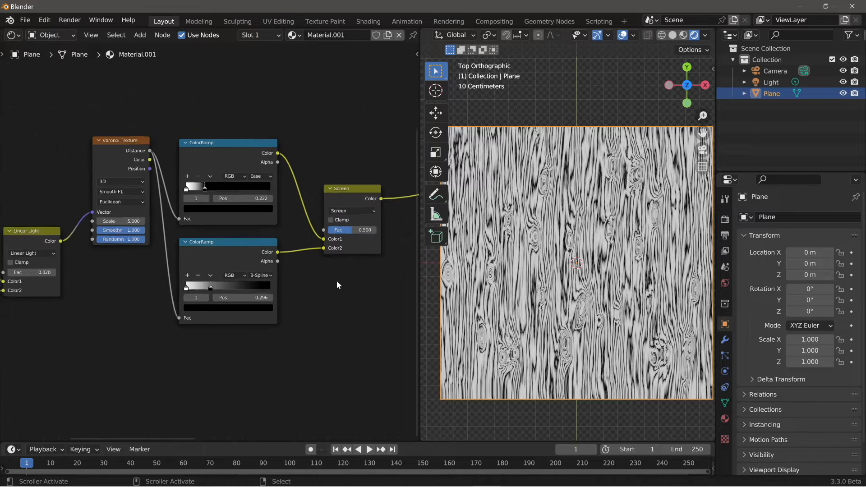
{"action": "scroll", "coordinate": [337, 282], "scroll_direction": "down", "scroll_amount": 5}
{"action": "scroll", "coordinate": [274, 304], "scroll_direction": "down", "scroll_amount": 4}
{"action": "middle_click_drag", "start_coordinate": [269, 283], "coordinate": [233, 302]}
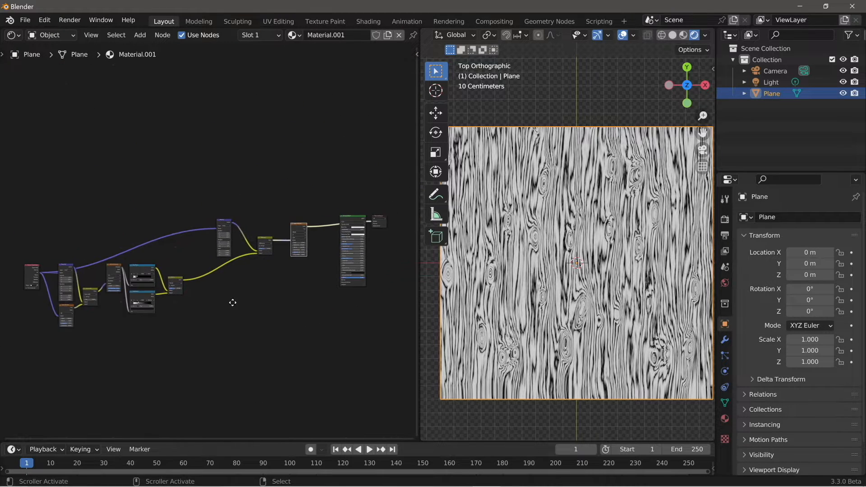
{"action": "scroll", "coordinate": [271, 300], "scroll_direction": "up", "scroll_amount": 3}
{"action": "left_click_drag", "start_coordinate": [257, 261], "coordinate": [248, 235]}
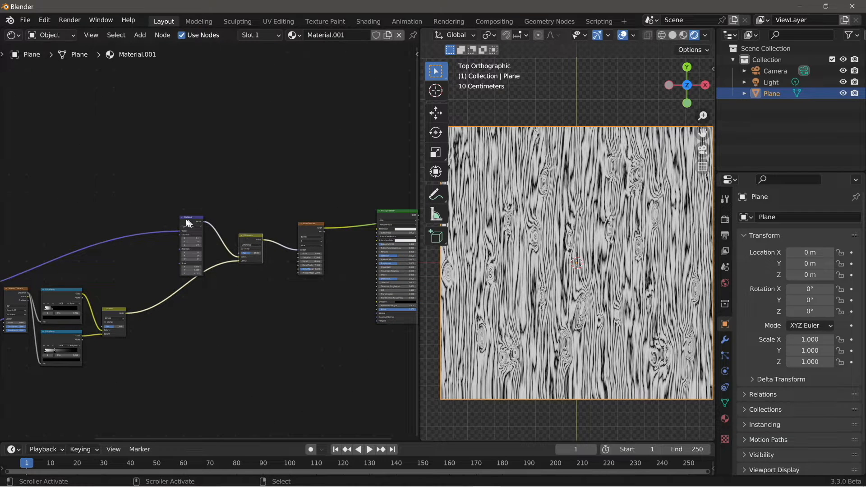
{"action": "left_click_drag", "start_coordinate": [161, 219], "coordinate": [326, 266]}
{"action": "scroll", "coordinate": [329, 273], "scroll_direction": "up", "scroll_amount": 1}
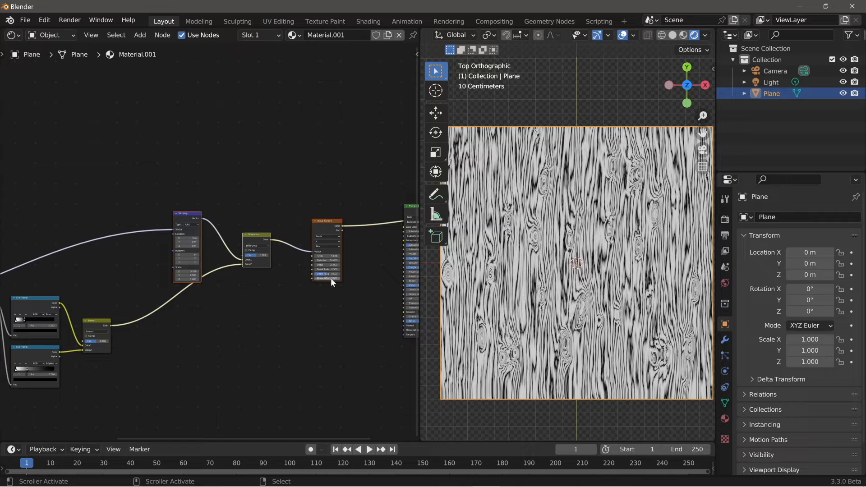
{"action": "key", "text": "g"}
{"action": "left_click", "coordinate": [290, 232]}
{"action": "scroll", "coordinate": [293, 237], "scroll_direction": "up", "scroll_amount": 2}
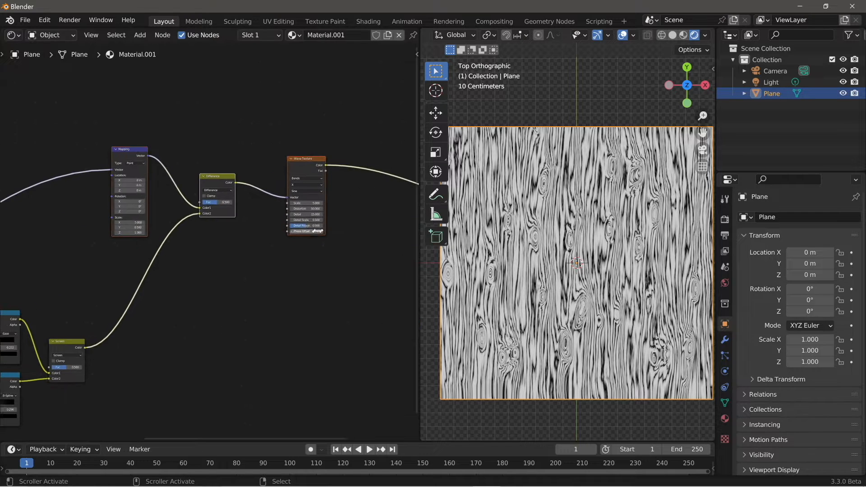
{"action": "scroll", "coordinate": [254, 272], "scroll_direction": "up", "scroll_amount": 4}
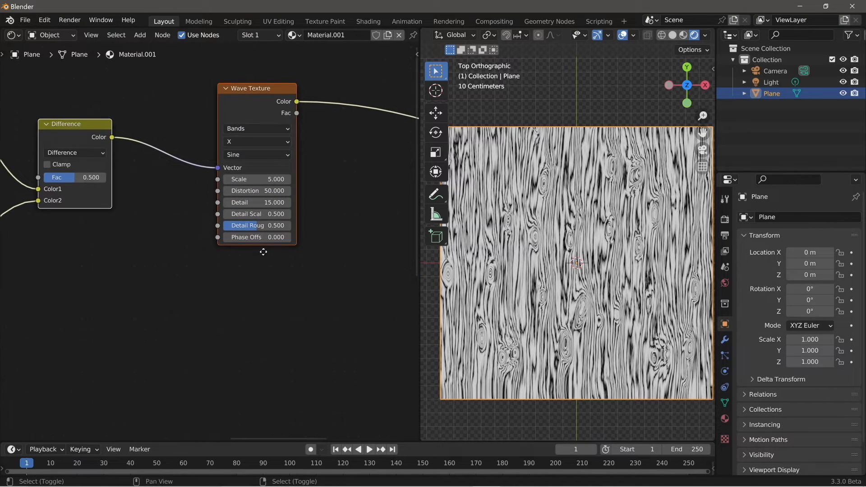
Step: Add a Musgrave Texture node directly below the grain's Wave Texture and preview it on the plane
{"action": "scroll", "coordinate": [568, 241], "scroll_direction": "up", "scroll_amount": 8}
{"action": "middle_click_drag", "start_coordinate": [582, 258], "coordinate": [615, 269], "text": "shift"}
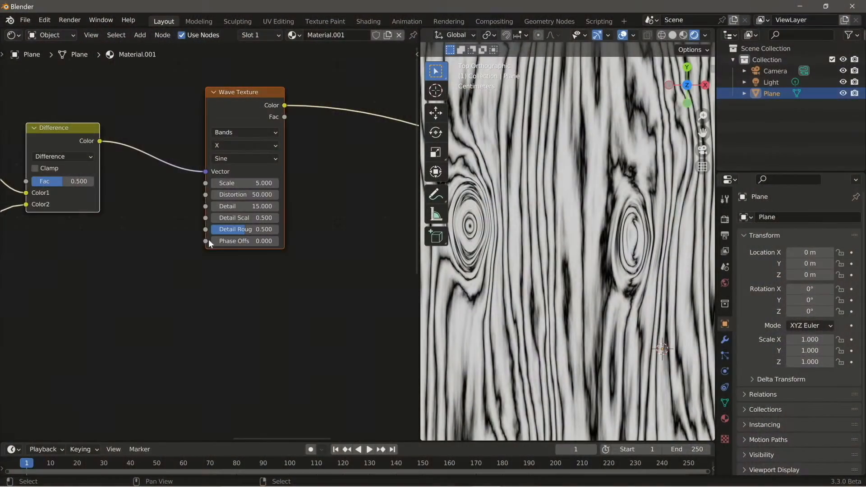
{"action": "scroll", "coordinate": [250, 296], "scroll_direction": "down", "scroll_amount": 2, "text": "shift"}
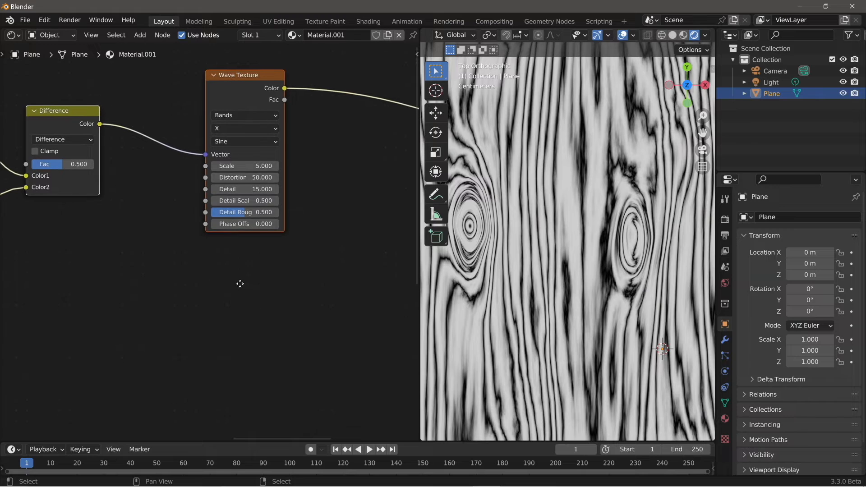
{"action": "key", "text": "shift+a"}
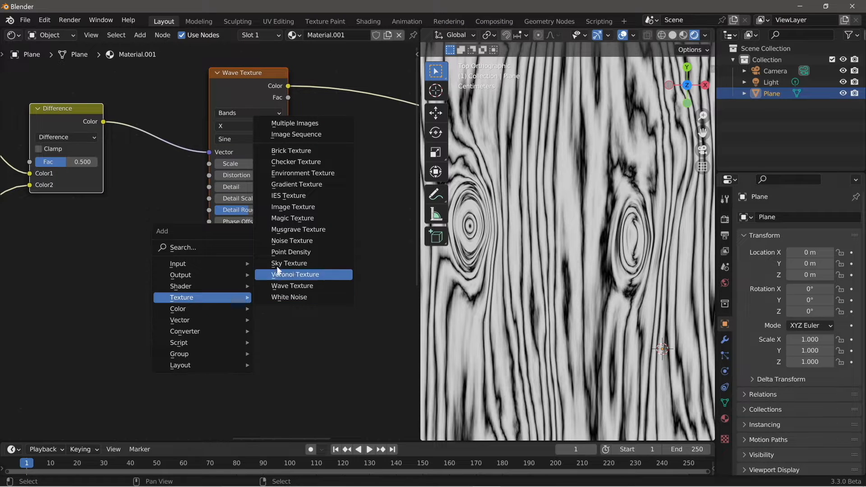
{"action": "left_click", "coordinate": [288, 229]}
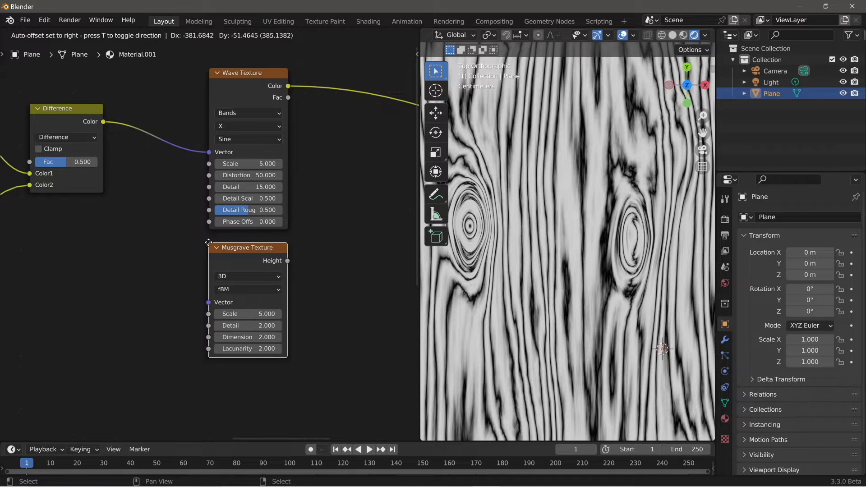
{"action": "left_click", "coordinate": [206, 242]}
{"action": "left_click", "coordinate": [246, 271], "text": "ctrl+shift"}
{"action": "scroll", "coordinate": [547, 300], "scroll_direction": "down", "scroll_amount": 5}
{"action": "scroll", "coordinate": [554, 303], "scroll_direction": "up", "scroll_amount": 2}
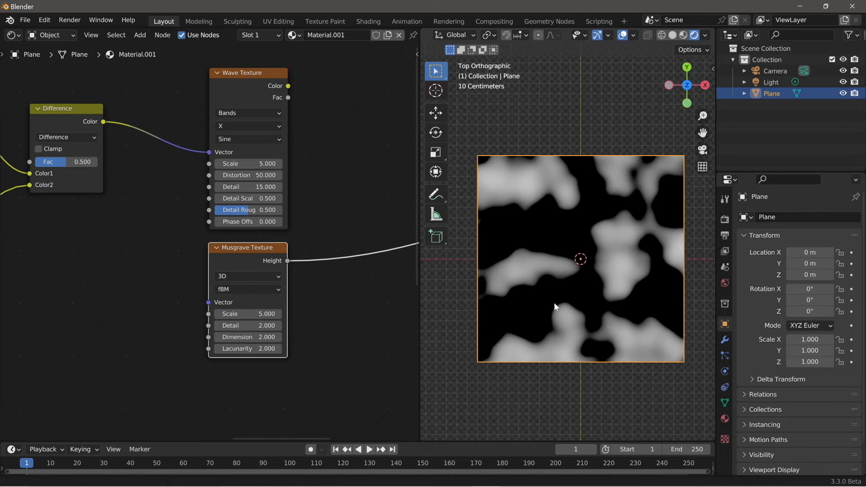
Step: Feed the Difference node's color output into the Musgrave Texture's Vector input as well
{"action": "left_click_drag", "start_coordinate": [230, 314], "coordinate": [257, 313]}
{"action": "right_click", "coordinate": [233, 313]}
{"action": "left_click_drag", "start_coordinate": [186, 294], "coordinate": [206, 300]}
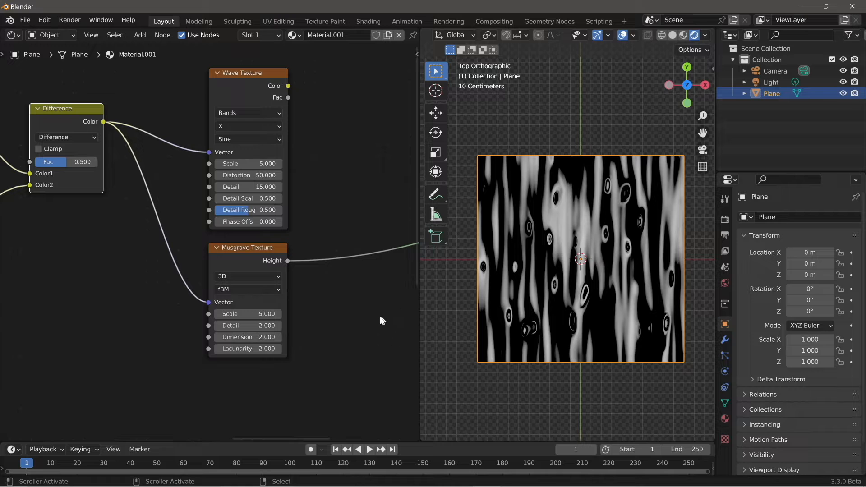
Step: Set the Musgrave Texture's Scale to 7, Detail to 15 and Dimension to 0, and check the fibers on the plane
{"action": "scroll", "coordinate": [235, 316], "scroll_direction": "up", "scroll_amount": 10, "text": "ctrl"}
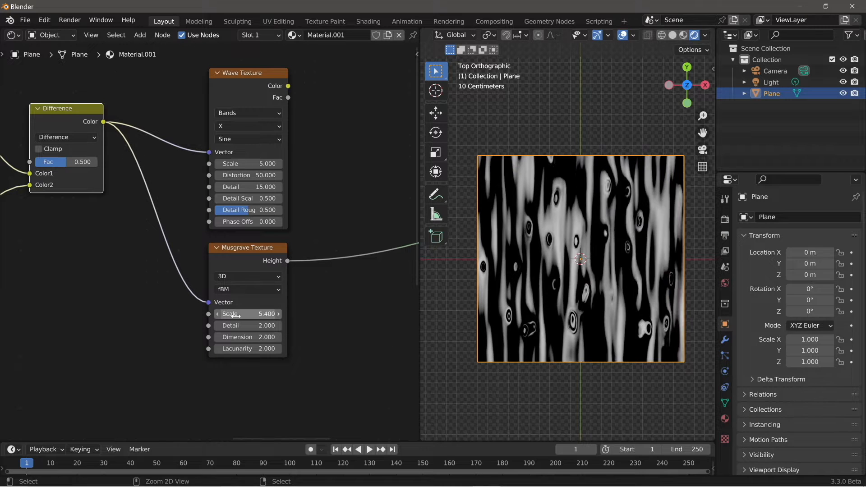
{"action": "scroll", "coordinate": [233, 315], "scroll_direction": "up", "scroll_amount": 10, "text": "ctrl"}
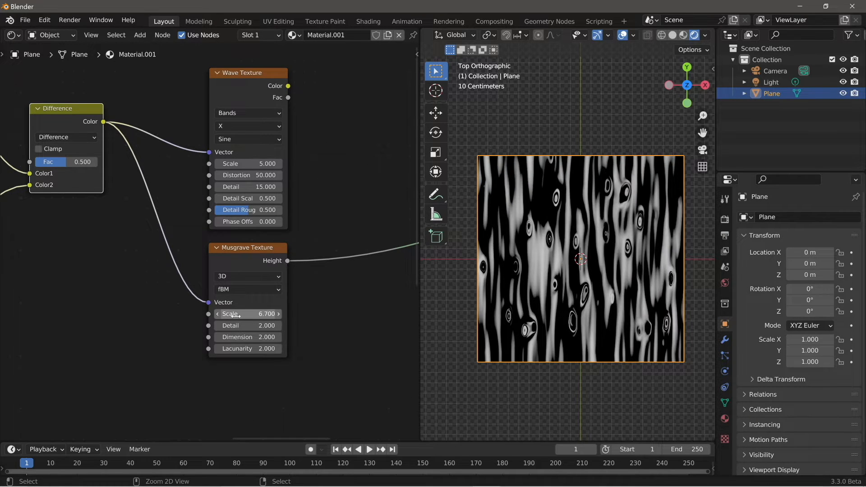
{"action": "left_click_drag", "start_coordinate": [240, 325], "coordinate": [259, 342]}
{"action": "scroll", "coordinate": [572, 230], "scroll_direction": "up", "scroll_amount": 7}
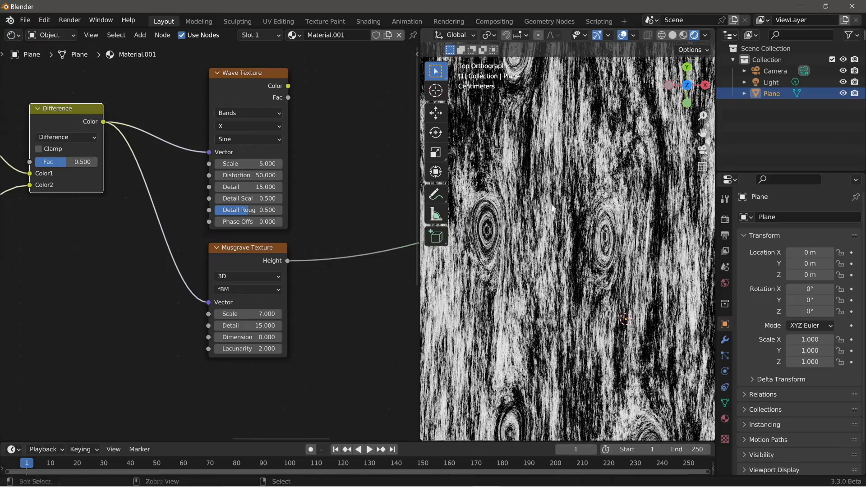
{"action": "scroll", "coordinate": [552, 204], "scroll_direction": "down", "scroll_amount": 5}
{"action": "middle_click_drag", "start_coordinate": [559, 334], "coordinate": [542, 335], "text": "shift"}
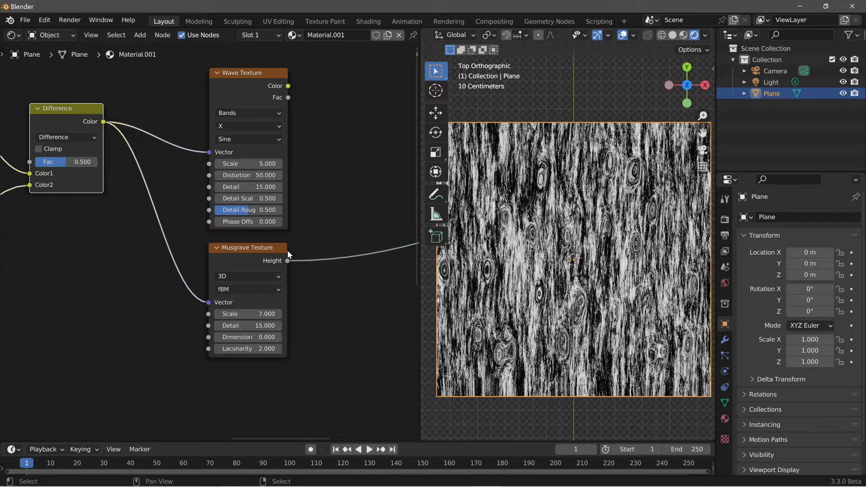
Step: Combine the Wave Texture's color and the Musgrave Texture's height in a new Mix node placed to their right
{"action": "scroll", "coordinate": [289, 243], "scroll_direction": "down", "scroll_amount": 1}
{"action": "middle_click_drag", "start_coordinate": [293, 232], "coordinate": [287, 226]}
{"action": "right_click_drag", "start_coordinate": [212, 199], "coordinate": [228, 266], "text": "ctrl+shift"}
{"action": "middle_click_drag", "start_coordinate": [361, 238], "coordinate": [277, 241]}
{"action": "left_click_drag", "start_coordinate": [341, 199], "coordinate": [274, 157]}
{"action": "left_click", "coordinate": [273, 195]}
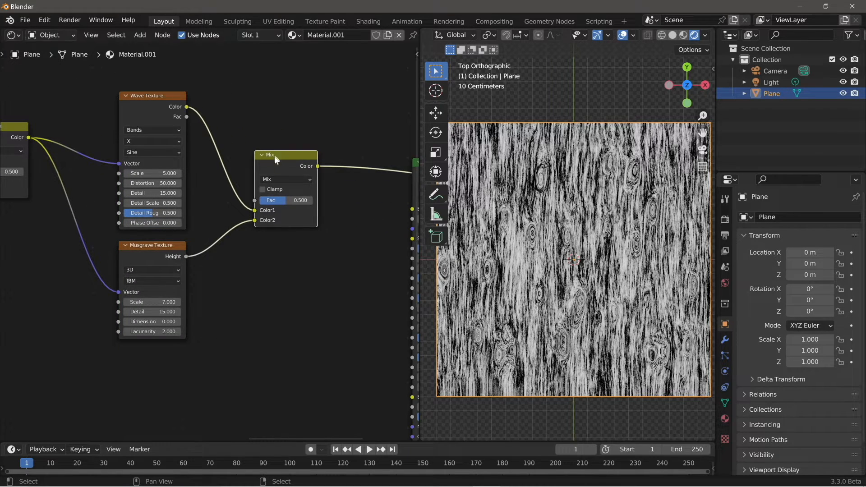
Step: Set the new Mix node's blending mode to Linear Light with a factor of 0.200, checking the grain and knots up close
{"action": "left_click", "coordinate": [280, 179]}
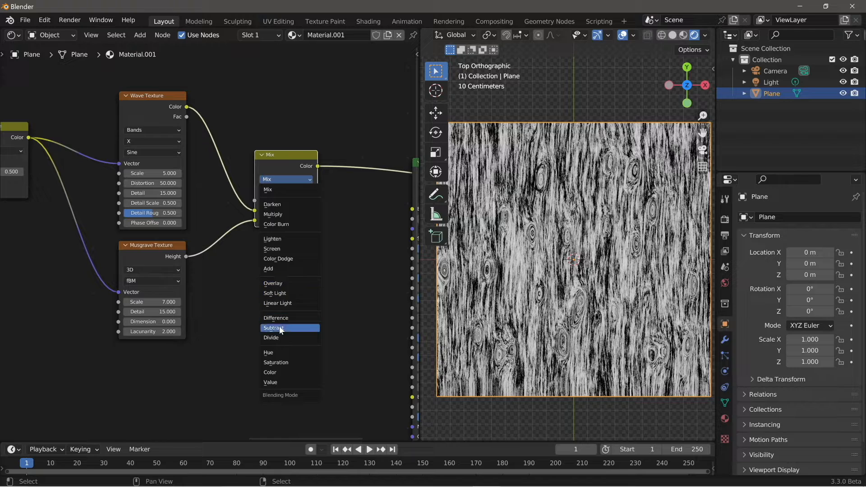
{"action": "left_click", "coordinate": [282, 303]}
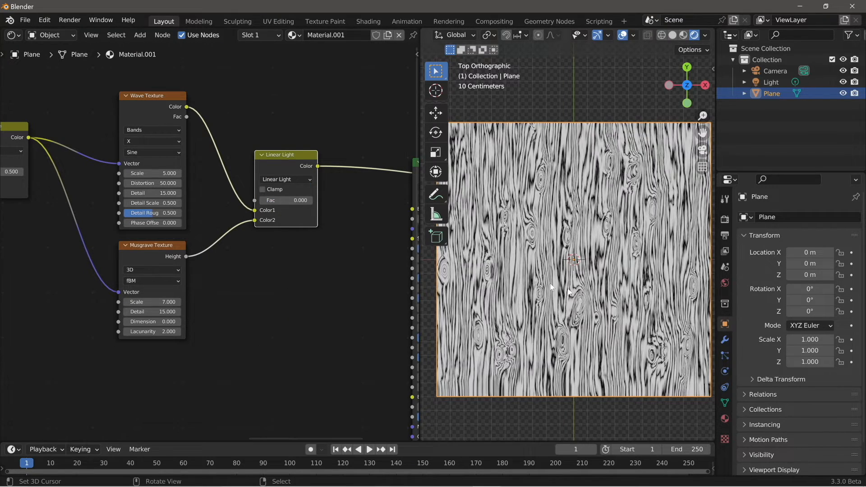
{"action": "scroll", "coordinate": [550, 287], "scroll_direction": "up", "scroll_amount": 6}
{"action": "middle_click", "coordinate": [546, 261]}
{"action": "scroll", "coordinate": [541, 236], "scroll_direction": "up", "scroll_amount": 3}
{"action": "middle_click_drag", "start_coordinate": [542, 236], "coordinate": [639, 279], "text": "shift"}
{"action": "scroll", "coordinate": [281, 199], "scroll_direction": "up", "scroll_amount": 2, "text": "ctrl"}
{"action": "scroll", "coordinate": [280, 199], "scroll_direction": "up", "scroll_amount": 2, "text": "ctrl"}
{"action": "scroll", "coordinate": [281, 200], "scroll_direction": "up", "scroll_amount": 2, "text": "ctrl"}
{"action": "scroll", "coordinate": [281, 199], "scroll_direction": "up", "scroll_amount": 14, "text": "ctrl"}
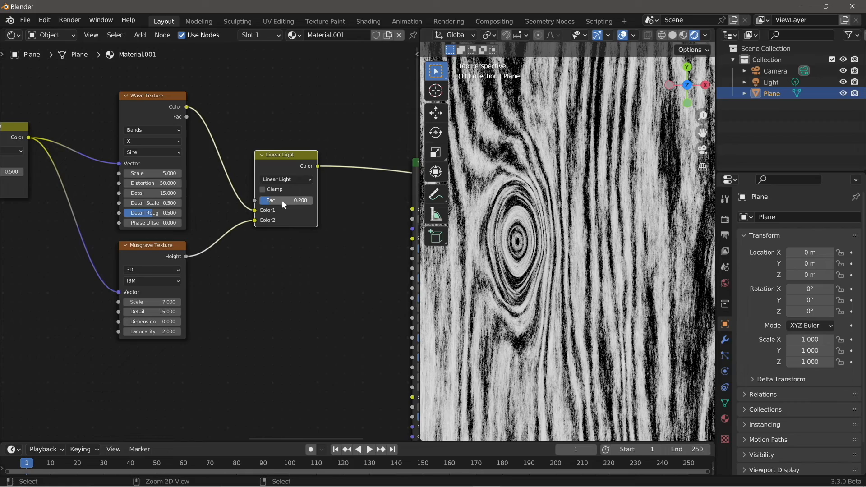
{"action": "middle_click_drag", "start_coordinate": [500, 329], "coordinate": [598, 310], "text": "shift"}
{"action": "scroll", "coordinate": [566, 272], "scroll_direction": "up", "scroll_amount": 3}
{"action": "middle_click_drag", "start_coordinate": [580, 266], "coordinate": [539, 409], "text": "ctrl"}
{"action": "middle_click_drag", "start_coordinate": [555, 229], "coordinate": [532, 309], "text": "ctrl"}
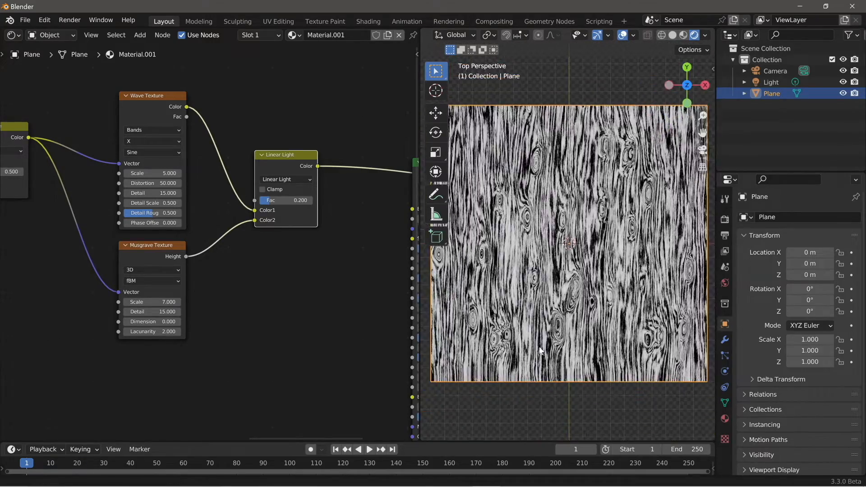
{"action": "middle_click_drag", "start_coordinate": [532, 309], "coordinate": [551, 324], "text": "ctrl"}
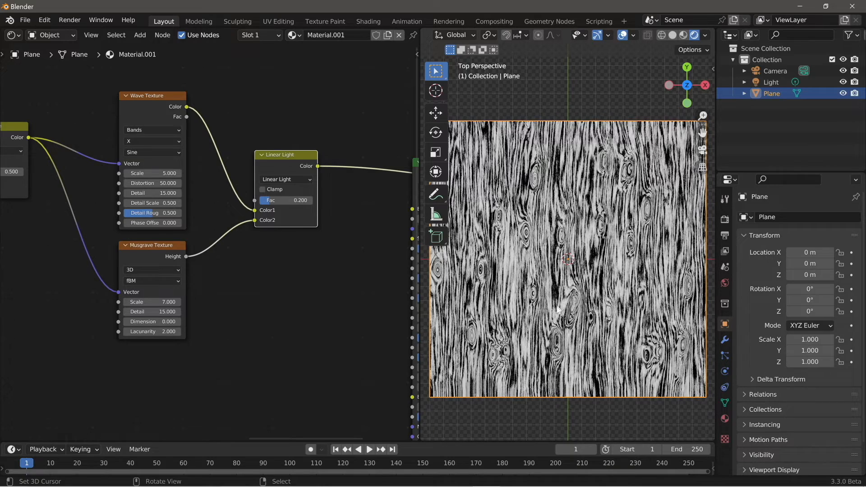
Step: Move the Texture Coordinate node away from the mappings and merge its UV links through a reroute placed between them
{"action": "scroll", "coordinate": [276, 298], "scroll_direction": "down", "scroll_amount": 11}
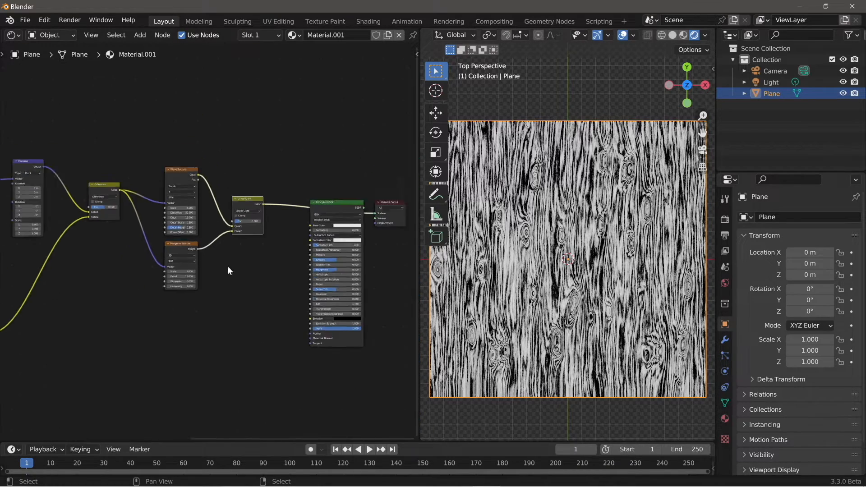
{"action": "middle_click_drag", "start_coordinate": [56, 303], "coordinate": [66, 261]}
{"action": "scroll", "coordinate": [145, 333], "scroll_direction": "up", "scroll_amount": 6}
{"action": "middle_click_drag", "start_coordinate": [140, 344], "coordinate": [197, 244]}
{"action": "middle_click_drag", "start_coordinate": [197, 245], "coordinate": [229, 222], "text": "ctrl"}
{"action": "left_click_drag", "start_coordinate": [165, 207], "coordinate": [45, 257]}
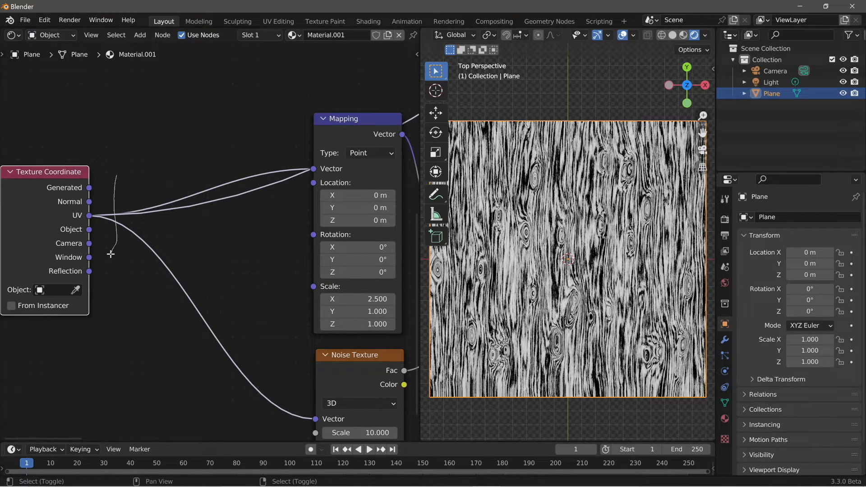
{"action": "right_click_drag", "start_coordinate": [111, 254], "coordinate": [101, 245], "text": "shift"}
{"action": "key", "text": "g"}
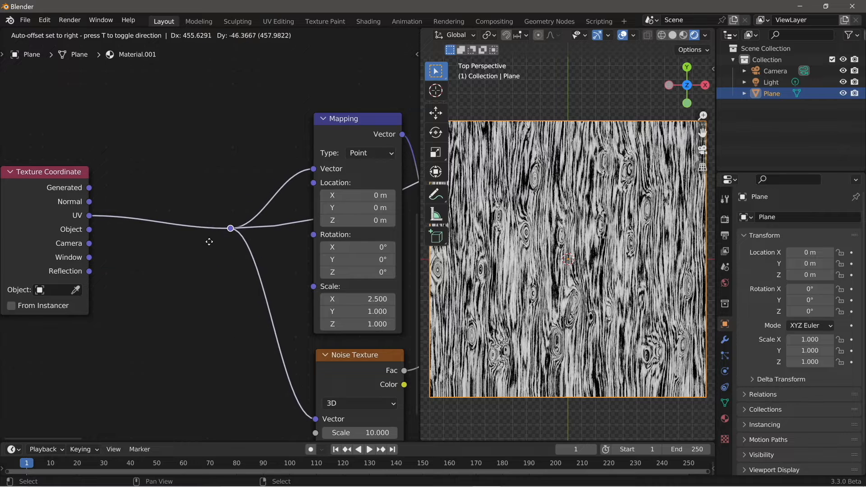
{"action": "left_click", "coordinate": [209, 242]}
Step: Insert a Vector Math node between the Texture Coordinate's UV output and the reroute, and set its operation to Scale
{"action": "scroll", "coordinate": [209, 242], "scroll_direction": "down", "scroll_amount": 5}
{"action": "left_click_drag", "start_coordinate": [99, 240], "coordinate": [49, 246]}
{"action": "key", "text": "shift+a"}
{"action": "mouse_move", "coordinate": [138, 246]}
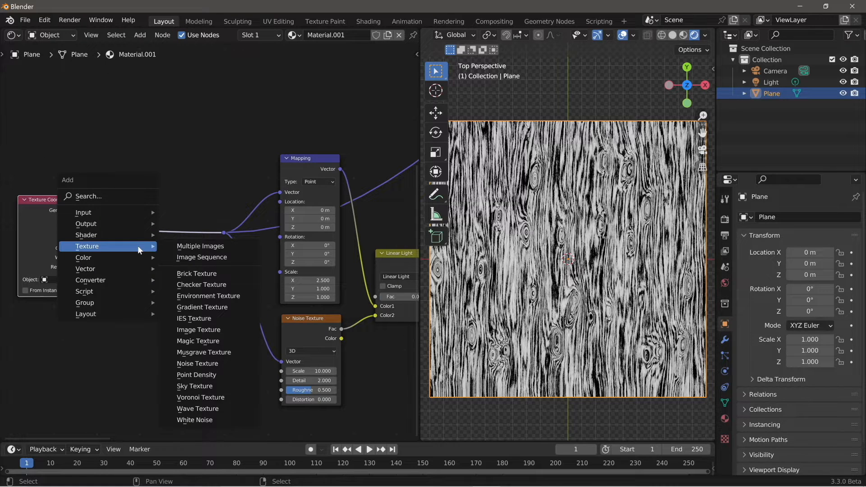
{"action": "mouse_move", "coordinate": [132, 281]}
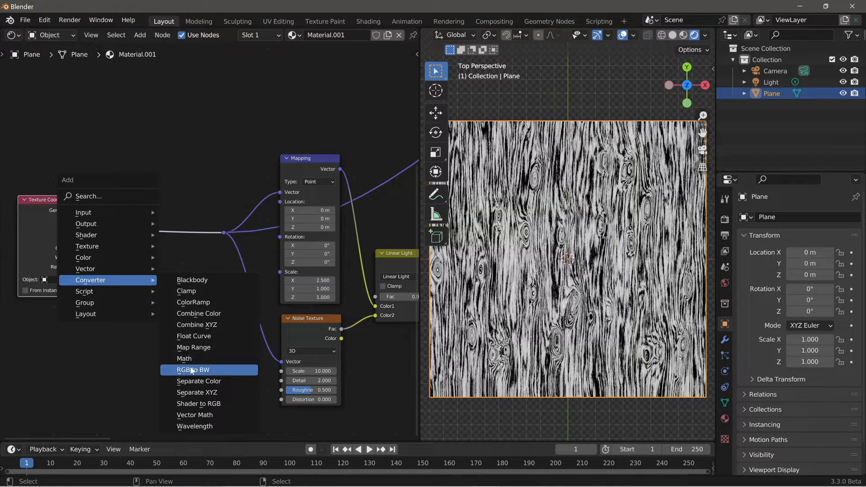
{"action": "left_click", "coordinate": [198, 415]}
{"action": "left_click", "coordinate": [128, 209]}
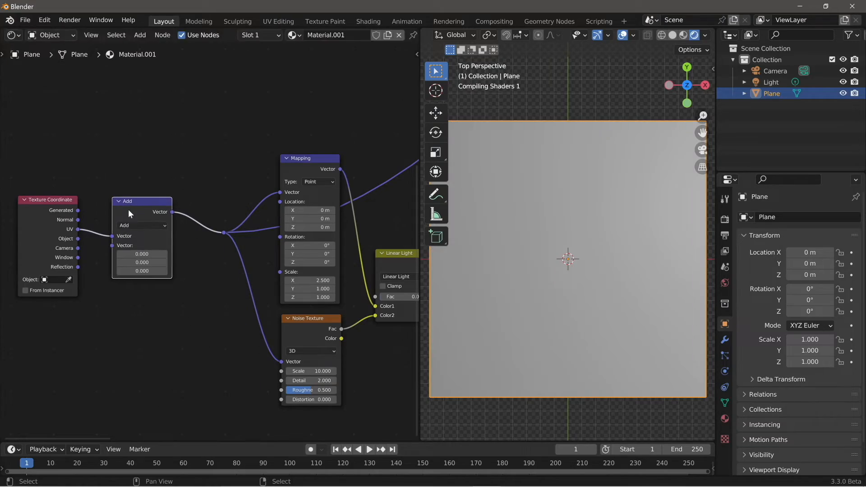
{"action": "left_click", "coordinate": [139, 225]}
{"action": "left_click", "coordinate": [135, 369]}
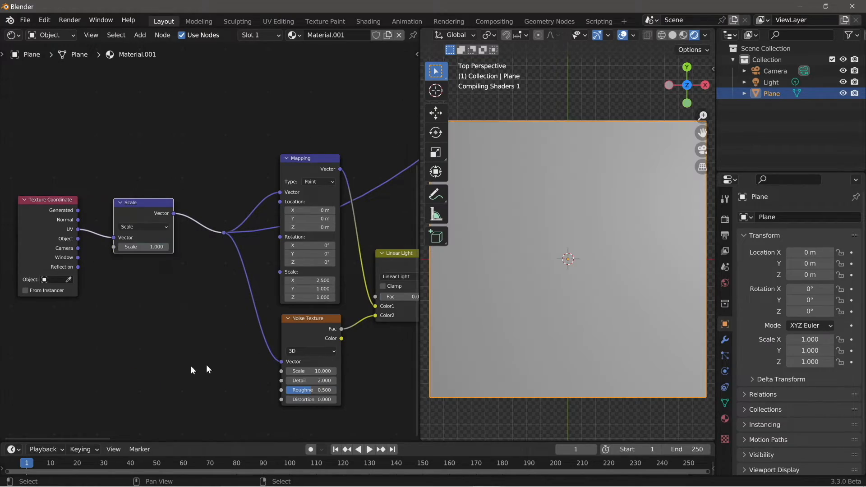
Step: Try other values on the Vector Math Scale node to test resizing the whole pattern, and return it to 1.000
{"action": "middle_click_drag", "start_coordinate": [564, 360], "coordinate": [564, 247], "text": "ctrl"}
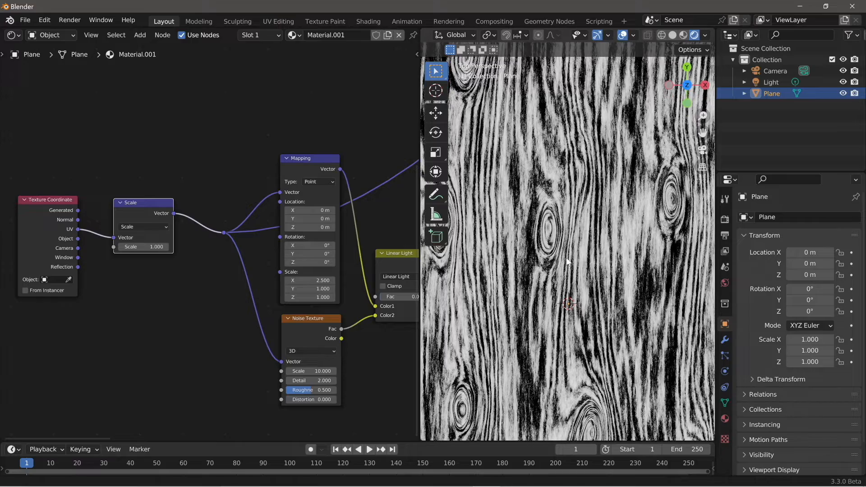
{"action": "left_click", "coordinate": [143, 247]}
{"action": "type", "text": "1.38"}
{"action": "key", "text": "Return"}
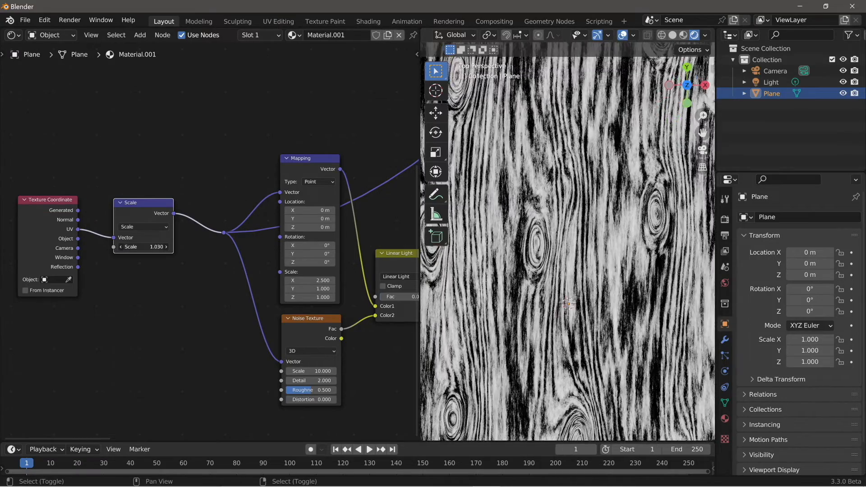
{"action": "mouse_move", "coordinate": [143, 246]}
{"action": "left_mouse_down"}
{"action": "mouse_move", "coordinate": [243, 247]}
{"action": "mouse_move", "coordinate": [126, 247]}
{"action": "left_mouse_up"}
{"action": "scroll", "coordinate": [491, 256], "scroll_direction": "down", "scroll_amount": 7}
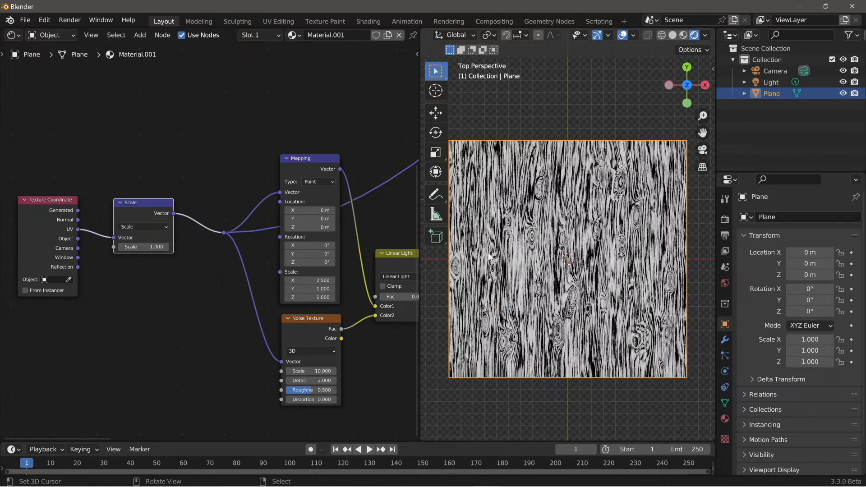
Step: Shift the Scale node slightly and move the knot nodes, from their Mapping and Noise Texture through the Screen node, straight down
{"action": "left_click_drag", "start_coordinate": [145, 212], "coordinate": [154, 226]}
{"action": "scroll", "coordinate": [242, 284], "scroll_direction": "down", "scroll_amount": 3}
{"action": "scroll", "coordinate": [245, 286], "scroll_direction": "down", "scroll_amount": 5}
{"action": "middle_click_drag", "start_coordinate": [259, 293], "coordinate": [108, 288]}
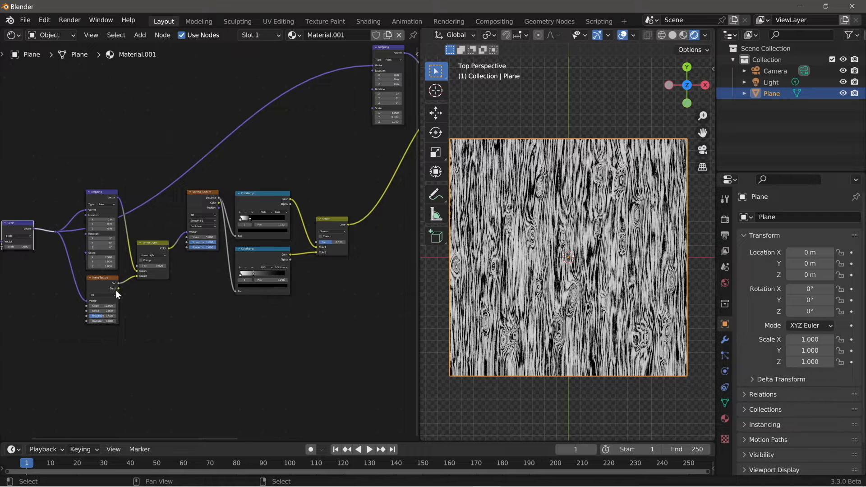
{"action": "scroll", "coordinate": [109, 226], "scroll_direction": "down", "scroll_amount": 1}
{"action": "left_click_drag", "start_coordinate": [87, 187], "coordinate": [340, 347]}
{"action": "middle_click_drag", "start_coordinate": [296, 331], "coordinate": [284, 317]}
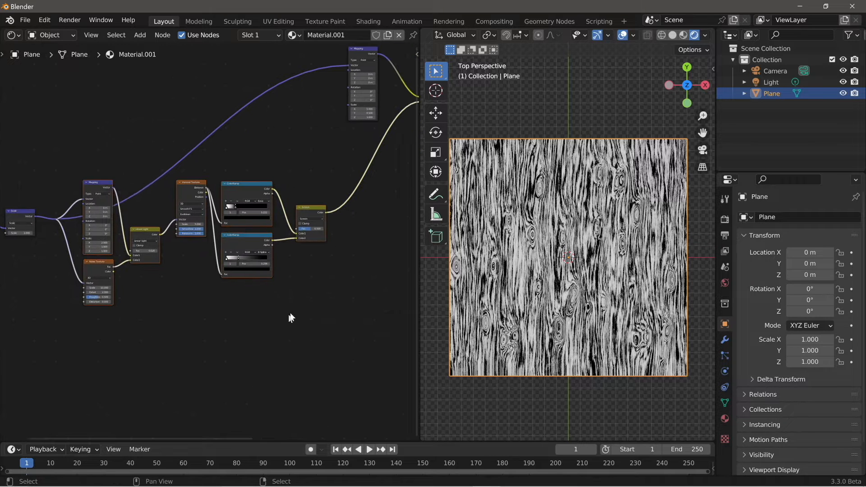
{"action": "key", "text": "g"}
{"action": "key", "text": "y"}
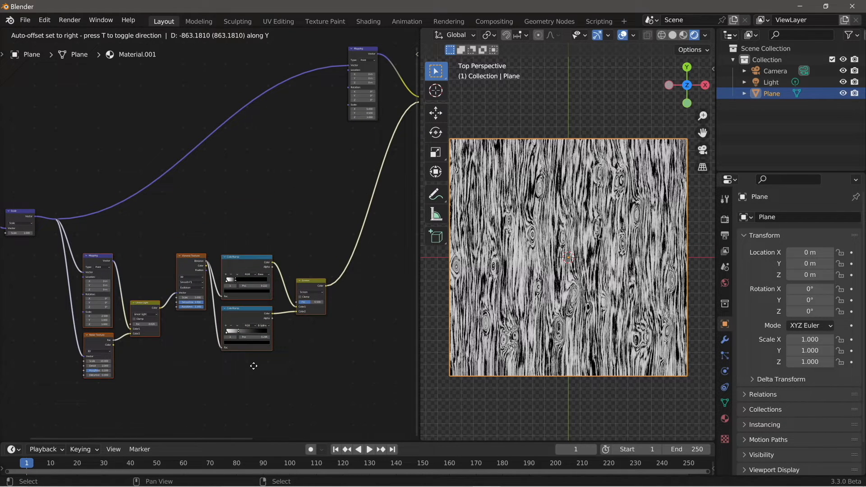
{"action": "left_click", "coordinate": [255, 370]}
Step: Move the grain nodes, from their Mapping through the Linear Light mix, up and away from the Principled BSDF
{"action": "scroll", "coordinate": [273, 255], "scroll_direction": "down", "scroll_amount": 7}
{"action": "middle_click_drag", "start_coordinate": [298, 237], "coordinate": [194, 273]}
{"action": "left_click_drag", "start_coordinate": [171, 144], "coordinate": [313, 257]}
{"action": "middle_click_drag", "start_coordinate": [272, 262], "coordinate": [283, 270]}
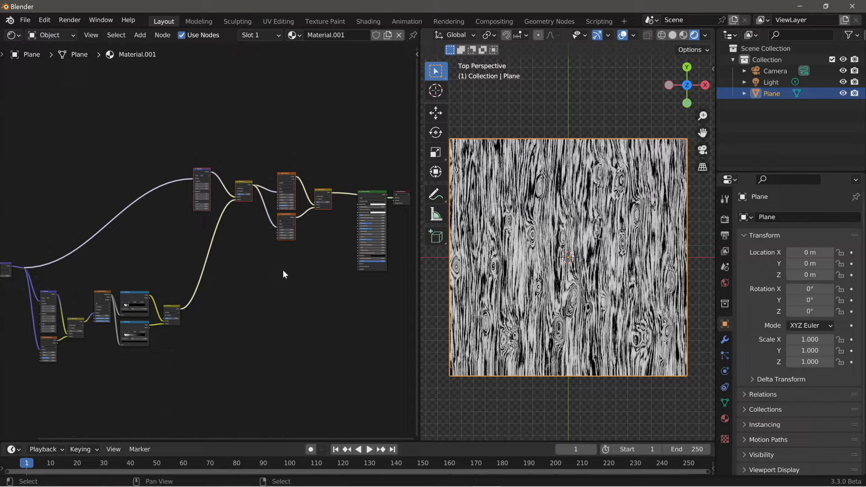
{"action": "key", "text": "g"}
{"action": "left_click", "coordinate": [261, 243]}
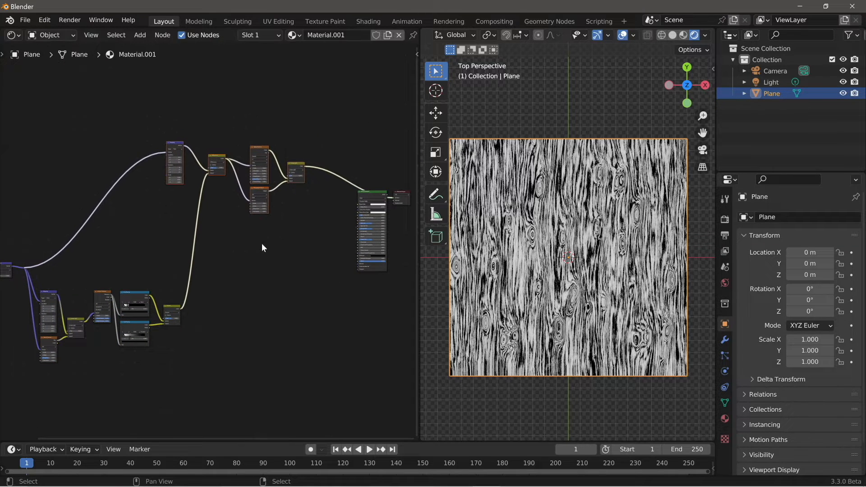
Step: Shift all texture nodes together away from the Principled BSDF to free space before the shader
{"action": "scroll", "coordinate": [262, 242], "scroll_direction": "down", "scroll_amount": 2}
{"action": "key", "text": "b"}
{"action": "left_click_drag", "start_coordinate": [35, 273], "coordinate": [265, 356]}
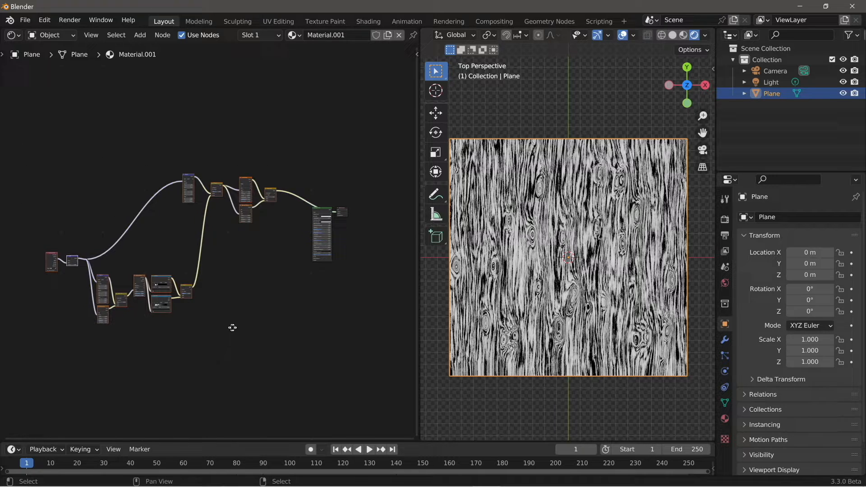
{"action": "key", "text": "g"}
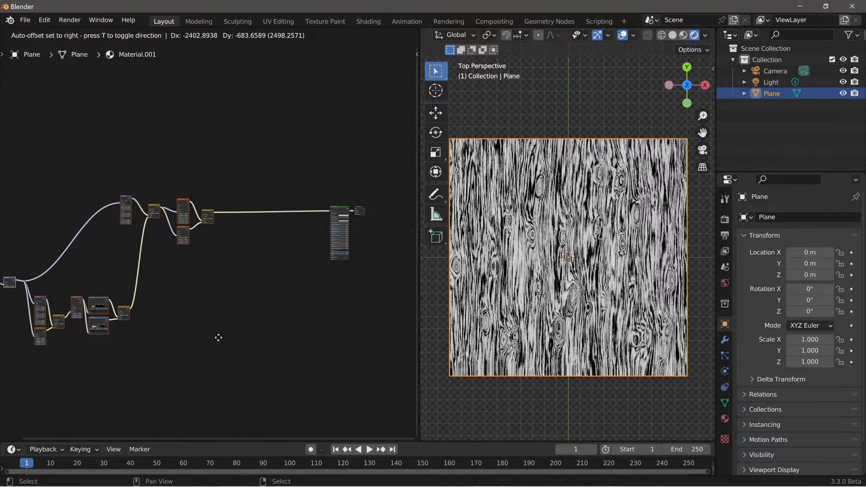
{"action": "left_click", "coordinate": [218, 337]}
Step: Insert a ColorRamp node on the link after the Linear Light mix and inspect the grain pattern on the plane
{"action": "middle_click_drag", "start_coordinate": [239, 293], "coordinate": [227, 153]}
{"action": "middle_click_drag", "start_coordinate": [255, 266], "coordinate": [250, 263]}
{"action": "scroll", "coordinate": [239, 280], "scroll_direction": "up", "scroll_amount": 1}
{"action": "key", "text": "shift+a"}
{"action": "mouse_move", "coordinate": [218, 287]}
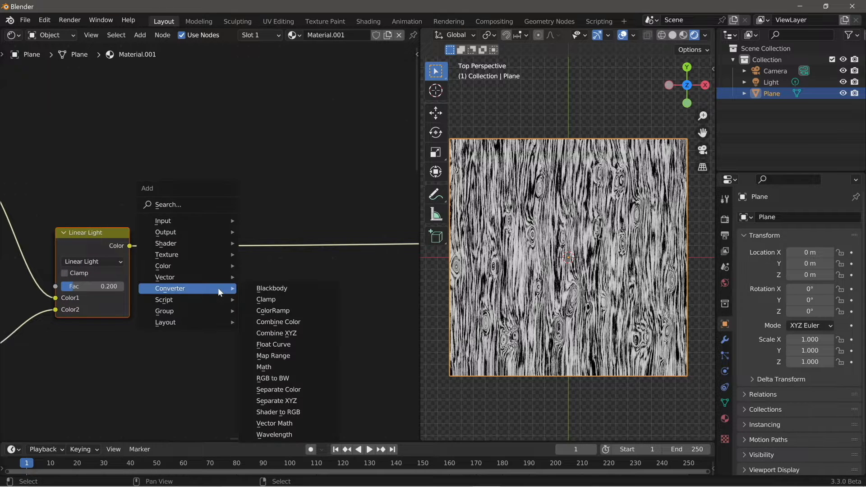
{"action": "left_click", "coordinate": [273, 310]}
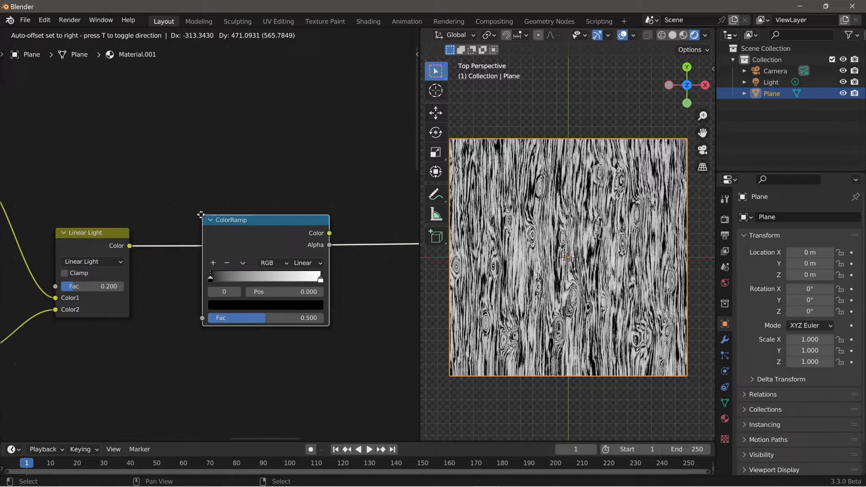
{"action": "left_click", "coordinate": [229, 237]}
{"action": "left_click", "coordinate": [224, 236]}
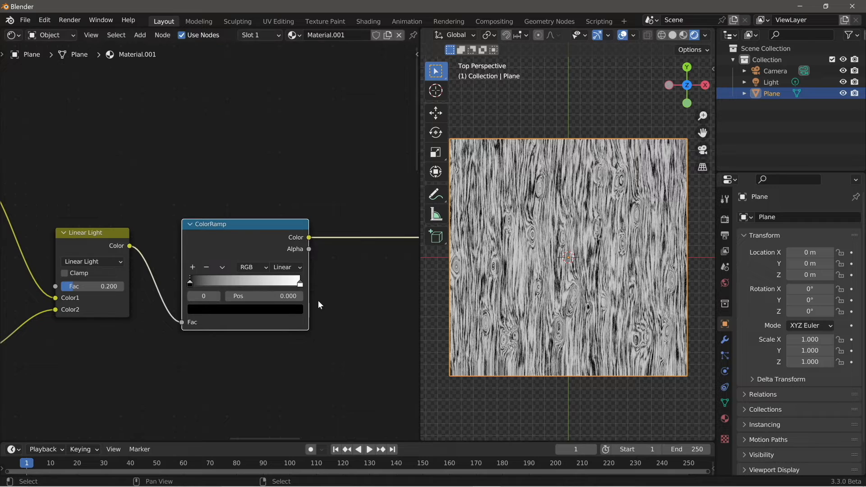
{"action": "scroll", "coordinate": [573, 316], "scroll_direction": "up", "scroll_amount": 5}
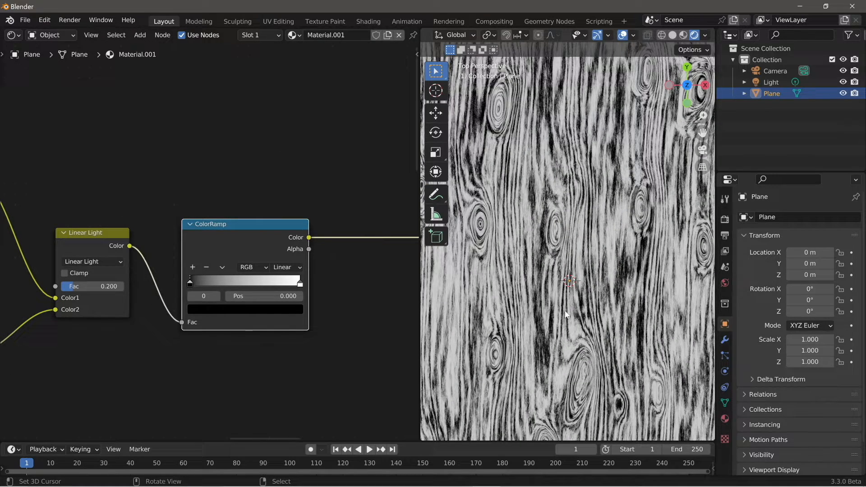
{"action": "scroll", "coordinate": [566, 315], "scroll_direction": "up", "scroll_amount": 5}
{"action": "scroll", "coordinate": [566, 314], "scroll_direction": "down", "scroll_amount": 2}
{"action": "scroll", "coordinate": [566, 315], "scroll_direction": "down", "scroll_amount": 2}
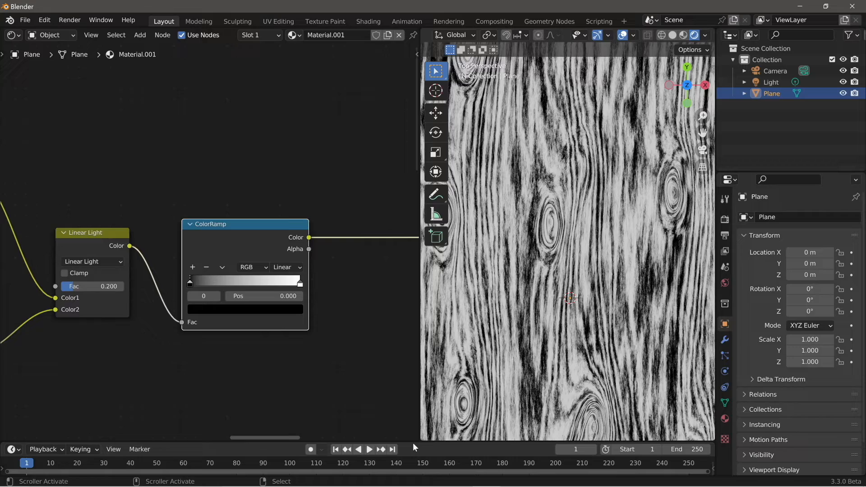
Step: Enlarge the timeline area, switch it to the Image Editor, and display natural-brown-wood-texture-3.jpg as a color reference
{"action": "left_click_drag", "start_coordinate": [417, 443], "coordinate": [419, 270]}
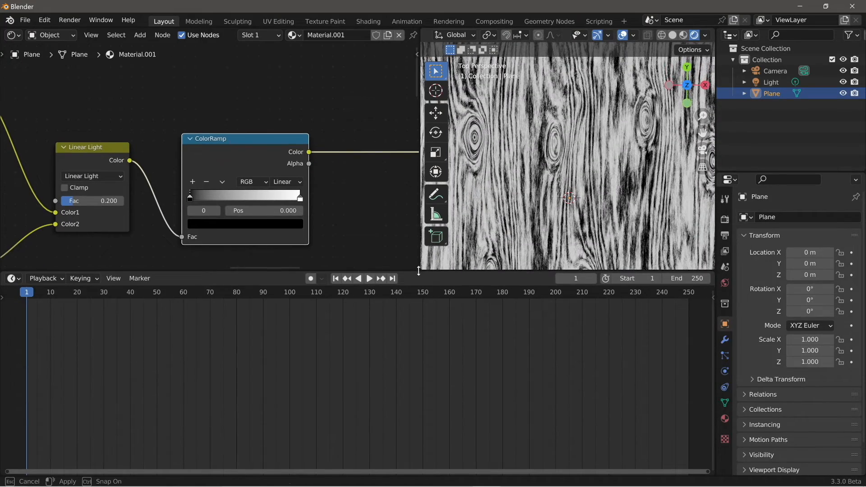
{"action": "left_click", "coordinate": [11, 278]}
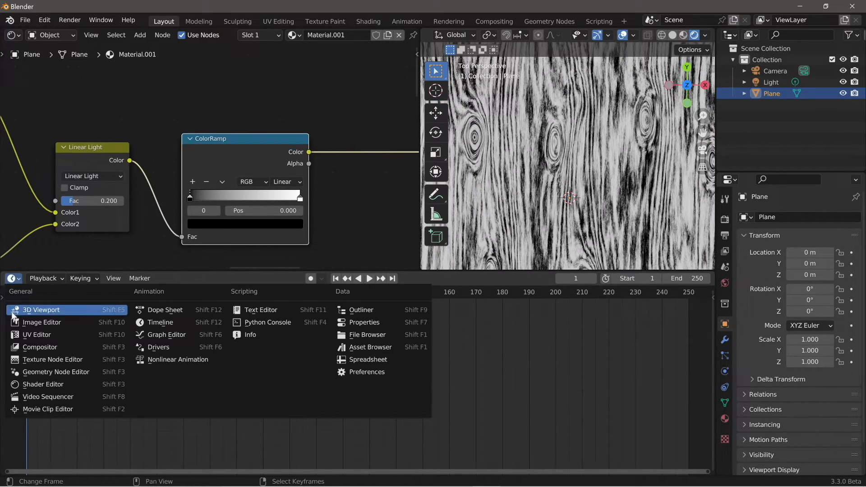
{"action": "left_click", "coordinate": [27, 321]}
{"action": "scroll", "coordinate": [384, 366], "scroll_direction": "up", "scroll_amount": 2}
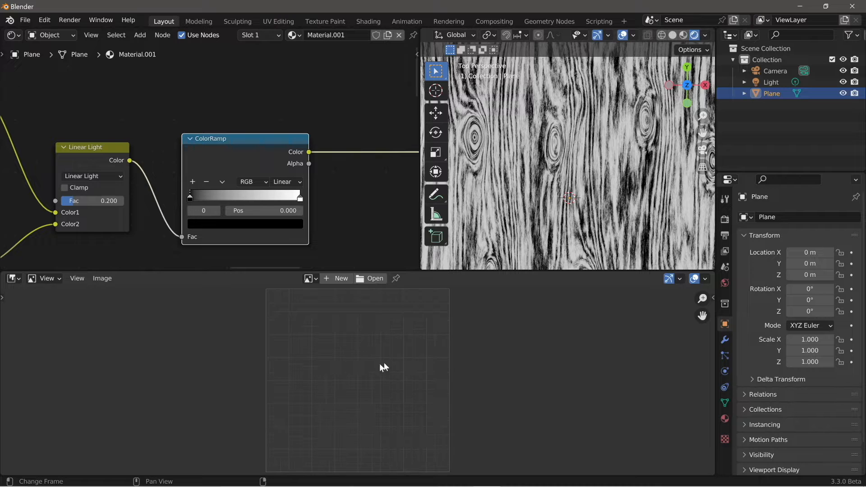
{"action": "left_click", "coordinate": [309, 279]}
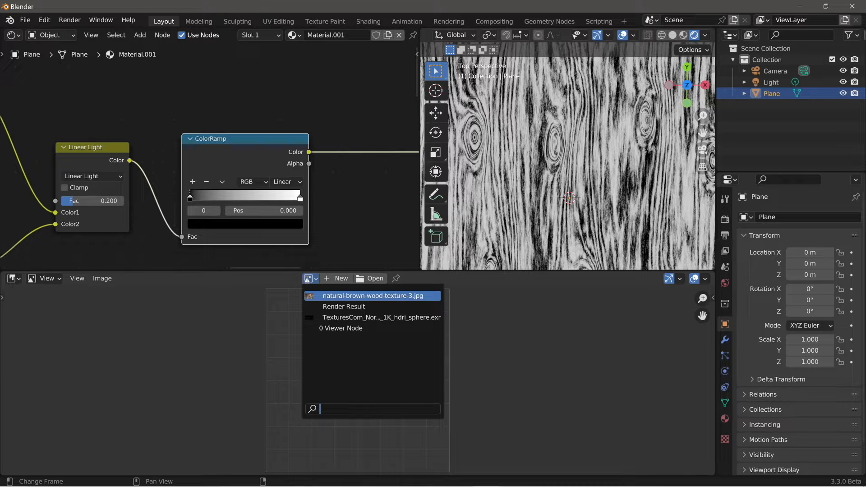
{"action": "left_click", "coordinate": [333, 295]}
{"action": "scroll", "coordinate": [348, 356], "scroll_direction": "down", "scroll_amount": 4}
{"action": "scroll", "coordinate": [349, 357], "scroll_direction": "down", "scroll_amount": 3}
{"action": "middle_click_drag", "start_coordinate": [350, 344], "coordinate": [361, 342]}
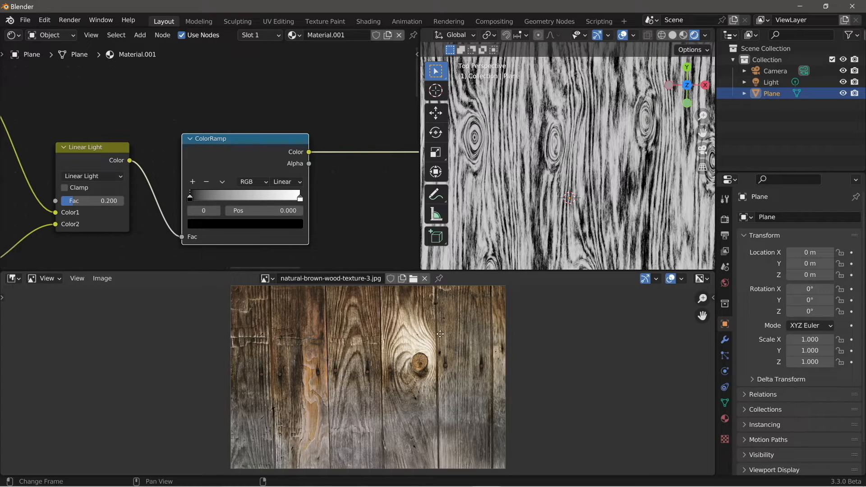
{"action": "middle_click_drag", "start_coordinate": [440, 334], "coordinate": [442, 337]}
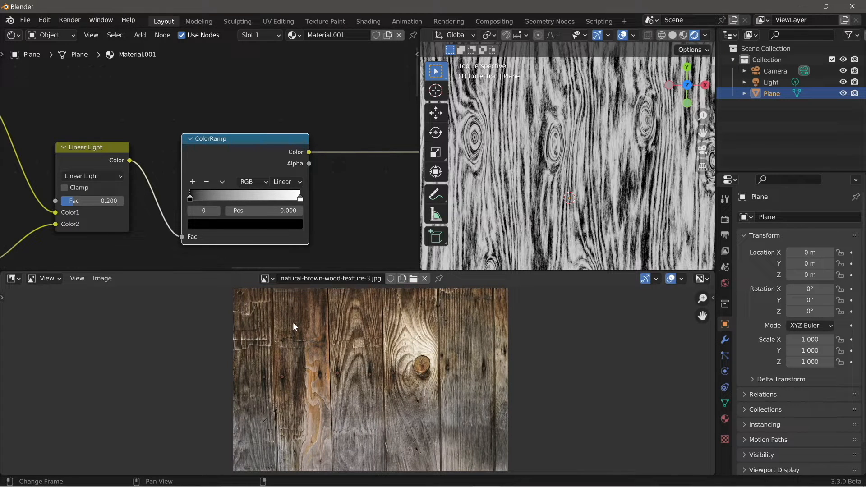
Step: Sample brown wood colors from the dark grain planks of the reference image into the ColorRamp with its Eyedropper
{"action": "scroll", "coordinate": [284, 322], "scroll_direction": "up", "scroll_amount": 3}
{"action": "middle_click_drag", "start_coordinate": [339, 404], "coordinate": [467, 424]}
{"action": "scroll", "coordinate": [430, 402], "scroll_direction": "up", "scroll_amount": 4}
{"action": "middle_click_drag", "start_coordinate": [361, 363], "coordinate": [372, 428]}
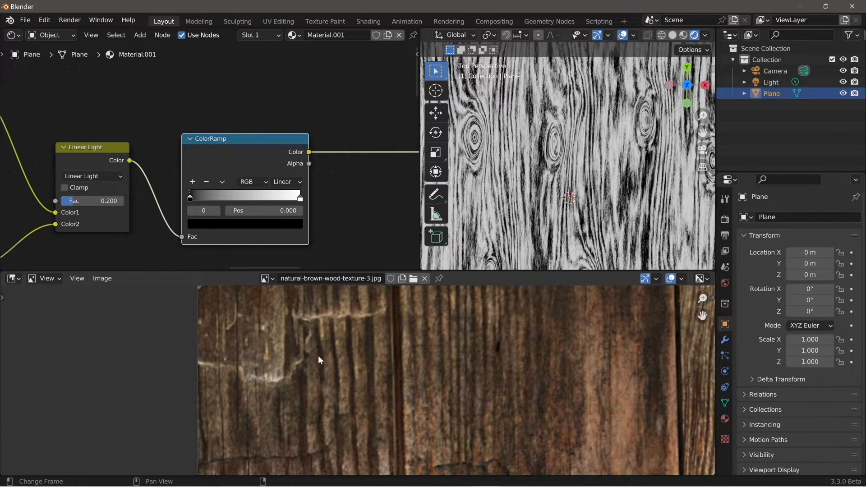
{"action": "scroll", "coordinate": [377, 346], "scroll_direction": "up", "scroll_amount": 3}
{"action": "middle_click_drag", "start_coordinate": [353, 329], "coordinate": [360, 359]}
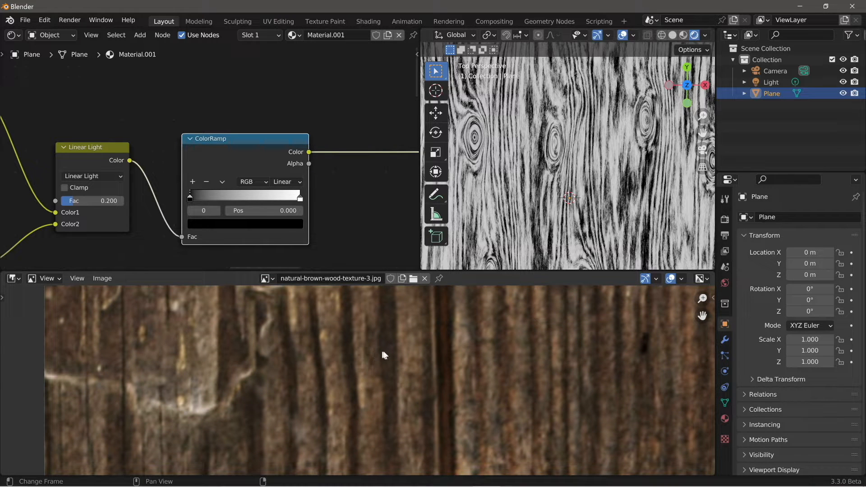
{"action": "scroll", "coordinate": [380, 361], "scroll_direction": "down", "scroll_amount": 2}
{"action": "middle_click_drag", "start_coordinate": [380, 349], "coordinate": [377, 355]}
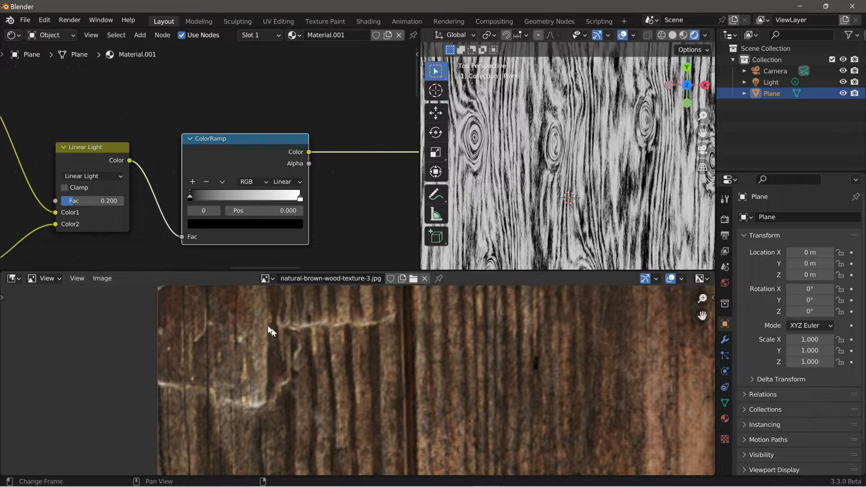
{"action": "left_click", "coordinate": [223, 183]}
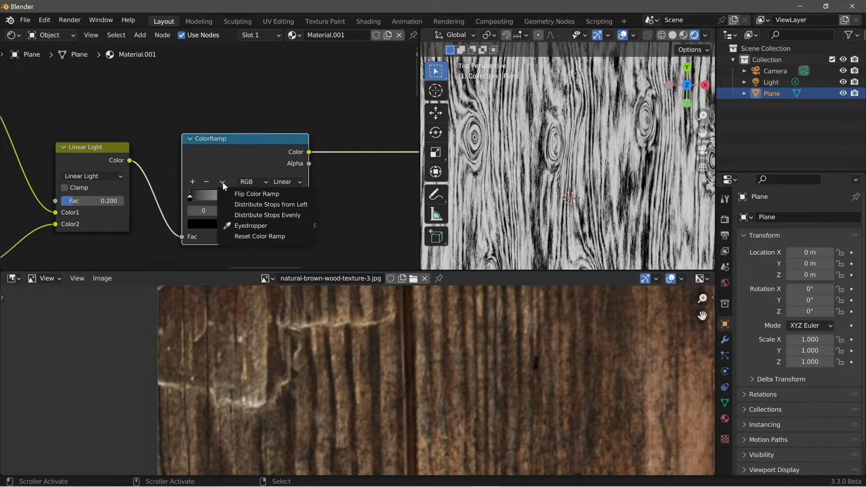
{"action": "left_click", "coordinate": [242, 226]}
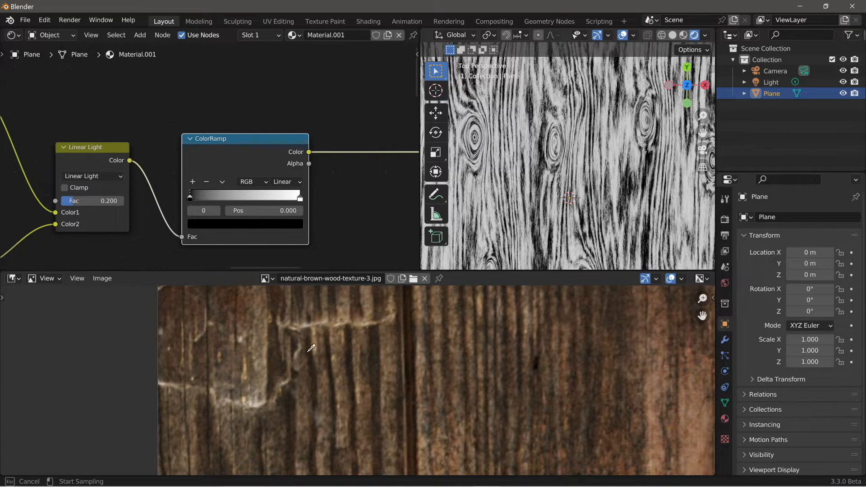
{"action": "key", "text": "Escape"}
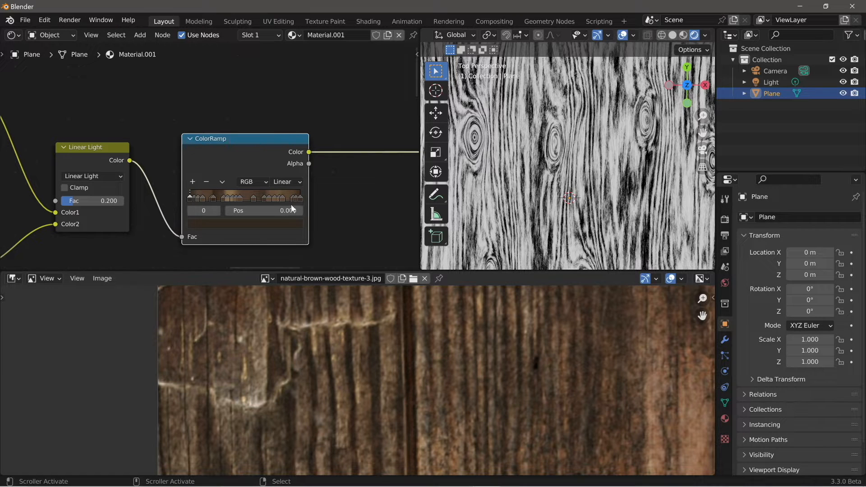
Step: Connect the ColorRamp's Color output to the Principled BSDF's Base Color and check the wood on the plane
{"action": "scroll", "coordinate": [323, 188], "scroll_direction": "down", "scroll_amount": 4}
{"action": "middle_click_drag", "start_coordinate": [319, 193], "coordinate": [195, 193]}
{"action": "scroll", "coordinate": [218, 195], "scroll_direction": "down", "scroll_amount": 9}
{"action": "scroll", "coordinate": [247, 195], "scroll_direction": "down", "scroll_amount": 2}
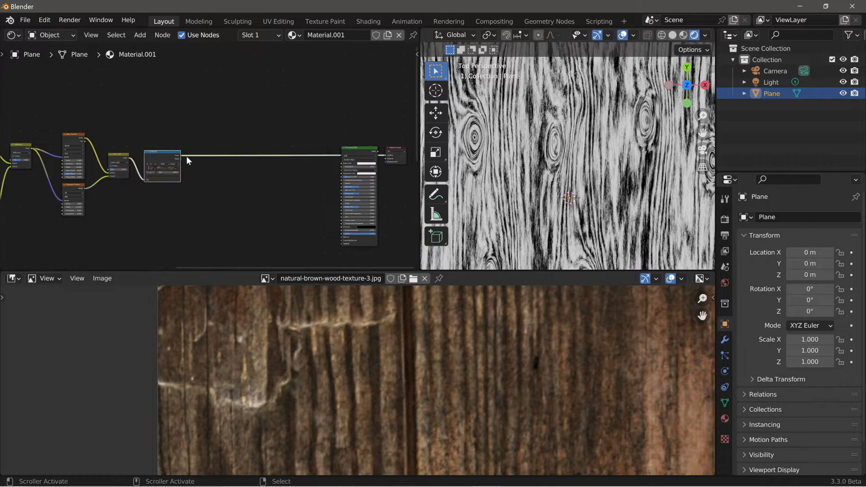
{"action": "left_click_drag", "start_coordinate": [181, 156], "coordinate": [341, 163]}
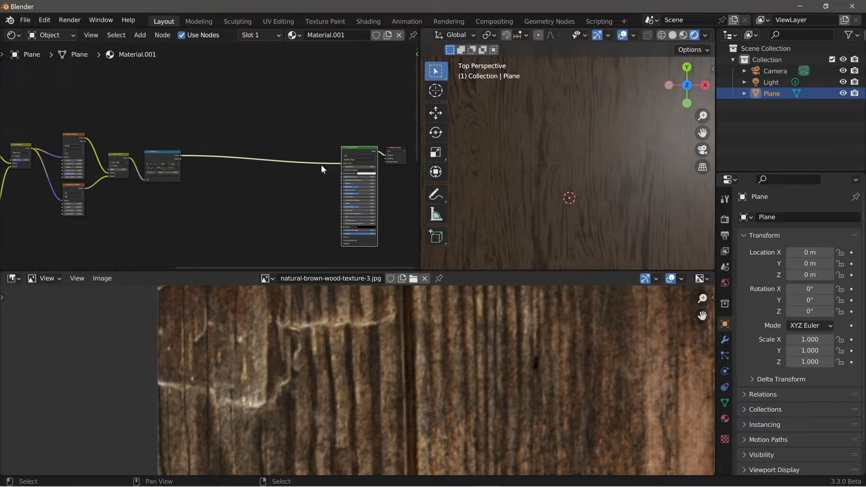
{"action": "scroll", "coordinate": [583, 176], "scroll_direction": "down", "scroll_amount": 4}
{"action": "scroll", "coordinate": [583, 176], "scroll_direction": "down", "scroll_amount": 3}
{"action": "scroll", "coordinate": [599, 212], "scroll_direction": "up", "scroll_amount": 7}
{"action": "middle_click_drag", "start_coordinate": [524, 172], "coordinate": [623, 190], "text": "shift"}
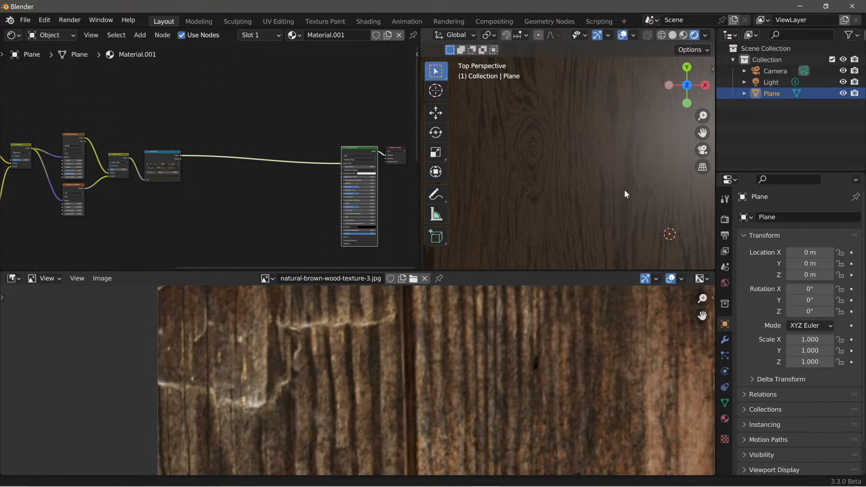
Step: Shrink the Image Editor to a thin strip to give the node editor and viewport more room around the ColorRamp
{"action": "scroll", "coordinate": [564, 193], "scroll_direction": "up", "scroll_amount": 2}
{"action": "scroll", "coordinate": [76, 213], "scroll_direction": "up", "scroll_amount": 4}
{"action": "scroll", "coordinate": [245, 220], "scroll_direction": "up", "scroll_amount": 1}
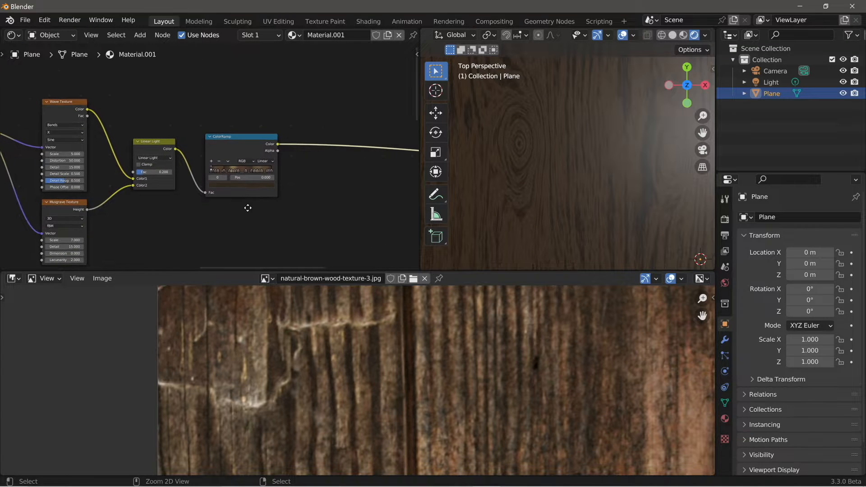
{"action": "left_click_drag", "start_coordinate": [254, 268], "coordinate": [258, 482]}
{"action": "scroll", "coordinate": [238, 324], "scroll_direction": "up", "scroll_amount": 4}
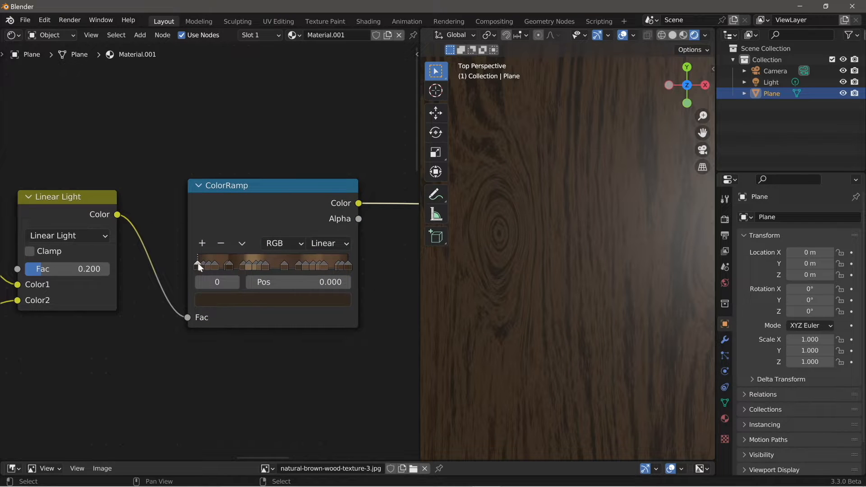
Step: Lighten the first ColorRamp stop to a value of about 0.44 and darken the last stop to about 0.024
{"action": "left_click", "coordinate": [218, 299]}
{"action": "left_click_drag", "start_coordinate": [318, 182], "coordinate": [317, 129]}
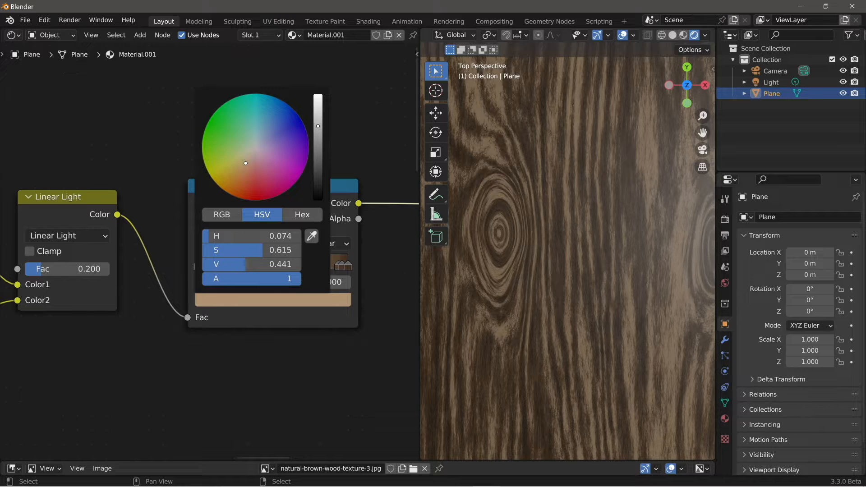
{"action": "left_click", "coordinate": [347, 264]}
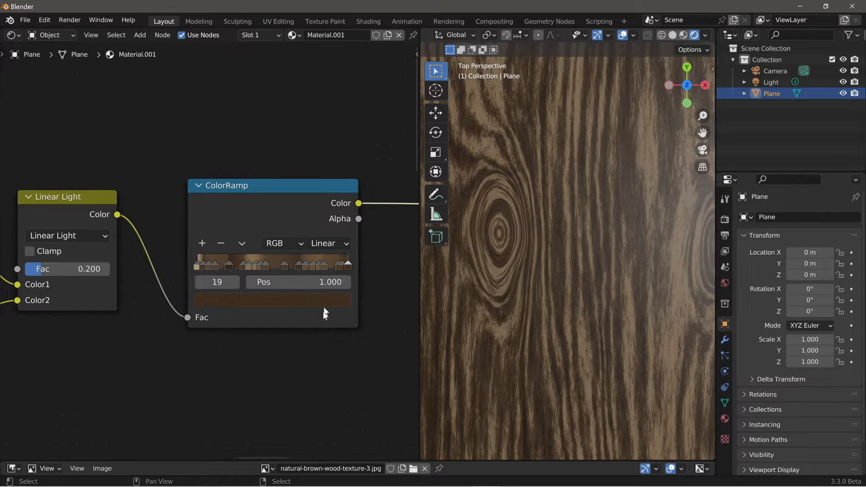
{"action": "left_click", "coordinate": [328, 299]}
{"action": "left_click_drag", "start_coordinate": [318, 163], "coordinate": [318, 184]}
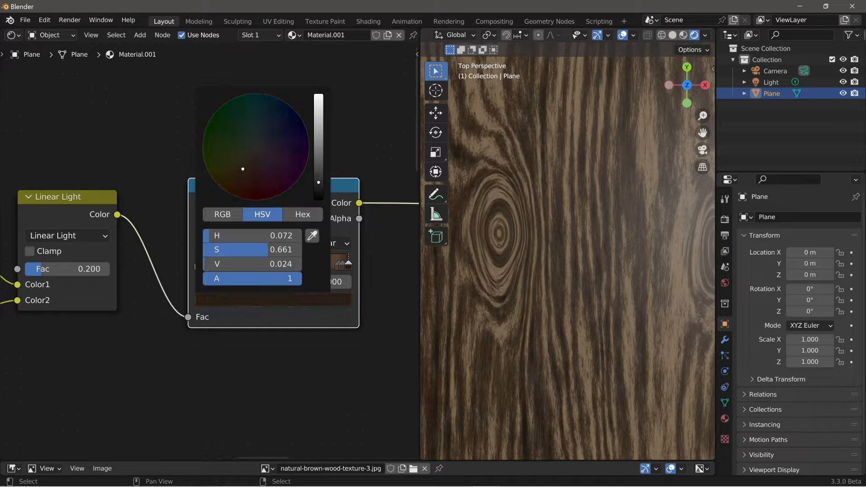
{"action": "scroll", "coordinate": [542, 241], "scroll_direction": "down", "scroll_amount": 5}
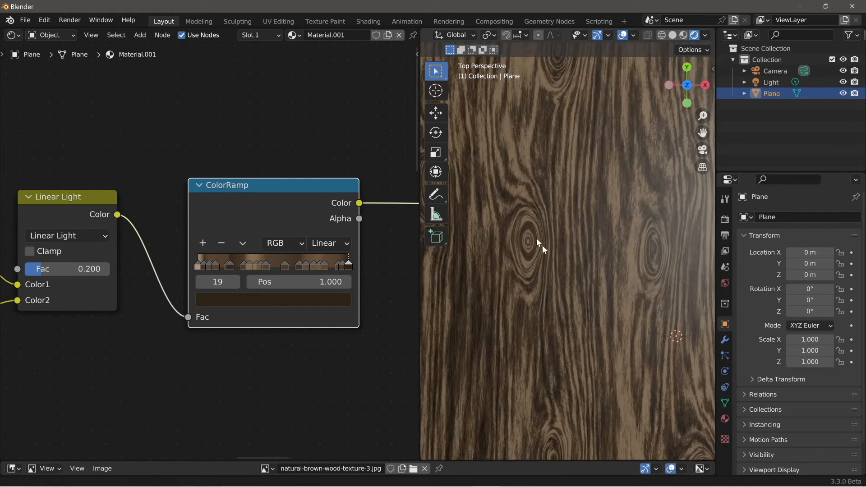
{"action": "scroll", "coordinate": [541, 383], "scroll_direction": "down", "scroll_amount": 3}
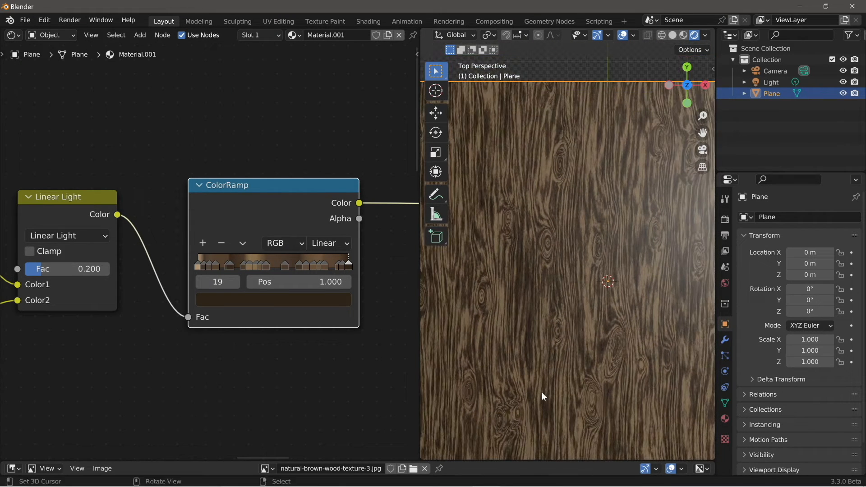
Step: Shift the first ColorRamp stop to a slightly redder tan and distribute all color stops evenly
{"action": "left_click", "coordinate": [198, 261]}
{"action": "left_click", "coordinate": [247, 300]}
{"action": "left_click_drag", "start_coordinate": [248, 164], "coordinate": [247, 167]}
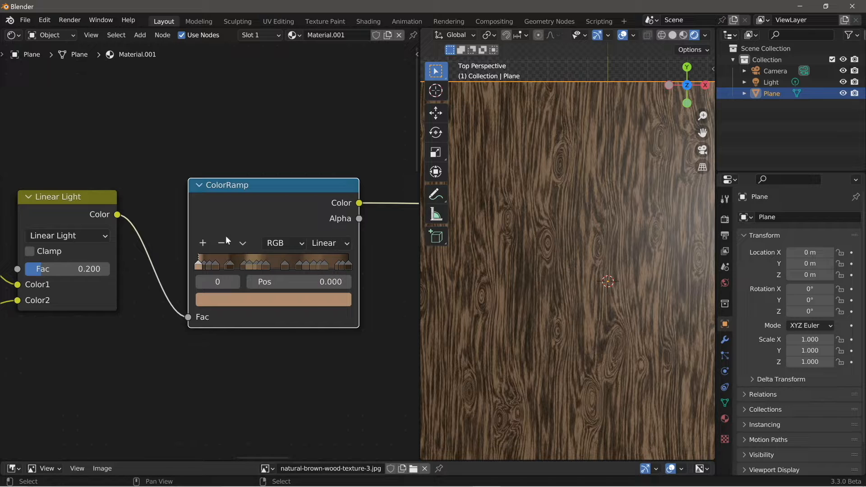
{"action": "left_click", "coordinate": [242, 244]}
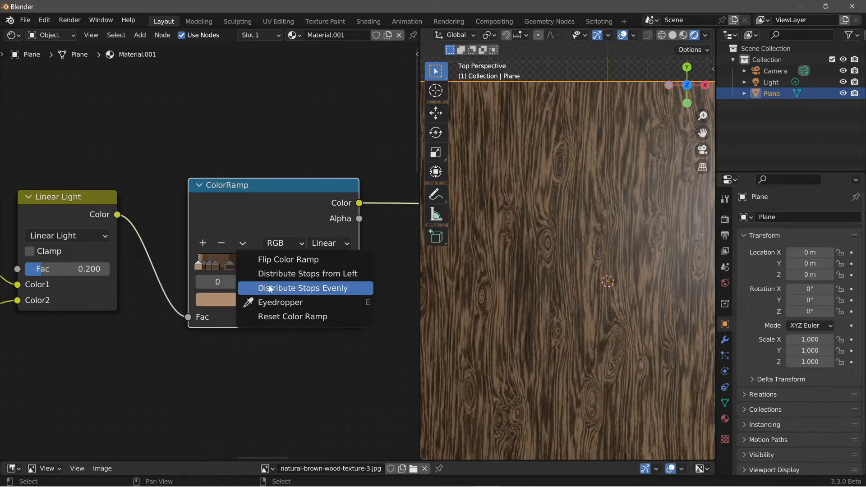
{"action": "left_click", "coordinate": [270, 289]}
Step: Flip the ColorRamp to compare the reversed coloring on the plane, and flip it back
{"action": "left_click", "coordinate": [243, 243]}
{"action": "left_click", "coordinate": [270, 259]}
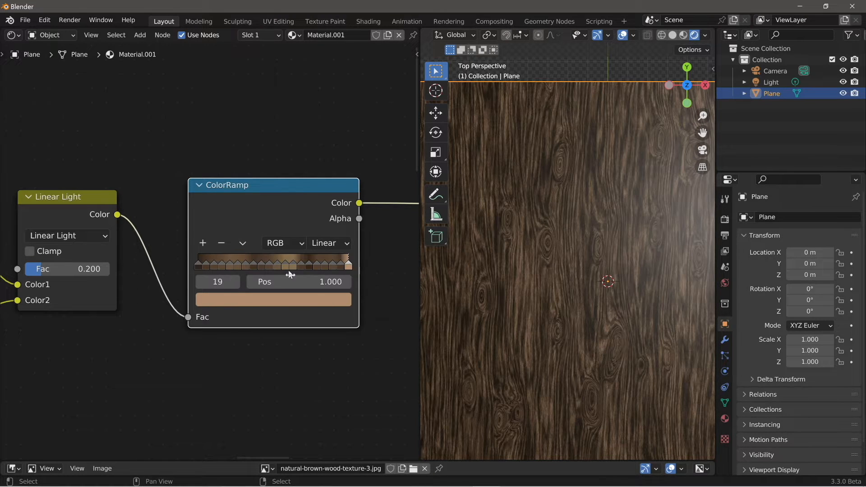
{"action": "scroll", "coordinate": [529, 297], "scroll_direction": "down", "scroll_amount": 4}
{"action": "scroll", "coordinate": [529, 297], "scroll_direction": "up", "scroll_amount": 3}
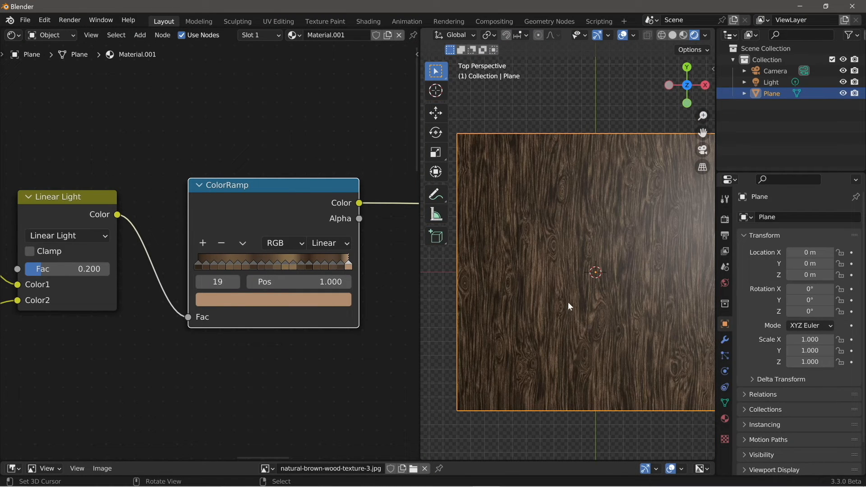
{"action": "scroll", "coordinate": [566, 302], "scroll_direction": "down", "scroll_amount": 2}
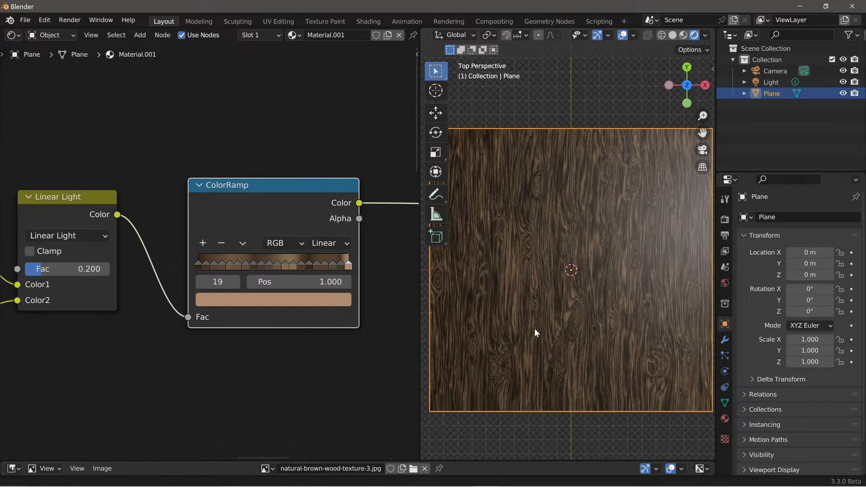
{"action": "scroll", "coordinate": [533, 328], "scroll_direction": "up", "scroll_amount": 5}
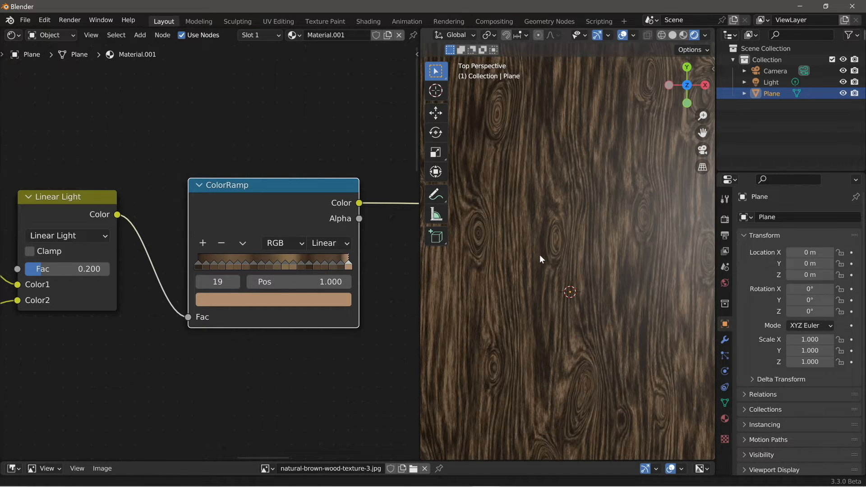
{"action": "scroll", "coordinate": [540, 256], "scroll_direction": "up", "scroll_amount": 1}
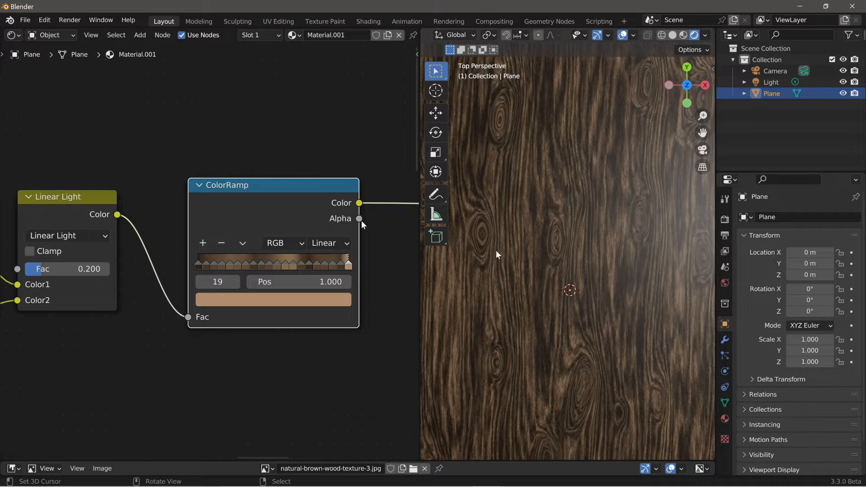
{"action": "left_click", "coordinate": [242, 243]}
{"action": "left_click", "coordinate": [248, 256]}
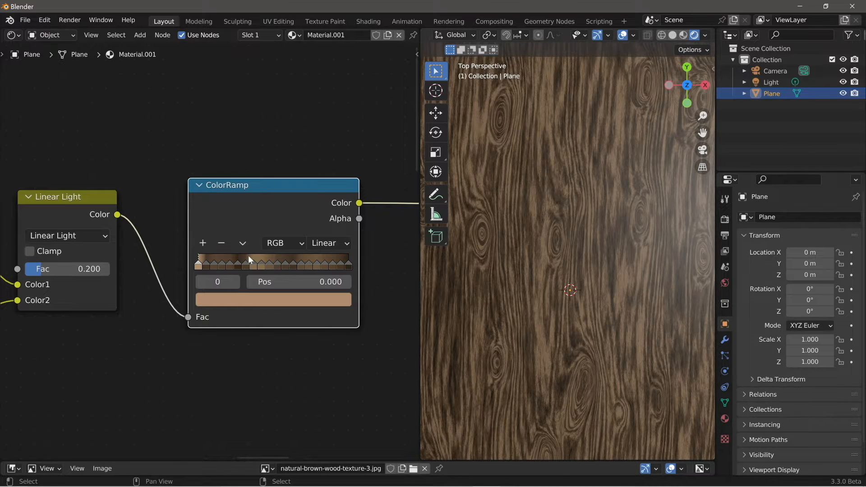
Step: Darken the tan color of the first ColorRamp stop slightly
{"action": "scroll", "coordinate": [542, 285], "scroll_direction": "down", "scroll_amount": 5}
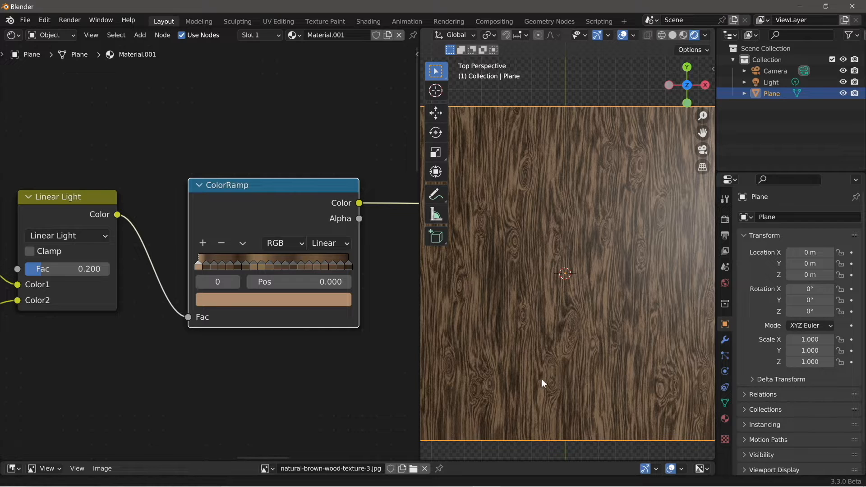
{"action": "left_click", "coordinate": [284, 300]}
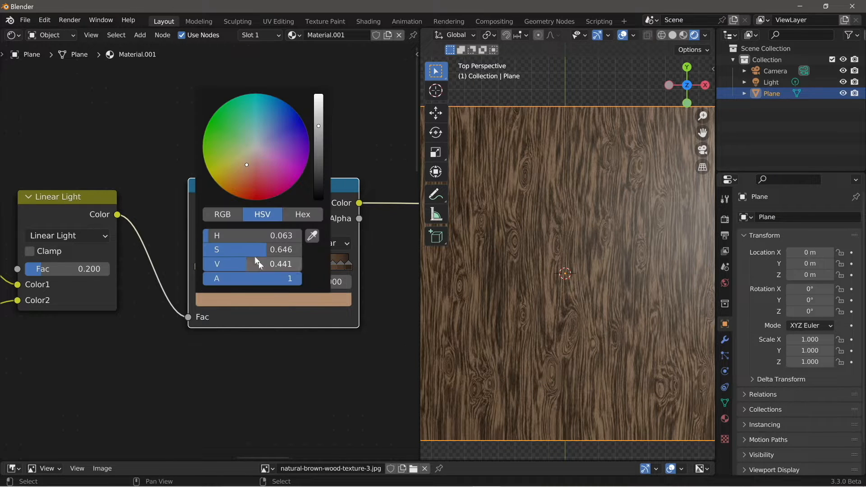
{"action": "mouse_move", "coordinate": [318, 141]}
{"action": "left_mouse_down"}
{"action": "mouse_move", "coordinate": [319, 132]}
{"action": "mouse_move", "coordinate": [318, 141]}
{"action": "left_mouse_up"}
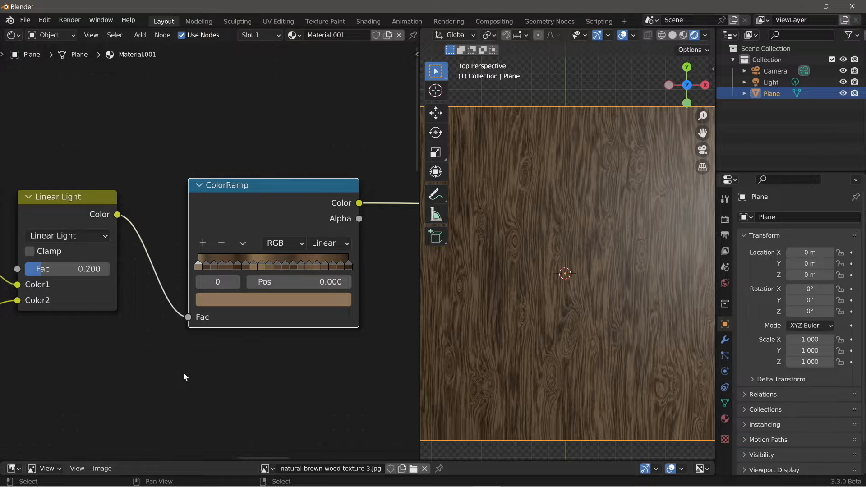
Step: Set the ColorRamp interpolation to B-Spline and check the softened grain on the plane
{"action": "scroll", "coordinate": [472, 334], "scroll_direction": "up", "scroll_amount": 2}
{"action": "left_click", "coordinate": [325, 243]}
{"action": "left_click", "coordinate": [324, 256]}
{"action": "left_click", "coordinate": [325, 243]}
{"action": "left_click", "coordinate": [329, 304]}
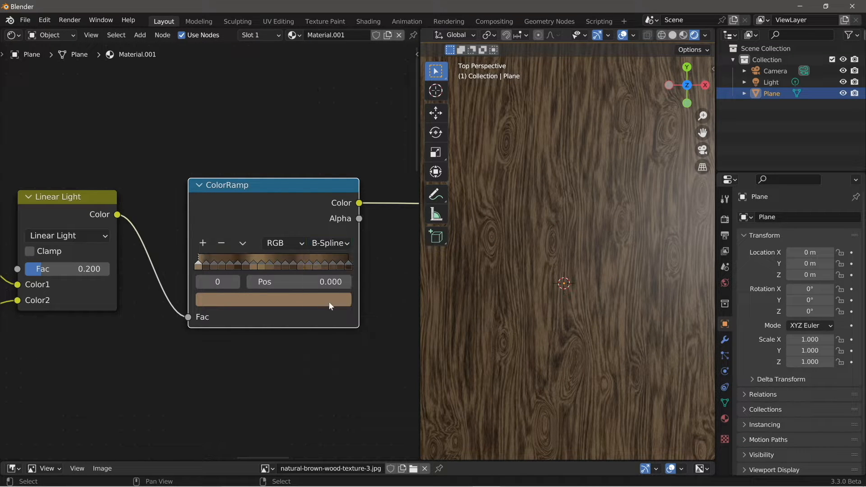
{"action": "scroll", "coordinate": [535, 316], "scroll_direction": "up", "scroll_amount": 5}
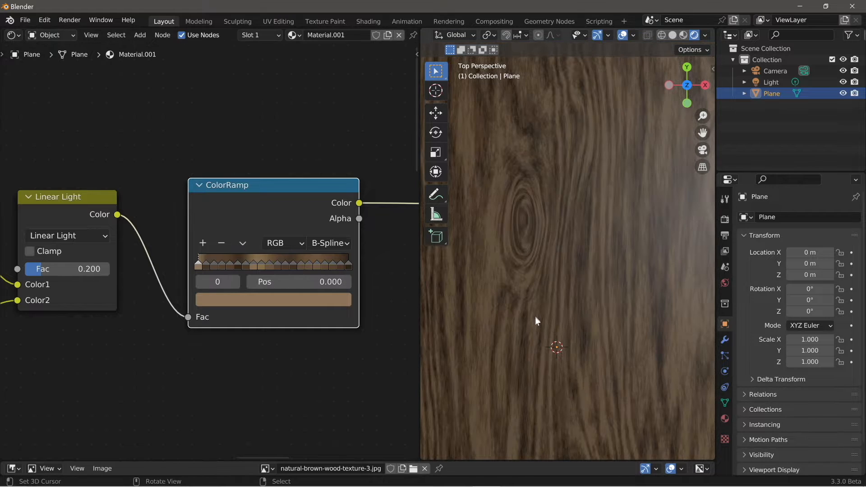
{"action": "scroll", "coordinate": [532, 323], "scroll_direction": "down", "scroll_amount": 6}
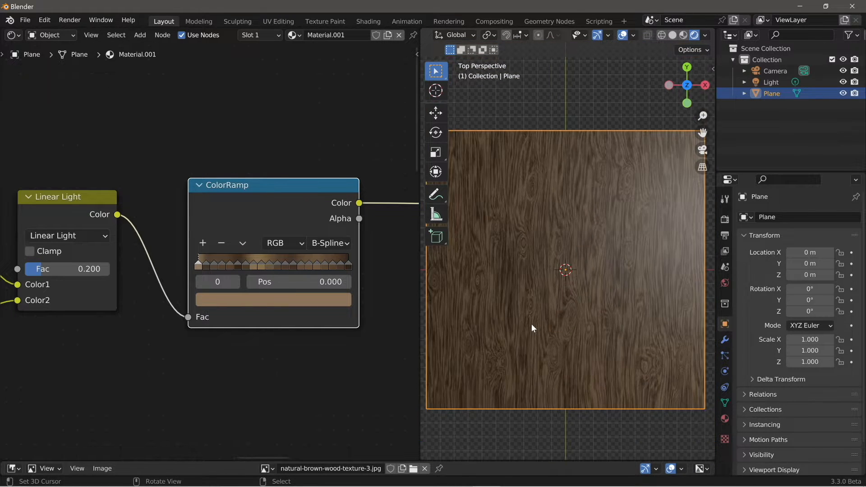
{"action": "scroll", "coordinate": [248, 327], "scroll_direction": "down", "scroll_amount": 3}
{"action": "scroll", "coordinate": [248, 327], "scroll_direction": "down", "scroll_amount": 3}
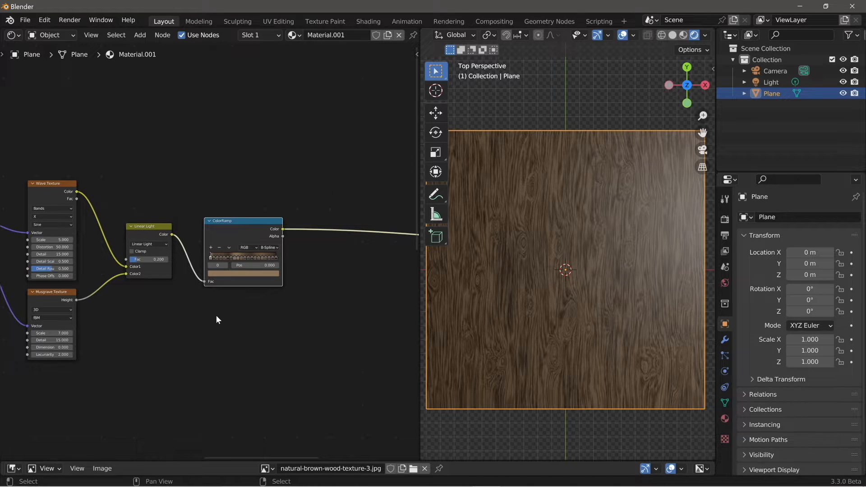
Step: Hide the viewport overlays and inspect the wood grain up close
{"action": "left_click", "coordinate": [622, 35]}
{"action": "scroll", "coordinate": [555, 253], "scroll_direction": "up", "scroll_amount": 4}
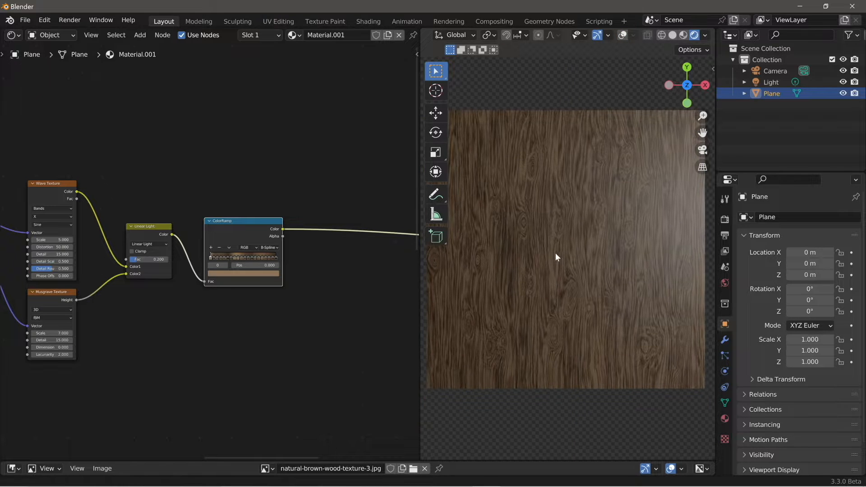
{"action": "scroll", "coordinate": [558, 237], "scroll_direction": "up", "scroll_amount": 1}
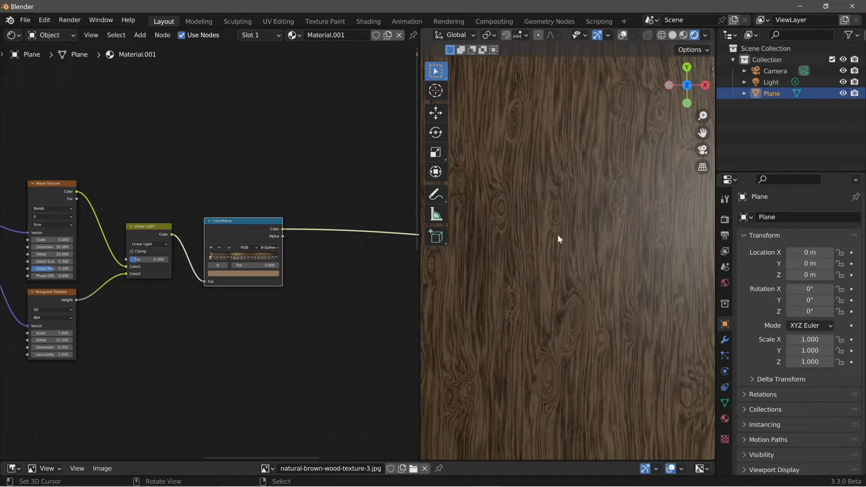
Step: Duplicate the Musgrave Texture with its Vector link kept, place the copy below the original, and preview it on the plane
{"action": "middle_click_drag", "start_coordinate": [119, 323], "coordinate": [132, 234]}
{"action": "left_click", "coordinate": [126, 226]}
{"action": "key", "text": "shift+d"}
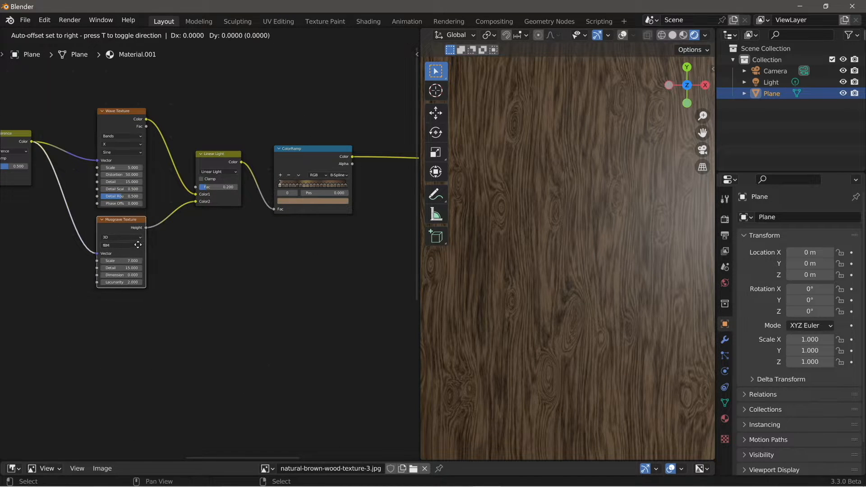
{"action": "key", "text": "y"}
{"action": "left_click", "coordinate": [149, 327]}
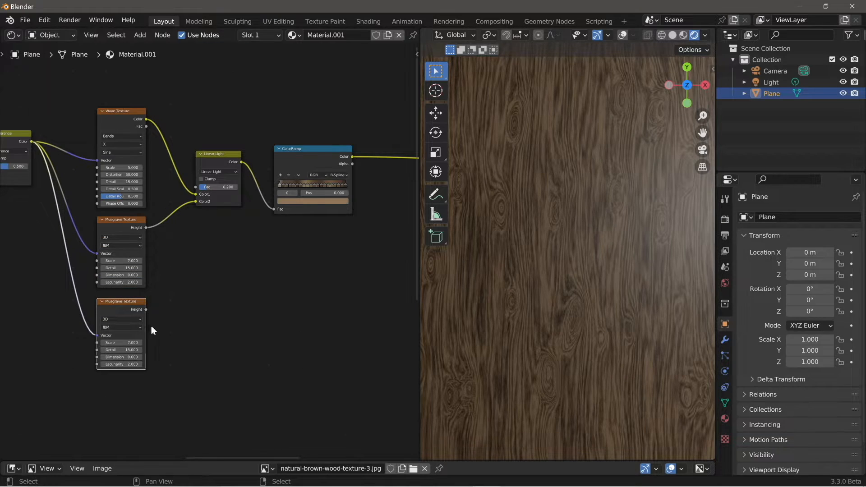
{"action": "middle_click_drag", "start_coordinate": [149, 323], "coordinate": [194, 295]}
{"action": "left_click", "coordinate": [169, 283], "text": "ctrl+shift"}
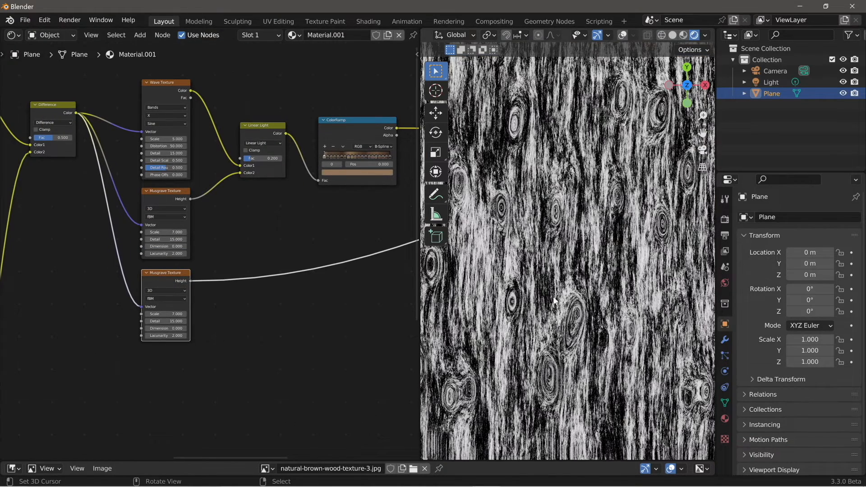
Step: Set the duplicated Musgrave Texture's Scale to 5.000
{"action": "scroll", "coordinate": [209, 356], "scroll_direction": "up", "scroll_amount": 6}
{"action": "scroll", "coordinate": [208, 356], "scroll_direction": "down", "scroll_amount": 1}
{"action": "middle_click_drag", "start_coordinate": [201, 355], "coordinate": [218, 339]}
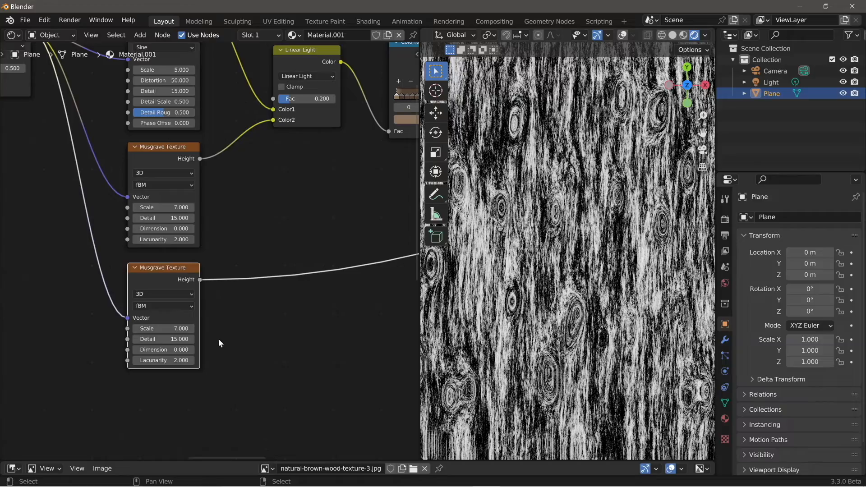
{"action": "scroll", "coordinate": [175, 329], "scroll_direction": "down", "scroll_amount": 7, "text": "ctrl"}
{"action": "scroll", "coordinate": [176, 329], "scroll_direction": "down", "scroll_amount": 7, "text": "ctrl"}
{"action": "scroll", "coordinate": [160, 328], "scroll_direction": "down", "scroll_amount": 6, "text": "ctrl"}
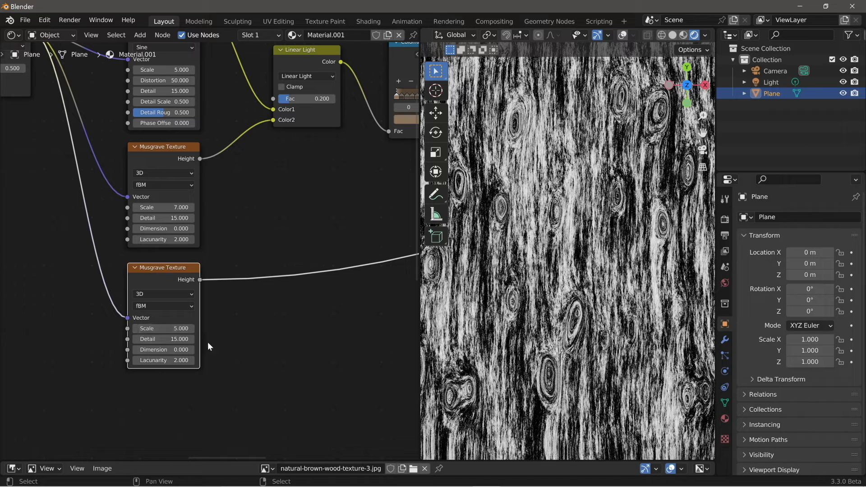
Step: Preview the ColorRamp on the plane and insert a Mix color node on its output link
{"action": "scroll", "coordinate": [207, 342], "scroll_direction": "down", "scroll_amount": 4}
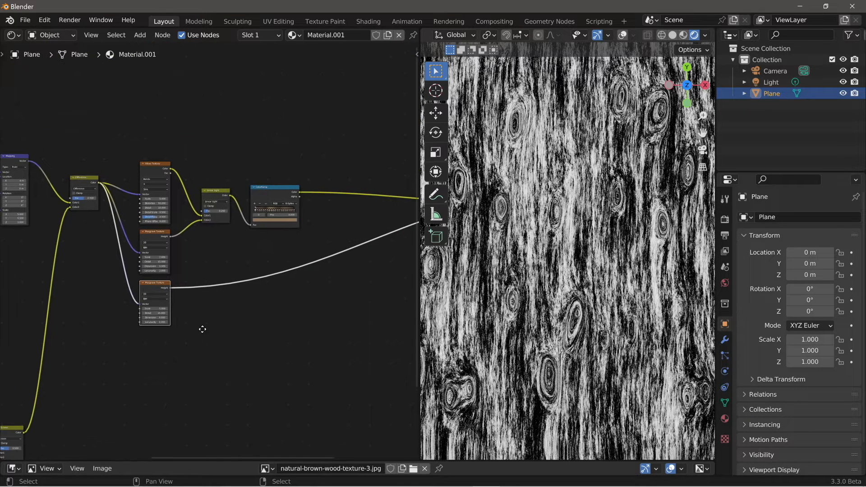
{"action": "middle_click_drag", "start_coordinate": [326, 238], "coordinate": [259, 267]}
{"action": "scroll", "coordinate": [285, 235], "scroll_direction": "down", "scroll_amount": 4}
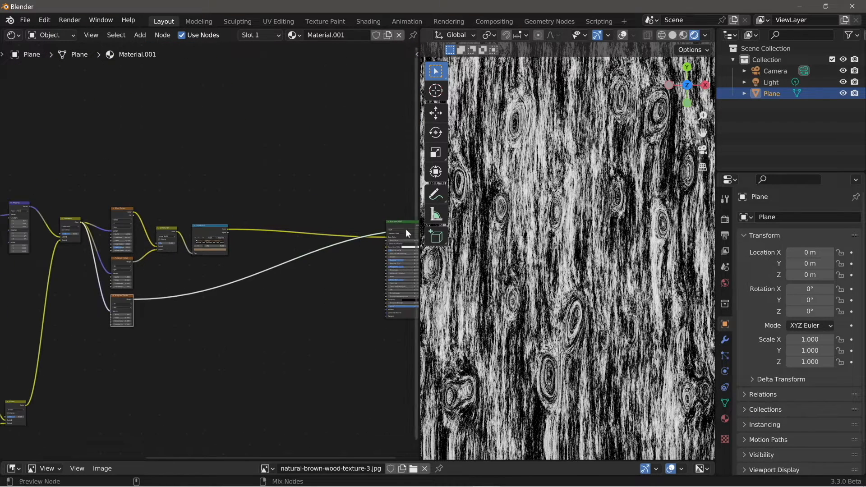
{"action": "left_click", "coordinate": [218, 227], "text": "ctrl+shift"}
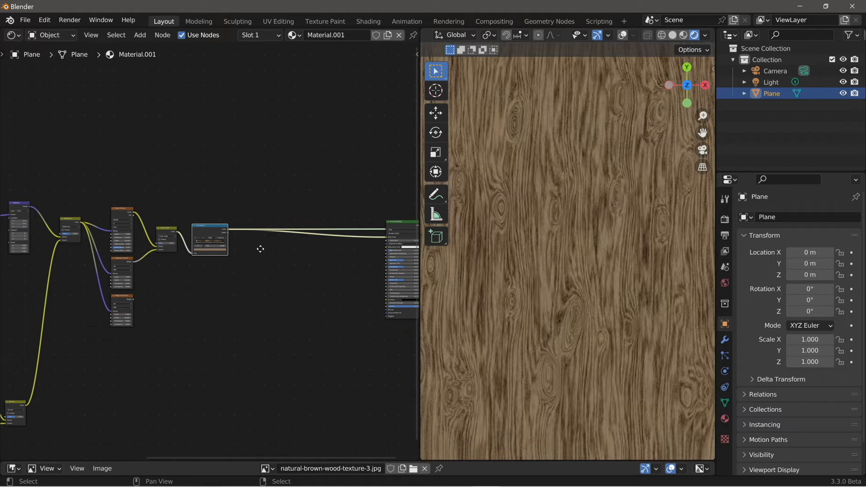
{"action": "middle_click_drag", "start_coordinate": [261, 248], "coordinate": [252, 255]}
{"action": "key", "text": "shift+a"}
{"action": "mouse_move", "coordinate": [253, 254]}
{"action": "mouse_move", "coordinate": [232, 232]}
{"action": "left_click", "coordinate": [302, 285]}
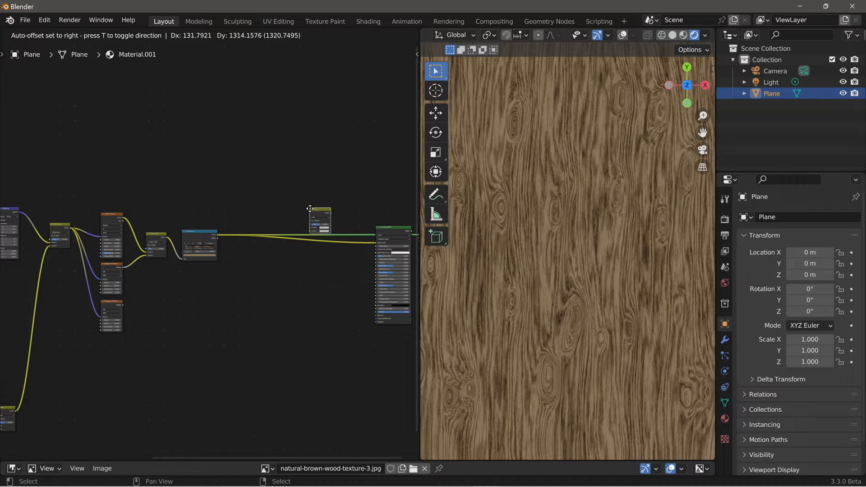
{"action": "left_click", "coordinate": [244, 247]}
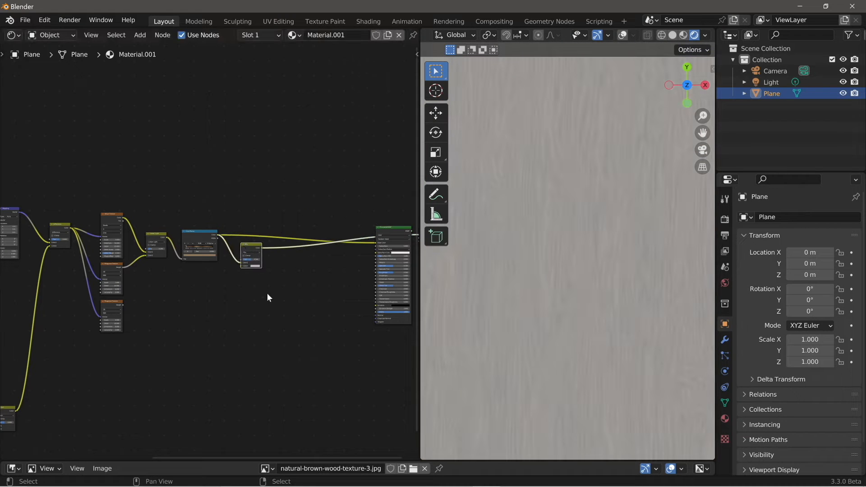
{"action": "scroll", "coordinate": [272, 298], "scroll_direction": "up", "scroll_amount": 3}
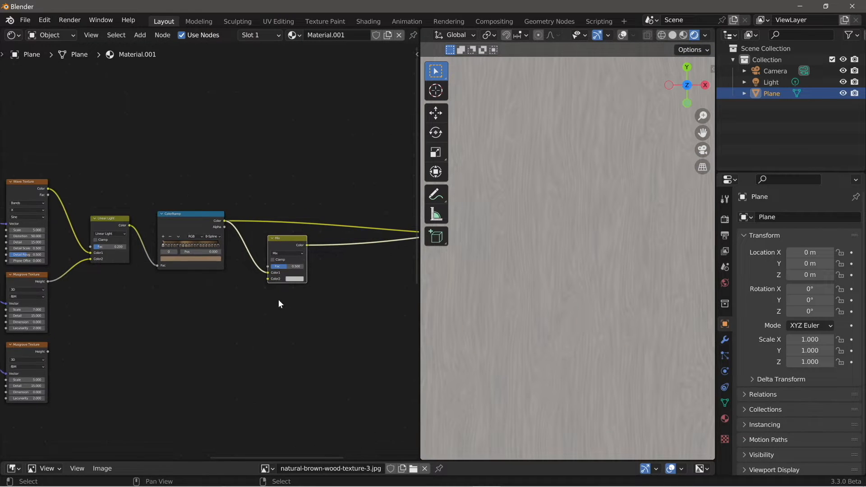
Step: Set the new Mix node's blend mode to Overlay and drive its Fac with the duplicated Musgrave Texture's Height
{"action": "left_click", "coordinate": [283, 250]}
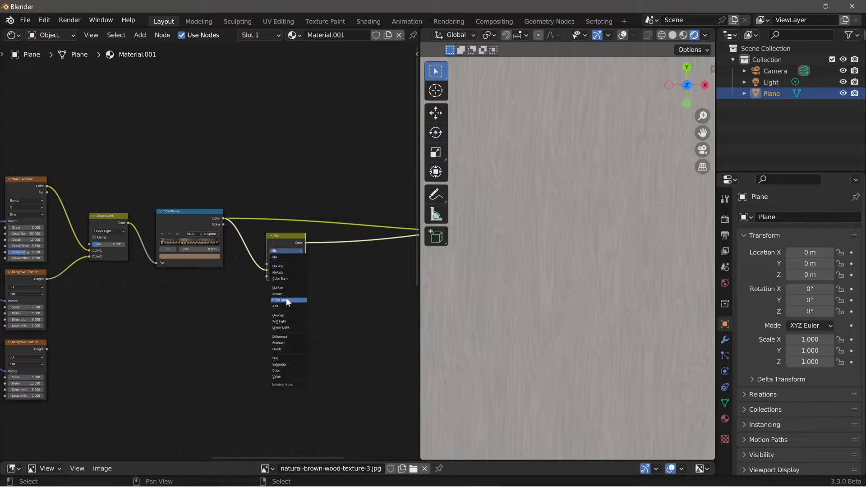
{"action": "left_click", "coordinate": [285, 315]}
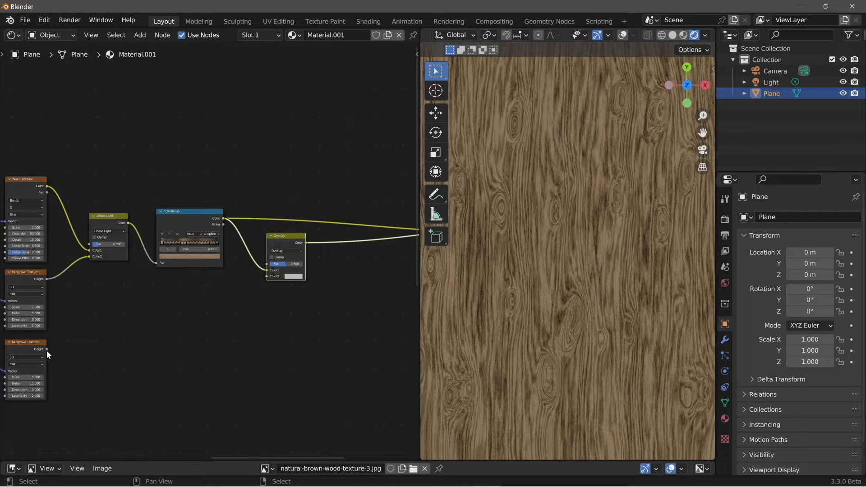
{"action": "middle_click_drag", "start_coordinate": [47, 350], "coordinate": [106, 315]}
{"action": "left_click_drag", "start_coordinate": [97, 315], "coordinate": [320, 229]}
{"action": "middle_click_drag", "start_coordinate": [346, 243], "coordinate": [298, 269]}
{"action": "middle_click_drag", "start_coordinate": [311, 306], "coordinate": [311, 230], "text": "ctrl"}
{"action": "middle_click_drag", "start_coordinate": [310, 230], "coordinate": [236, 218]}
{"action": "middle_click_drag", "start_coordinate": [266, 263], "coordinate": [269, 232], "text": "ctrl"}
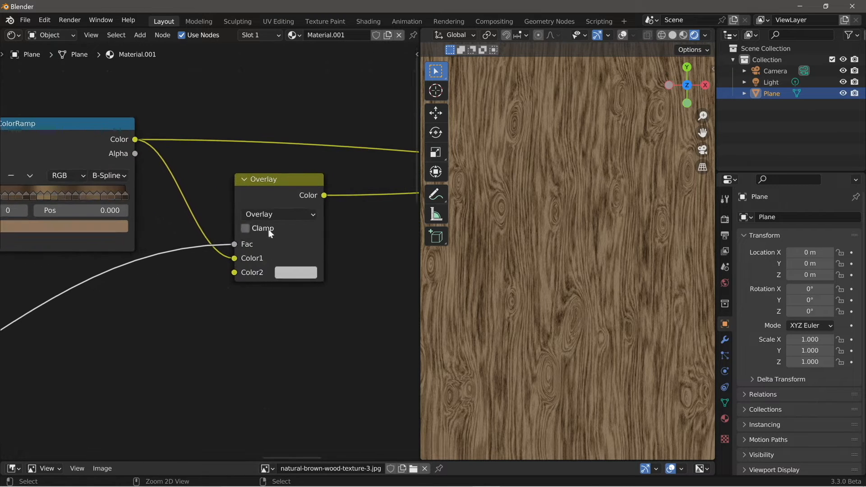
Step: Set the Overlay node's Color2 to a dark gray-teal with hue 0.478, saturation 0.217 and value 0.167
{"action": "left_click", "coordinate": [292, 276]}
{"action": "mouse_move", "coordinate": [324, 135]}
{"action": "left_mouse_down"}
{"action": "mouse_move", "coordinate": [353, 159]}
{"action": "mouse_move", "coordinate": [324, 93]}
{"action": "mouse_move", "coordinate": [288, 120]}
{"action": "mouse_move", "coordinate": [302, 171]}
{"action": "mouse_move", "coordinate": [356, 174]}
{"action": "mouse_move", "coordinate": [330, 119]}
{"action": "left_mouse_up"}
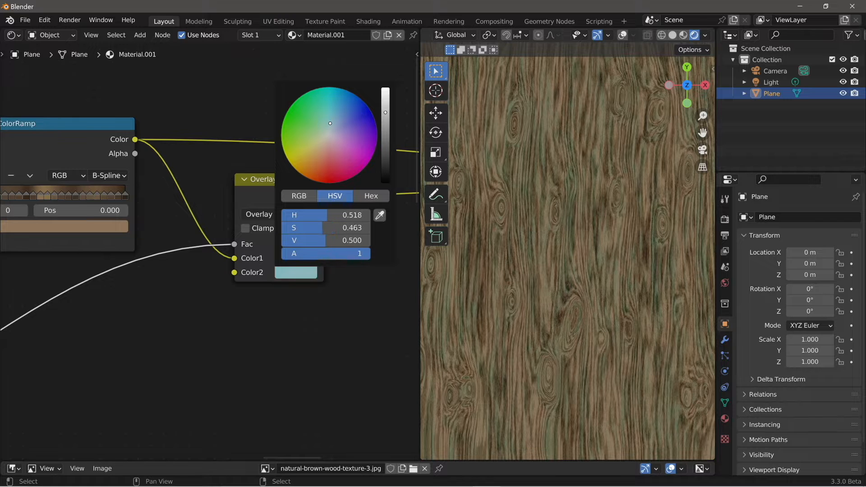
{"action": "left_click_drag", "start_coordinate": [383, 122], "coordinate": [385, 140]}
{"action": "left_click_drag", "start_coordinate": [334, 130], "coordinate": [328, 128]}
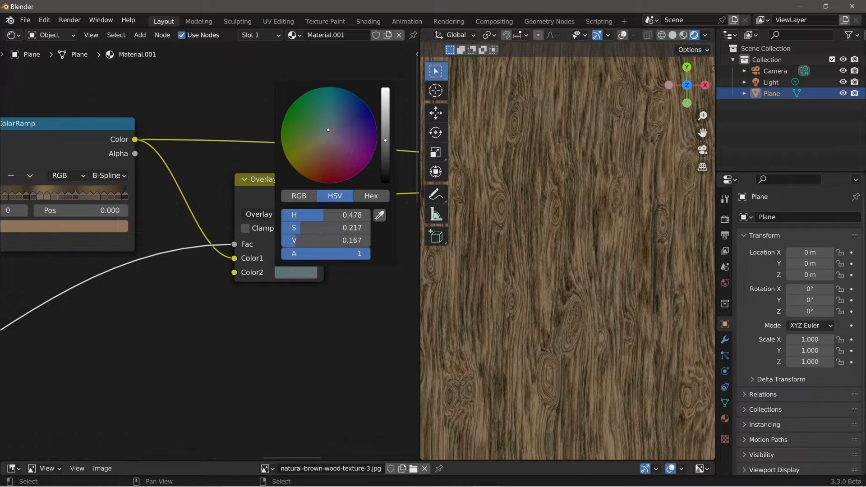
Step: Examine the tinted grain across the whole plane and the settings of the duplicated Musgrave Texture
{"action": "scroll", "coordinate": [588, 232], "scroll_direction": "down", "scroll_amount": 3}
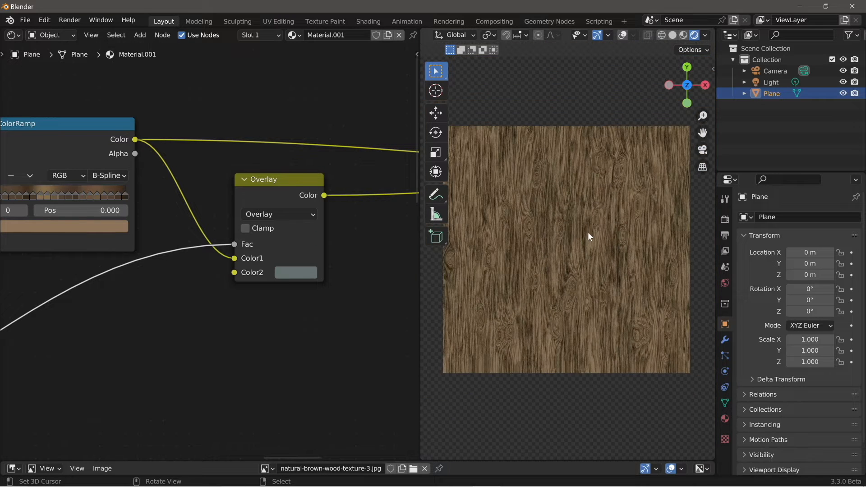
{"action": "scroll", "coordinate": [587, 233], "scroll_direction": "up", "scroll_amount": 1}
{"action": "middle_click_drag", "start_coordinate": [83, 402], "coordinate": [256, 263]}
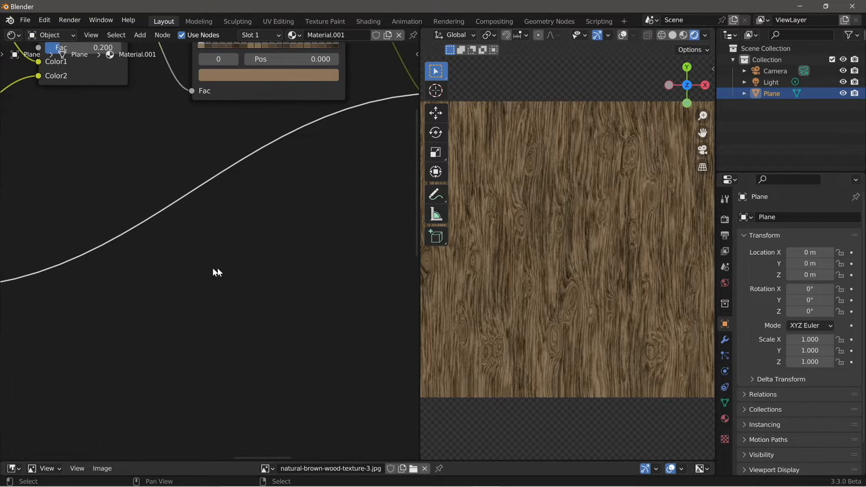
{"action": "scroll", "coordinate": [118, 260], "scroll_direction": "down", "scroll_amount": 3}
{"action": "middle_click_drag", "start_coordinate": [118, 261], "coordinate": [244, 255]}
{"action": "scroll", "coordinate": [240, 263], "scroll_direction": "up", "scroll_amount": 5}
{"action": "mouse_move", "coordinate": [165, 295]}
{"action": "left_mouse_down"}
{"action": "mouse_move", "coordinate": [211, 295]}
{"action": "mouse_move", "coordinate": [165, 301]}
{"action": "left_mouse_up"}
{"action": "scroll", "coordinate": [356, 266], "scroll_direction": "down", "scroll_amount": 6}
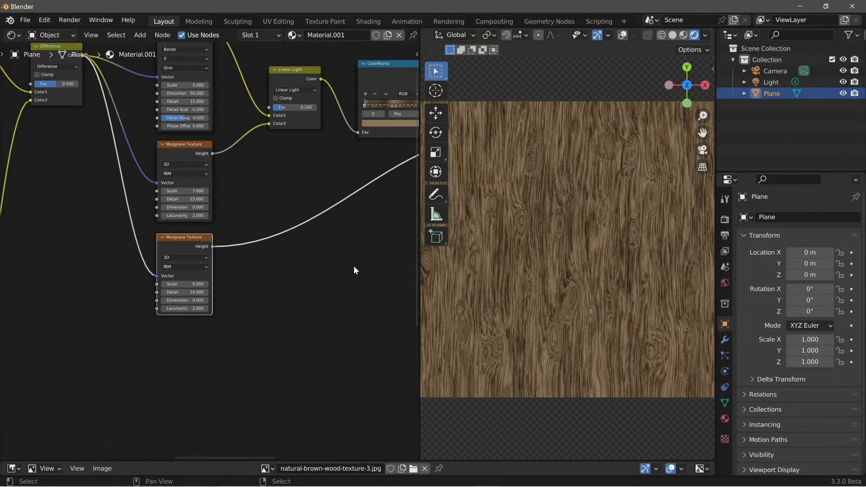
Step: Connect the Overlay output to the Principled BSDF's Base Color, preview the shader, and align the Overlay node beside the ColorRamp
{"action": "middle_click_drag", "start_coordinate": [362, 230], "coordinate": [164, 271]}
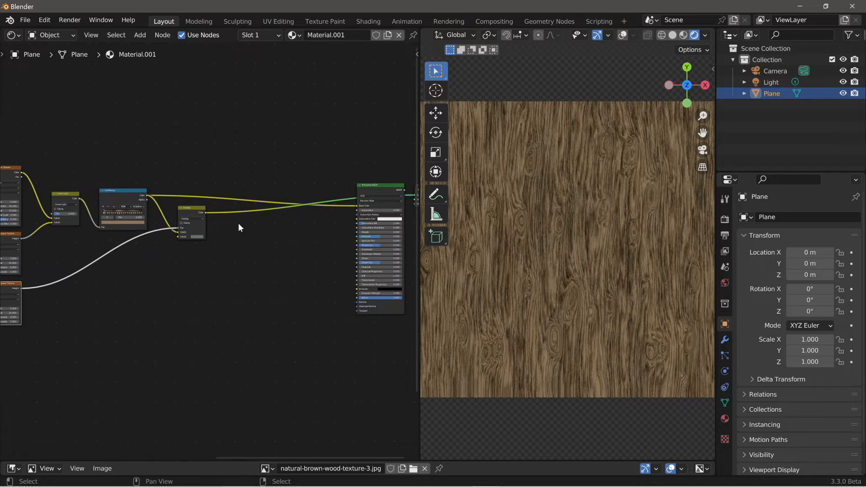
{"action": "left_click_drag", "start_coordinate": [203, 212], "coordinate": [357, 206]}
{"action": "left_click", "coordinate": [367, 190], "text": "ctrl+shift"}
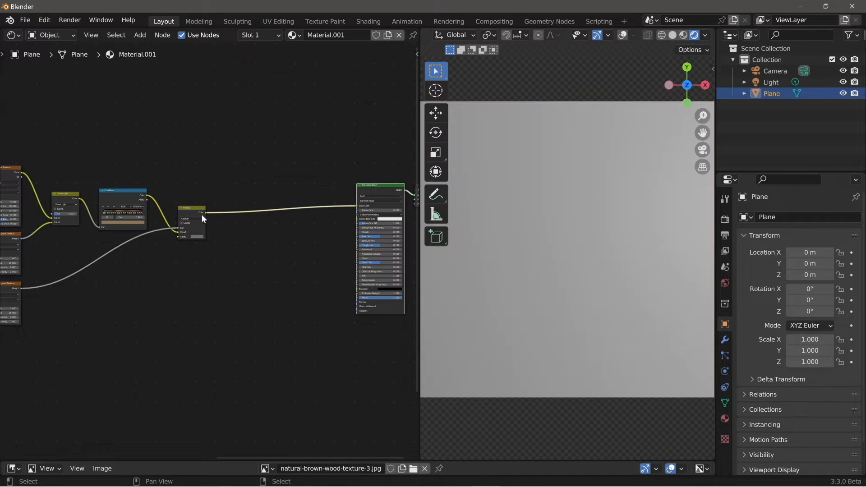
{"action": "left_click_drag", "start_coordinate": [196, 212], "coordinate": [197, 199]}
{"action": "scroll", "coordinate": [536, 235], "scroll_direction": "up", "scroll_amount": 5}
{"action": "middle_click_drag", "start_coordinate": [471, 221], "coordinate": [567, 239], "text": "shift"}
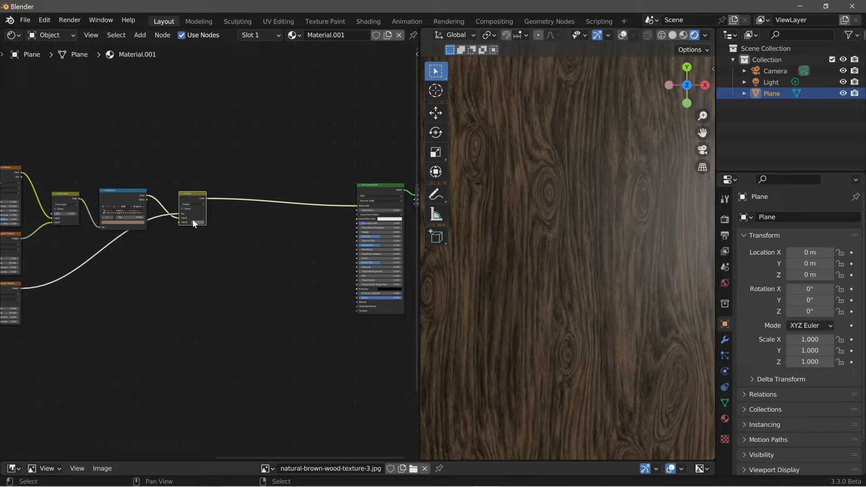
Step: Duplicate the Overlay node and insert the copy between the first Overlay and the Principled BSDF
{"action": "scroll", "coordinate": [191, 203], "scroll_direction": "up", "scroll_amount": 2}
{"action": "key", "text": "shift+d"}
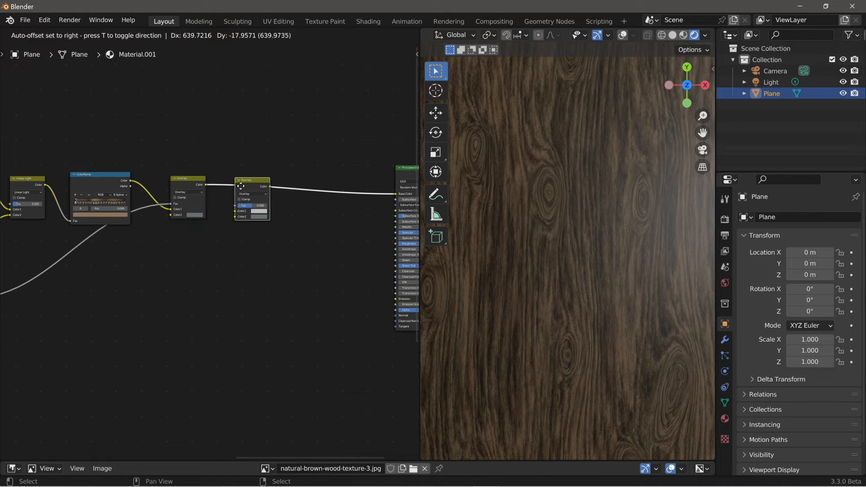
{"action": "left_click", "coordinate": [239, 185]}
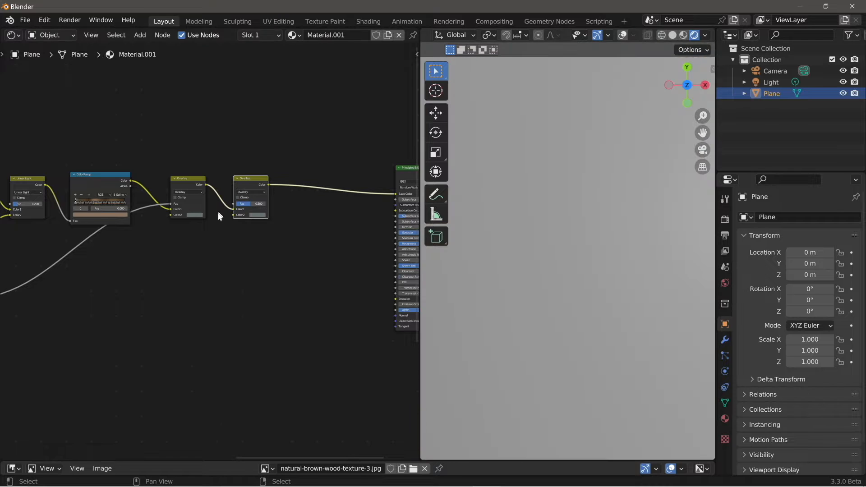
Step: Preview the upper ColorRamp of the knot branch on the plane
{"action": "scroll", "coordinate": [64, 309], "scroll_direction": "down", "scroll_amount": 4}
{"action": "middle_click_drag", "start_coordinate": [42, 318], "coordinate": [139, 294]}
{"action": "scroll", "coordinate": [155, 286], "scroll_direction": "up", "scroll_amount": 3}
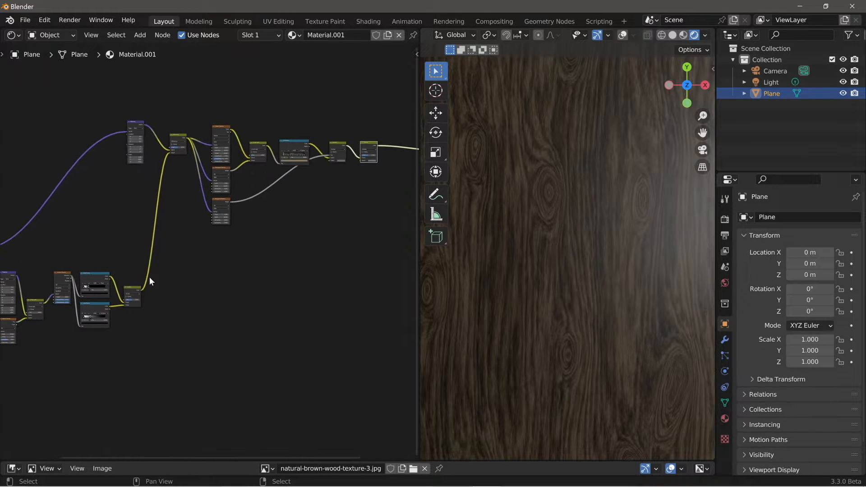
{"action": "left_click", "coordinate": [103, 283]}
{"action": "left_click", "coordinate": [105, 279], "text": "ctrl+shift"}
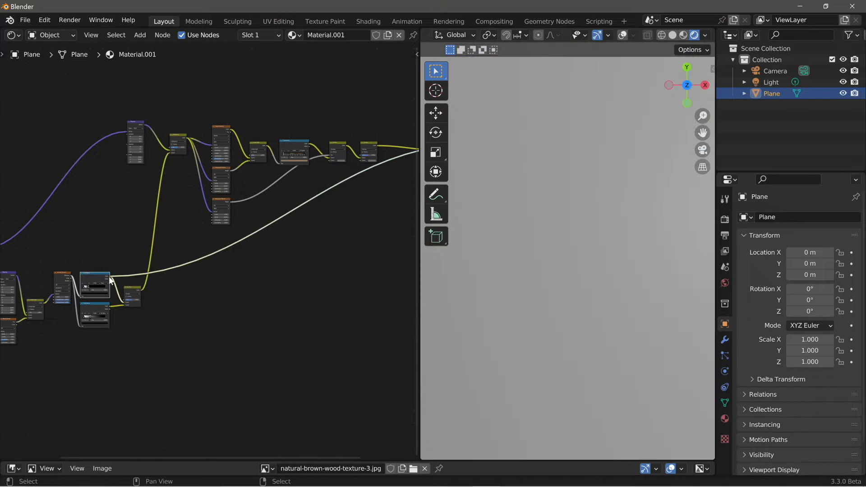
Step: Connect the upper knot ColorRamp's Color output to the second Overlay's Fac and preview the Principled BSDF on the plane
{"action": "middle_click_drag", "start_coordinate": [137, 259], "coordinate": [113, 279]}
{"action": "left_click_drag", "start_coordinate": [93, 293], "coordinate": [344, 169]}
{"action": "middle_click_drag", "start_coordinate": [369, 197], "coordinate": [251, 296]}
{"action": "scroll", "coordinate": [250, 298], "scroll_direction": "up", "scroll_amount": 8}
{"action": "left_click", "coordinate": [392, 233], "text": "ctrl+shift"}
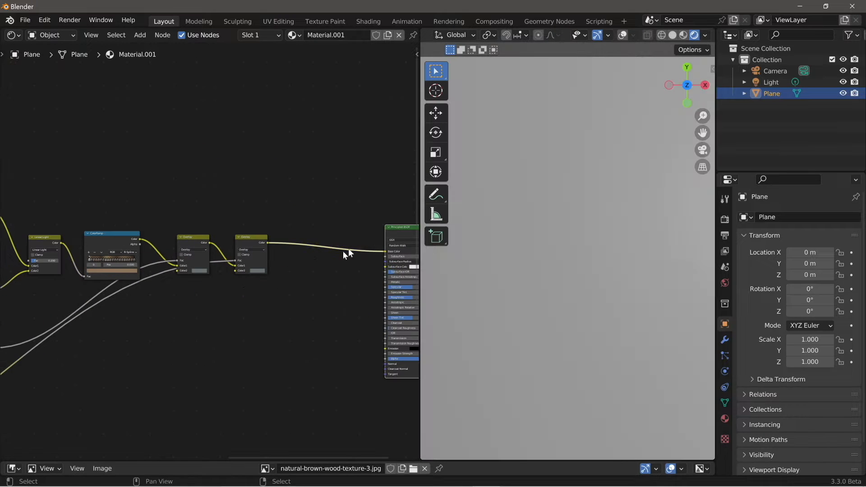
Step: Set the second Overlay's Color2 to a muted brown with hue 0.090, saturation 0.496 and value 0.273
{"action": "scroll", "coordinate": [280, 296], "scroll_direction": "up", "scroll_amount": 3}
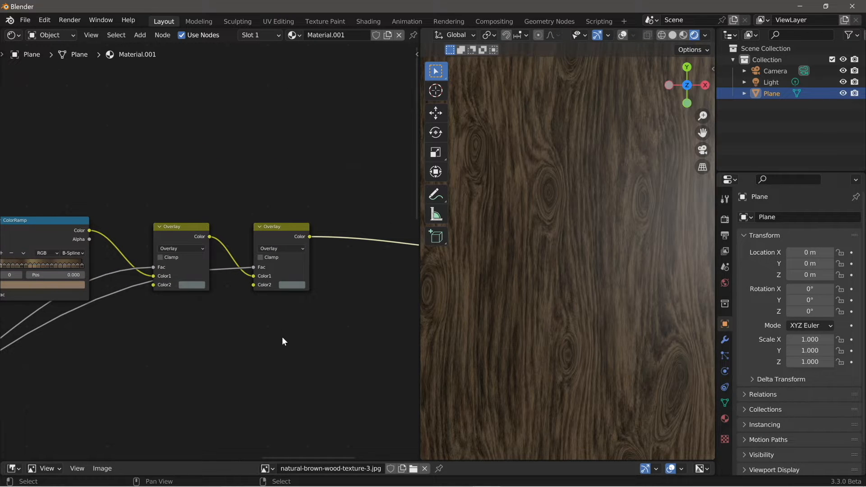
{"action": "scroll", "coordinate": [288, 328], "scroll_direction": "up", "scroll_amount": 2}
{"action": "left_click", "coordinate": [311, 294]}
{"action": "left_click_drag", "start_coordinate": [335, 201], "coordinate": [335, 194]}
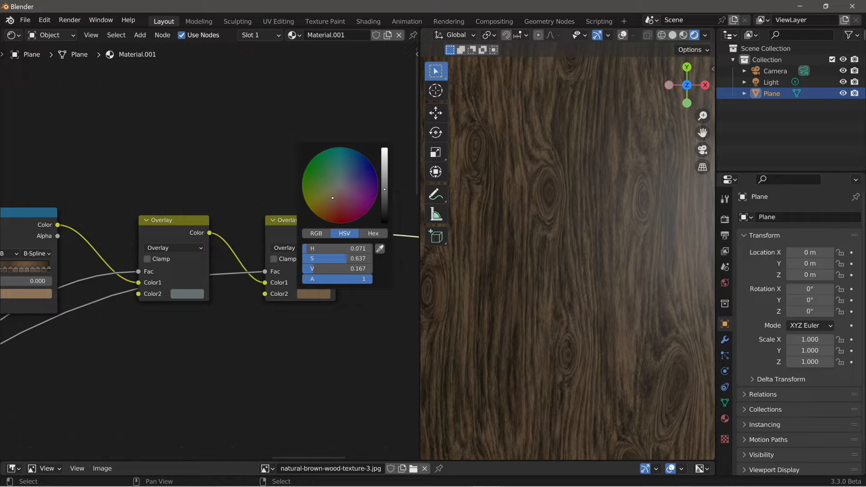
{"action": "left_click_drag", "start_coordinate": [383, 199], "coordinate": [385, 183]}
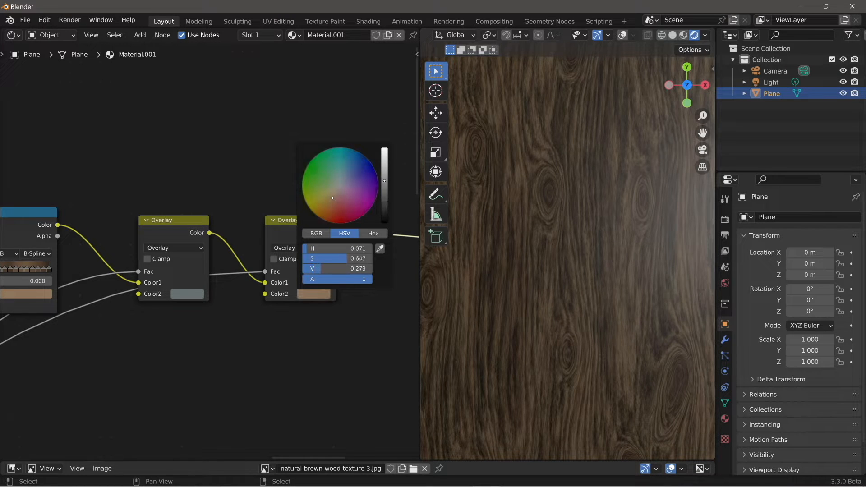
{"action": "left_click_drag", "start_coordinate": [330, 194], "coordinate": [333, 193]}
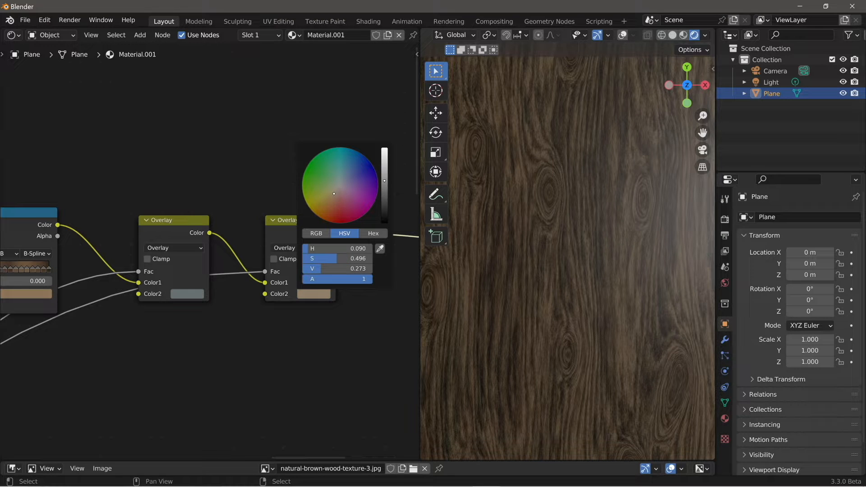
Step: Insert a Math node set to Multiply with value 3.000 on the knot mask link into the second Overlay's Fac
{"action": "scroll", "coordinate": [135, 329], "scroll_direction": "down", "scroll_amount": 3}
{"action": "middle_click_drag", "start_coordinate": [55, 384], "coordinate": [128, 356]}
{"action": "key", "text": "shift+a"}
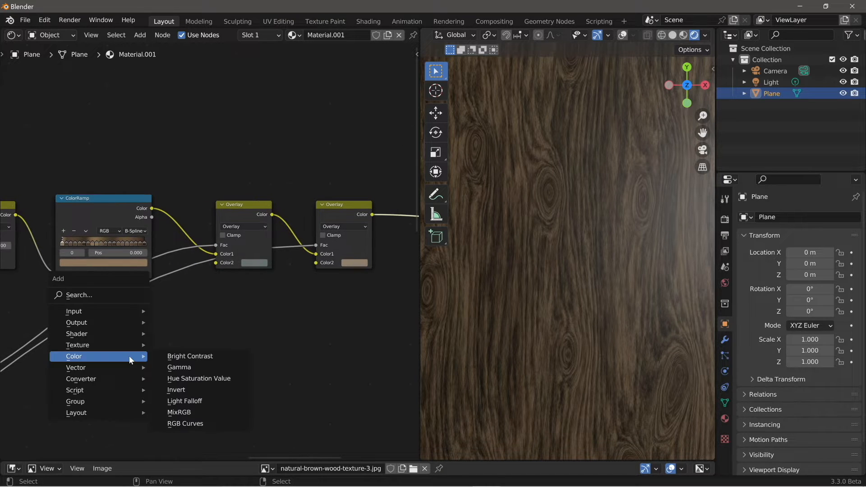
{"action": "mouse_move", "coordinate": [111, 378]}
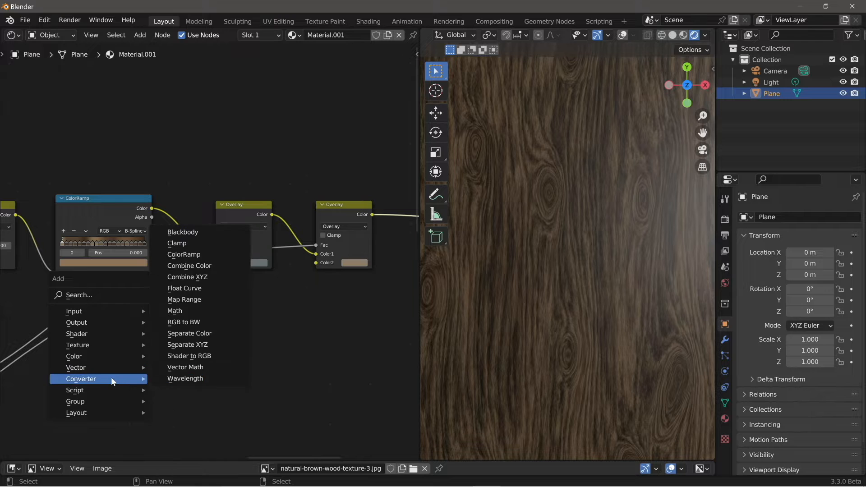
{"action": "left_click", "coordinate": [184, 309]}
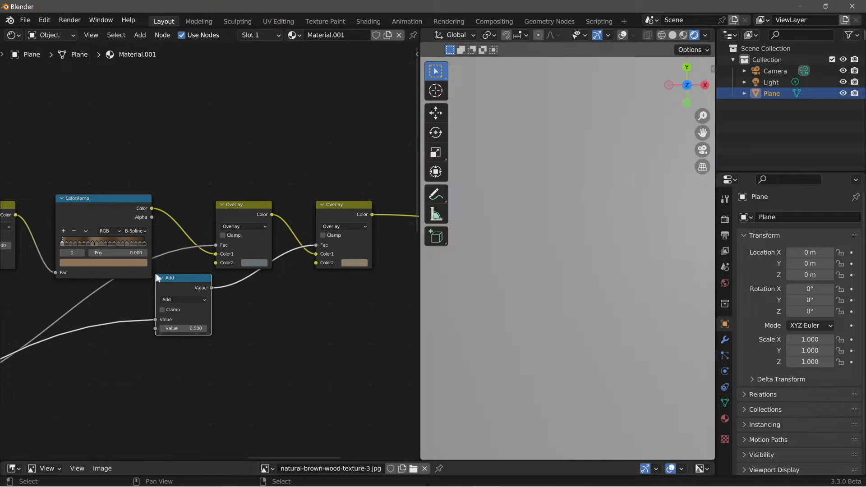
{"action": "left_click", "coordinate": [228, 286]}
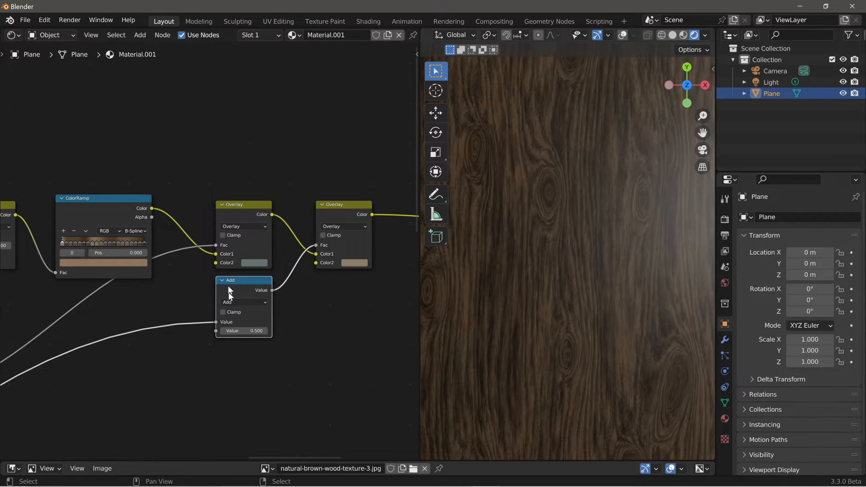
{"action": "left_click", "coordinate": [229, 301]}
{"action": "left_click", "coordinate": [233, 342]}
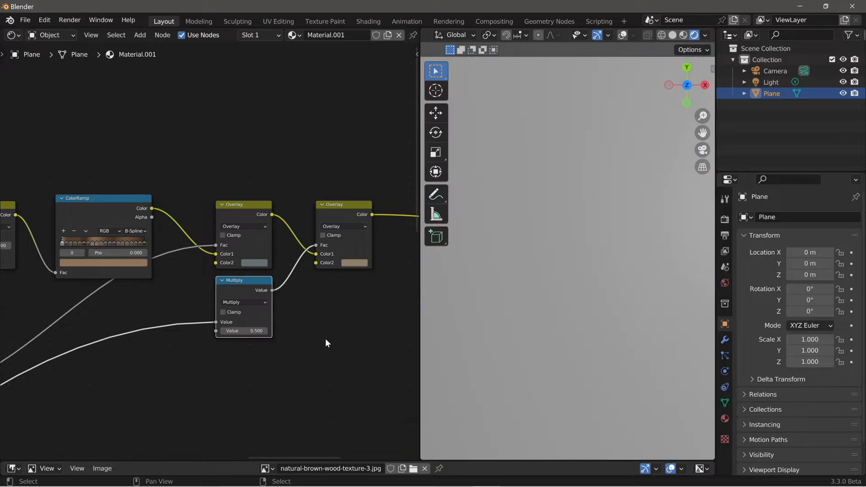
{"action": "scroll", "coordinate": [324, 344], "scroll_direction": "up", "scroll_amount": 1}
{"action": "middle_click_drag", "start_coordinate": [324, 343], "coordinate": [296, 336]}
{"action": "left_click_drag", "start_coordinate": [202, 330], "coordinate": [301, 329]}
{"action": "left_click_drag", "start_coordinate": [221, 333], "coordinate": [212, 330]}
Step: Brighten the second Overlay's Color2 to a pale tan with value 0.737 and lower its saturation
{"action": "middle_click_drag", "start_coordinate": [297, 296], "coordinate": [222, 312]}
{"action": "scroll", "coordinate": [221, 312], "scroll_direction": "up", "scroll_amount": 1}
{"action": "left_click", "coordinate": [276, 270]}
{"action": "left_click_drag", "start_coordinate": [341, 155], "coordinate": [341, 131]}
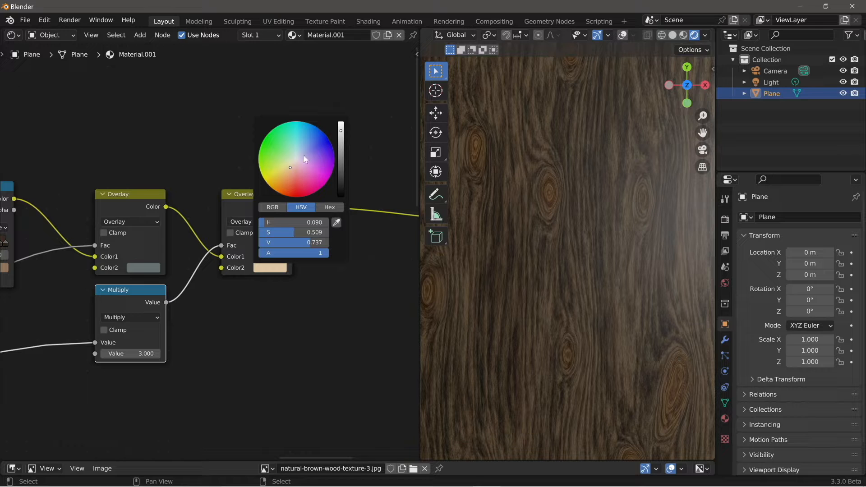
{"action": "left_click_drag", "start_coordinate": [289, 171], "coordinate": [292, 167]}
{"action": "left_click_drag", "start_coordinate": [291, 167], "coordinate": [292, 164]}
Step: Compare the tinted knots on the plane and the two Overlay nodes with the wooden planks in the reference image
{"action": "scroll", "coordinate": [498, 253], "scroll_direction": "down", "scroll_amount": 5}
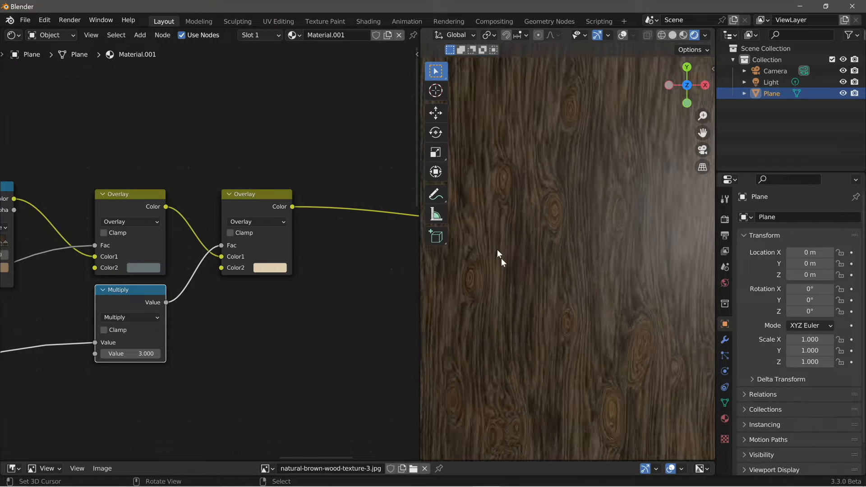
{"action": "middle_click_drag", "start_coordinate": [479, 242], "coordinate": [528, 292]}
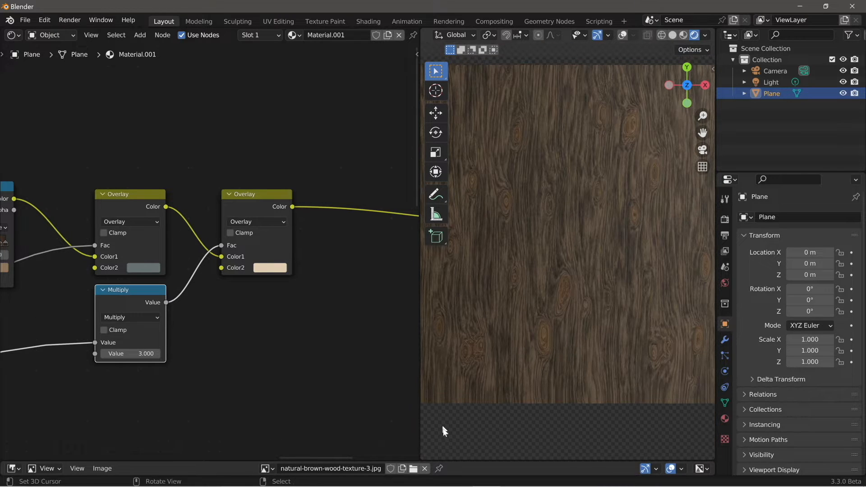
{"action": "left_click_drag", "start_coordinate": [452, 462], "coordinate": [451, 240]}
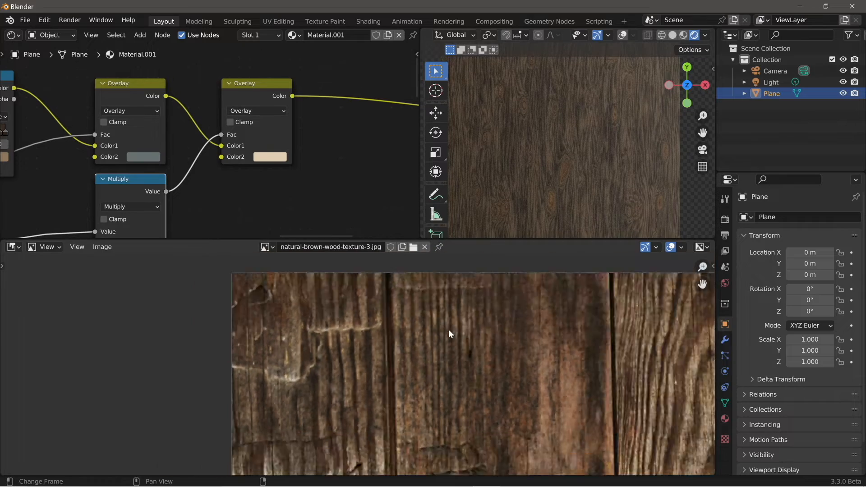
{"action": "middle_click_drag", "start_coordinate": [468, 329], "coordinate": [279, 237]}
{"action": "middle_click_drag", "start_coordinate": [383, 405], "coordinate": [435, 335], "text": "ctrl"}
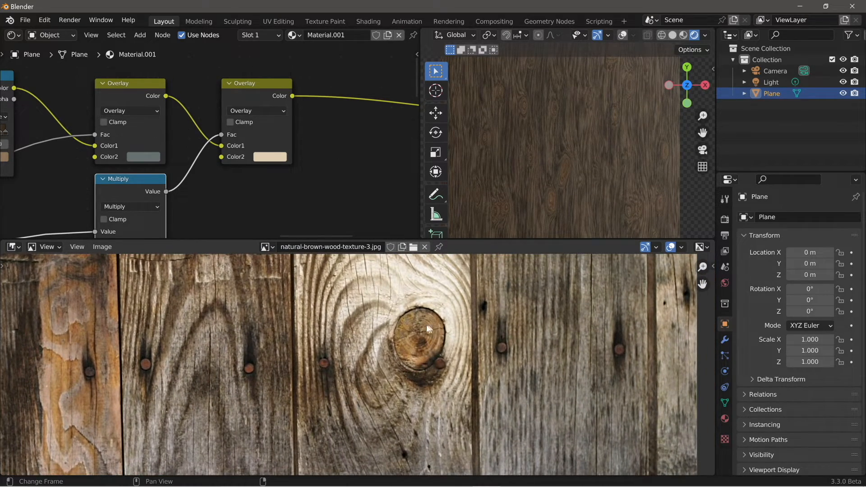
{"action": "mouse_move", "coordinate": [269, 141]}
{"action": "left_mouse_down"}
{"action": "mouse_move", "coordinate": [292, 131]}
{"action": "mouse_move", "coordinate": [286, 138]}
{"action": "left_mouse_up"}
{"action": "right_click", "coordinate": [285, 139]}
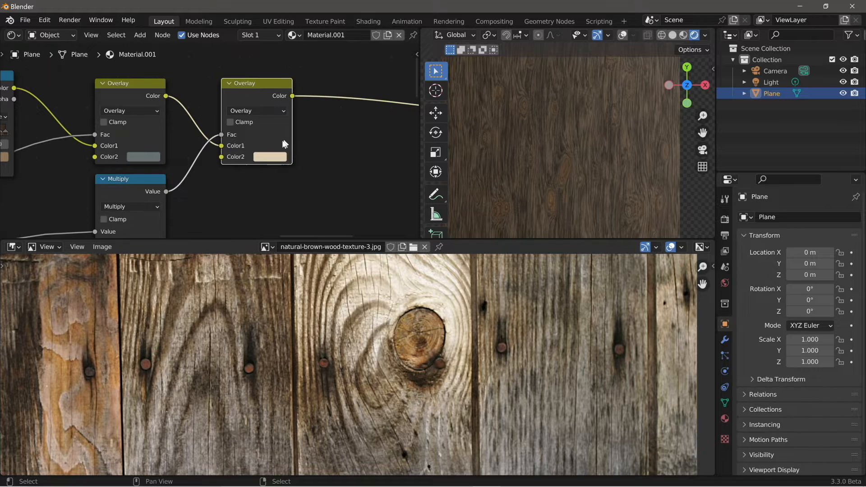
{"action": "mouse_move", "coordinate": [141, 128]}
{"action": "left_mouse_down"}
{"action": "mouse_move", "coordinate": [155, 120]}
{"action": "mouse_move", "coordinate": [147, 126]}
{"action": "left_mouse_up"}
{"action": "right_click", "coordinate": [147, 127]}
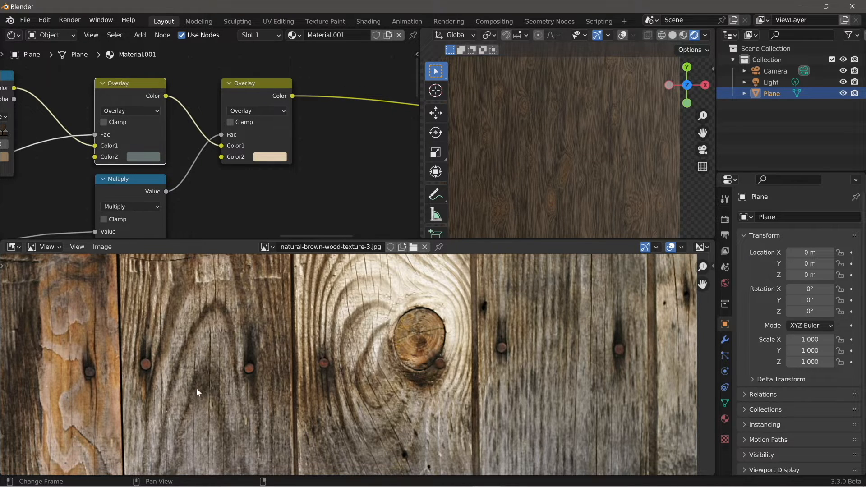
Step: Examine the knot and its surrounding edge up close in the reference image, and shrink the image area again
{"action": "scroll", "coordinate": [197, 392], "scroll_direction": "down", "scroll_amount": 2}
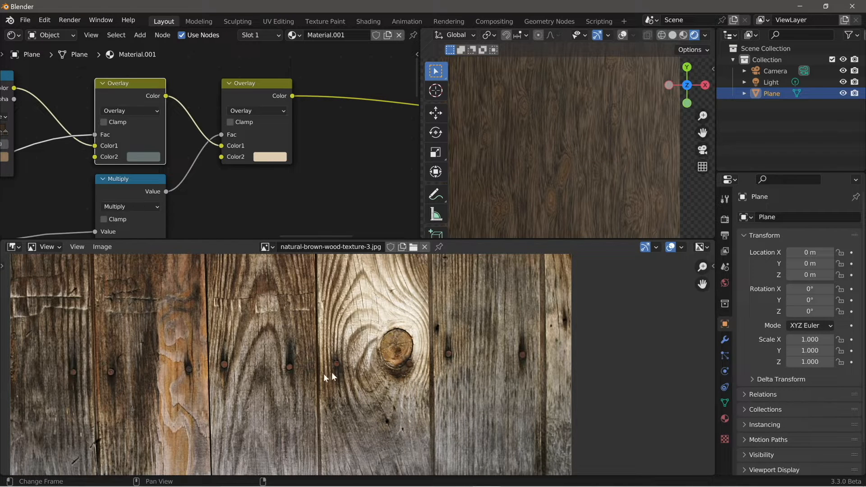
{"action": "scroll", "coordinate": [389, 368], "scroll_direction": "up", "scroll_amount": 1}
{"action": "scroll", "coordinate": [545, 192], "scroll_direction": "up", "scroll_amount": 2}
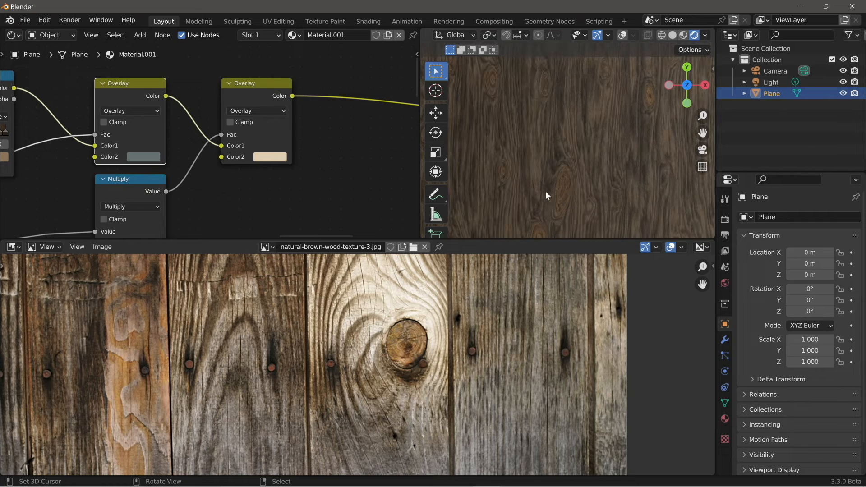
{"action": "scroll", "coordinate": [394, 382], "scroll_direction": "up", "scroll_amount": 3}
{"action": "scroll", "coordinate": [395, 383], "scroll_direction": "up", "scroll_amount": 2}
{"action": "scroll", "coordinate": [453, 348], "scroll_direction": "down", "scroll_amount": 1}
{"action": "middle_click_drag", "start_coordinate": [453, 348], "coordinate": [434, 360], "text": "ctrl"}
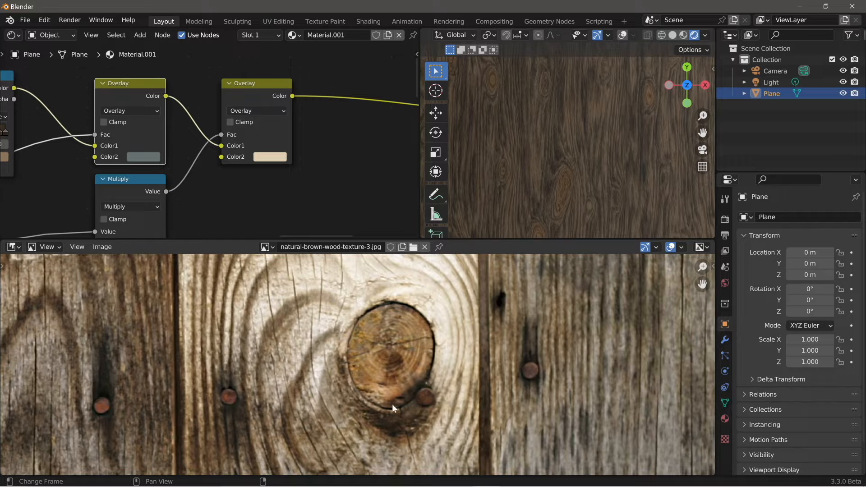
{"action": "middle_click_drag", "start_coordinate": [426, 364], "coordinate": [417, 342]}
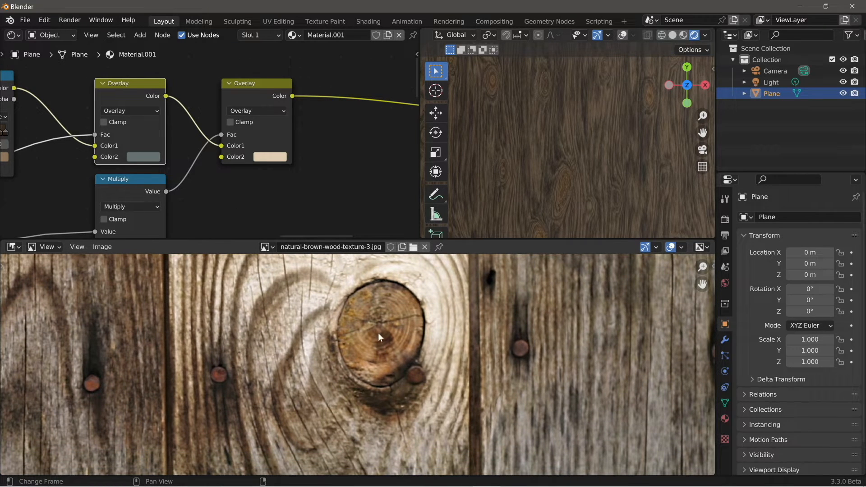
{"action": "scroll", "coordinate": [386, 322], "scroll_direction": "up", "scroll_amount": 1}
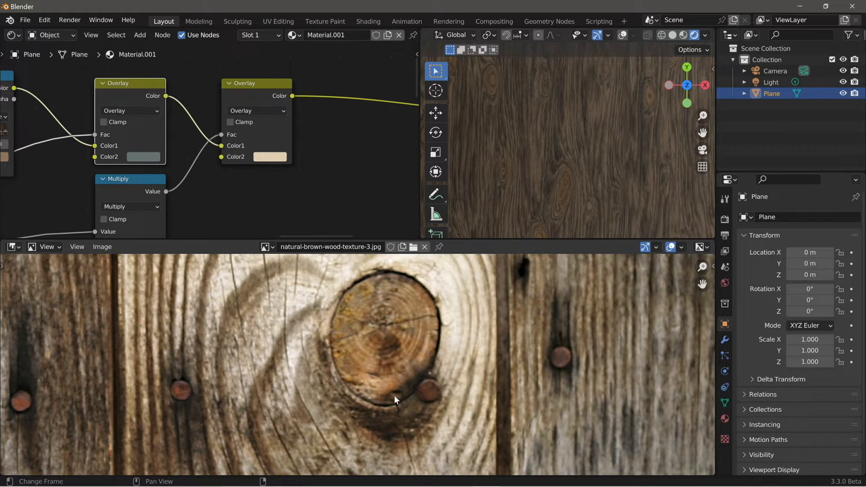
{"action": "left_click_drag", "start_coordinate": [453, 239], "coordinate": [453, 464]}
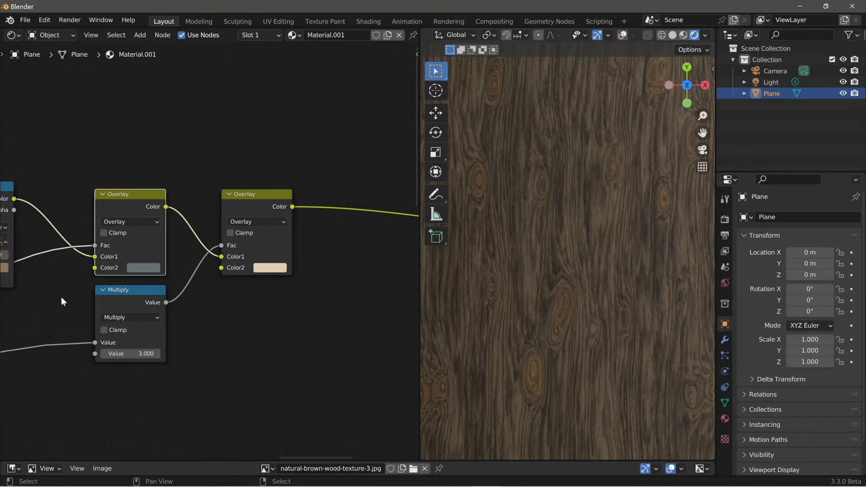
Step: Duplicate the upper knot ColorRamp with its Voronoi Distance link and place the copy below the other two ColorRamps
{"action": "scroll", "coordinate": [62, 301], "scroll_direction": "down", "scroll_amount": 3}
{"action": "middle_click_drag", "start_coordinate": [65, 311], "coordinate": [319, 248]}
{"action": "scroll", "coordinate": [224, 310], "scroll_direction": "down", "scroll_amount": 7}
{"action": "middle_click_drag", "start_coordinate": [139, 338], "coordinate": [277, 201]}
{"action": "scroll", "coordinate": [221, 266], "scroll_direction": "up", "scroll_amount": 8}
{"action": "middle_click_drag", "start_coordinate": [176, 307], "coordinate": [240, 291]}
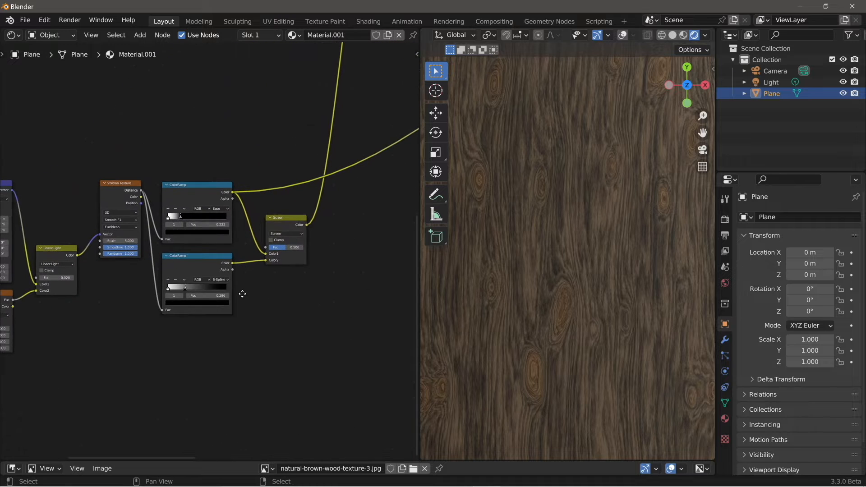
{"action": "scroll", "coordinate": [234, 291], "scroll_direction": "up", "scroll_amount": 3}
{"action": "left_click", "coordinate": [197, 180]}
{"action": "scroll", "coordinate": [195, 218], "scroll_direction": "down", "scroll_amount": 2}
{"action": "key", "text": "shift+d"}
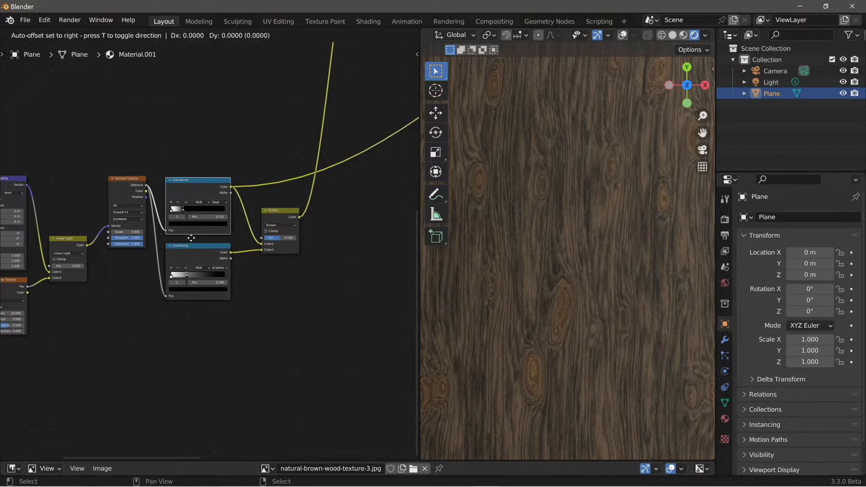
{"action": "key", "text": "y"}
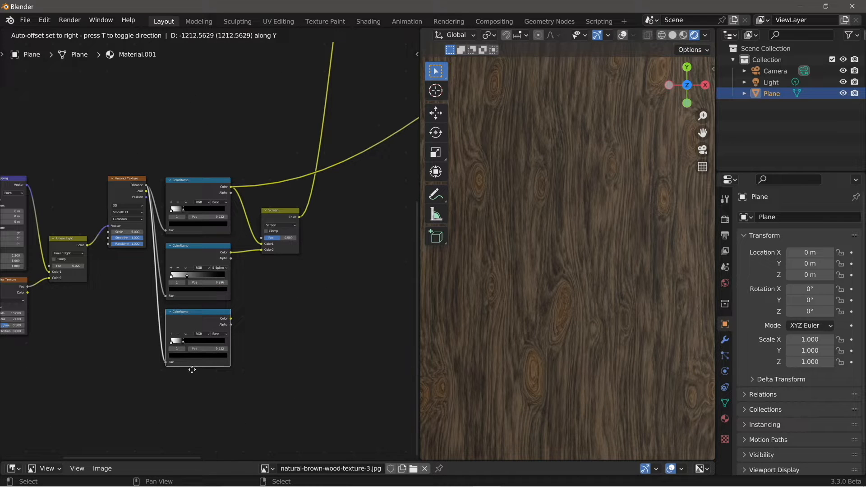
{"action": "left_click", "coordinate": [192, 369]}
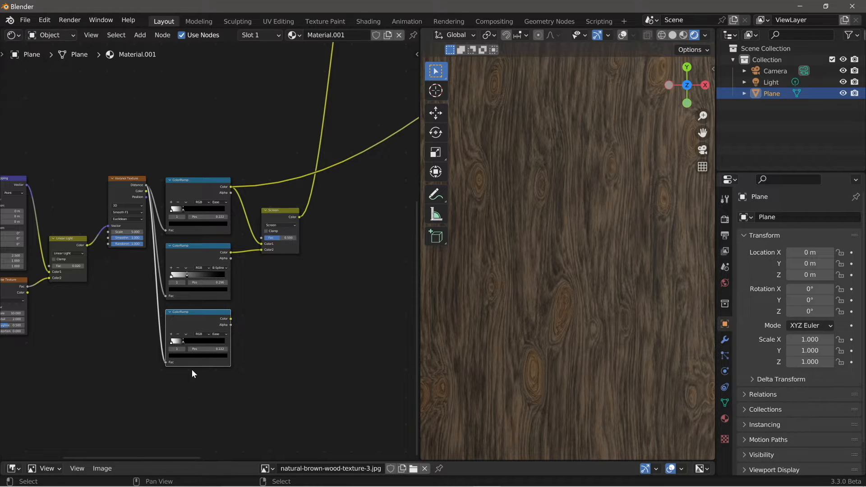
Step: Preview the duplicated ColorRamp on the plane and set its interpolation to Linear
{"action": "left_click", "coordinate": [191, 325], "text": "ctrl+shift"}
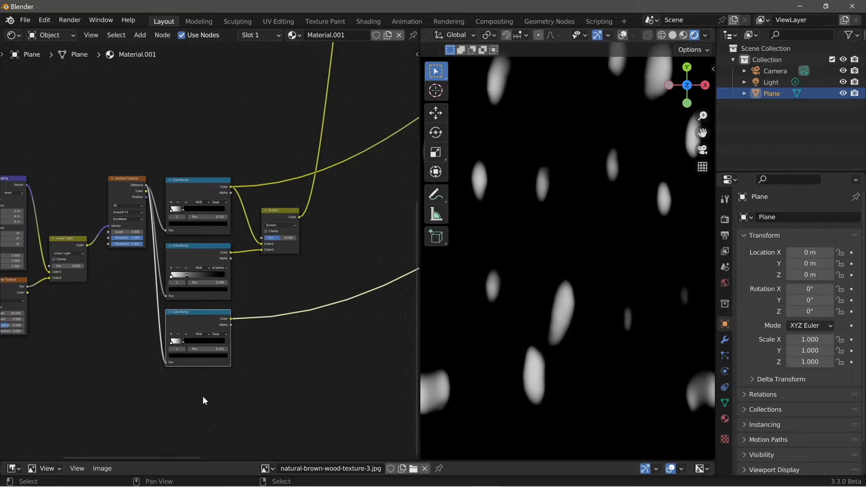
{"action": "scroll", "coordinate": [203, 399], "scroll_direction": "up", "scroll_amount": 1}
{"action": "left_click", "coordinate": [220, 356]}
{"action": "left_click", "coordinate": [227, 383]}
{"action": "scroll", "coordinate": [205, 412], "scroll_direction": "up", "scroll_amount": 1}
{"action": "middle_click_drag", "start_coordinate": [204, 412], "coordinate": [207, 364]}
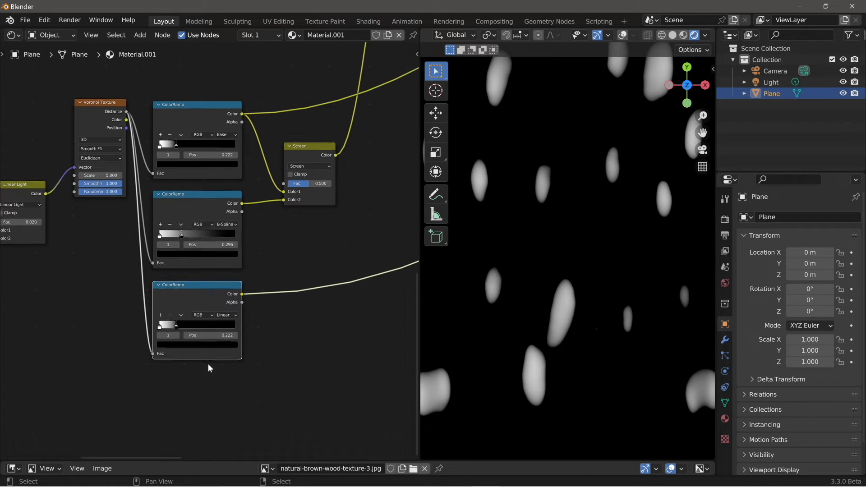
{"action": "scroll", "coordinate": [199, 364], "scroll_direction": "up", "scroll_amount": 2}
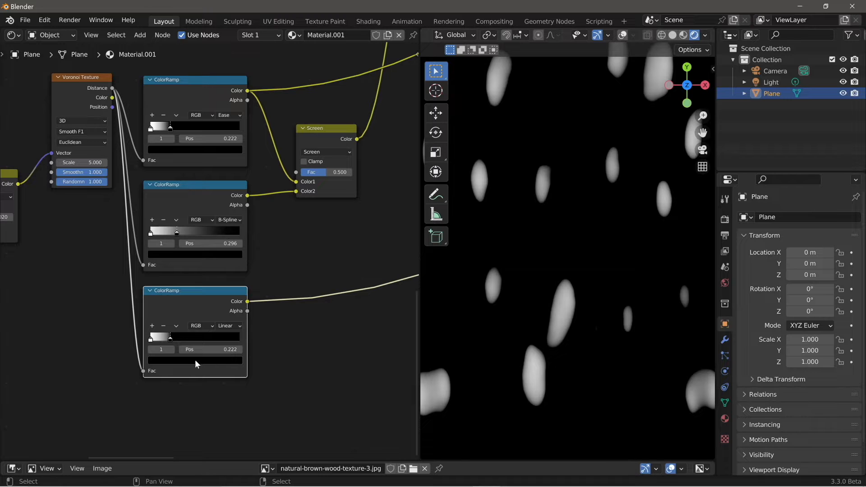
Step: Add a third stop to the bottom ColorRamp at position 0.311, right of the black stop, and color it white
{"action": "scroll", "coordinate": [180, 389], "scroll_direction": "up", "scroll_amount": 4}
{"action": "middle_click_drag", "start_coordinate": [178, 391], "coordinate": [205, 360]}
{"action": "left_click", "coordinate": [154, 339]}
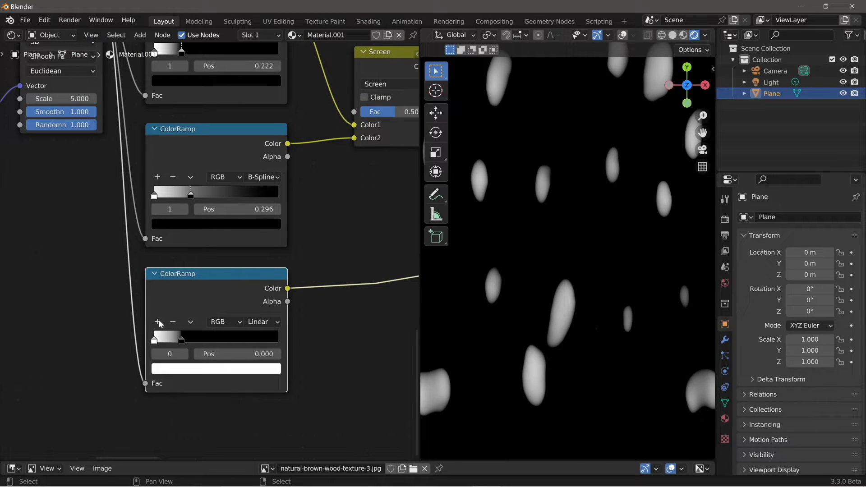
{"action": "left_click", "coordinate": [158, 322]}
{"action": "left_click_drag", "start_coordinate": [168, 340], "coordinate": [194, 341]}
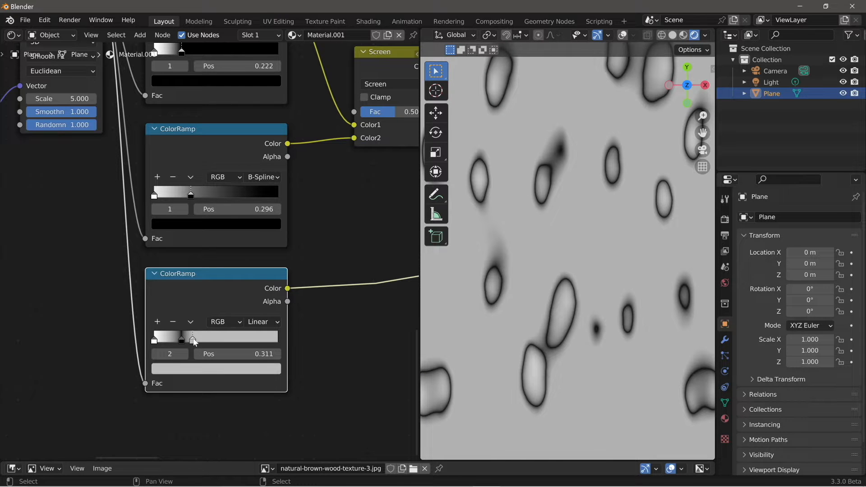
{"action": "left_click", "coordinate": [197, 368]}
{"action": "left_click_drag", "start_coordinate": [254, 222], "coordinate": [251, 200]}
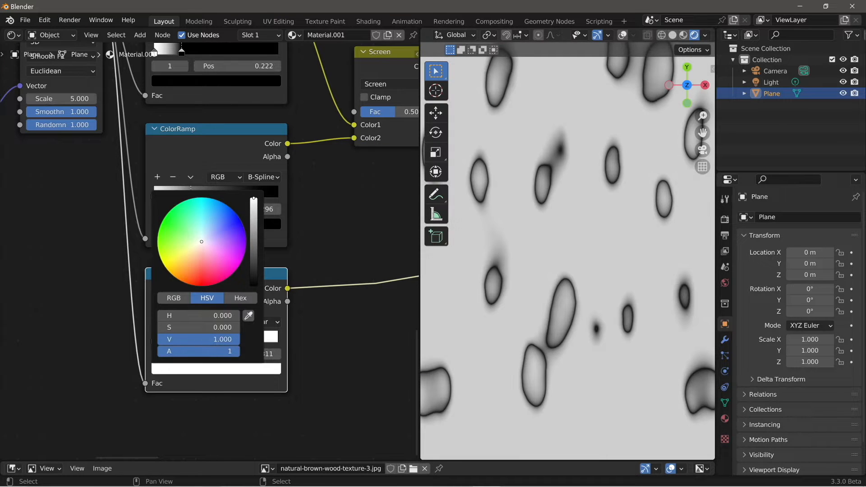
Step: Move the first white stop of the lowest ColorRamp to position 0.156
{"action": "scroll", "coordinate": [212, 423], "scroll_direction": "up", "scroll_amount": 2}
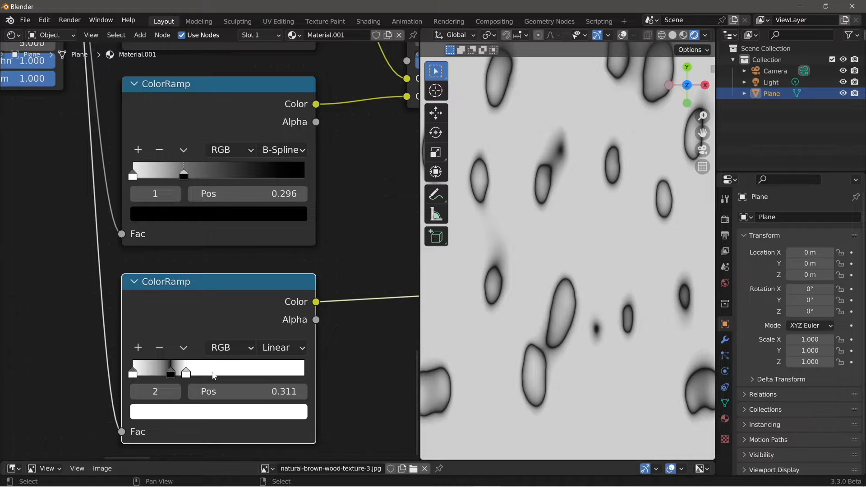
{"action": "scroll", "coordinate": [215, 375], "scroll_direction": "up", "scroll_amount": 1}
{"action": "mouse_move", "coordinate": [167, 383]}
{"action": "left_mouse_down"}
{"action": "mouse_move", "coordinate": [139, 382]}
{"action": "mouse_move", "coordinate": [159, 385]}
{"action": "left_mouse_up"}
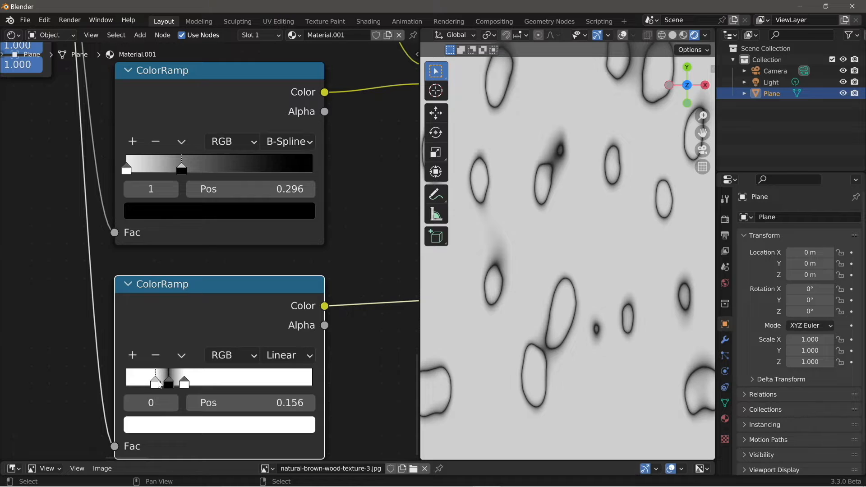
{"action": "scroll", "coordinate": [564, 252], "scroll_direction": "down", "scroll_amount": 4}
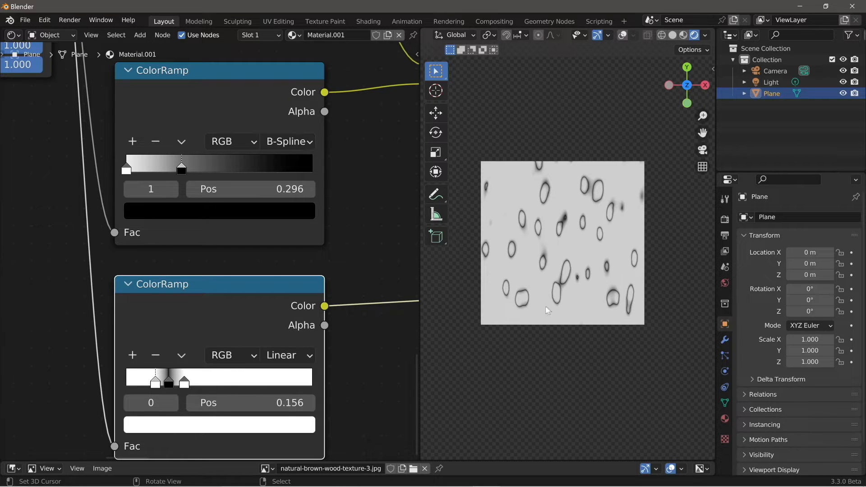
{"action": "scroll", "coordinate": [327, 320], "scroll_direction": "down", "scroll_amount": 2}
Step: Duplicate the last Overlay mix node with its incoming link and place the copy just before the Principled BSDF
{"action": "scroll", "coordinate": [327, 320], "scroll_direction": "down", "scroll_amount": 6}
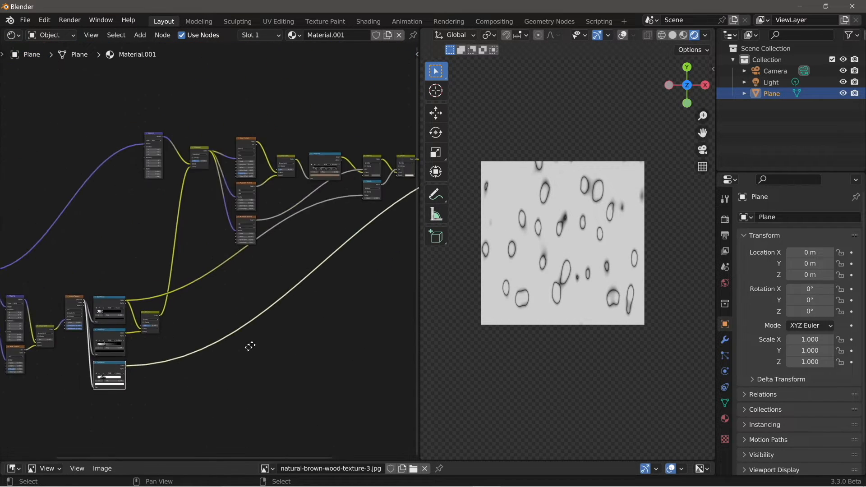
{"action": "scroll", "coordinate": [216, 338], "scroll_direction": "up", "scroll_amount": 1}
{"action": "left_click", "coordinate": [330, 181]}
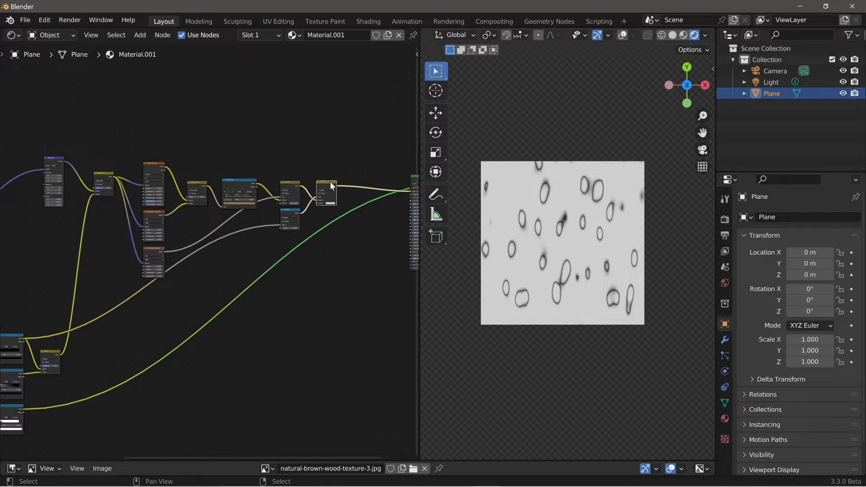
{"action": "key", "text": "shift+d"}
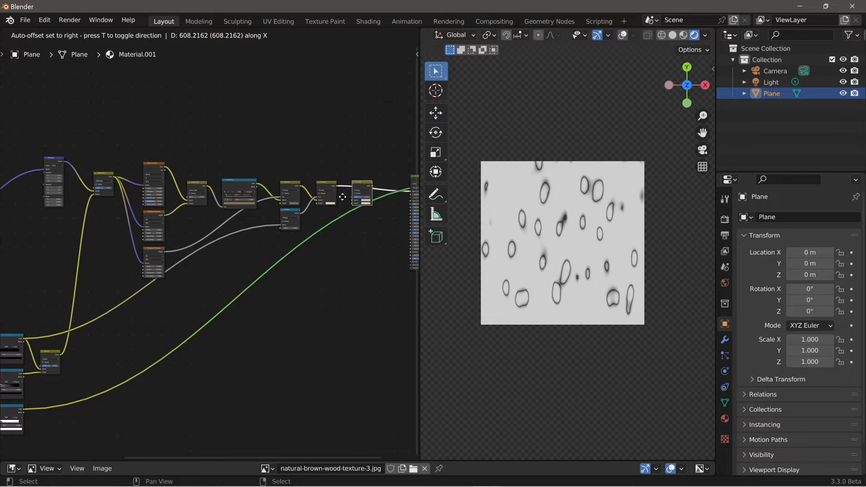
{"action": "left_click", "coordinate": [342, 197]}
Step: Set the blending mode of the duplicated Overlay mix node to Multiply
{"action": "left_click", "coordinate": [360, 191]}
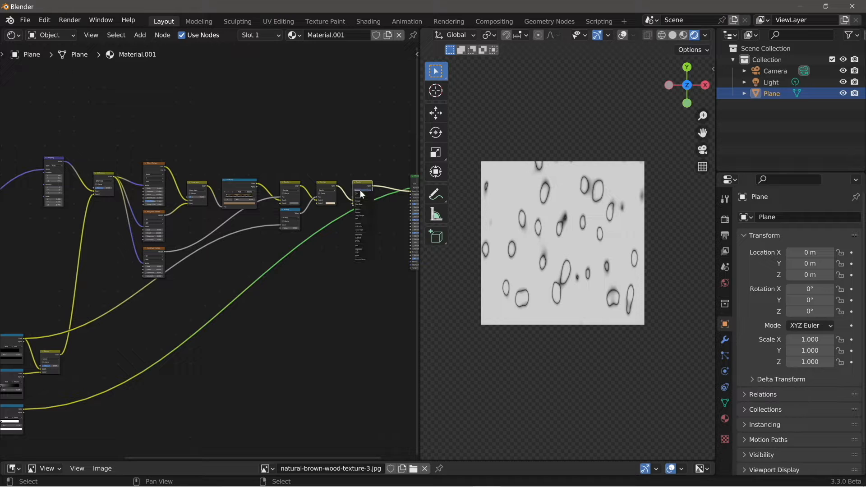
{"action": "left_click", "coordinate": [365, 224]}
{"action": "scroll", "coordinate": [337, 228], "scroll_direction": "up", "scroll_amount": 5}
{"action": "middle_click_drag", "start_coordinate": [290, 193], "coordinate": [211, 206]}
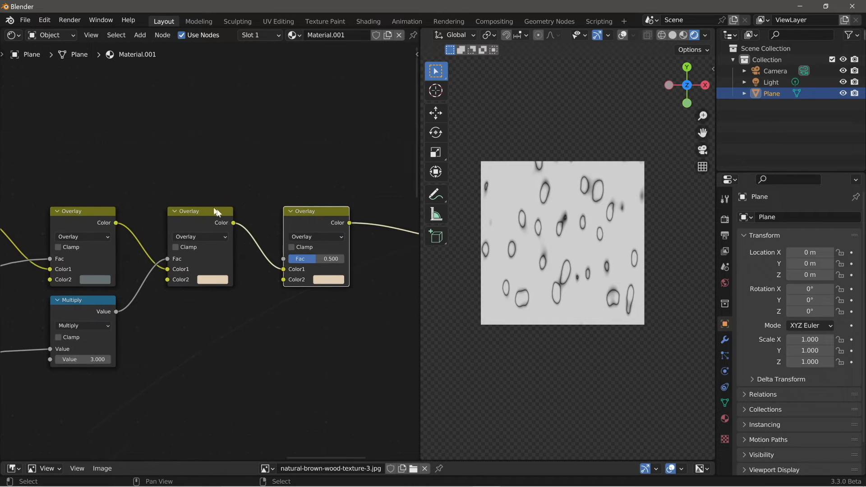
{"action": "left_click", "coordinate": [296, 235]}
{"action": "left_click", "coordinate": [314, 261]}
Step: Connect the lowest ColorRamp's Color output to Color2 of the new mix node and preview the Principled BSDF
{"action": "scroll", "coordinate": [314, 267], "scroll_direction": "down", "scroll_amount": 6}
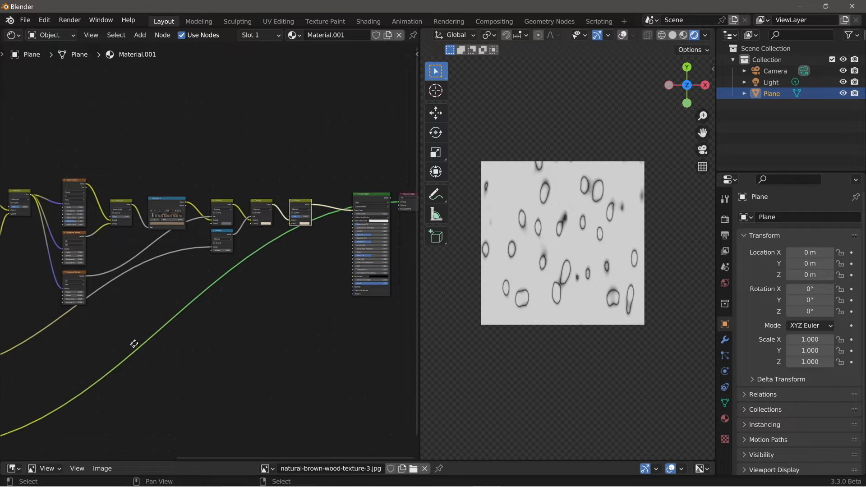
{"action": "middle_click_drag", "start_coordinate": [147, 315], "coordinate": [162, 310]}
{"action": "middle_click_drag", "start_coordinate": [60, 317], "coordinate": [74, 316]}
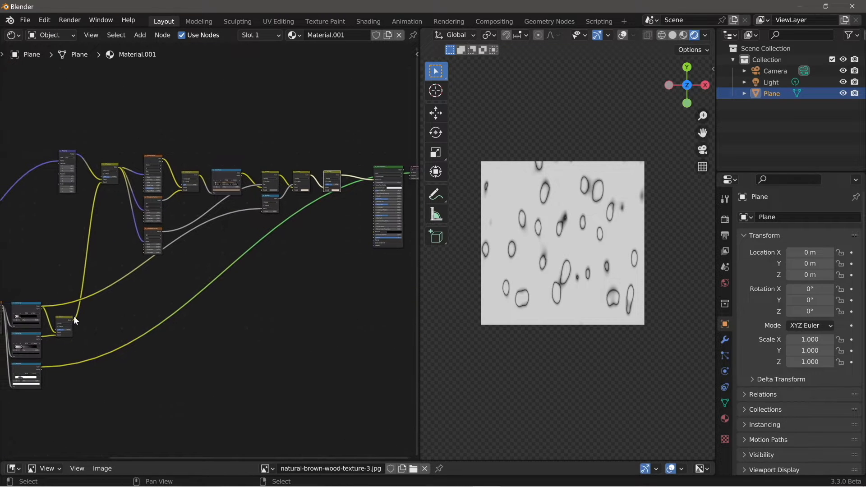
{"action": "left_click_drag", "start_coordinate": [42, 366], "coordinate": [367, 176]}
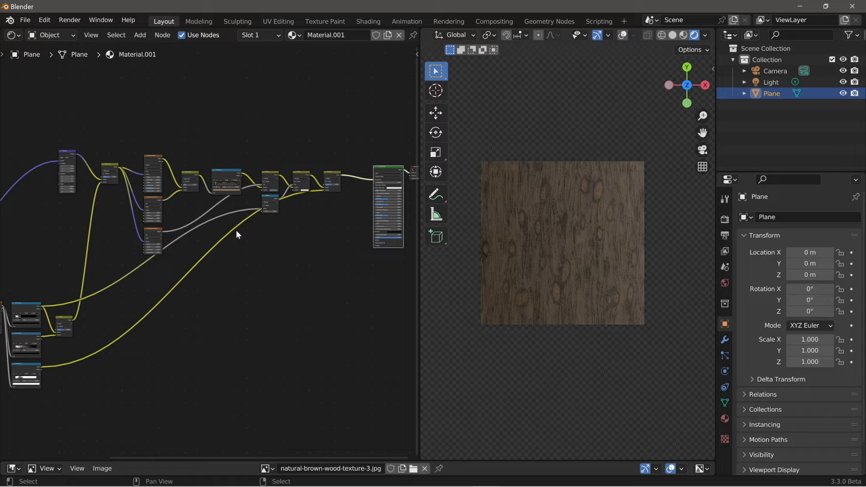
Step: Raise the Fac of the Multiply colour mix node before the Principled BSDF to darken the knot outlines
{"action": "scroll", "coordinate": [632, 301], "scroll_direction": "up", "scroll_amount": 6}
{"action": "middle_click_drag", "start_coordinate": [341, 193], "coordinate": [315, 196]}
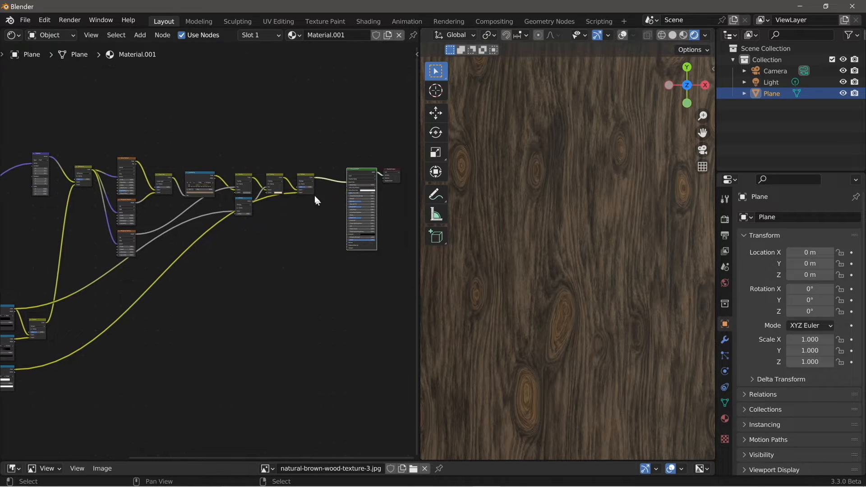
{"action": "scroll", "coordinate": [308, 195], "scroll_direction": "up", "scroll_amount": 4}
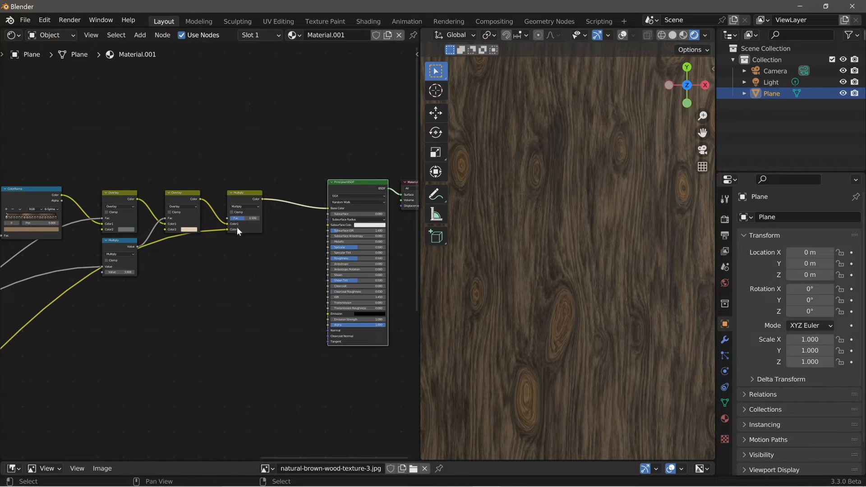
{"action": "left_click_drag", "start_coordinate": [244, 218], "coordinate": [259, 217]}
Step: Move the last white stop of the lowest ColorRamp to position 0.260
{"action": "middle_click_drag", "start_coordinate": [40, 400], "coordinate": [164, 97]}
{"action": "scroll", "coordinate": [139, 319], "scroll_direction": "down", "scroll_amount": 1}
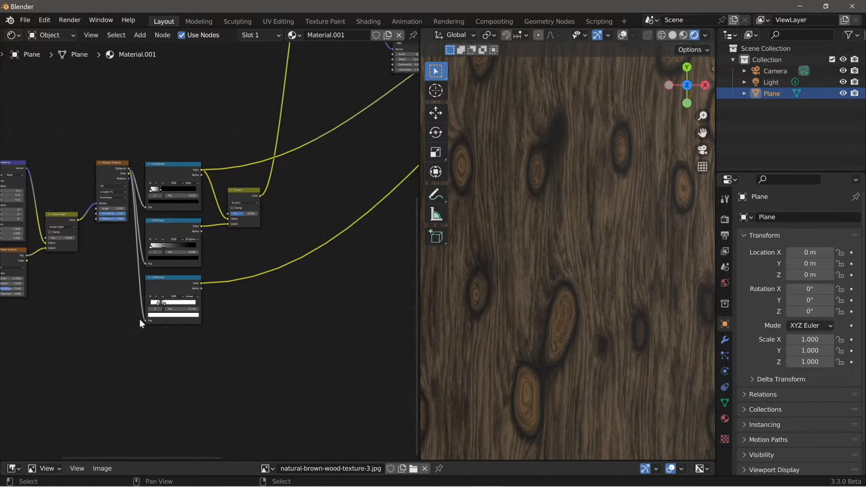
{"action": "middle_click_drag", "start_coordinate": [140, 324], "coordinate": [182, 294]}
{"action": "scroll", "coordinate": [201, 355], "scroll_direction": "up", "scroll_amount": 10}
{"action": "middle_click_drag", "start_coordinate": [195, 370], "coordinate": [205, 290]}
{"action": "scroll", "coordinate": [204, 289], "scroll_direction": "up", "scroll_amount": 2}
{"action": "left_click", "coordinate": [240, 321]}
{"action": "left_click_drag", "start_coordinate": [241, 321], "coordinate": [215, 332]}
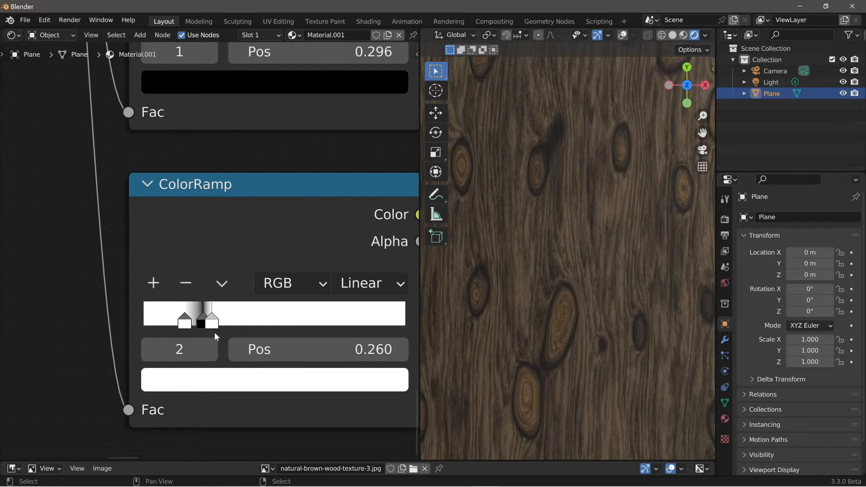
Step: Set the first white stop of the lowest ColorRamp to position 0.153 and shift the black stop closer to it
{"action": "left_click_drag", "start_coordinate": [205, 319], "coordinate": [183, 321]}
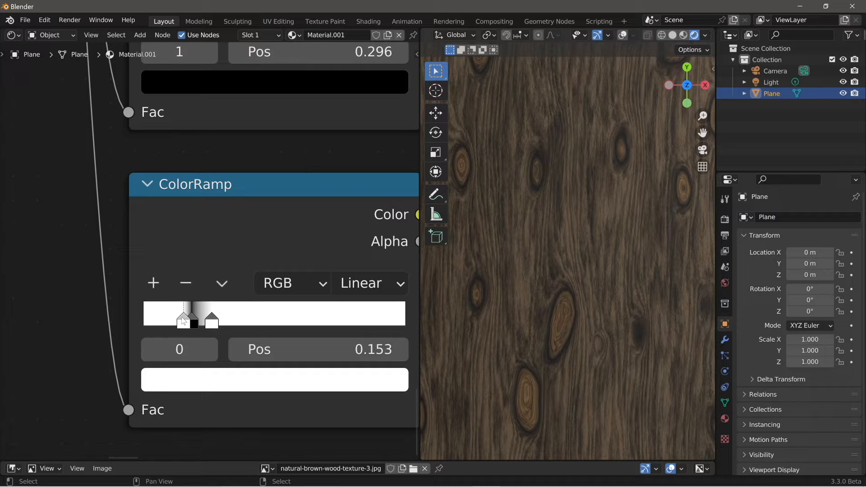
{"action": "scroll", "coordinate": [191, 321], "scroll_direction": "up", "scroll_amount": 1}
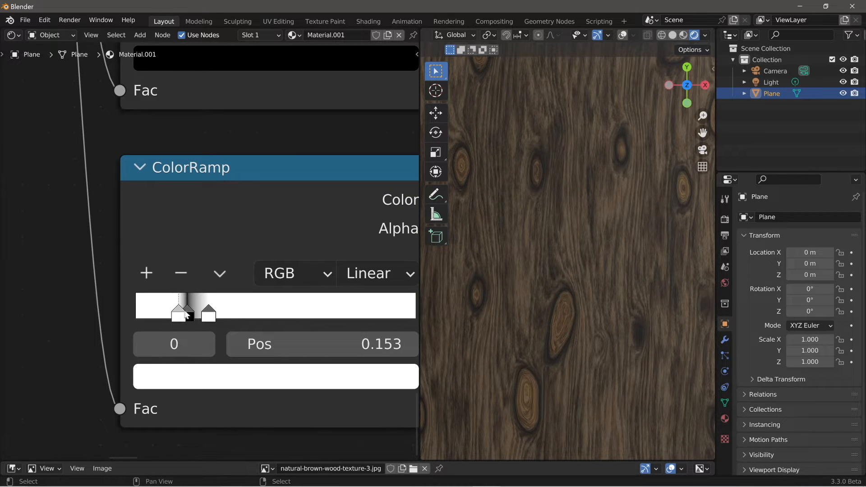
{"action": "left_click_drag", "start_coordinate": [191, 317], "coordinate": [183, 316]}
{"action": "left_click", "coordinate": [180, 315]}
{"action": "scroll", "coordinate": [230, 312], "scroll_direction": "down", "scroll_amount": 2}
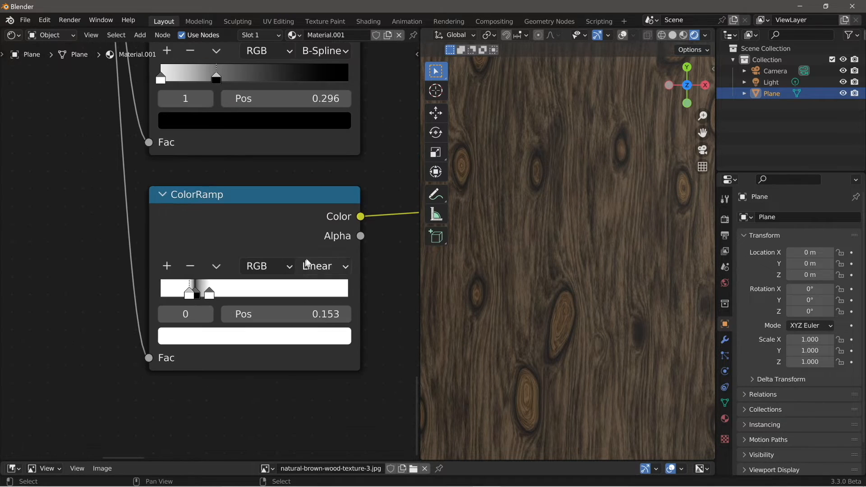
Step: Set the black stop of the lowest ColorRamp to position 0.184
{"action": "scroll", "coordinate": [325, 262], "scroll_direction": "down", "scroll_amount": 1}
{"action": "scroll", "coordinate": [605, 269], "scroll_direction": "down", "scroll_amount": 2}
{"action": "scroll", "coordinate": [602, 264], "scroll_direction": "down", "scroll_amount": 2}
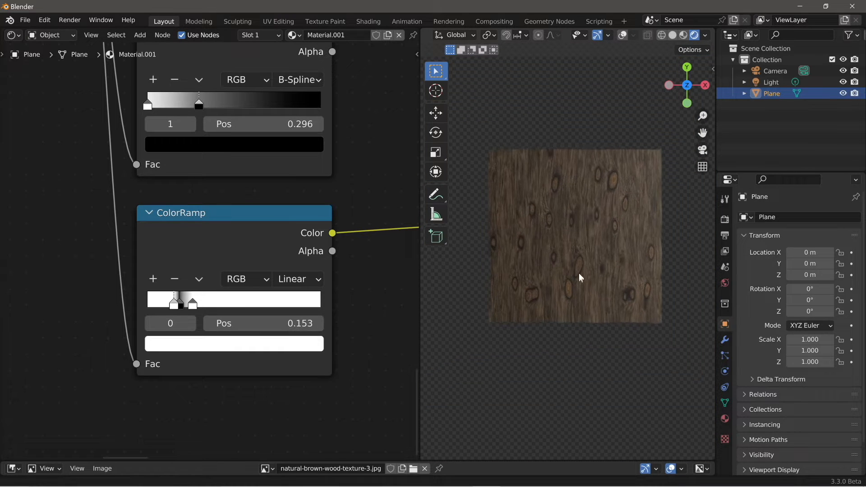
{"action": "scroll", "coordinate": [564, 263], "scroll_direction": "up", "scroll_amount": 5}
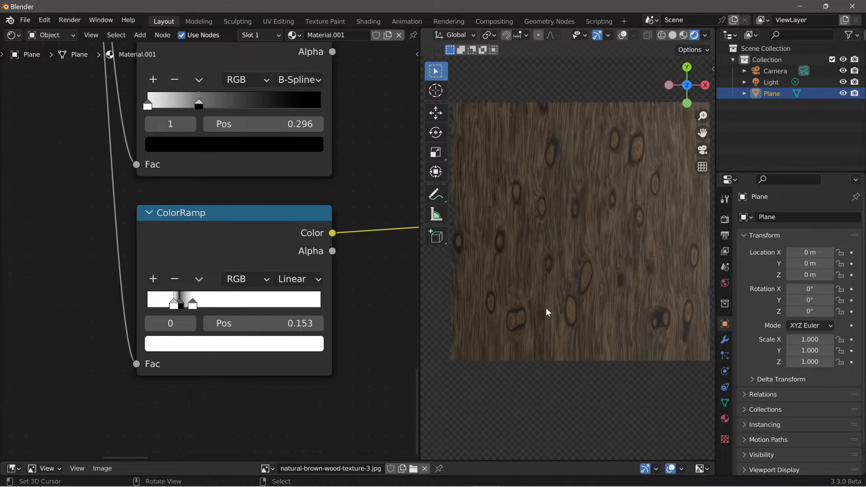
{"action": "scroll", "coordinate": [570, 202], "scroll_direction": "up", "scroll_amount": 3}
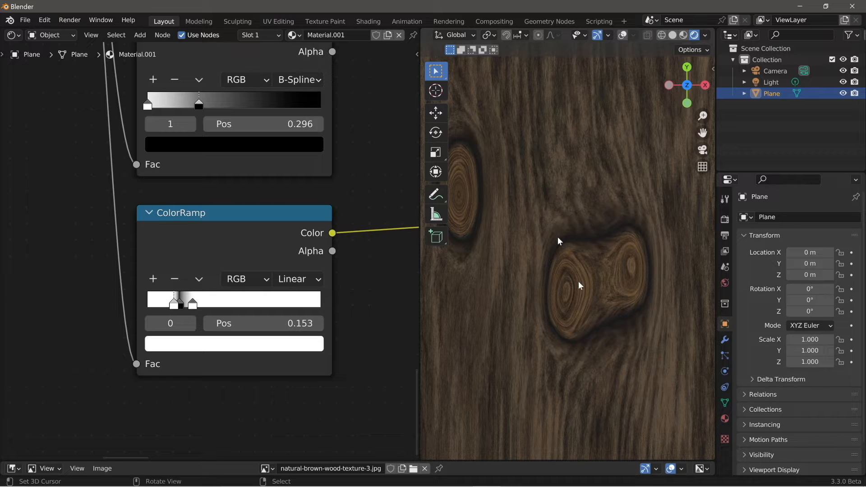
{"action": "mouse_move", "coordinate": [193, 305]}
{"action": "left_mouse_down"}
{"action": "mouse_move", "coordinate": [173, 303]}
{"action": "mouse_move", "coordinate": [179, 306]}
{"action": "left_mouse_up"}
Step: Examine the dark knot outlines across the wood plane and the ColorRamp nodes that produce them
{"action": "scroll", "coordinate": [546, 225], "scroll_direction": "down", "scroll_amount": 6}
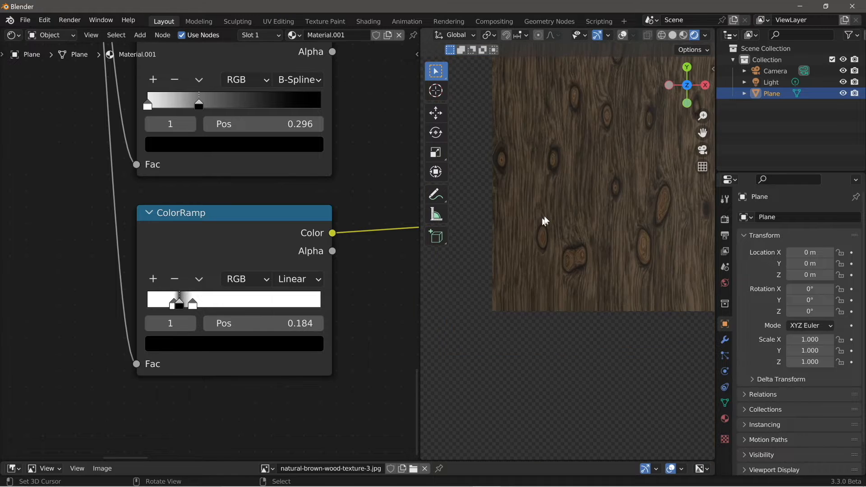
{"action": "middle_click_drag", "start_coordinate": [525, 276], "coordinate": [519, 284], "text": "ctrl"}
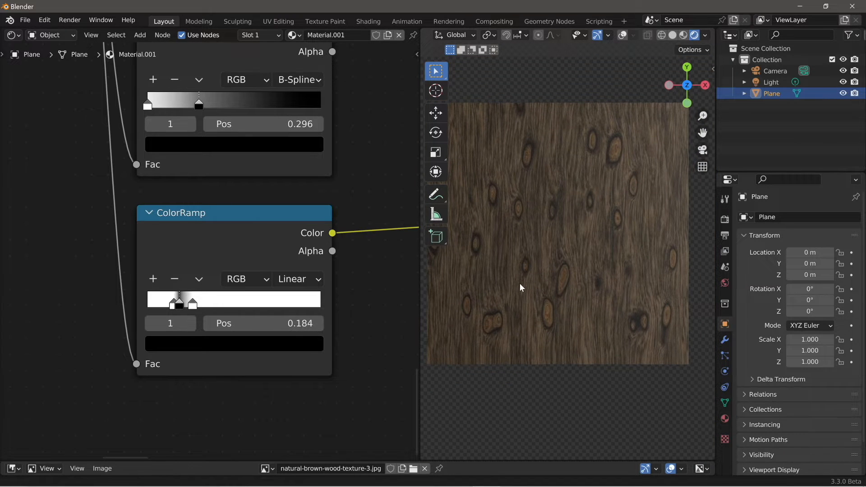
{"action": "scroll", "coordinate": [288, 221], "scroll_direction": "down", "scroll_amount": 7}
{"action": "middle_click_drag", "start_coordinate": [305, 169], "coordinate": [266, 235]}
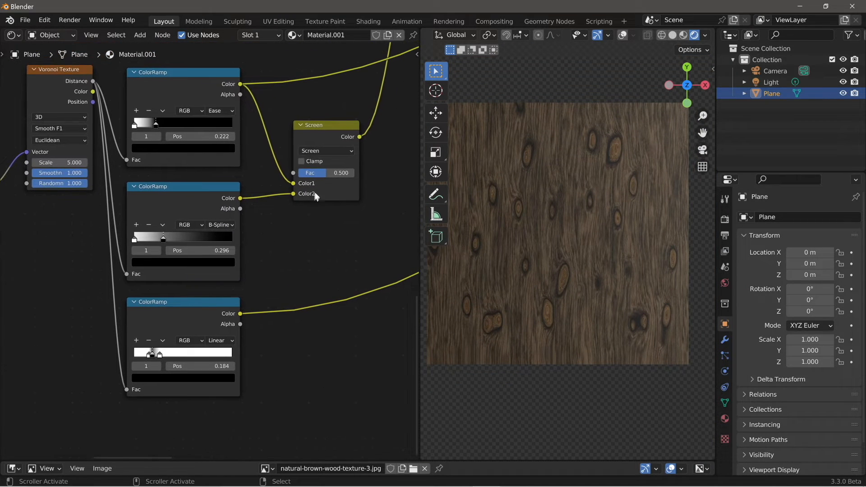
{"action": "scroll", "coordinate": [357, 174], "scroll_direction": "down", "scroll_amount": 4}
{"action": "middle_click_drag", "start_coordinate": [360, 173], "coordinate": [350, 190]}
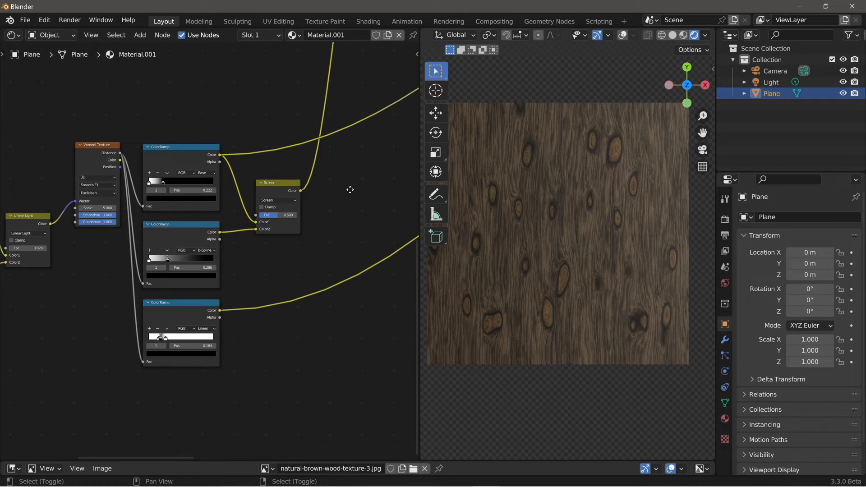
{"action": "scroll", "coordinate": [548, 290], "scroll_direction": "up", "scroll_amount": 1}
{"action": "scroll", "coordinate": [538, 203], "scroll_direction": "up", "scroll_amount": 5}
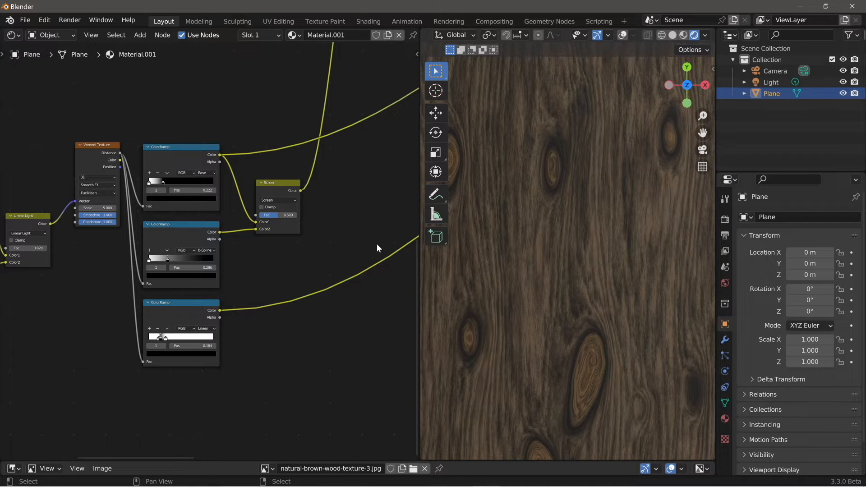
Step: Lower the Voronoi Texture node and place a duplicate below the ColorRamps, keeping its Vector input linked to Linear Light
{"action": "middle_click_drag", "start_coordinate": [201, 390], "coordinate": [202, 381]}
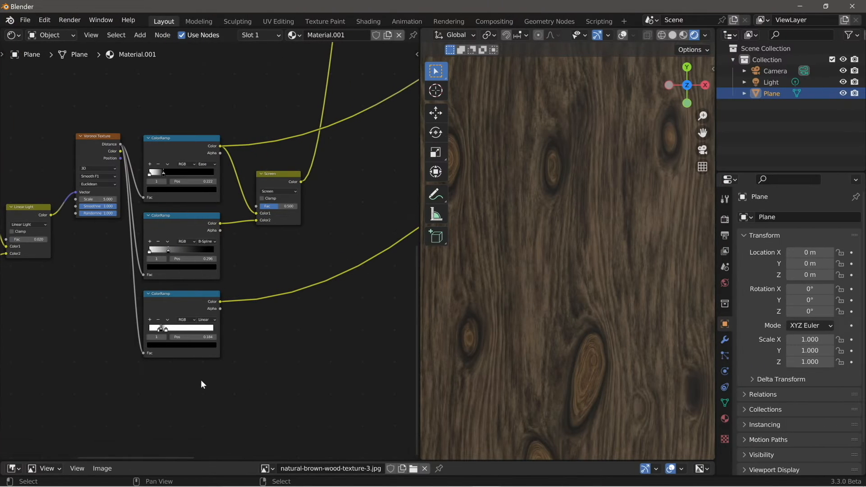
{"action": "middle_click_drag", "start_coordinate": [143, 374], "coordinate": [204, 350]}
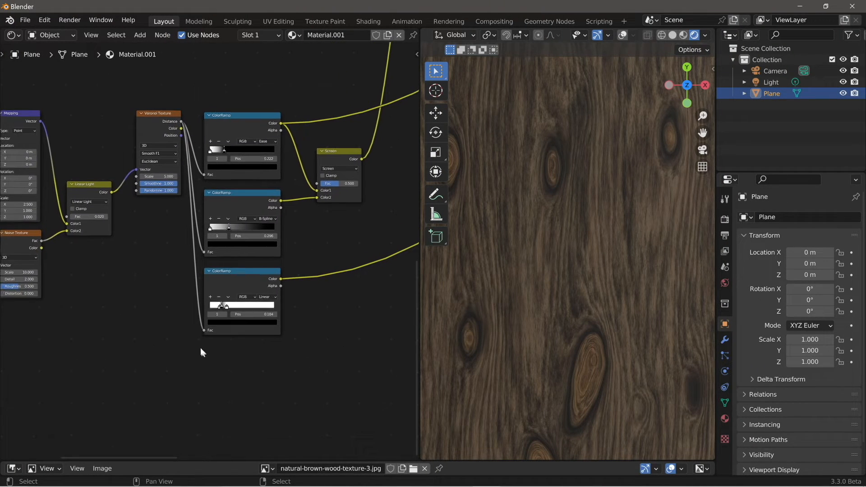
{"action": "scroll", "coordinate": [150, 206], "scroll_direction": "down", "scroll_amount": 3}
{"action": "left_click_drag", "start_coordinate": [169, 149], "coordinate": [170, 202]}
{"action": "scroll", "coordinate": [178, 215], "scroll_direction": "up", "scroll_amount": 1}
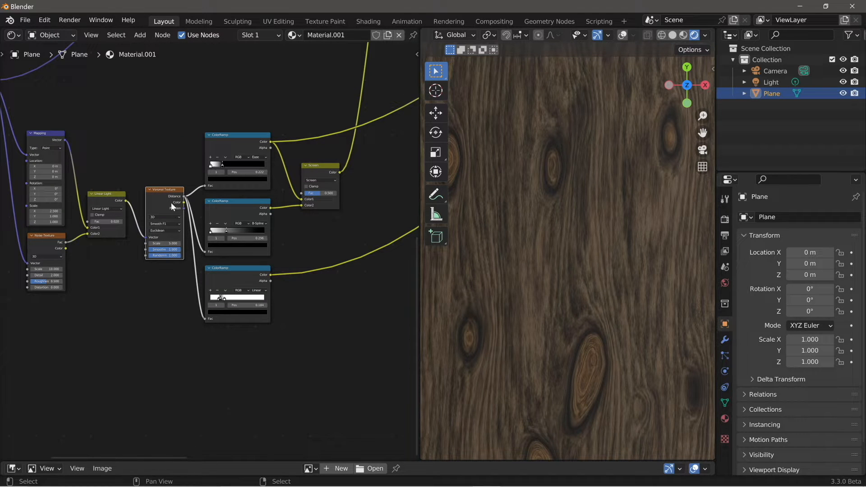
{"action": "key", "text": "shift+d"}
{"action": "key", "text": "y"}
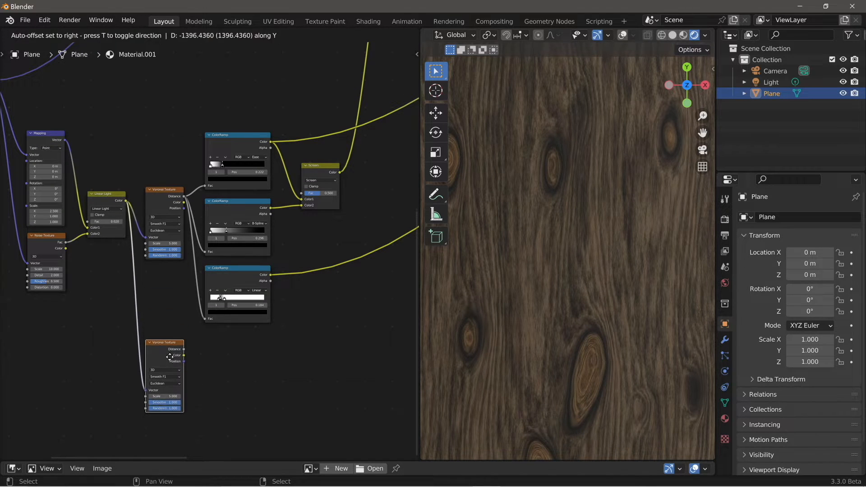
{"action": "left_click", "coordinate": [170, 361]}
Step: Preview the duplicated Voronoi Texture's Distance output and set its distance metric to Minkowski
{"action": "middle_click_drag", "start_coordinate": [171, 365], "coordinate": [201, 294]}
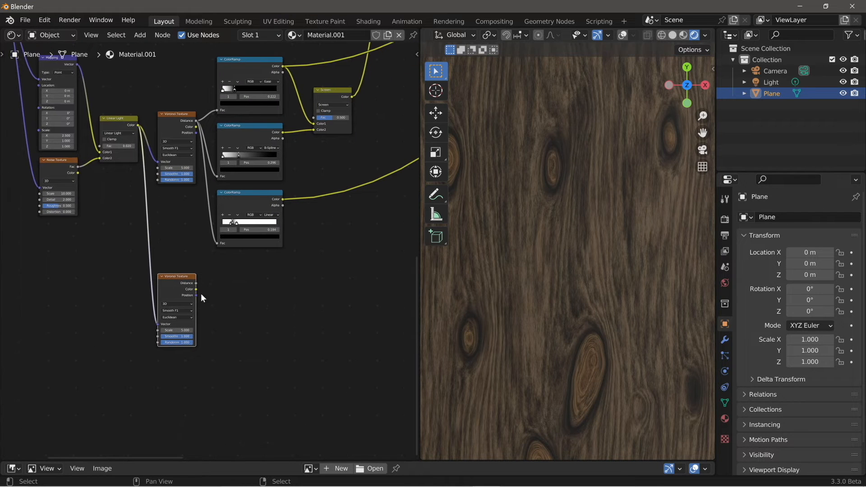
{"action": "scroll", "coordinate": [201, 294], "scroll_direction": "up", "scroll_amount": 3}
{"action": "left_click", "coordinate": [179, 290], "text": "ctrl+shift"}
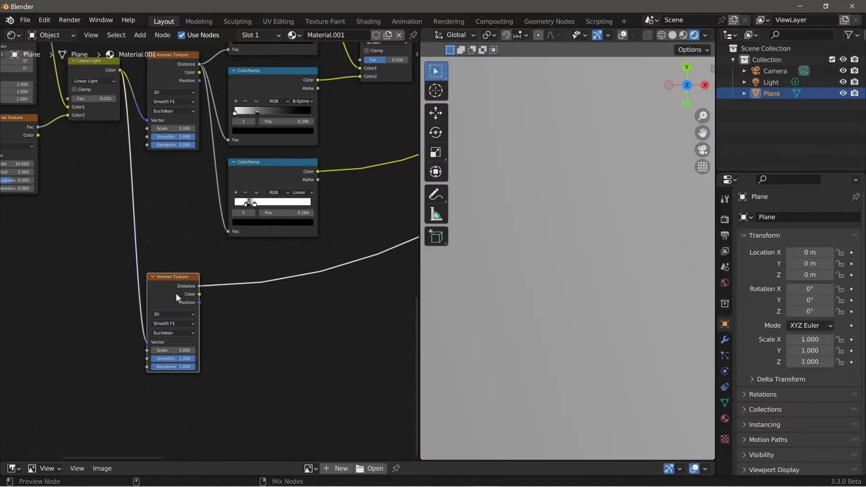
{"action": "left_click_drag", "start_coordinate": [172, 336], "coordinate": [174, 334]}
{"action": "right_click", "coordinate": [175, 334]}
{"action": "left_click", "coordinate": [175, 334]}
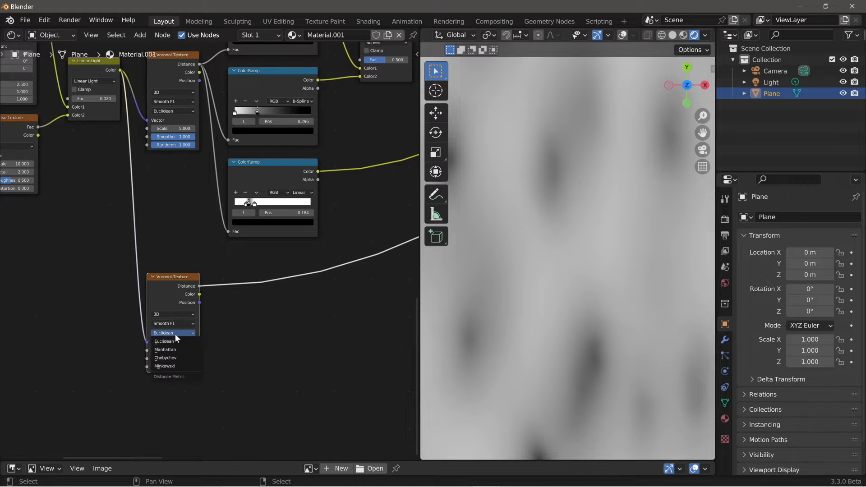
{"action": "left_click", "coordinate": [170, 366]}
{"action": "scroll", "coordinate": [215, 353], "scroll_direction": "up", "scroll_amount": 2}
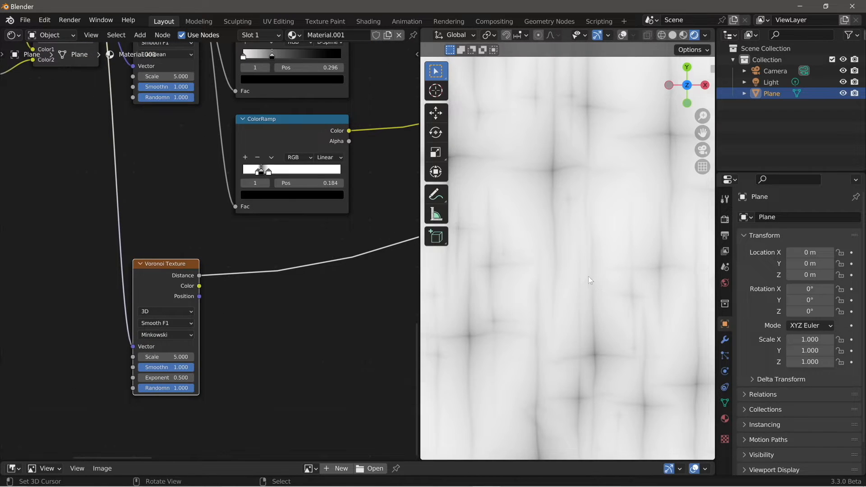
{"action": "scroll", "coordinate": [587, 277], "scroll_direction": "down", "scroll_amount": 2}
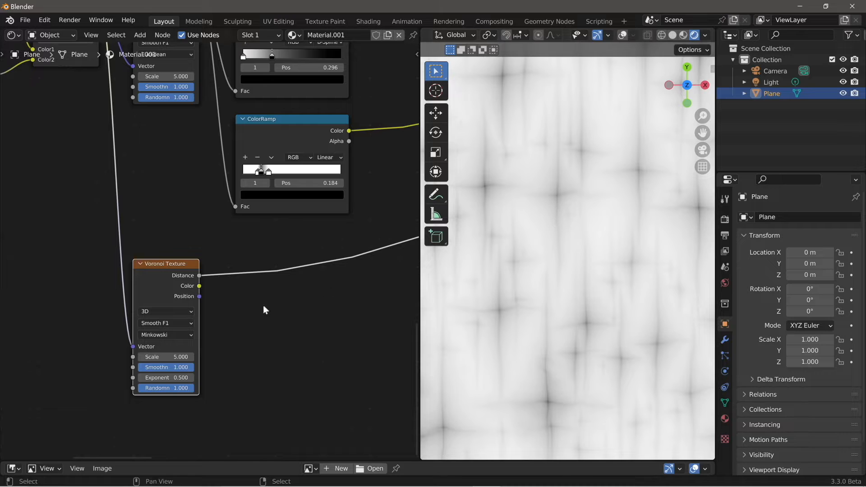
Step: Add a ColorRamp after the Minkowski Voronoi Texture, inserted on its Distance output link
{"action": "key", "text": "shift+a"}
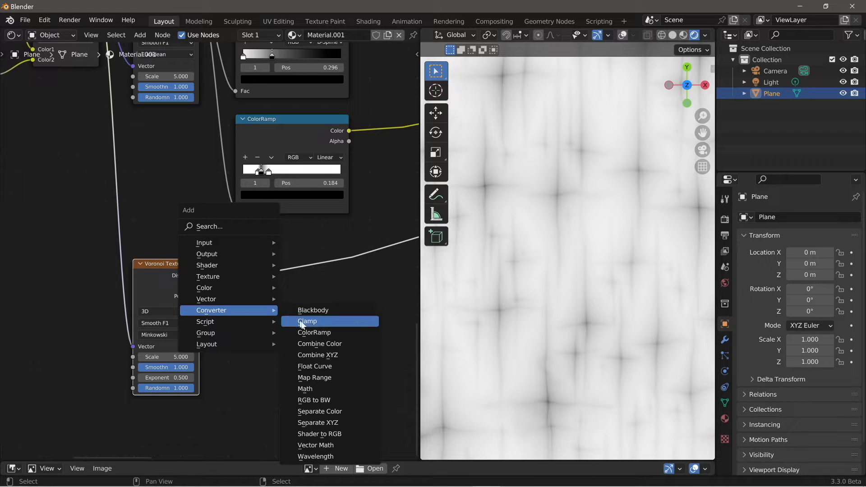
{"action": "left_click", "coordinate": [313, 332]}
{"action": "left_click", "coordinate": [261, 266]}
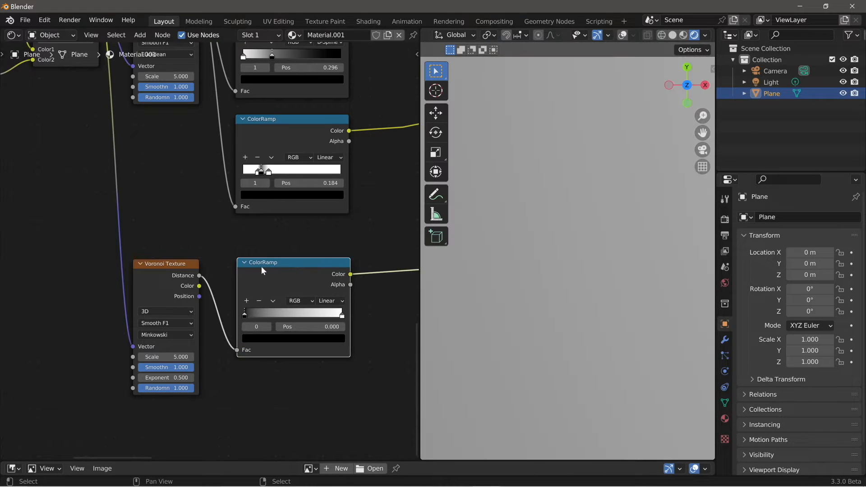
Step: Set the new ColorRamp's black stop to position 0.109 and its white stop to about 0.575
{"action": "scroll", "coordinate": [256, 332], "scroll_direction": "up", "scroll_amount": 2}
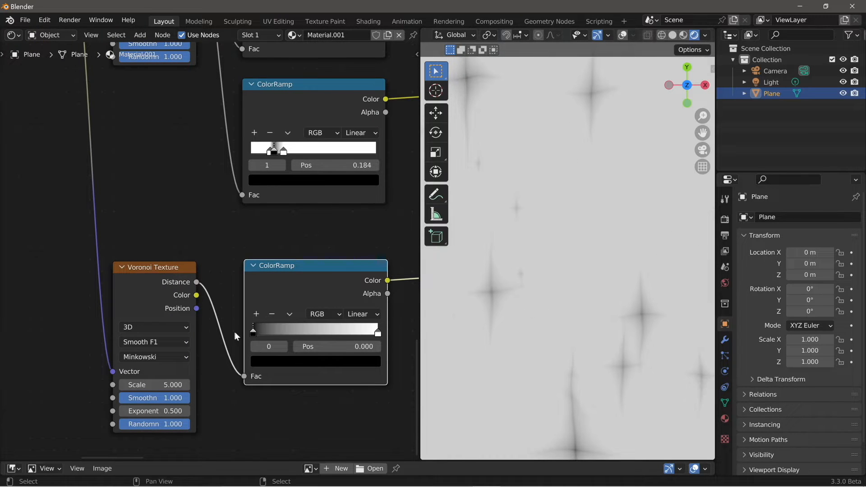
{"action": "left_click_drag", "start_coordinate": [253, 332], "coordinate": [288, 331]}
{"action": "right_click", "coordinate": [289, 331]}
{"action": "scroll", "coordinate": [522, 312], "scroll_direction": "up", "scroll_amount": 5}
{"action": "middle_click_drag", "start_coordinate": [490, 300], "coordinate": [532, 266], "text": "shift"}
{"action": "left_click_drag", "start_coordinate": [253, 334], "coordinate": [285, 332]}
{"action": "left_click_drag", "start_coordinate": [378, 332], "coordinate": [325, 329]}
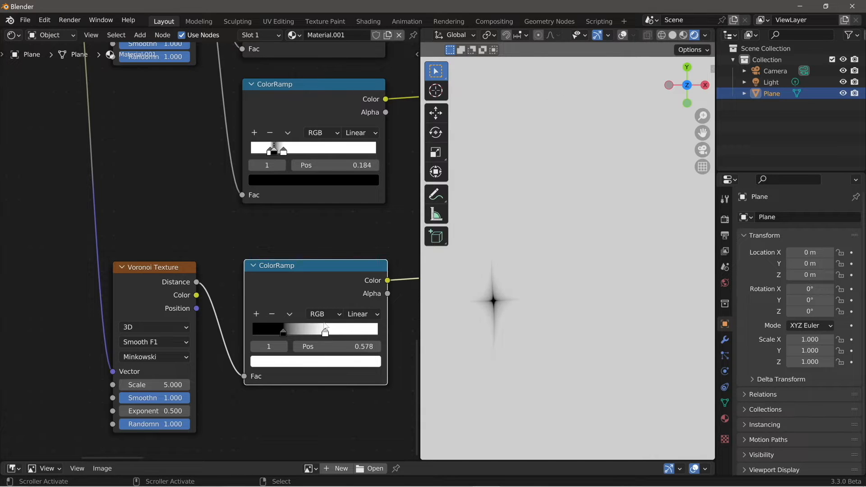
{"action": "scroll", "coordinate": [537, 320], "scroll_direction": "down", "scroll_amount": 4}
{"action": "middle_click_drag", "start_coordinate": [546, 321], "coordinate": [558, 361], "text": "shift"}
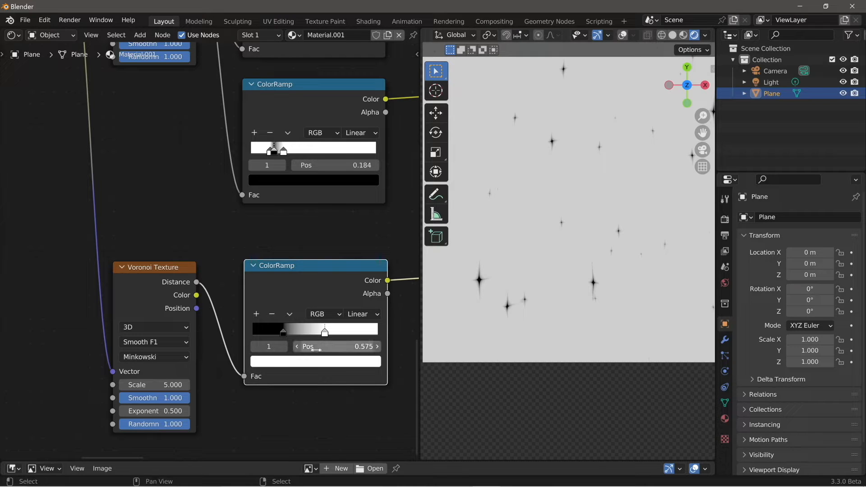
{"action": "left_click_drag", "start_coordinate": [283, 331], "coordinate": [267, 332]}
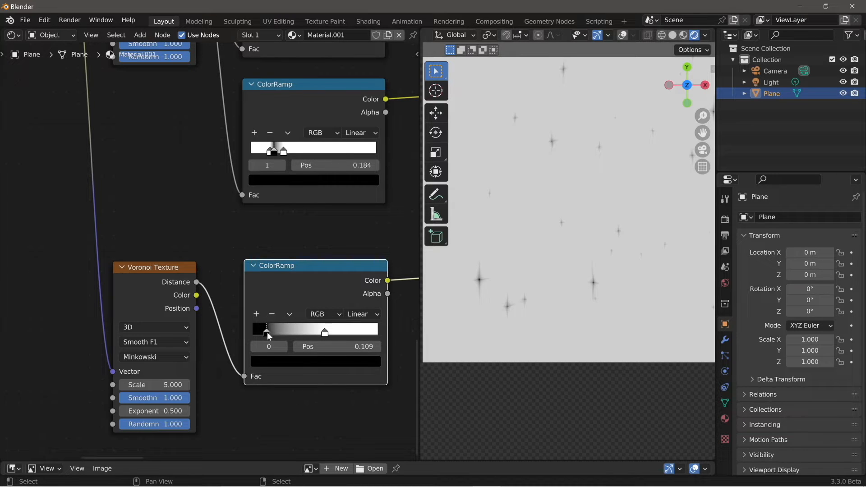
Step: Shift the texture coordinate, Scale, Mapping, Noise Texture and Linear Light nodes horizontally away from the Voronoi Textures to make room
{"action": "scroll", "coordinate": [109, 263], "scroll_direction": "down", "scroll_amount": 5}
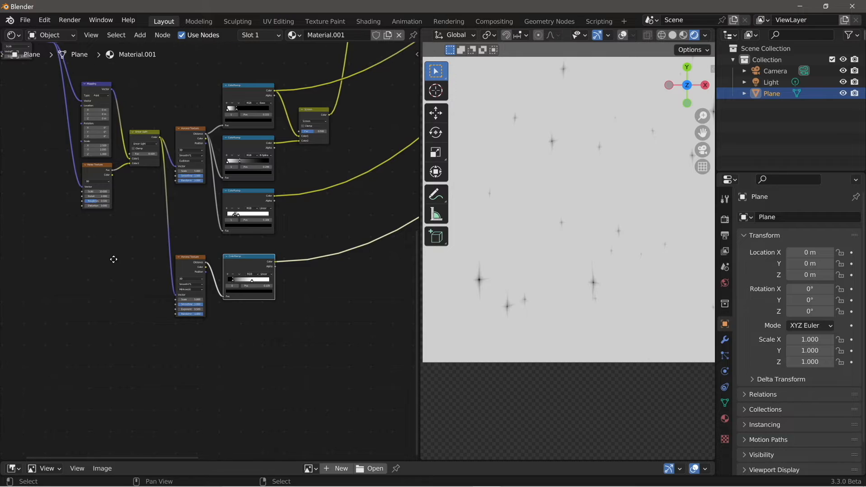
{"action": "middle_click_drag", "start_coordinate": [111, 260], "coordinate": [135, 270]}
{"action": "scroll", "coordinate": [115, 248], "scroll_direction": "down", "scroll_amount": 4}
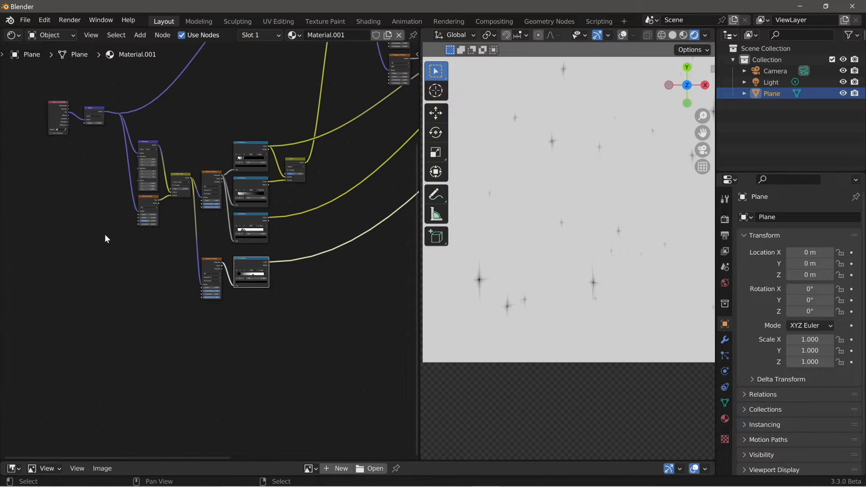
{"action": "left_click_drag", "start_coordinate": [29, 84], "coordinate": [160, 237]}
{"action": "middle_click_drag", "start_coordinate": [163, 238], "coordinate": [179, 242]}
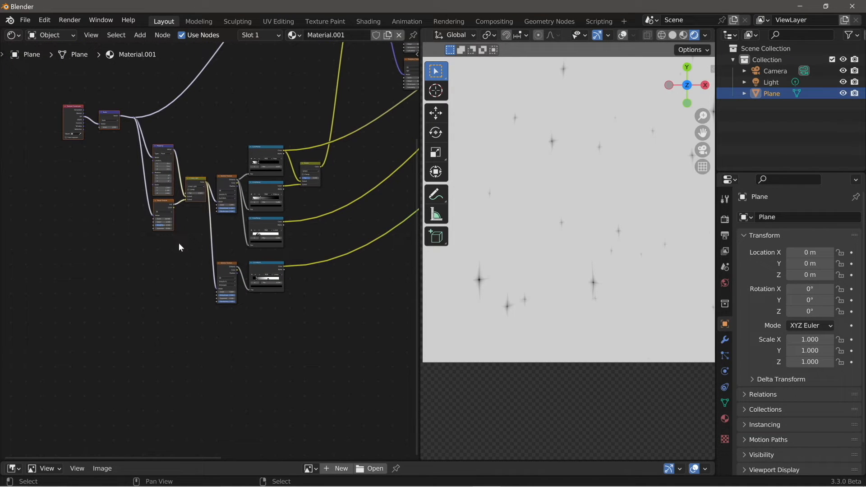
{"action": "key", "text": "g"}
{"action": "key", "text": "x"}
{"action": "left_click", "coordinate": [120, 238]}
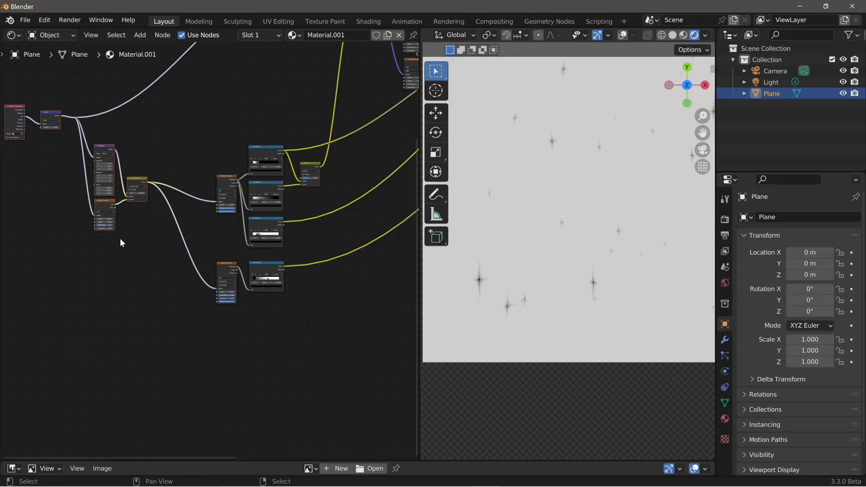
Step: Duplicate the Noise Texture and Linear Light nodes and place the copies below the originals
{"action": "scroll", "coordinate": [120, 238], "scroll_direction": "up", "scroll_amount": 2}
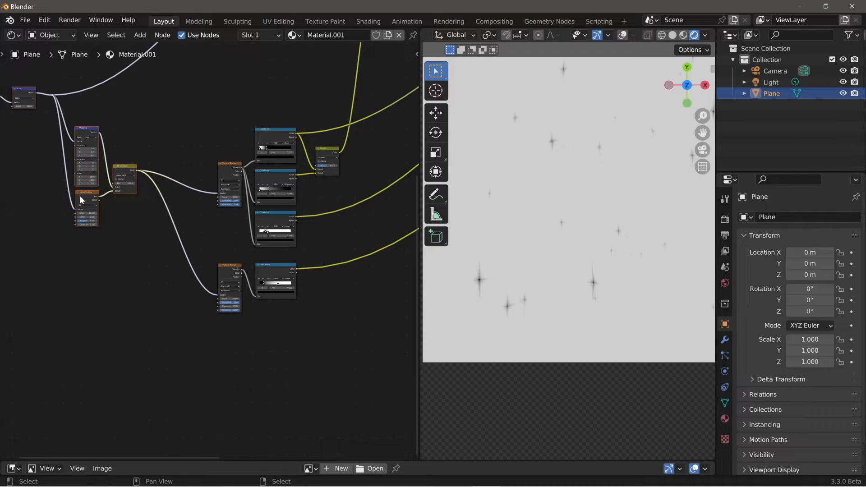
{"action": "left_click", "coordinate": [81, 198]}
{"action": "left_click", "coordinate": [129, 189], "text": "shift"}
{"action": "middle_click_drag", "start_coordinate": [129, 189], "coordinate": [145, 193], "text": "shift"}
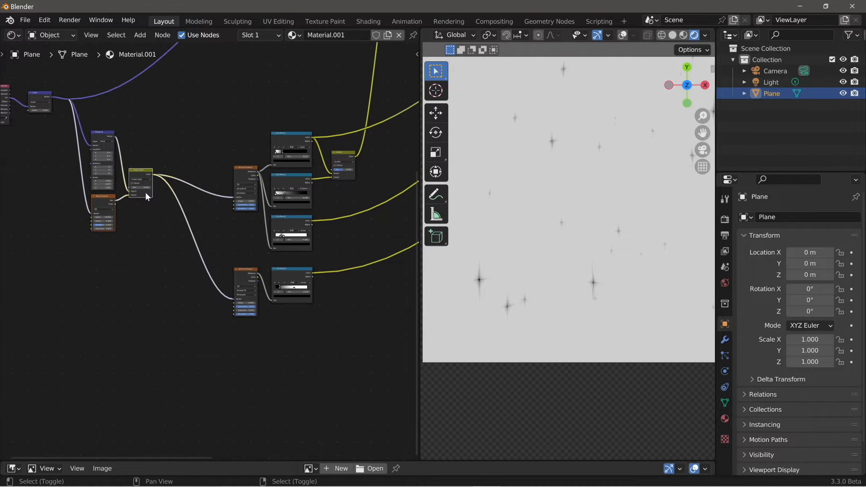
{"action": "key", "text": "shift+d"}
{"action": "left_click", "coordinate": [154, 276]}
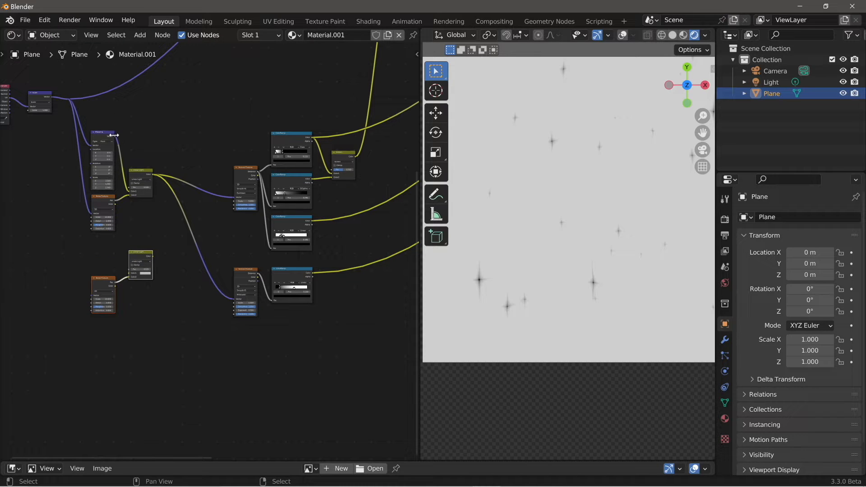
Step: Link Mapping to the duplicate Linear Light's Color1, feed the duplicate Noise Texture from Scale, and connect that Linear Light to the Minkowski Voronoi's Vector
{"action": "left_click_drag", "start_coordinate": [115, 135], "coordinate": [128, 272]}
{"action": "left_click_drag", "start_coordinate": [51, 96], "coordinate": [97, 294]}
{"action": "scroll", "coordinate": [97, 294], "scroll_direction": "up", "scroll_amount": 1}
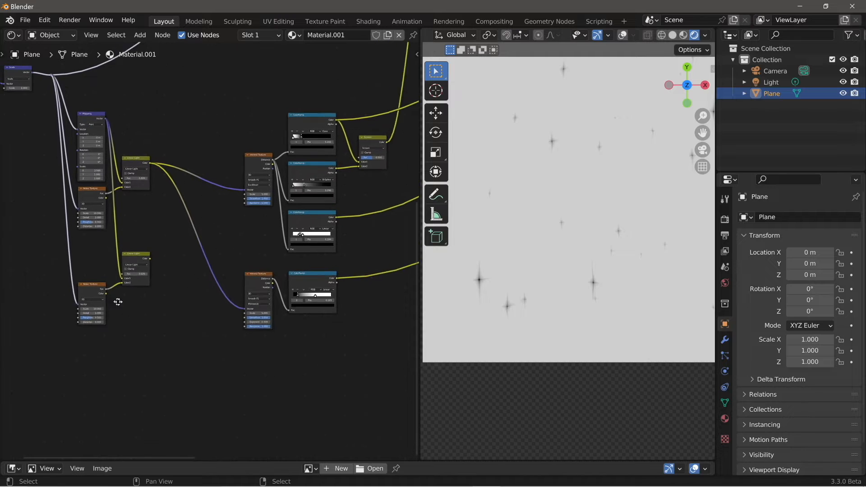
{"action": "middle_click_drag", "start_coordinate": [108, 300], "coordinate": [185, 298]}
{"action": "scroll", "coordinate": [257, 301], "scroll_direction": "up", "scroll_amount": 3}
{"action": "middle_click_drag", "start_coordinate": [257, 300], "coordinate": [239, 299]}
{"action": "left_click_drag", "start_coordinate": [209, 257], "coordinate": [329, 319]}
{"action": "middle_click_drag", "start_coordinate": [221, 218], "coordinate": [225, 218]}
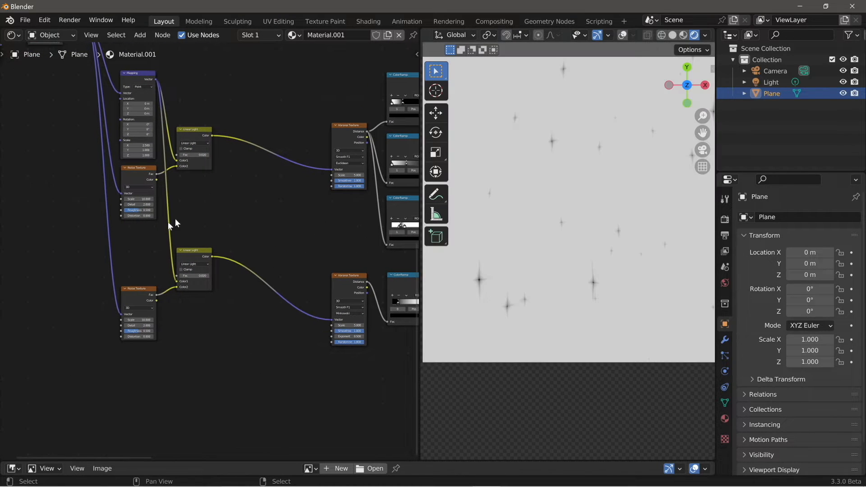
Step: Set the duplicated Noise Texture's Detail to 15 and its Scale to 40
{"action": "scroll", "coordinate": [469, 329], "scroll_direction": "up", "scroll_amount": 4}
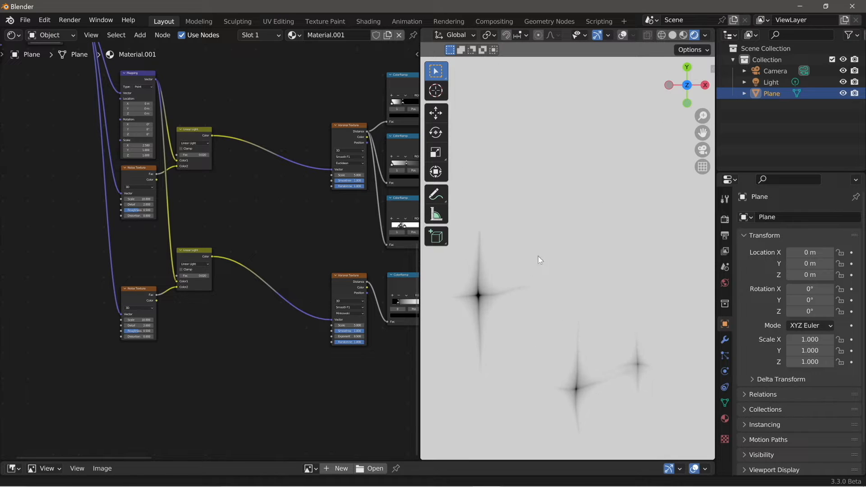
{"action": "middle_click_drag", "start_coordinate": [537, 256], "coordinate": [567, 250], "text": "shift"}
{"action": "scroll", "coordinate": [127, 196], "scroll_direction": "up", "scroll_amount": 4}
{"action": "middle_click_drag", "start_coordinate": [130, 202], "coordinate": [131, 208]}
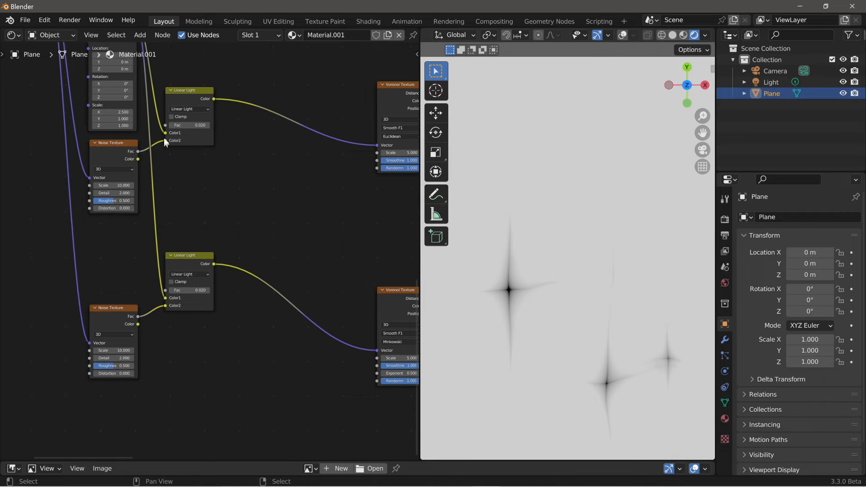
{"action": "scroll", "coordinate": [211, 385], "scroll_direction": "down", "scroll_amount": 1}
{"action": "middle_click_drag", "start_coordinate": [199, 396], "coordinate": [307, 333]}
{"action": "scroll", "coordinate": [270, 333], "scroll_direction": "up", "scroll_amount": 9}
{"action": "middle_click_drag", "start_coordinate": [281, 301], "coordinate": [278, 300]}
{"action": "left_click_drag", "start_coordinate": [268, 321], "coordinate": [333, 321]}
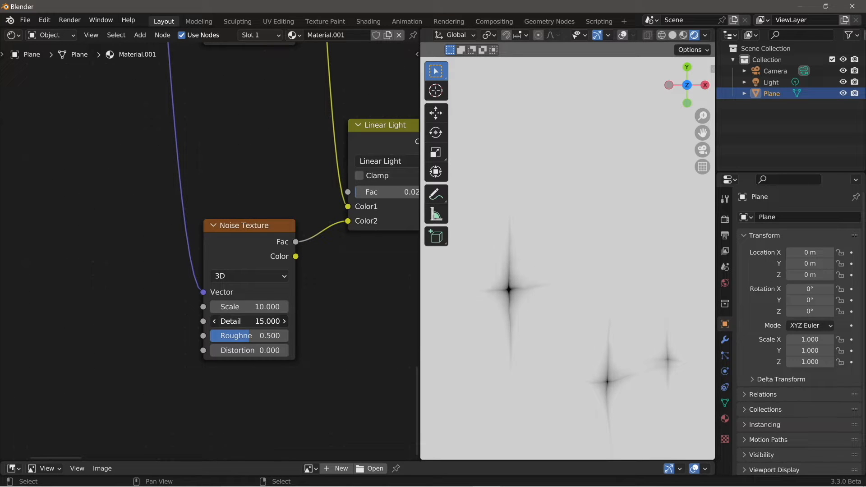
{"action": "left_click_drag", "start_coordinate": [244, 335], "coordinate": [291, 307]}
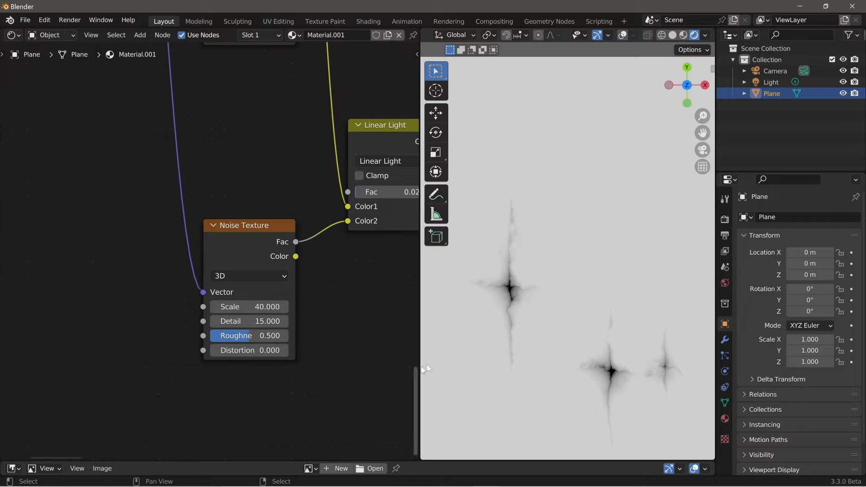
Step: Combine the knot outline ColorRamp and the Minkowski Voronoi's ColorRamp with a Mix node
{"action": "scroll", "coordinate": [618, 286], "scroll_direction": "down", "scroll_amount": 3}
{"action": "middle_click_drag", "start_coordinate": [618, 286], "coordinate": [496, 369], "text": "shift"}
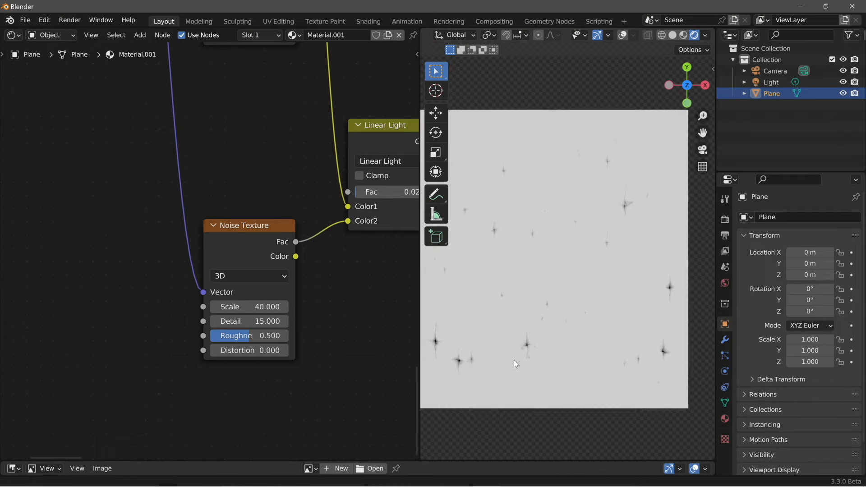
{"action": "scroll", "coordinate": [510, 326], "scroll_direction": "down", "scroll_amount": 3}
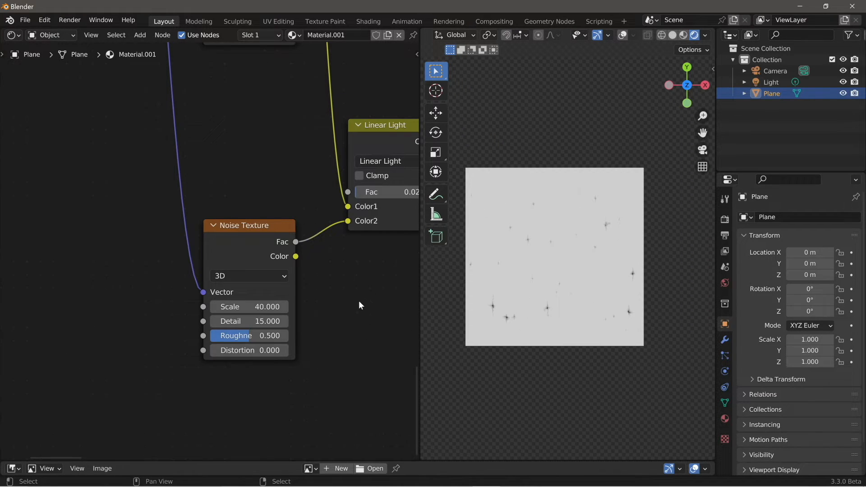
{"action": "scroll", "coordinate": [361, 302], "scroll_direction": "down", "scroll_amount": 6}
{"action": "middle_click_drag", "start_coordinate": [372, 315], "coordinate": [256, 266], "text": "ctrl"}
{"action": "right_click_drag", "start_coordinate": [246, 255], "coordinate": [250, 293], "text": "ctrl+shift"}
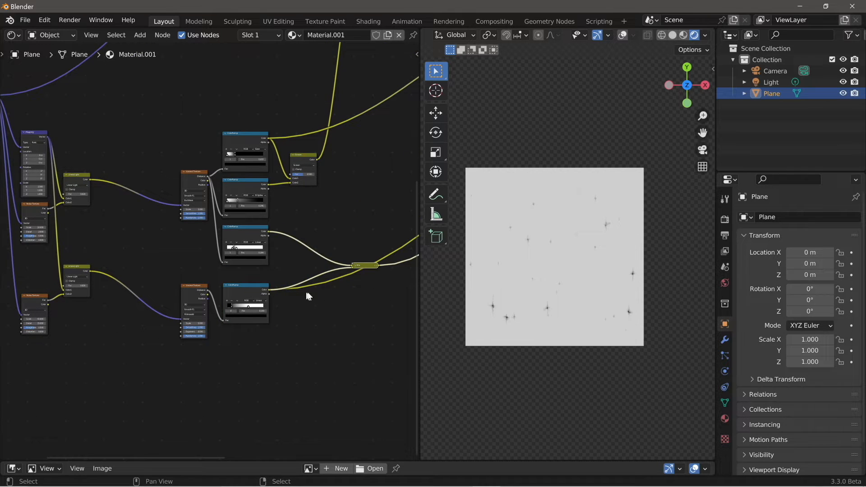
Step: Move the new Mix node closer to its ColorRamps, expand it and set its blend mode to Multiply
{"action": "middle_click_drag", "start_coordinate": [333, 292], "coordinate": [238, 304]}
{"action": "scroll", "coordinate": [238, 303], "scroll_direction": "up", "scroll_amount": 1}
{"action": "left_click_drag", "start_coordinate": [278, 284], "coordinate": [245, 236]}
{"action": "key", "text": "h"}
{"action": "left_click", "coordinate": [246, 239]}
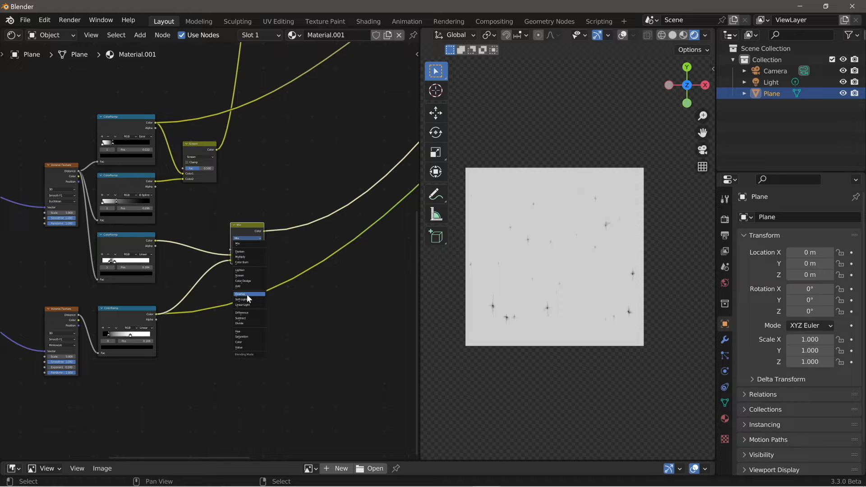
{"action": "left_click", "coordinate": [242, 257]}
{"action": "scroll", "coordinate": [246, 280], "scroll_direction": "up", "scroll_amount": 1}
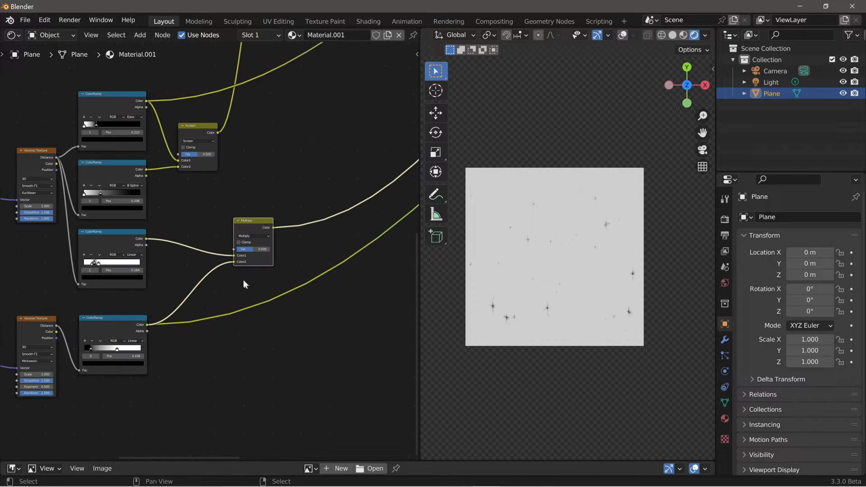
Step: Preview both input ColorRamps and the Multiply node, and set the Multiply factor to 1.000
{"action": "left_click", "coordinate": [130, 280], "text": "ctrl+shift"}
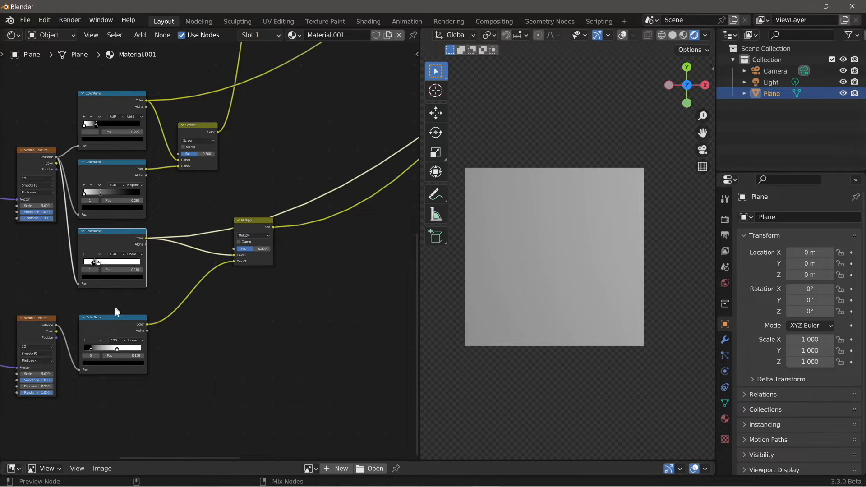
{"action": "left_click", "coordinate": [116, 321], "text": "ctrl+shift"}
{"action": "scroll", "coordinate": [542, 340], "scroll_direction": "up", "scroll_amount": 3}
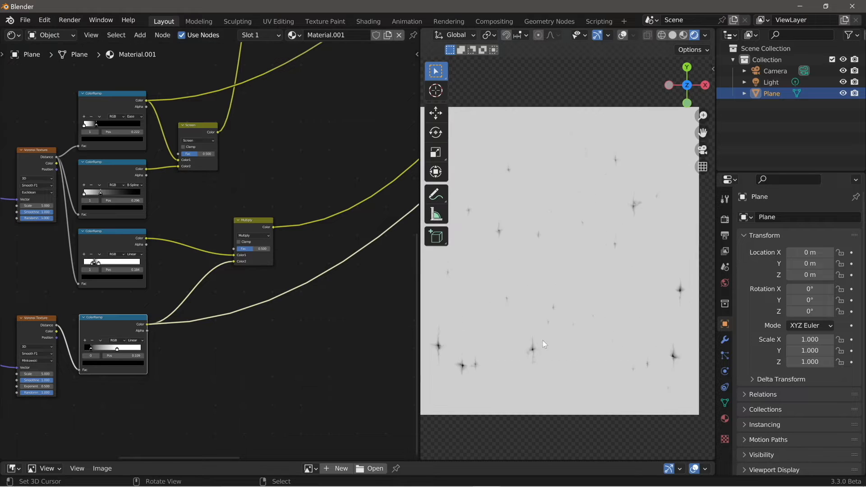
{"action": "scroll", "coordinate": [546, 325], "scroll_direction": "up", "scroll_amount": 1}
{"action": "left_click", "coordinate": [265, 226], "text": "ctrl+shift"}
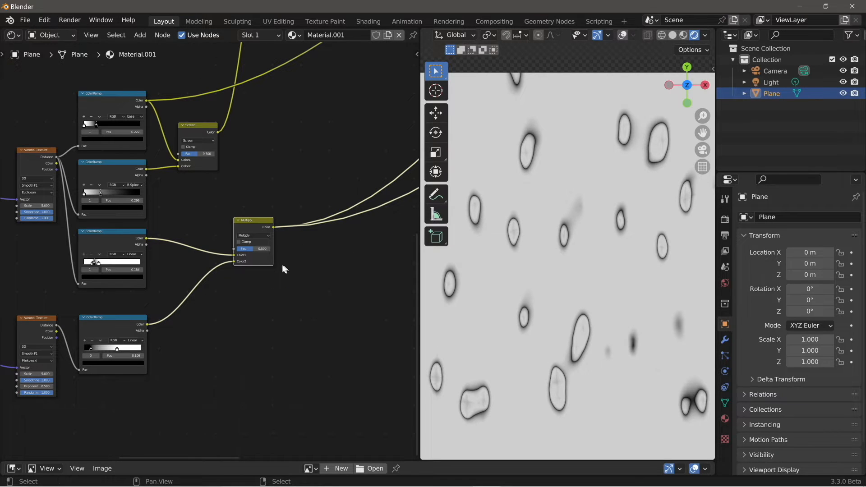
{"action": "left_click_drag", "start_coordinate": [251, 252], "coordinate": [271, 251]}
Step: Examine the star-shaped cracks inside the knot outlines across the plane
{"action": "middle_click_drag", "start_coordinate": [441, 331], "coordinate": [510, 340], "text": "shift"}
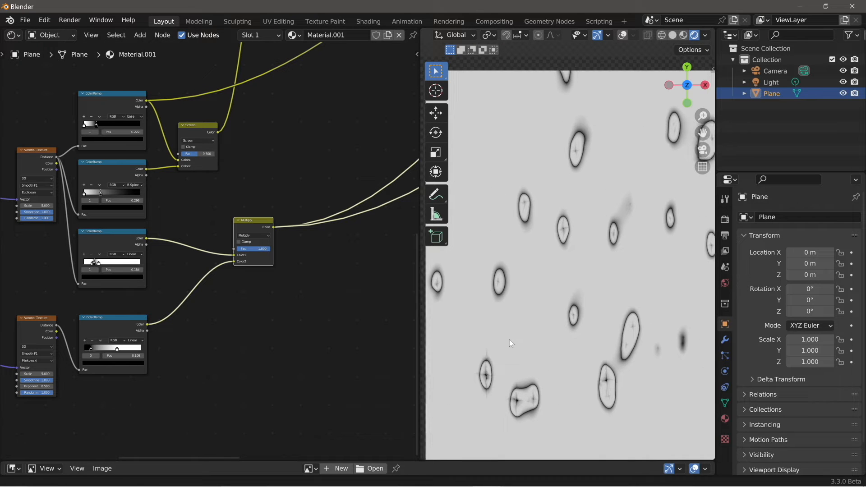
{"action": "middle_click_drag", "start_coordinate": [545, 301], "coordinate": [537, 257], "text": "shift"}
{"action": "middle_click_drag", "start_coordinate": [455, 206], "coordinate": [477, 218], "text": "shift"}
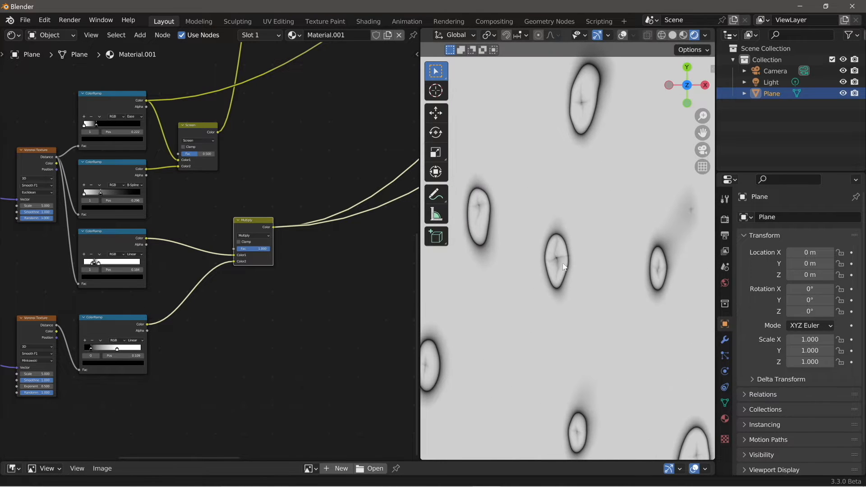
{"action": "middle_click_drag", "start_coordinate": [683, 259], "coordinate": [698, 182], "text": "ctrl"}
{"action": "middle_click_drag", "start_coordinate": [669, 400], "coordinate": [649, 334], "text": "shift"}
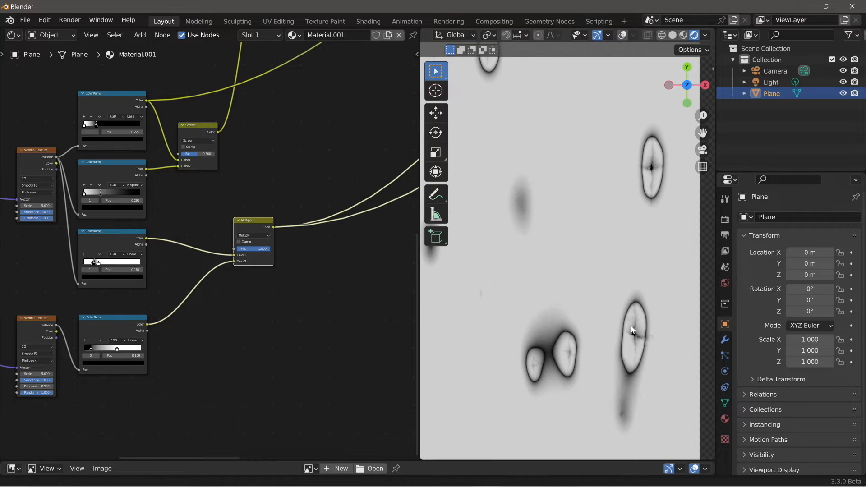
{"action": "middle_click_drag", "start_coordinate": [655, 200], "coordinate": [592, 235], "text": "ctrl"}
Step: Switch the preview back to the Principled BSDF and examine the knots in the finished wood color up close
{"action": "scroll", "coordinate": [267, 193], "scroll_direction": "down", "scroll_amount": 5}
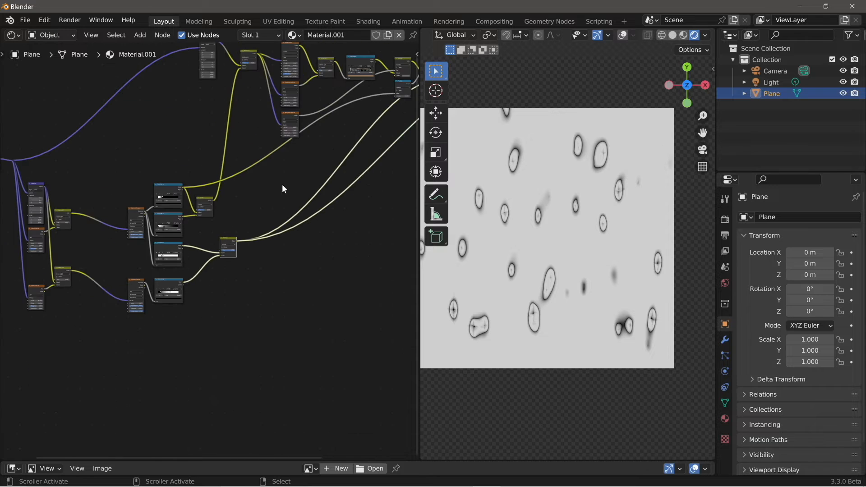
{"action": "middle_click_drag", "start_coordinate": [282, 188], "coordinate": [203, 212]}
{"action": "middle_click_drag", "start_coordinate": [228, 235], "coordinate": [224, 253]}
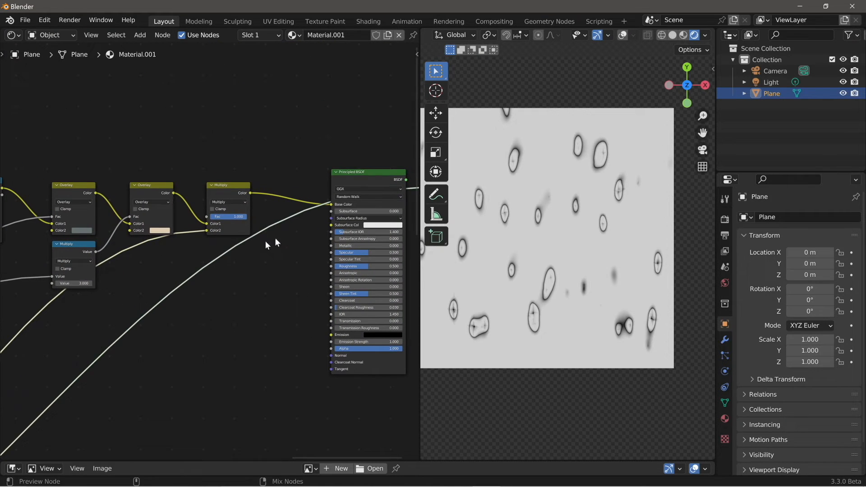
{"action": "left_click", "coordinate": [367, 175], "text": "ctrl+shift"}
{"action": "middle_click_drag", "start_coordinate": [491, 302], "coordinate": [520, 328], "text": "shift"}
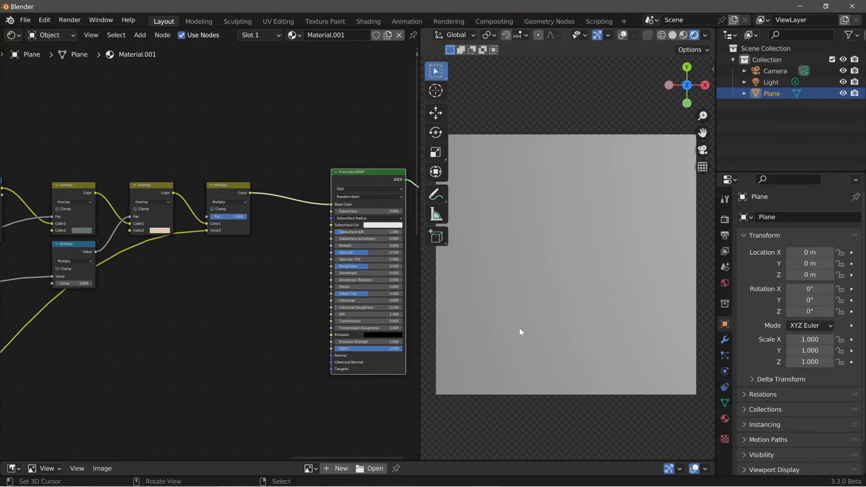
{"action": "middle_click_drag", "start_coordinate": [520, 371], "coordinate": [540, 266], "text": "ctrl"}
{"action": "middle_click_drag", "start_coordinate": [527, 302], "coordinate": [674, 140], "text": "shift"}
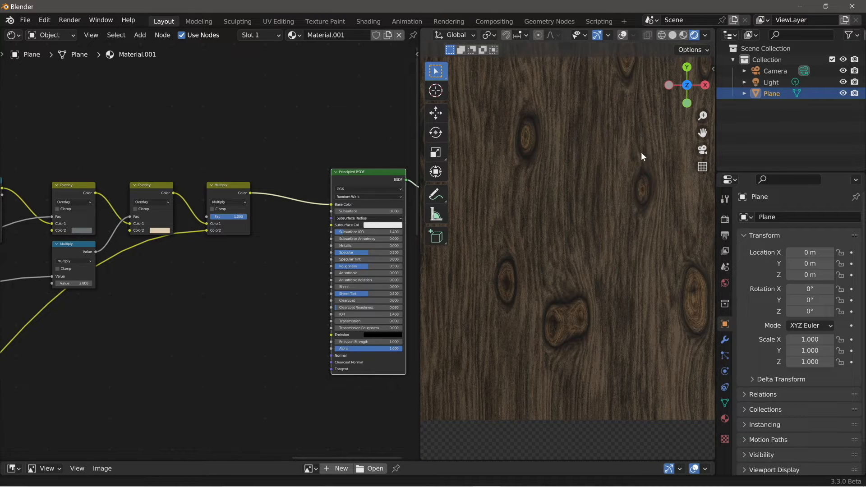
{"action": "middle_click_drag", "start_coordinate": [569, 317], "coordinate": [484, 206], "text": "ctrl"}
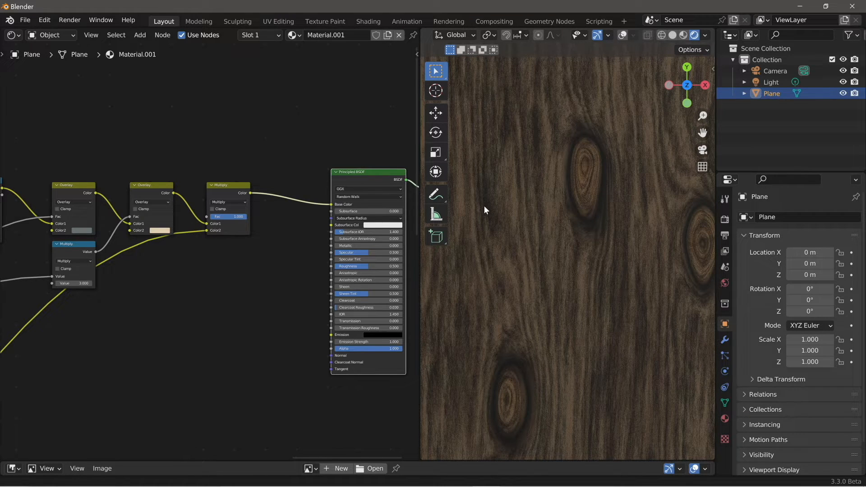
Step: Examine the knots, their dark outlines and the cracks across the whole wood plane, including its edge
{"action": "scroll", "coordinate": [484, 206], "scroll_direction": "down", "scroll_amount": 5}
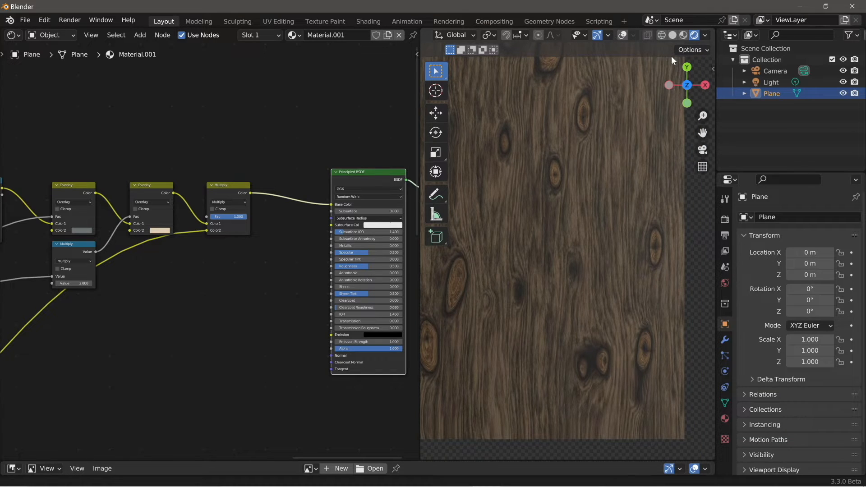
{"action": "scroll", "coordinate": [641, 304], "scroll_direction": "up", "scroll_amount": 4}
{"action": "middle_click_drag", "start_coordinate": [642, 304], "coordinate": [588, 283], "text": "shift"}
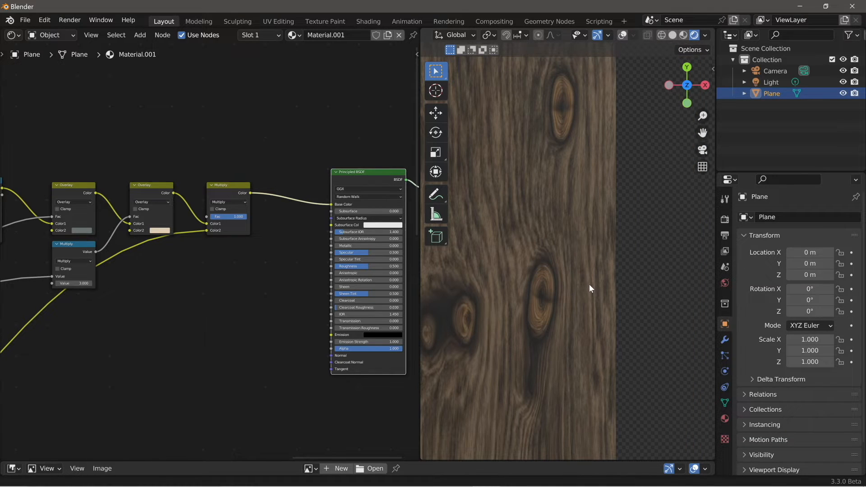
{"action": "scroll", "coordinate": [535, 198], "scroll_direction": "up", "scroll_amount": 2}
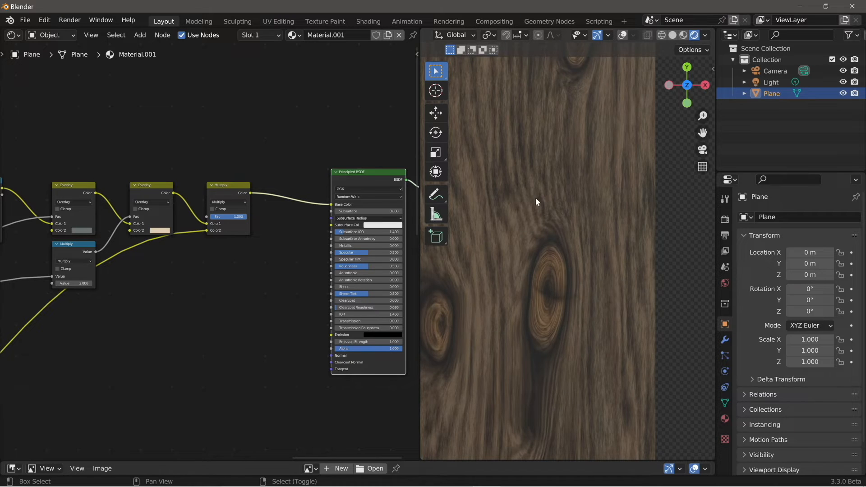
{"action": "middle_click_drag", "start_coordinate": [534, 198], "coordinate": [592, 220], "text": "shift"}
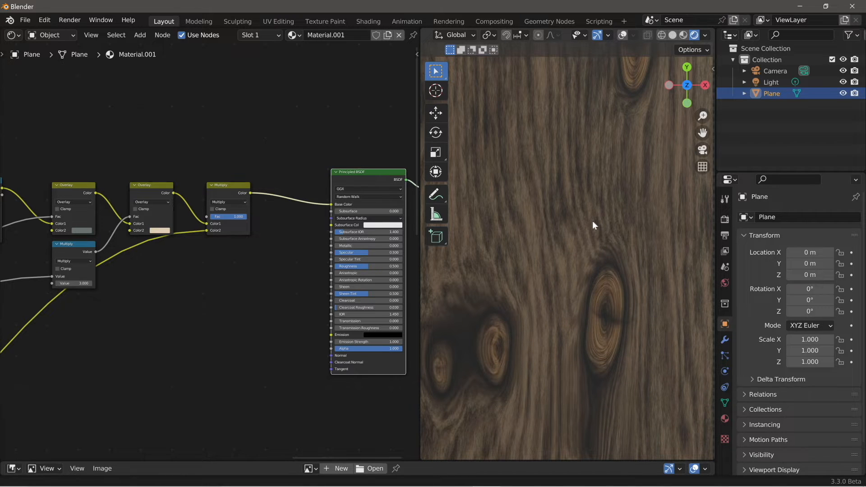
{"action": "scroll", "coordinate": [591, 220], "scroll_direction": "down", "scroll_amount": 5}
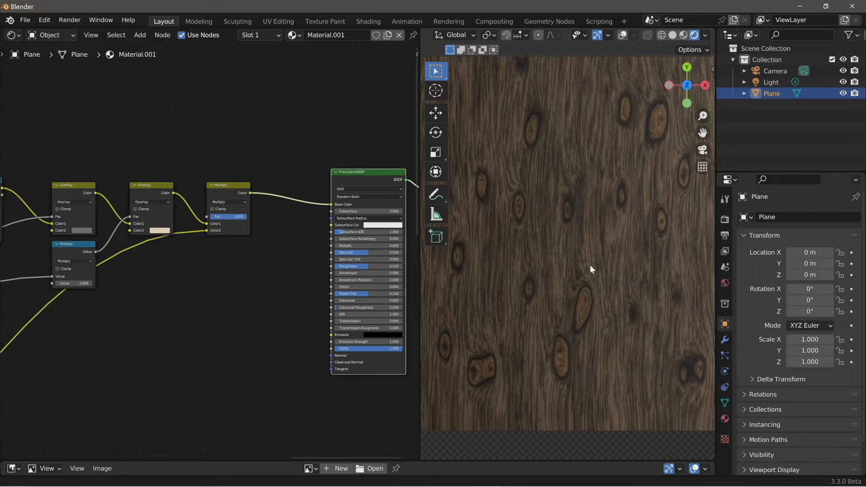
{"action": "scroll", "coordinate": [590, 266], "scroll_direction": "down", "scroll_amount": 2}
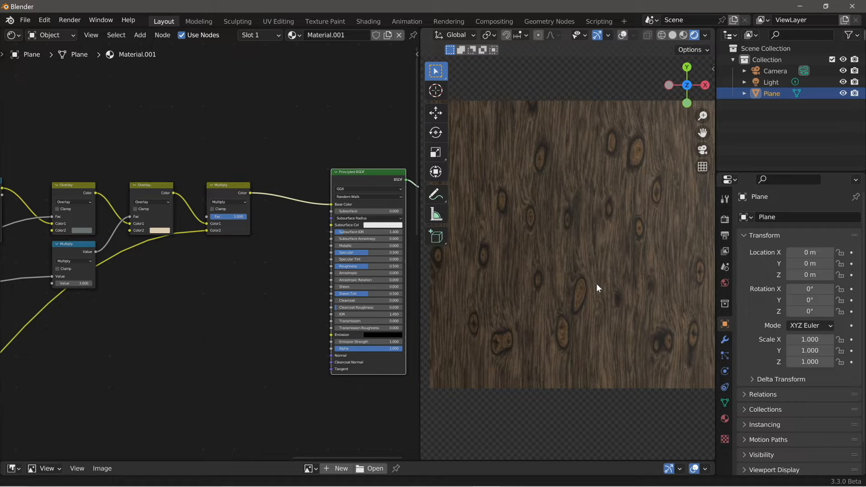
{"action": "key", "text": "KP_Decimal"}
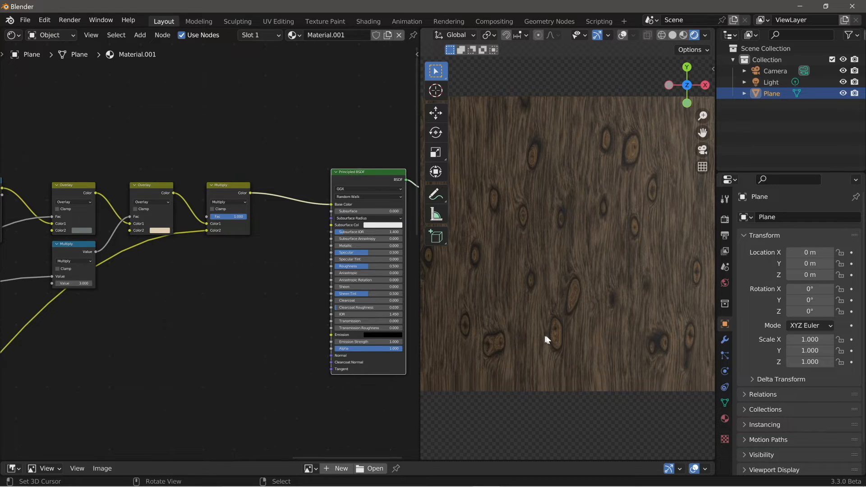
Step: Lighten the middle stop of the knot-outline ColorRamp feeding the Multiply mix to a grey with value 0.166
{"action": "scroll", "coordinate": [224, 234], "scroll_direction": "up", "scroll_amount": 2}
{"action": "scroll", "coordinate": [224, 235], "scroll_direction": "up", "scroll_amount": 2}
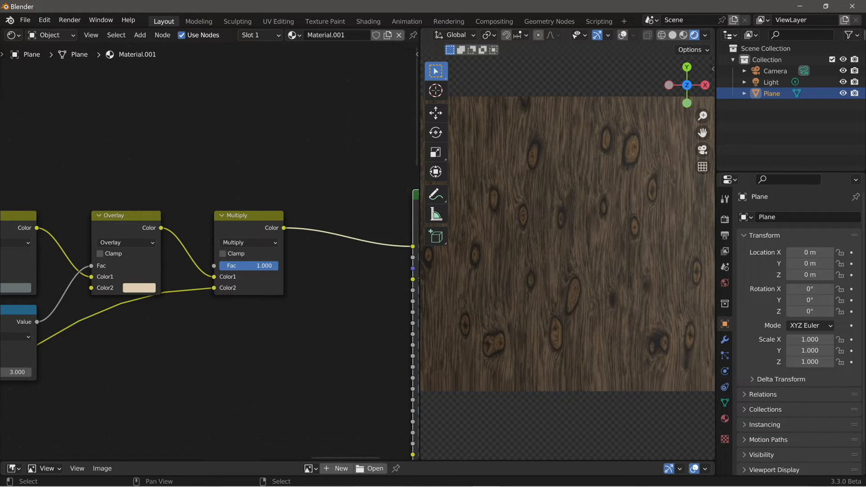
{"action": "mouse_move", "coordinate": [277, 265]}
{"action": "left_mouse_down"}
{"action": "mouse_move", "coordinate": [246, 266]}
{"action": "mouse_move", "coordinate": [278, 266]}
{"action": "left_mouse_up"}
{"action": "scroll", "coordinate": [149, 386], "scroll_direction": "down", "scroll_amount": 2}
{"action": "middle_click_drag", "start_coordinate": [149, 387], "coordinate": [282, 309]}
{"action": "scroll", "coordinate": [282, 310], "scroll_direction": "down", "scroll_amount": 5}
{"action": "scroll", "coordinate": [279, 307], "scroll_direction": "down", "scroll_amount": 3}
{"action": "middle_click_drag", "start_coordinate": [59, 364], "coordinate": [298, 217]}
{"action": "scroll", "coordinate": [253, 305], "scroll_direction": "up", "scroll_amount": 3}
{"action": "middle_click_drag", "start_coordinate": [263, 304], "coordinate": [273, 144], "text": "ctrl"}
{"action": "middle_click_drag", "start_coordinate": [290, 328], "coordinate": [283, 267]}
{"action": "middle_click_drag", "start_coordinate": [270, 306], "coordinate": [264, 256], "text": "ctrl"}
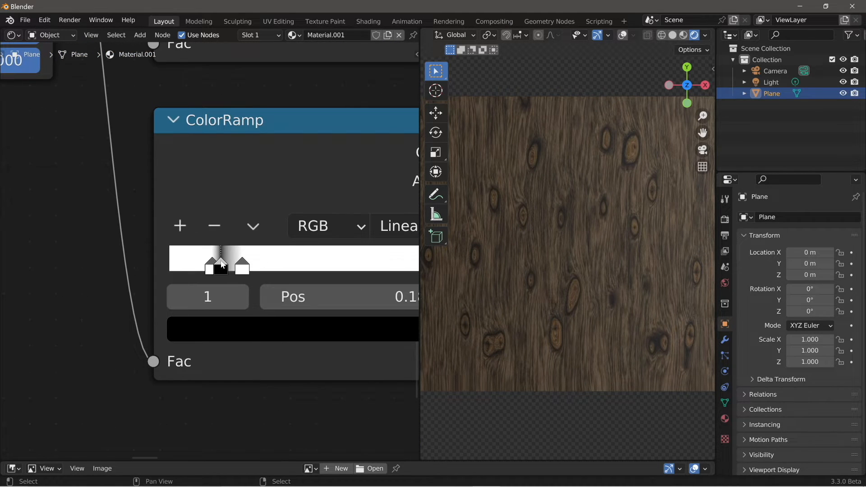
{"action": "scroll", "coordinate": [247, 334], "scroll_direction": "down", "scroll_amount": 2}
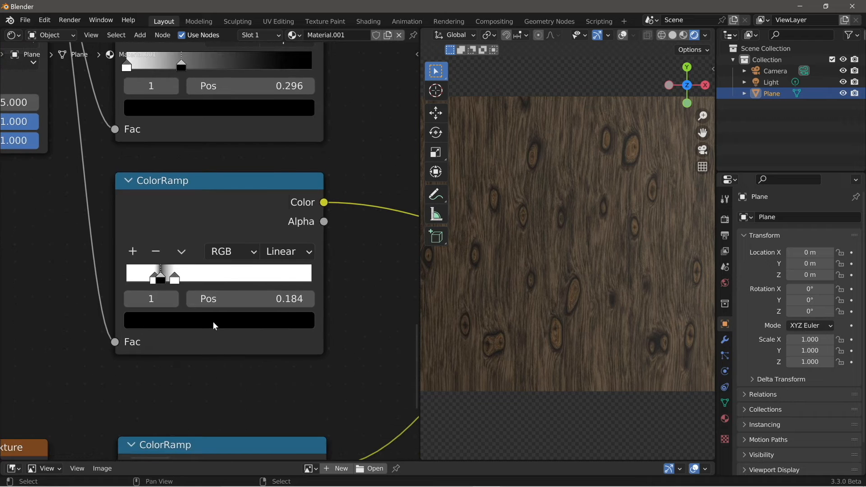
{"action": "left_click", "coordinate": [213, 321]}
{"action": "mouse_move", "coordinate": [225, 273]}
{"action": "left_mouse_down"}
{"action": "mouse_move", "coordinate": [325, 273]}
{"action": "mouse_move", "coordinate": [223, 272]}
{"action": "left_mouse_up"}
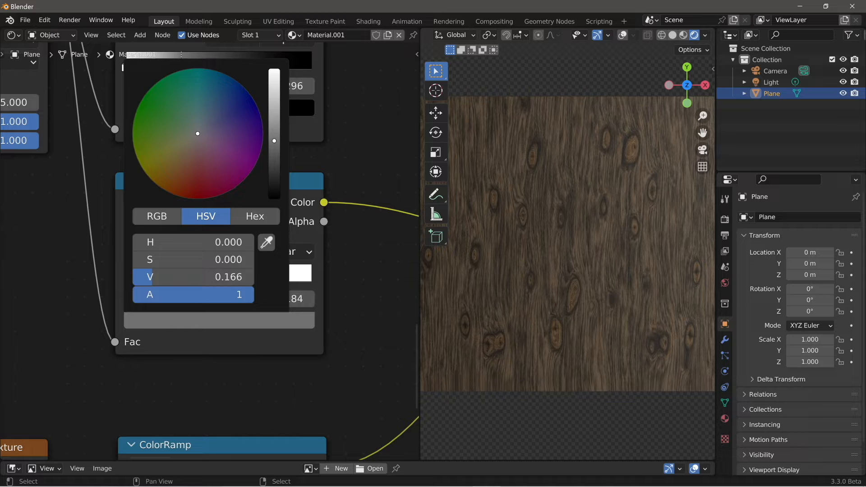
{"action": "scroll", "coordinate": [358, 286], "scroll_direction": "down", "scroll_amount": 3}
{"action": "scroll", "coordinate": [649, 275], "scroll_direction": "down", "scroll_amount": 1}
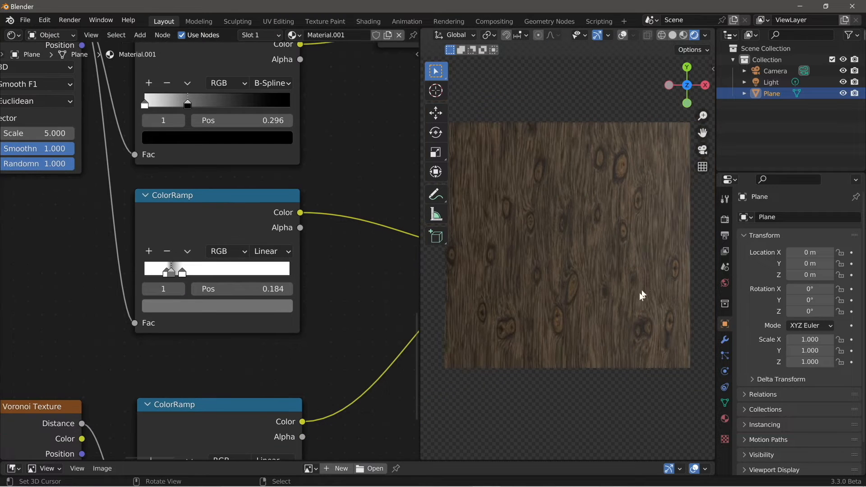
{"action": "scroll", "coordinate": [638, 288], "scroll_direction": "down", "scroll_amount": 1}
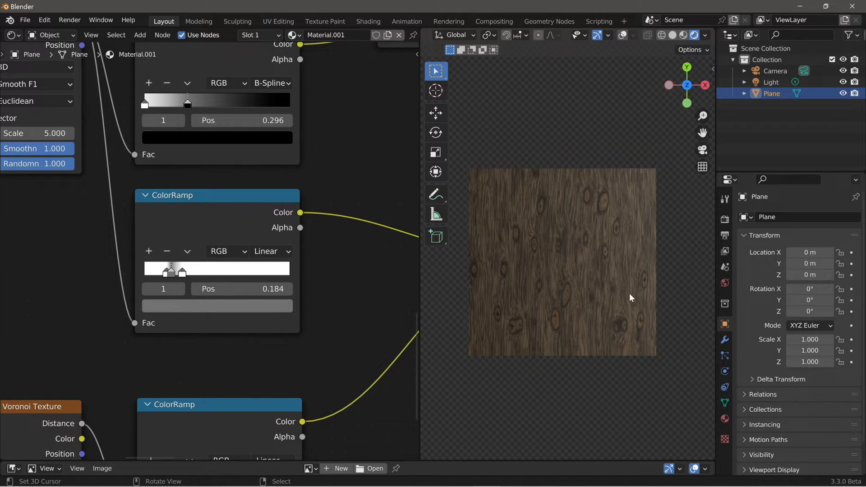
Step: Shift the black stop of the star-crack ColorRamp to position 0.082 and check the knots on the plane
{"action": "scroll", "coordinate": [235, 388], "scroll_direction": "down", "scroll_amount": 4, "text": "shift"}
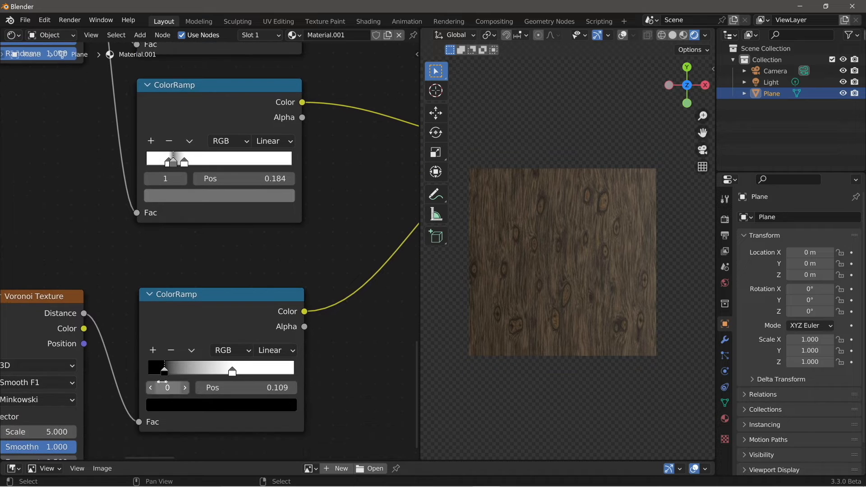
{"action": "left_click_drag", "start_coordinate": [163, 371], "coordinate": [158, 372]}
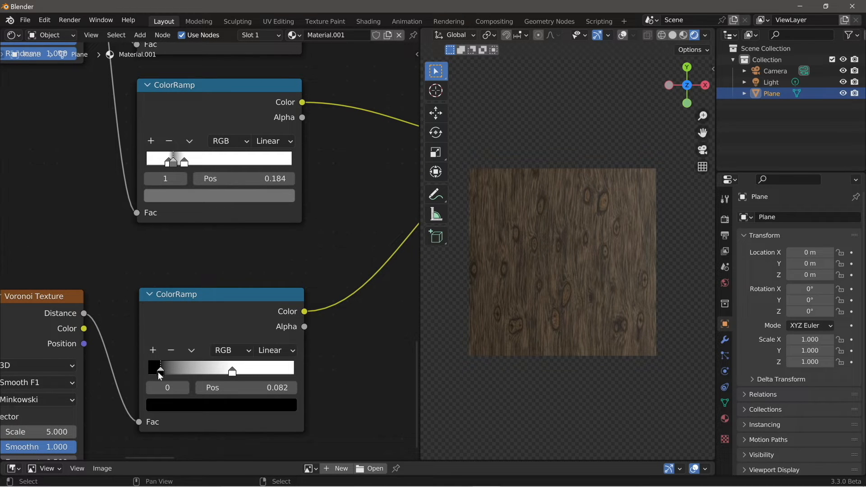
{"action": "scroll", "coordinate": [497, 374], "scroll_direction": "up", "scroll_amount": 1}
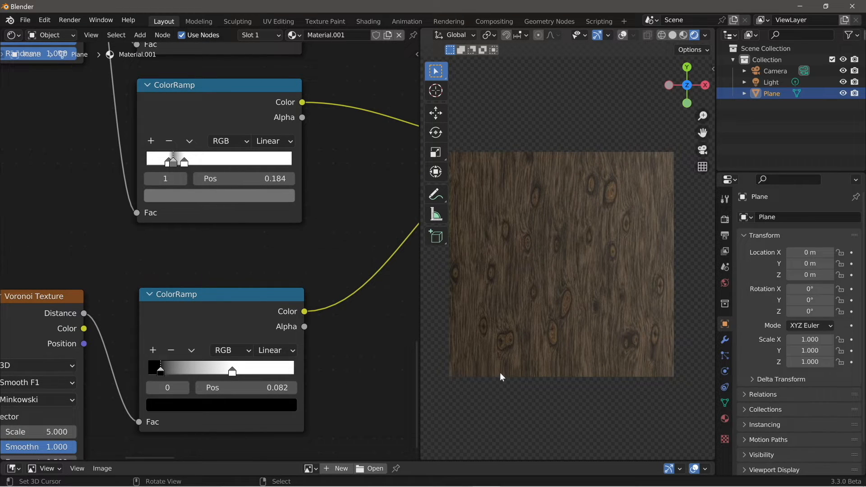
{"action": "scroll", "coordinate": [499, 376], "scroll_direction": "up", "scroll_amount": 1}
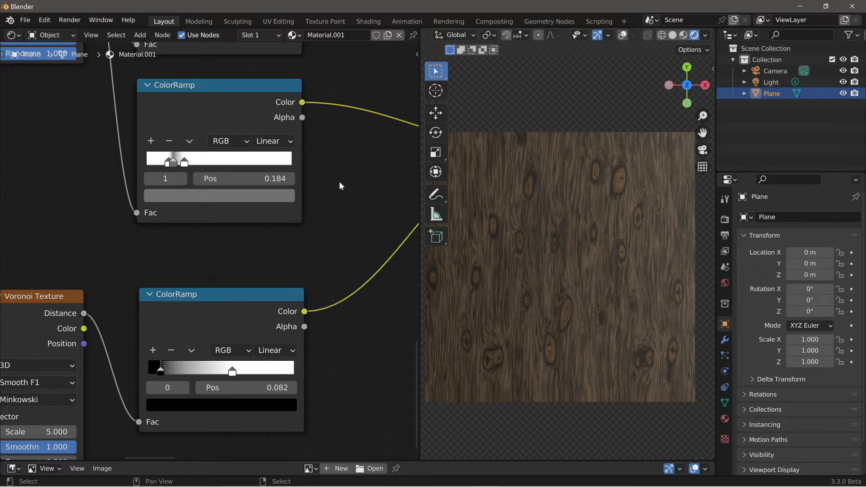
Step: Try a factor of 1.000 on the Difference node, and return it to 0.500
{"action": "scroll", "coordinate": [339, 183], "scroll_direction": "down", "scroll_amount": 13}
{"action": "middle_click_drag", "start_coordinate": [355, 148], "coordinate": [325, 241]}
{"action": "scroll", "coordinate": [332, 179], "scroll_direction": "down", "scroll_amount": 4}
{"action": "middle_click_drag", "start_coordinate": [333, 170], "coordinate": [306, 226]}
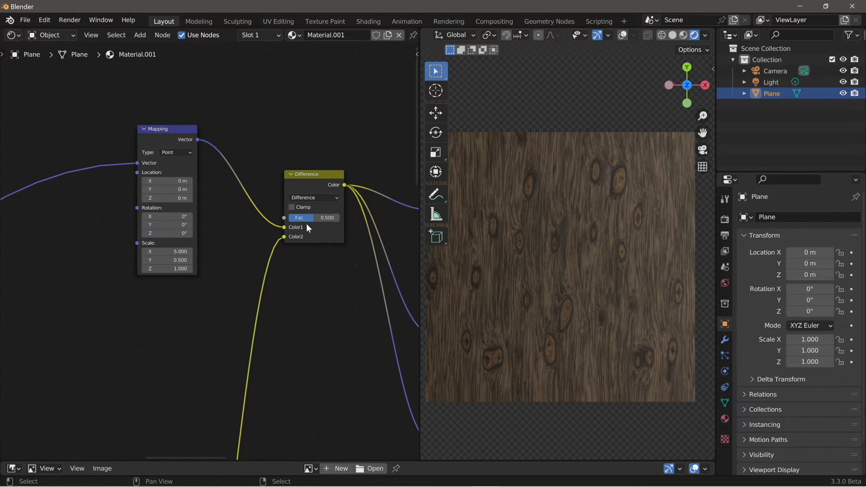
{"action": "left_click_drag", "start_coordinate": [315, 218], "coordinate": [339, 218]}
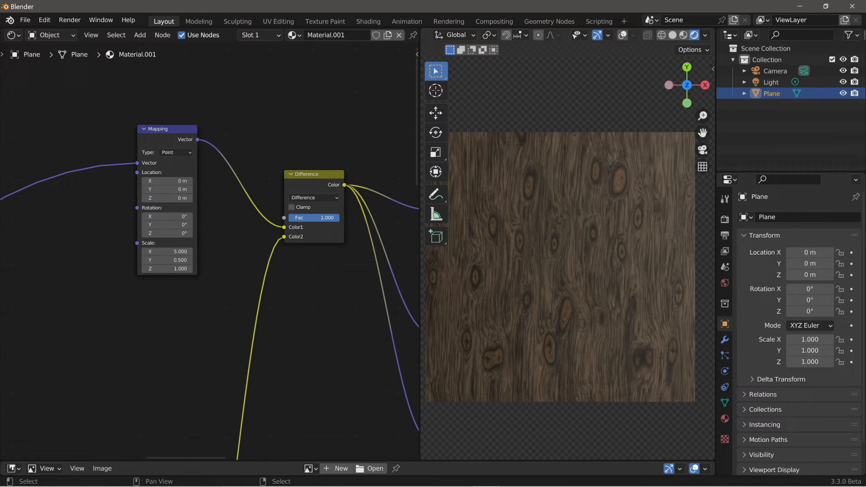
{"action": "left_click_drag", "start_coordinate": [339, 218], "coordinate": [313, 218]}
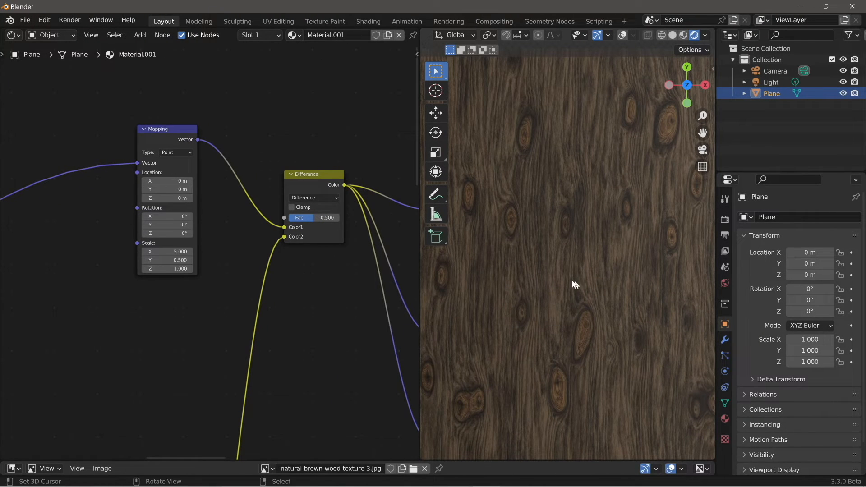
Step: Move the star-crack Voronoi Texture and its ColorRamp up closer to the knot ColorRamps
{"action": "scroll", "coordinate": [259, 271], "scroll_direction": "down", "scroll_amount": 5}
{"action": "middle_click_drag", "start_coordinate": [263, 299], "coordinate": [254, 237]}
{"action": "scroll", "coordinate": [240, 267], "scroll_direction": "down", "scroll_amount": 6}
{"action": "scroll", "coordinate": [255, 237], "scroll_direction": "up", "scroll_amount": 4}
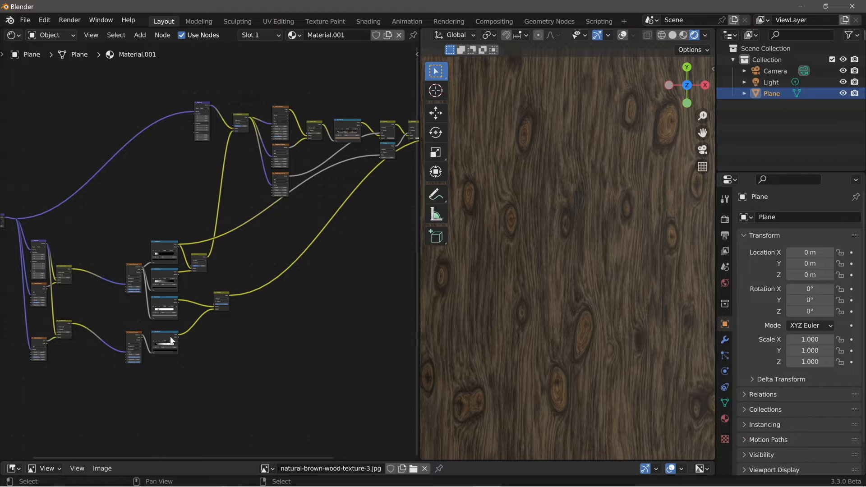
{"action": "scroll", "coordinate": [171, 340], "scroll_direction": "up", "scroll_amount": 3}
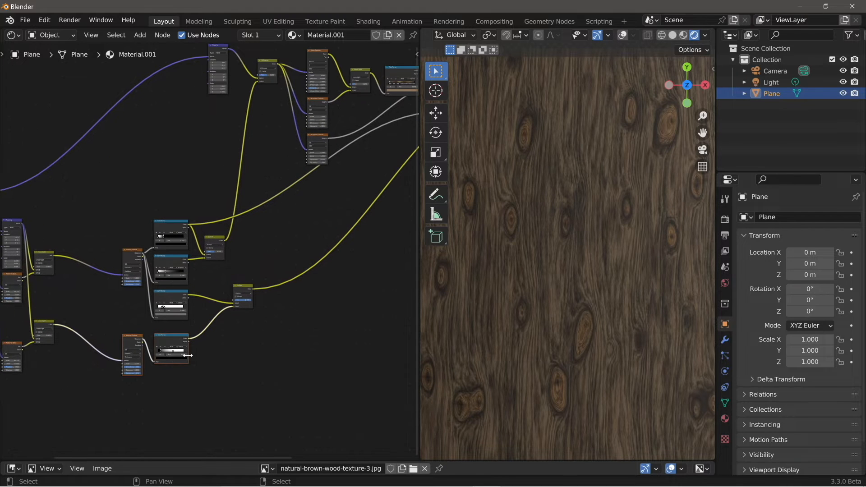
{"action": "key", "text": "g"}
{"action": "left_click", "coordinate": [182, 345]}
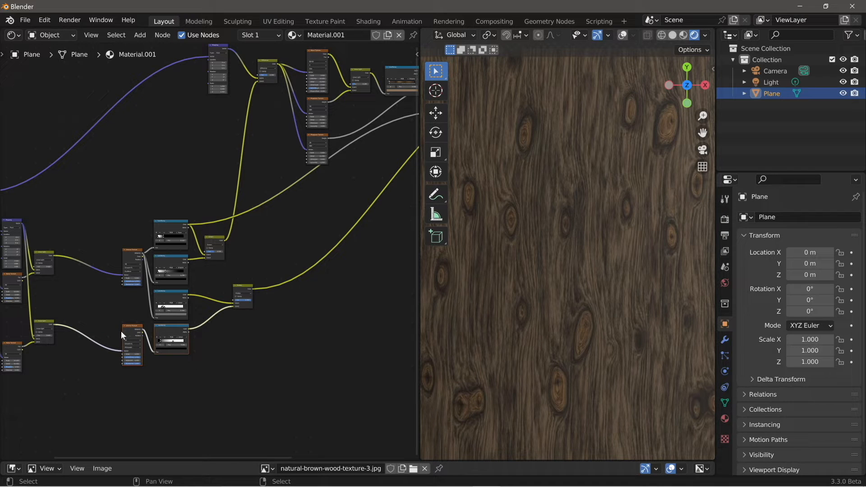
Step: Duplicate the crack Voronoi Texture and ColorRamp below the Musgrave Textures, and connect the Difference color to the copied Voronoi's vector
{"action": "left_click_drag", "start_coordinate": [120, 330], "coordinate": [176, 344]}
{"action": "scroll", "coordinate": [204, 338], "scroll_direction": "down", "scroll_amount": 6}
{"action": "middle_click_drag", "start_coordinate": [222, 333], "coordinate": [172, 363]}
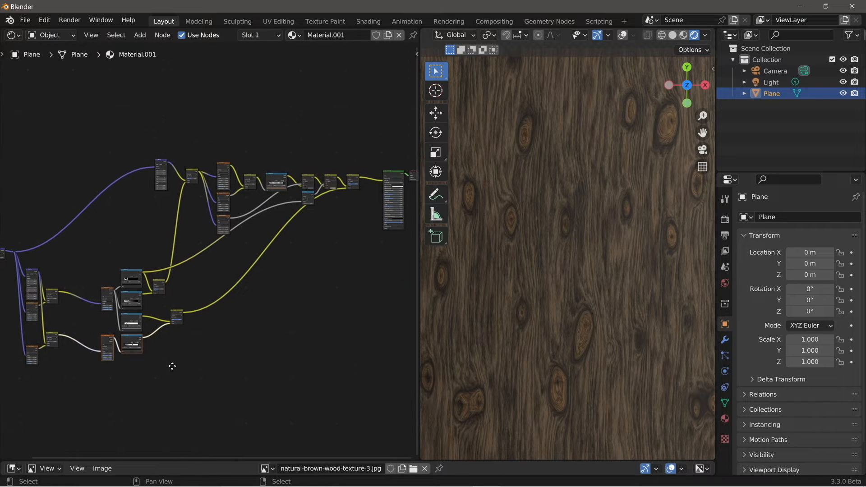
{"action": "key", "text": "shift+d"}
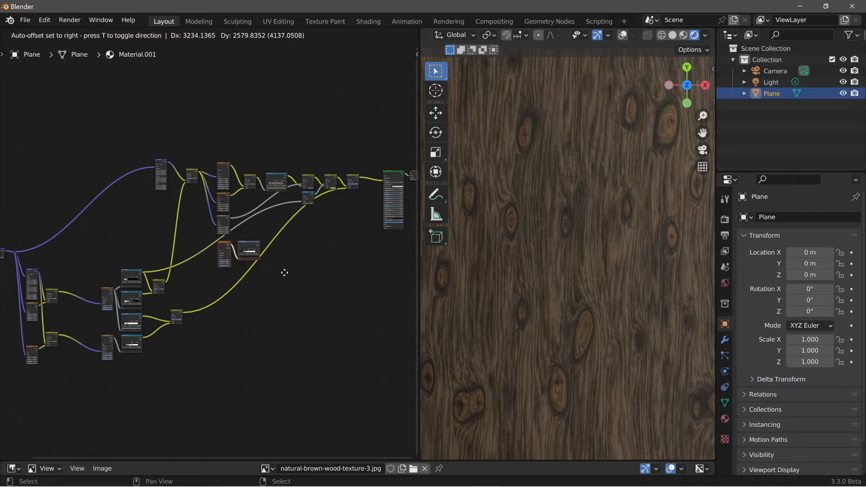
{"action": "left_click", "coordinate": [283, 272]}
{"action": "middle_click_drag", "start_coordinate": [283, 273], "coordinate": [271, 214], "text": "ctrl"}
{"action": "left_click_drag", "start_coordinate": [168, 88], "coordinate": [213, 302]}
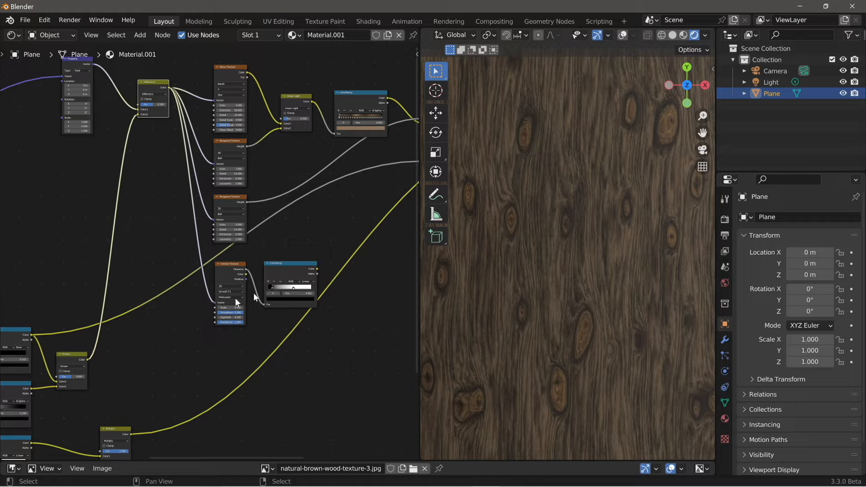
Step: Preview the duplicated ColorRamp on the plane, and move it with its Voronoi Texture farther from the Difference node
{"action": "left_click", "coordinate": [279, 270], "text": "ctrl+shift"}
{"action": "scroll", "coordinate": [466, 267], "scroll_direction": "down", "scroll_amount": 2}
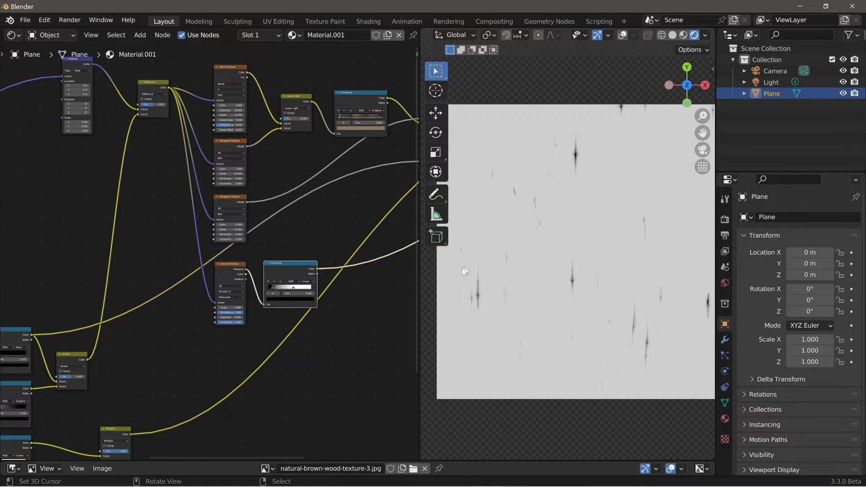
{"action": "scroll", "coordinate": [212, 249], "scroll_direction": "down", "scroll_amount": 1}
{"action": "left_click_drag", "start_coordinate": [208, 275], "coordinate": [297, 282]}
{"action": "middle_click_drag", "start_coordinate": [297, 281], "coordinate": [262, 295]}
{"action": "key", "text": "g"}
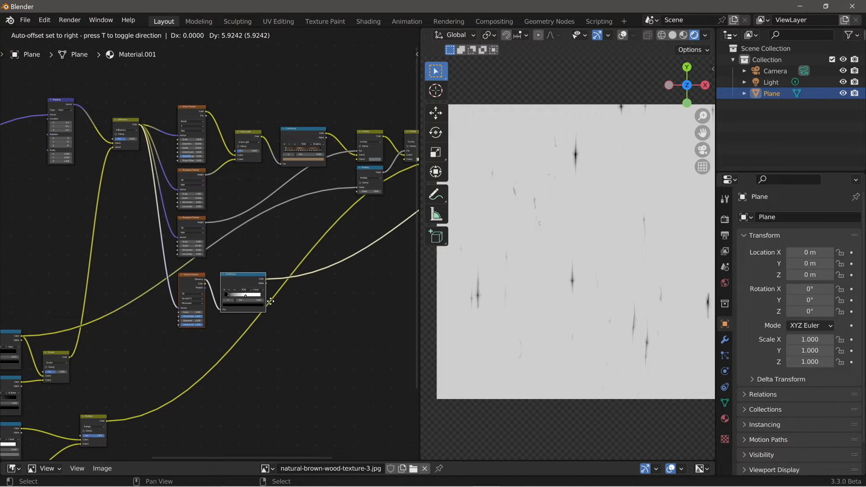
{"action": "left_click", "coordinate": [353, 298]}
Step: Insert a Mapping node between the Difference node and the duplicated Voronoi Texture, aligned below the Musgrave Textures
{"action": "key", "text": "shift+a"}
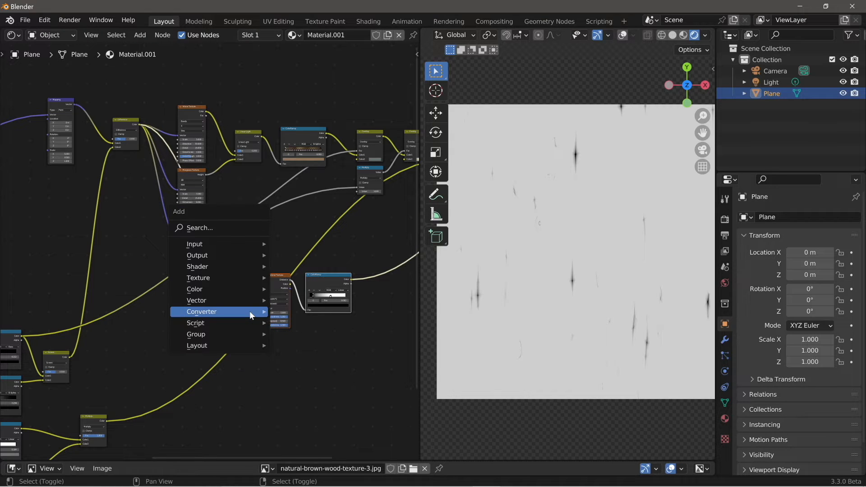
{"action": "mouse_move", "coordinate": [250, 310]}
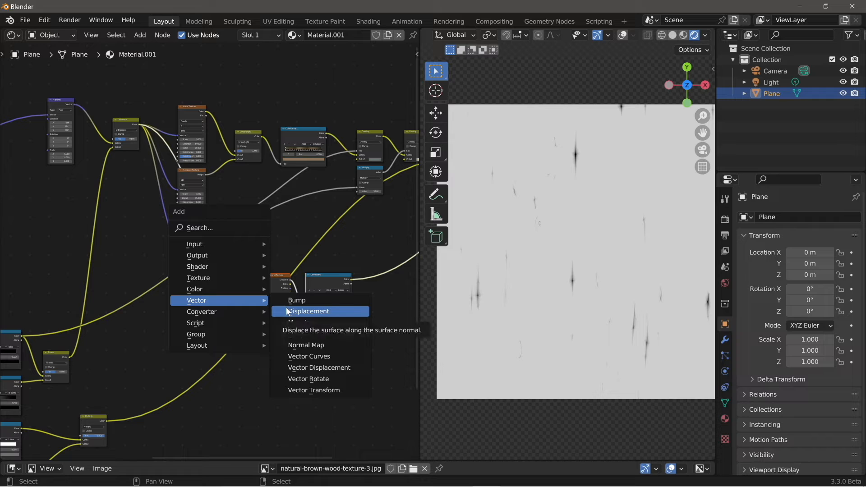
{"action": "left_click", "coordinate": [296, 322]}
{"action": "left_click", "coordinate": [216, 275]}
{"action": "key", "text": "g"}
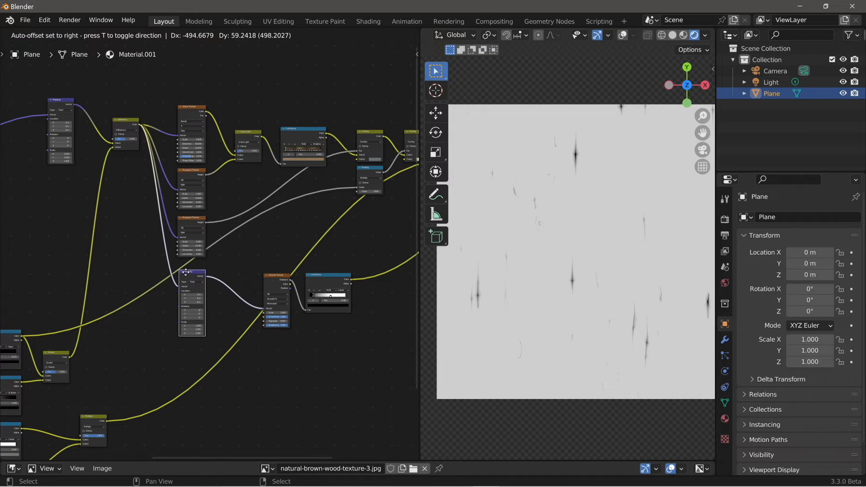
{"action": "left_click", "coordinate": [185, 273]}
Step: Set the new Mapping node's scale to X 5.000 and Y 0.200 to stretch the cracks along the grain
{"action": "scroll", "coordinate": [198, 369], "scroll_direction": "up", "scroll_amount": 1}
{"action": "scroll", "coordinate": [194, 393], "scroll_direction": "up", "scroll_amount": 1}
{"action": "scroll", "coordinate": [201, 392], "scroll_direction": "up", "scroll_amount": 2}
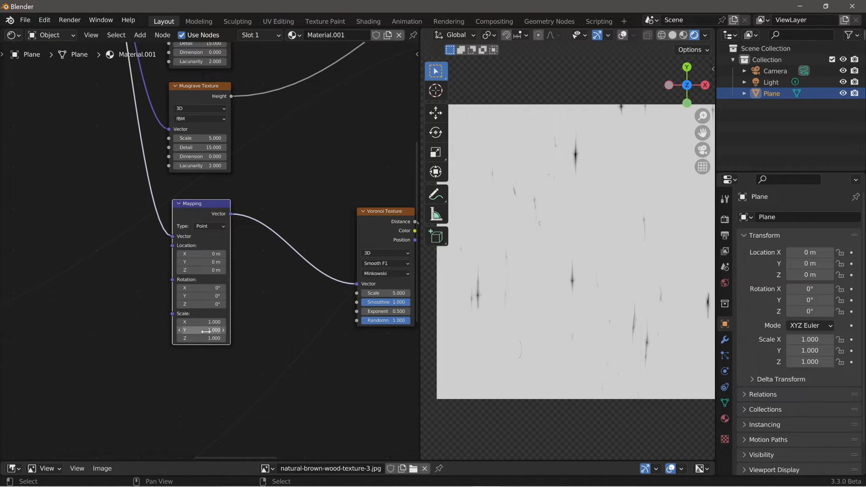
{"action": "mouse_move", "coordinate": [201, 330]}
{"action": "left_mouse_down", "text": "shift"}
{"action": "mouse_move", "coordinate": [164, 330]}
{"action": "mouse_move", "coordinate": [221, 322]}
{"action": "left_mouse_up", "text": "shift"}
{"action": "scroll", "coordinate": [535, 312], "scroll_direction": "up", "scroll_amount": 2}
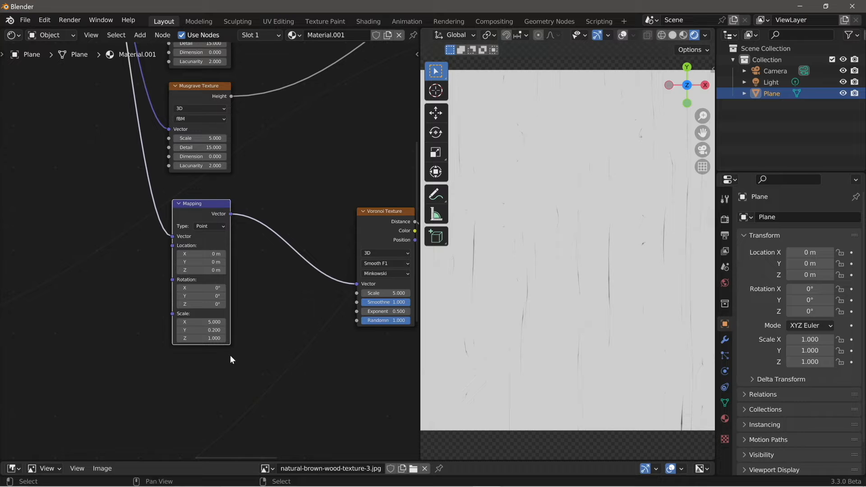
Step: Set the duplicated crack ColorRamp's white stop to position 1.000 and its black stop to 0.856 to strengthen the cracks
{"action": "middle_click_drag", "start_coordinate": [225, 357], "coordinate": [168, 365]}
{"action": "scroll", "coordinate": [266, 379], "scroll_direction": "up", "scroll_amount": 2}
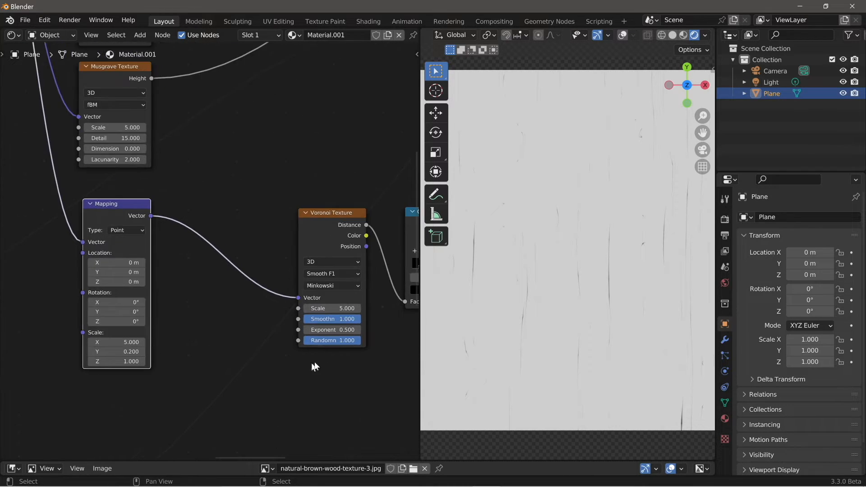
{"action": "middle_click_drag", "start_coordinate": [319, 362], "coordinate": [262, 365]}
{"action": "scroll", "coordinate": [268, 367], "scroll_direction": "up", "scroll_amount": 1}
{"action": "middle_click_drag", "start_coordinate": [358, 330], "coordinate": [213, 330]}
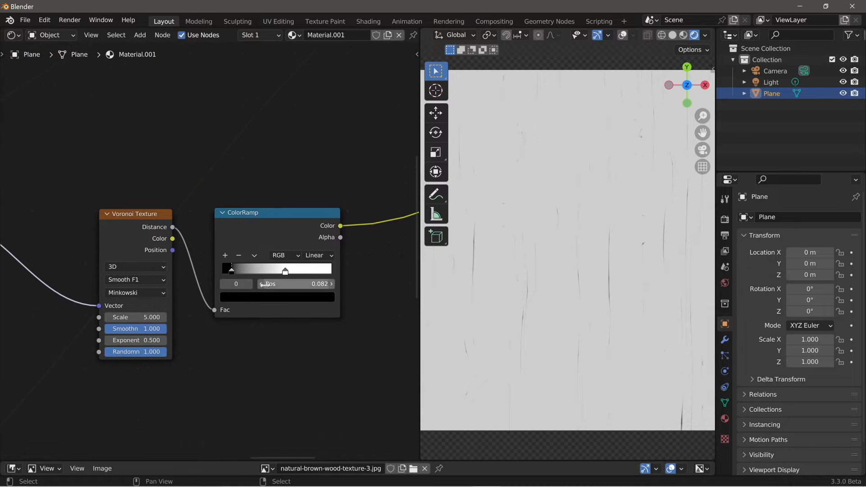
{"action": "left_click_drag", "start_coordinate": [289, 276], "coordinate": [395, 268]}
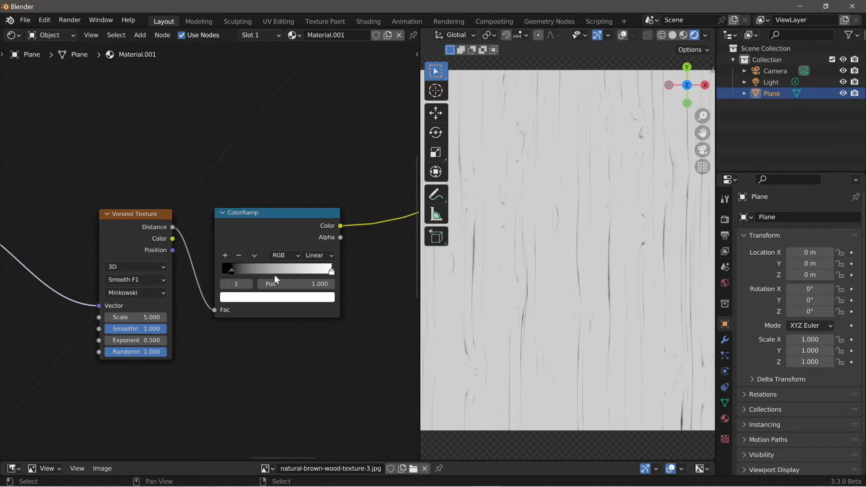
{"action": "left_click_drag", "start_coordinate": [231, 269], "coordinate": [321, 270]}
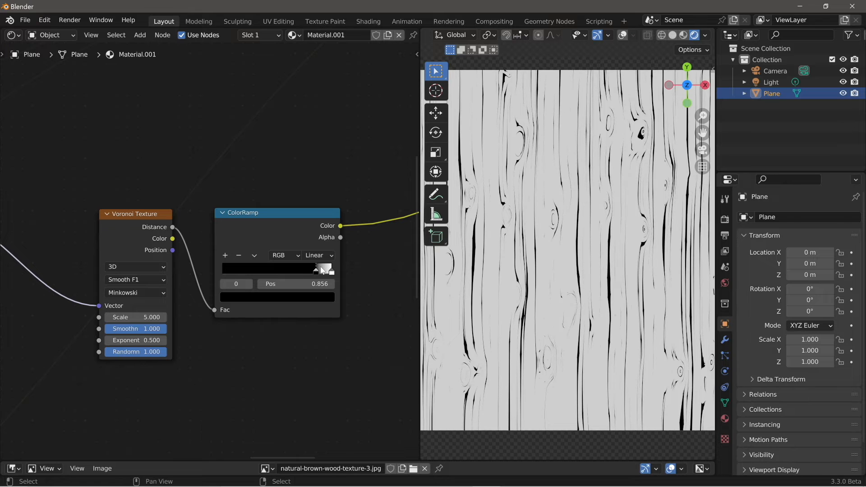
Step: Set the duplicated crack Voronoi Texture's scale to 15.000 for finer cracks along the grain
{"action": "left_click_drag", "start_coordinate": [135, 317], "coordinate": [111, 318]}
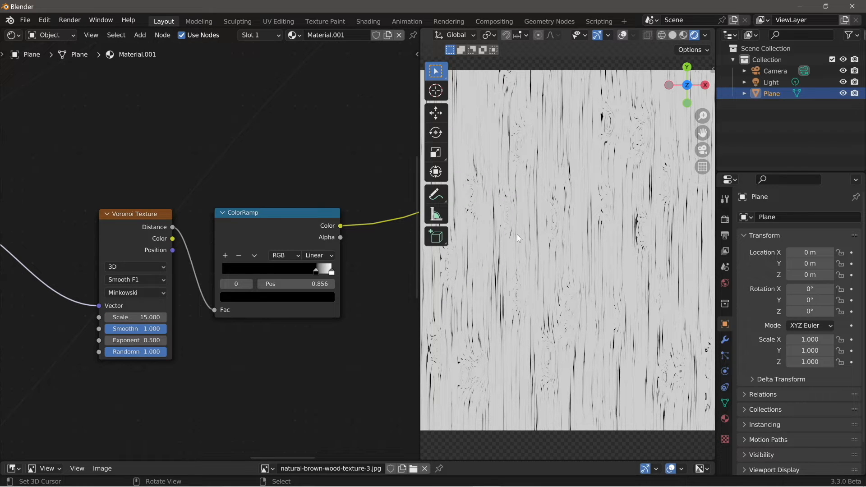
{"action": "scroll", "coordinate": [525, 267], "scroll_direction": "down", "scroll_amount": 2}
{"action": "scroll", "coordinate": [525, 266], "scroll_direction": "up", "scroll_amount": 2}
{"action": "scroll", "coordinate": [525, 267], "scroll_direction": "up", "scroll_amount": 1}
{"action": "scroll", "coordinate": [590, 255], "scroll_direction": "up", "scroll_amount": 2}
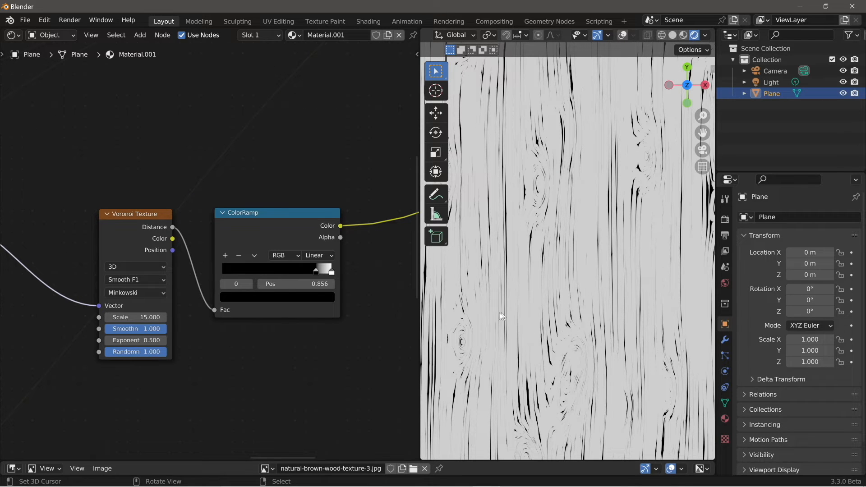
{"action": "left_click", "coordinate": [136, 317]}
{"action": "type", "text": "13.4"}
{"action": "key", "text": "Return"}
{"action": "mouse_move", "coordinate": [135, 317]}
{"action": "left_mouse_down"}
{"action": "mouse_move", "coordinate": [156, 317]}
{"action": "mouse_move", "coordinate": [113, 317]}
{"action": "mouse_move", "coordinate": [283, 317]}
{"action": "mouse_move", "coordinate": [34, 313]}
{"action": "left_mouse_up"}
Step: Move all nodes preceding the Principled BSDF farther away from it to make room for another mix node
{"action": "scroll", "coordinate": [34, 312], "scroll_direction": "down", "scroll_amount": 3}
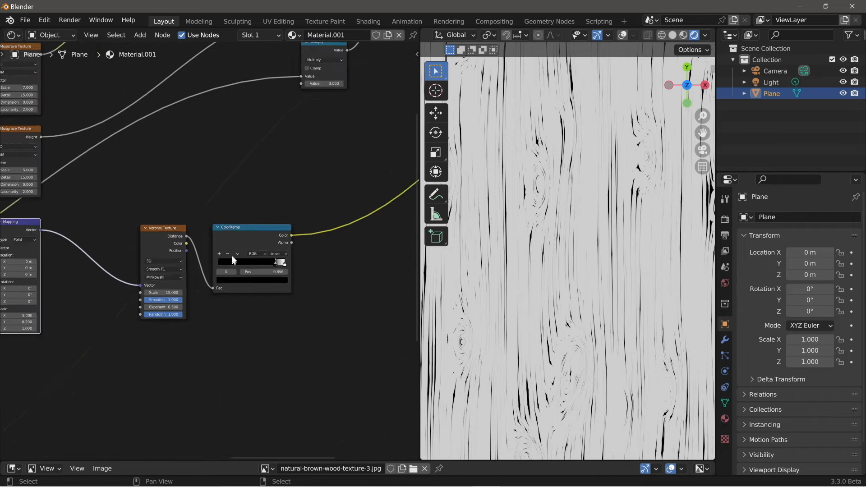
{"action": "scroll", "coordinate": [232, 257], "scroll_direction": "down", "scroll_amount": 5}
{"action": "middle_click_drag", "start_coordinate": [288, 179], "coordinate": [298, 250]}
{"action": "scroll", "coordinate": [272, 248], "scroll_direction": "down", "scroll_amount": 10}
{"action": "scroll", "coordinate": [254, 260], "scroll_direction": "down", "scroll_amount": 2}
{"action": "scroll", "coordinate": [298, 251], "scroll_direction": "down", "scroll_amount": 1}
{"action": "left_click_drag", "start_coordinate": [22, 177], "coordinate": [329, 330]}
{"action": "key", "text": "g"}
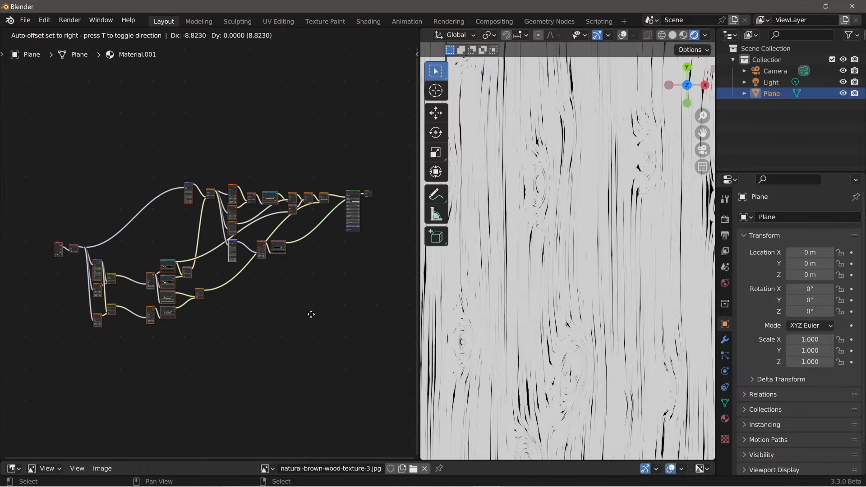
{"action": "left_click", "coordinate": [271, 316]}
Step: Duplicate the final Multiply color node onto the Base Color link, connect the long-crack ColorRamp to its Color2, and preview the result
{"action": "middle_click_drag", "start_coordinate": [319, 257], "coordinate": [323, 207], "text": "ctrl"}
{"action": "left_click", "coordinate": [321, 191]}
{"action": "key", "text": "shift+d"}
{"action": "key", "text": "x"}
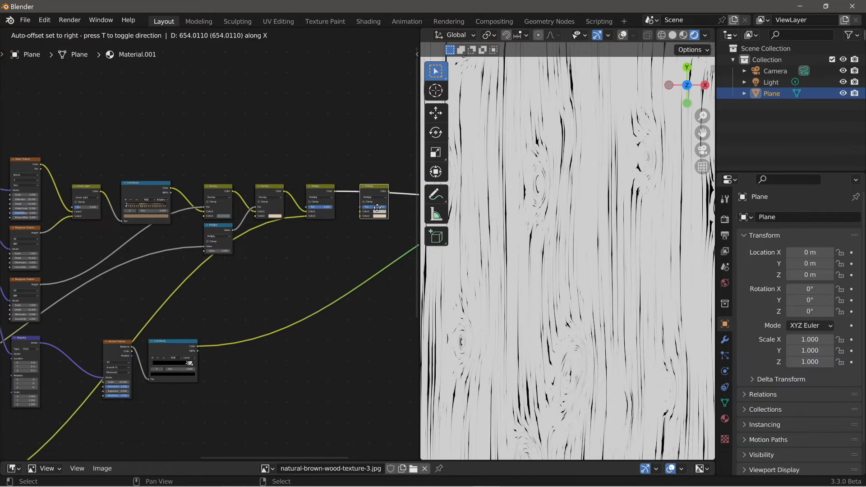
{"action": "left_click", "coordinate": [377, 208]}
{"action": "left_click_drag", "start_coordinate": [198, 346], "coordinate": [361, 216]}
{"action": "left_click", "coordinate": [368, 191]}
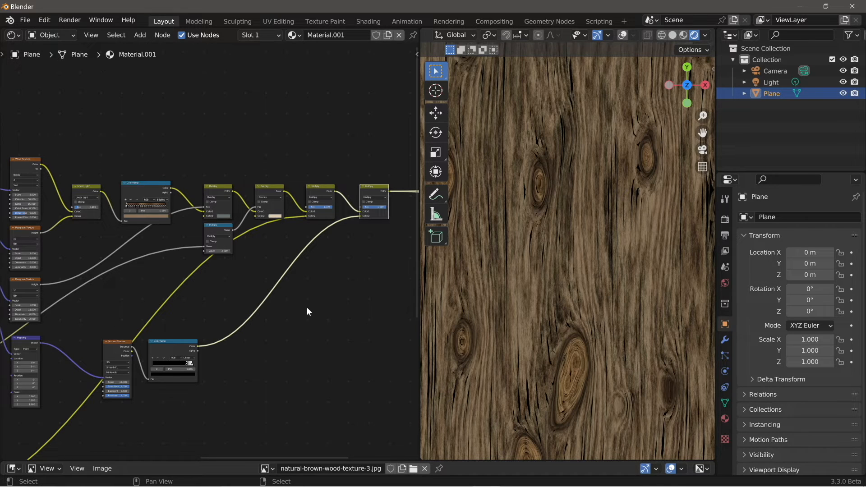
Step: Reconnect the Principled BSDF to the material output and examine the shaded wood on the plane
{"action": "scroll", "coordinate": [318, 302], "scroll_direction": "down", "scroll_amount": 3}
{"action": "middle_click_drag", "start_coordinate": [334, 289], "coordinate": [221, 286]}
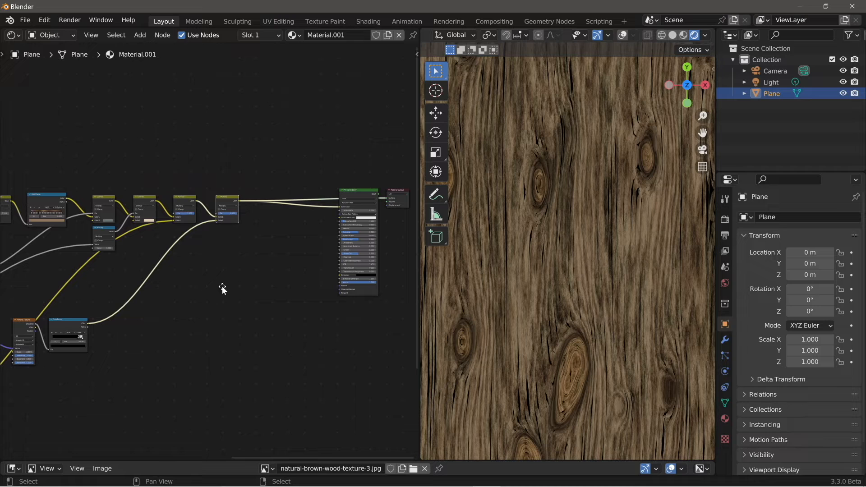
{"action": "left_click", "coordinate": [348, 197], "text": "ctrl+shift"}
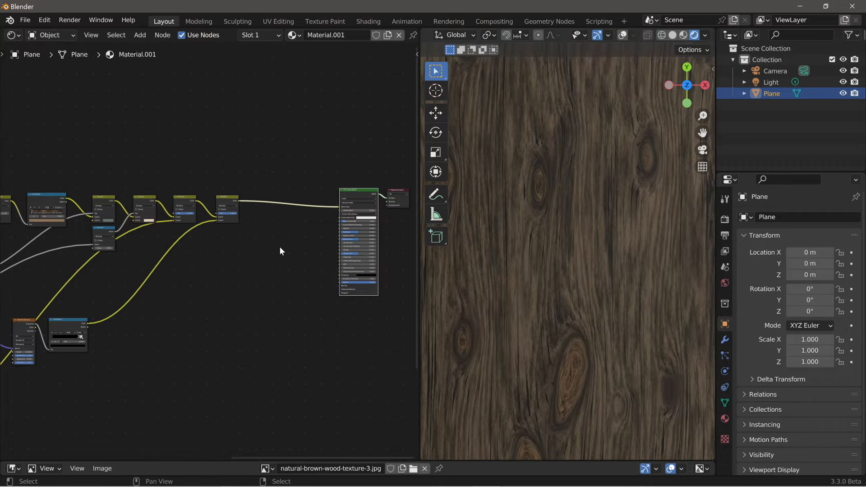
{"action": "scroll", "coordinate": [525, 292], "scroll_direction": "down", "scroll_amount": 5}
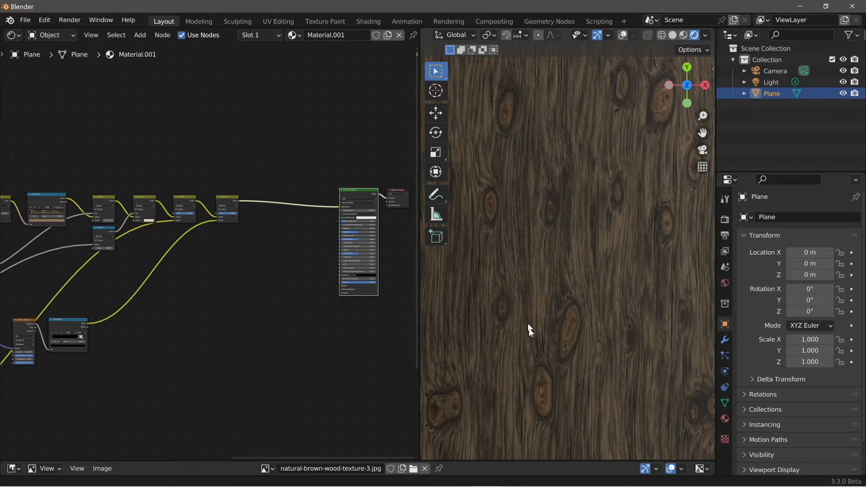
{"action": "scroll", "coordinate": [538, 386], "scroll_direction": "up", "scroll_amount": 1}
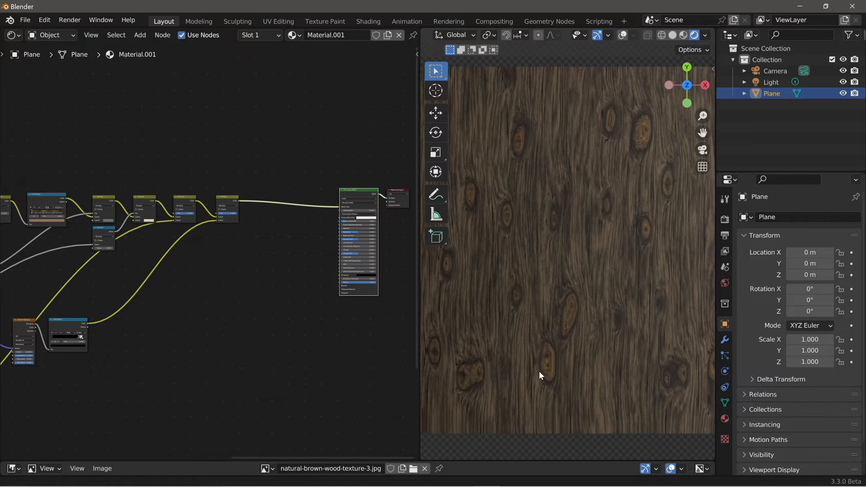
{"action": "scroll", "coordinate": [539, 375], "scroll_direction": "up", "scroll_amount": 1}
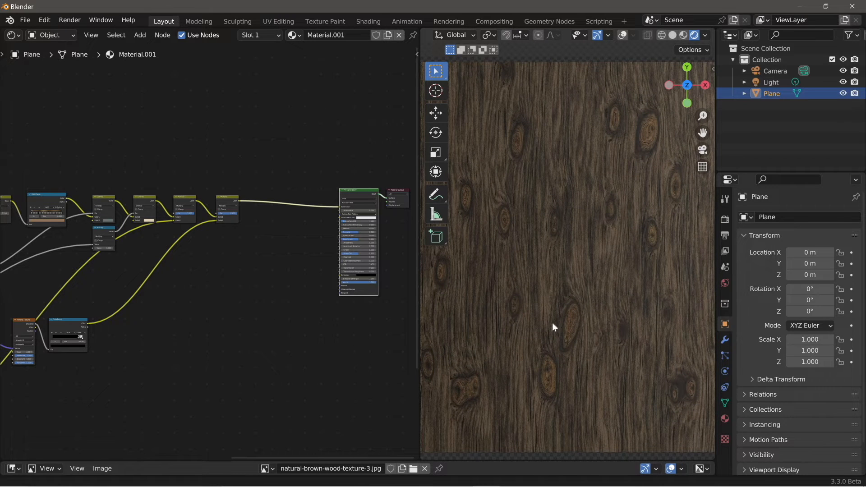
{"action": "scroll", "coordinate": [552, 322], "scroll_direction": "up", "scroll_amount": 1}
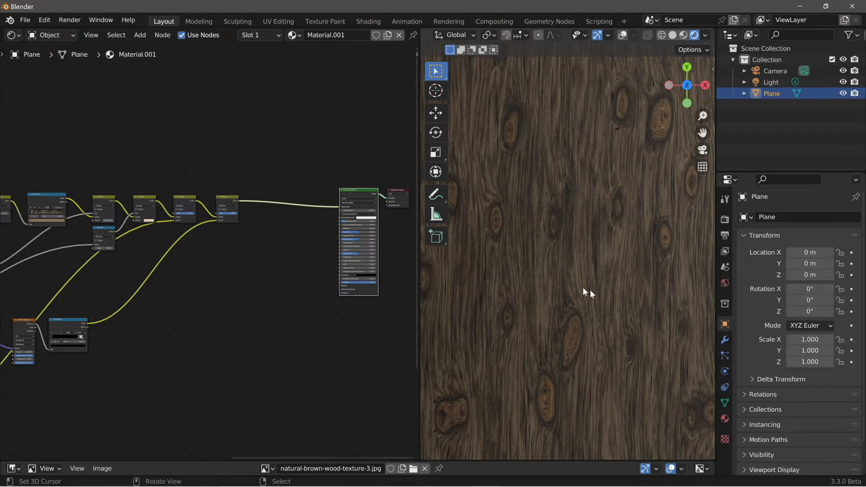
Step: Insert a Gamma node between the last Multiply node and the Principled BSDF, and fine-tune its gamma value
{"action": "key", "text": "shift+a"}
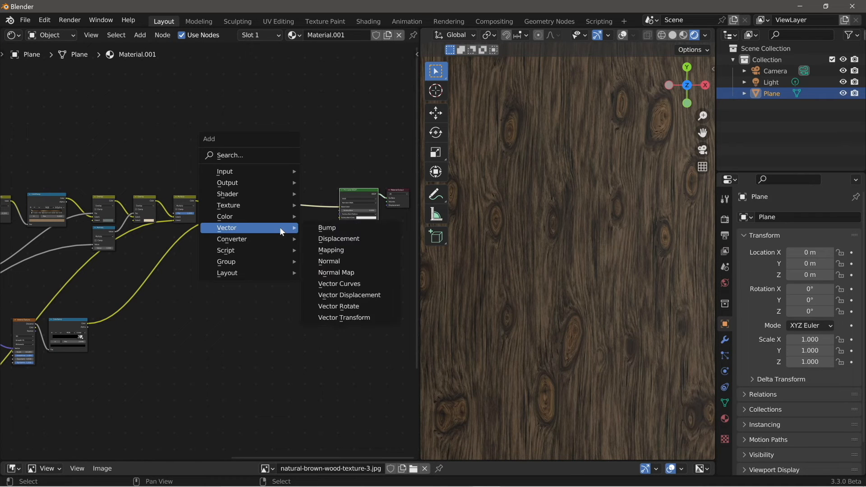
{"action": "mouse_move", "coordinate": [266, 216]}
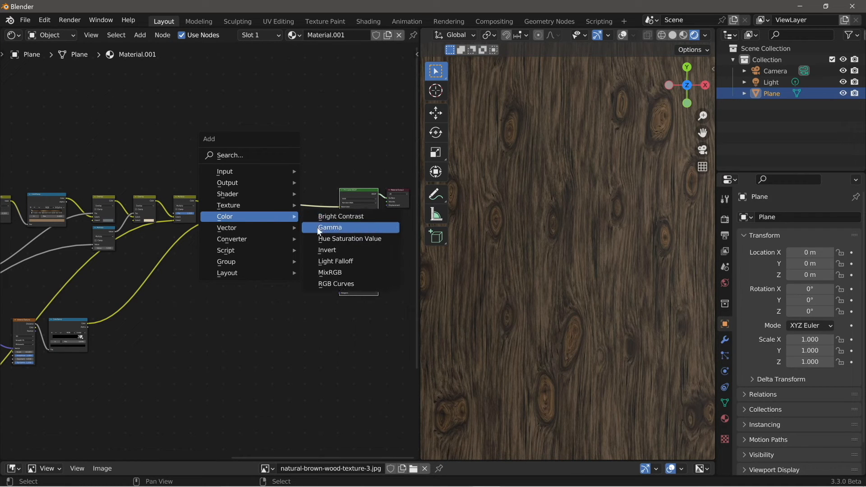
{"action": "left_click", "coordinate": [332, 226]}
{"action": "left_click", "coordinate": [259, 204]}
{"action": "left_click_drag", "start_coordinate": [268, 202], "coordinate": [270, 202]}
{"action": "middle_click_drag", "start_coordinate": [295, 234], "coordinate": [224, 190]}
{"action": "middle_click_drag", "start_coordinate": [269, 292], "coordinate": [289, 216], "text": "ctrl"}
{"action": "mouse_move", "coordinate": [259, 253]}
{"action": "left_mouse_down", "text": "shift"}
{"action": "mouse_move", "coordinate": [279, 253]}
{"action": "mouse_move", "coordinate": [235, 253]}
{"action": "mouse_move", "coordinate": [309, 253]}
{"action": "mouse_move", "coordinate": [270, 253]}
{"action": "left_mouse_up", "text": "shift"}
{"action": "scroll", "coordinate": [199, 302], "scroll_direction": "down", "scroll_amount": 3}
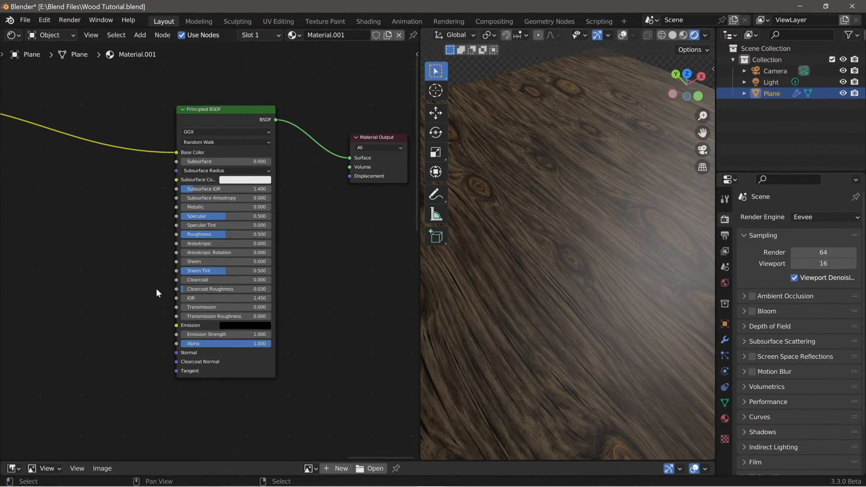
Step: Add a Bump node beside the Principled BSDF and connect its Normal output to the shader's Normal input
{"action": "key", "text": "shift+a"}
{"action": "mouse_move", "coordinate": [149, 293]}
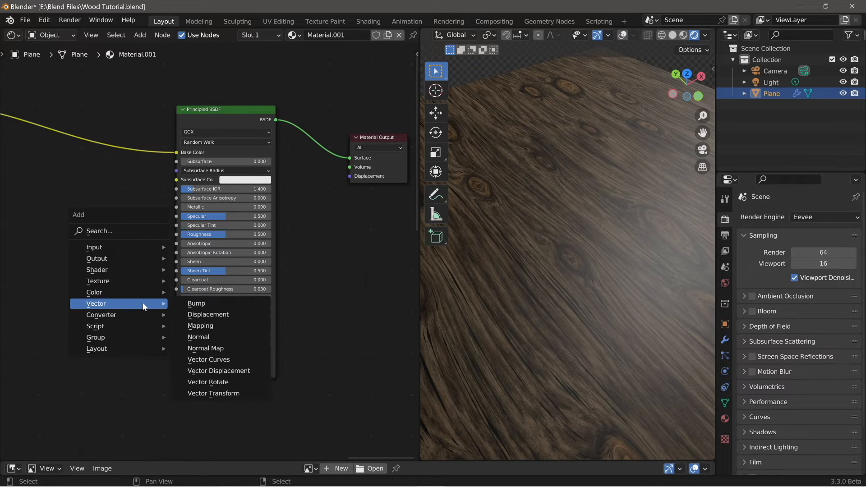
{"action": "left_click", "coordinate": [185, 304]}
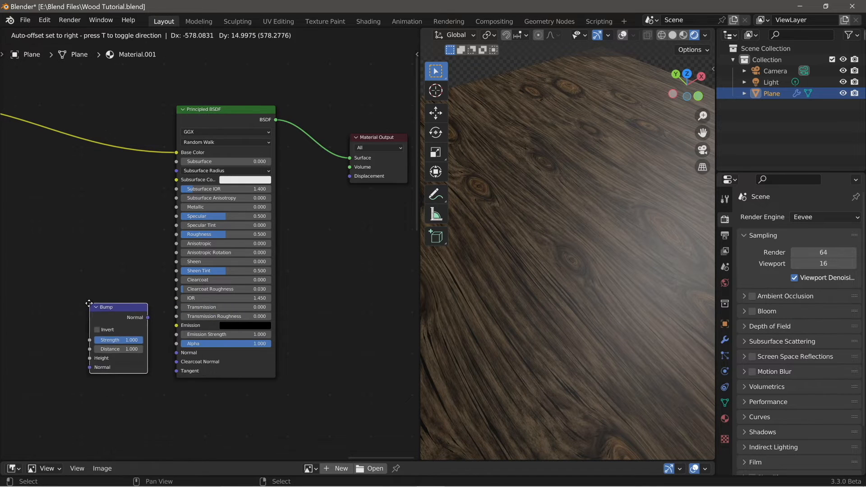
{"action": "left_click", "coordinate": [93, 312]}
{"action": "left_click_drag", "start_coordinate": [139, 326], "coordinate": [177, 353]}
Step: Connect the Color output of the topmost Wave Texture to the Bump node's Height input
{"action": "scroll", "coordinate": [148, 359], "scroll_direction": "down", "scroll_amount": 2}
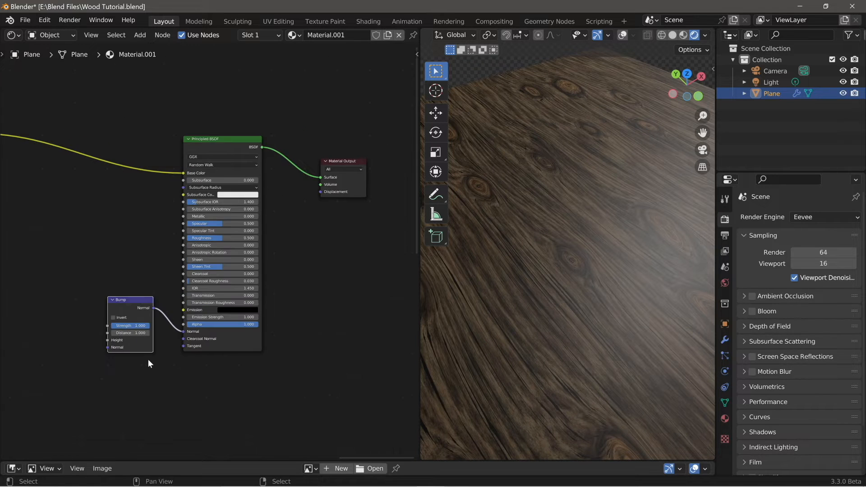
{"action": "middle_click_drag", "start_coordinate": [63, 338], "coordinate": [192, 342]}
{"action": "middle_click_drag", "start_coordinate": [192, 342], "coordinate": [206, 362], "text": "ctrl"}
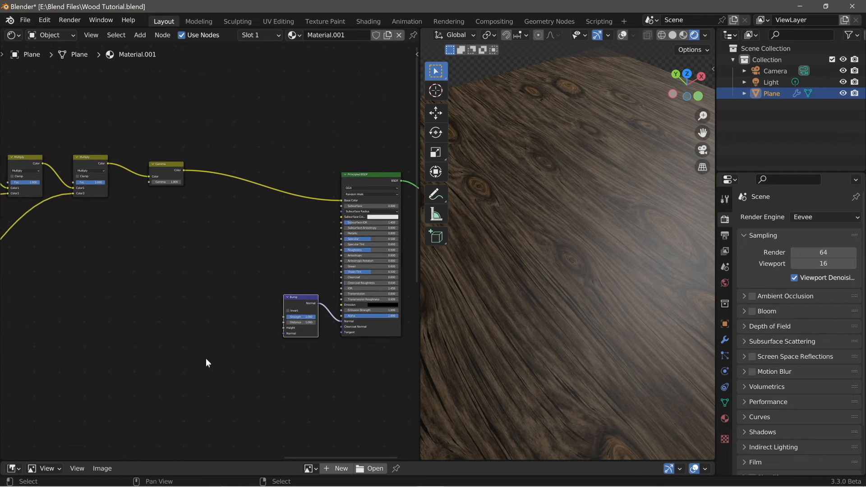
{"action": "scroll", "coordinate": [186, 323], "scroll_direction": "down", "scroll_amount": 2}
{"action": "scroll", "coordinate": [182, 321], "scroll_direction": "down", "scroll_amount": 1}
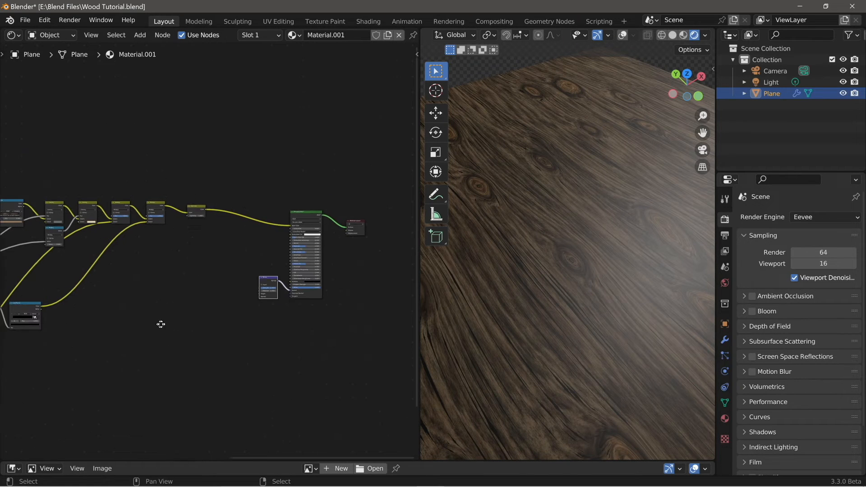
{"action": "middle_click_drag", "start_coordinate": [156, 323], "coordinate": [215, 323]}
{"action": "scroll", "coordinate": [211, 340], "scroll_direction": "down", "scroll_amount": 2}
{"action": "middle_click_drag", "start_coordinate": [219, 355], "coordinate": [221, 355]}
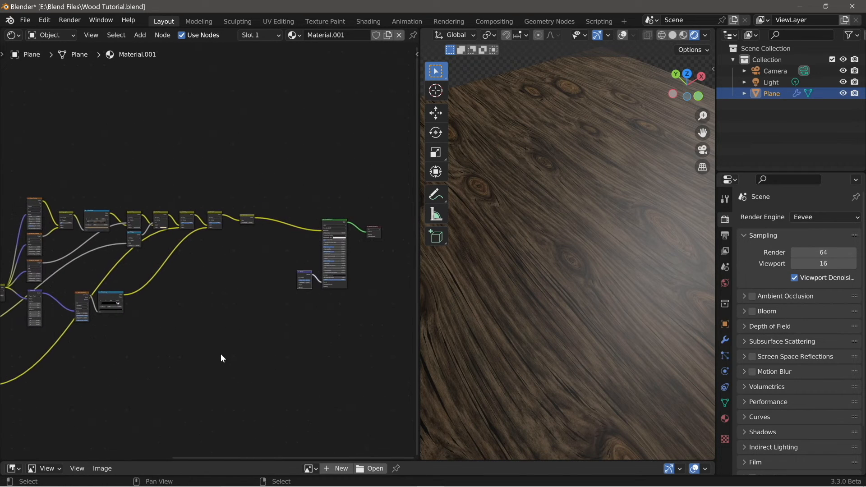
{"action": "scroll", "coordinate": [211, 337], "scroll_direction": "up", "scroll_amount": 1}
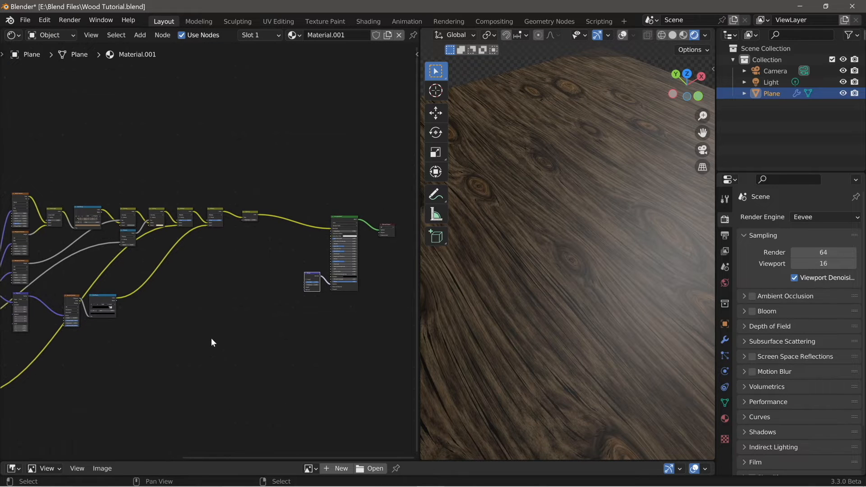
{"action": "middle_click_drag", "start_coordinate": [221, 339], "coordinate": [233, 343]}
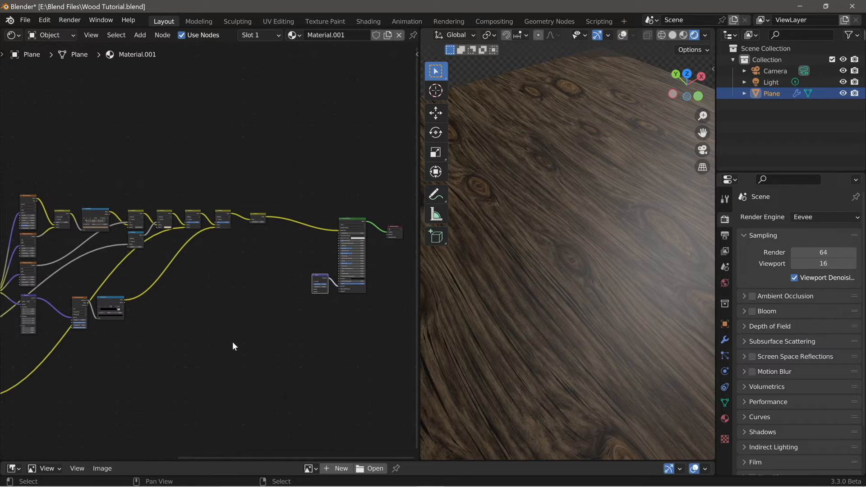
{"action": "left_click_drag", "start_coordinate": [36, 199], "coordinate": [312, 288]}
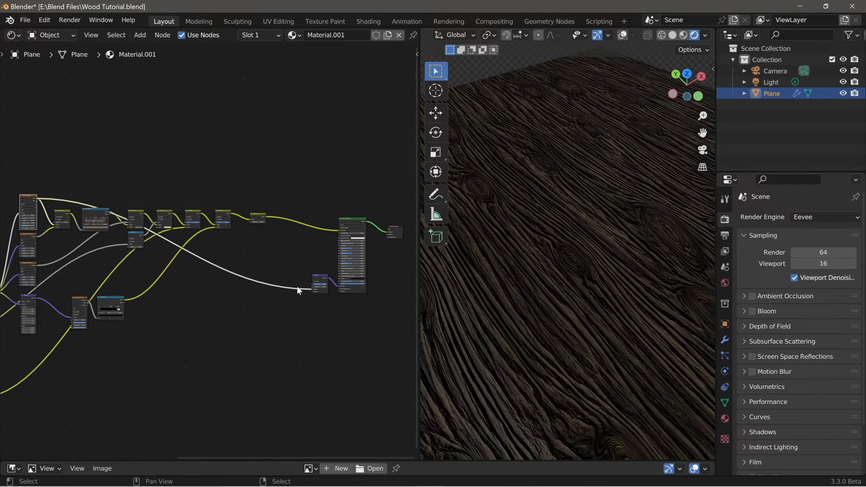
Step: Insert a Math node on the link between the Wave Texture and the Bump node's Height input
{"action": "scroll", "coordinate": [286, 288], "scroll_direction": "up", "scroll_amount": 2}
{"action": "middle_click_drag", "start_coordinate": [333, 326], "coordinate": [207, 266]}
{"action": "scroll", "coordinate": [258, 291], "scroll_direction": "up", "scroll_amount": 6}
{"action": "scroll", "coordinate": [206, 266], "scroll_direction": "up", "scroll_amount": 2}
{"action": "key", "text": "shift+a"}
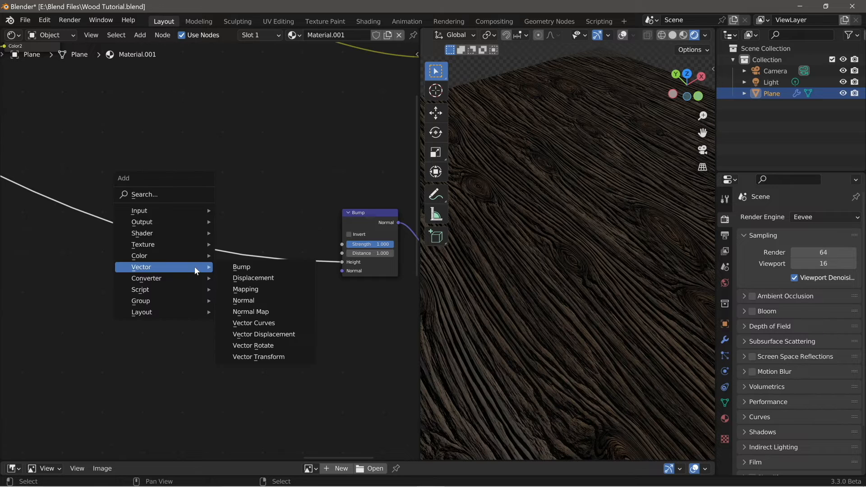
{"action": "mouse_move", "coordinate": [194, 277]}
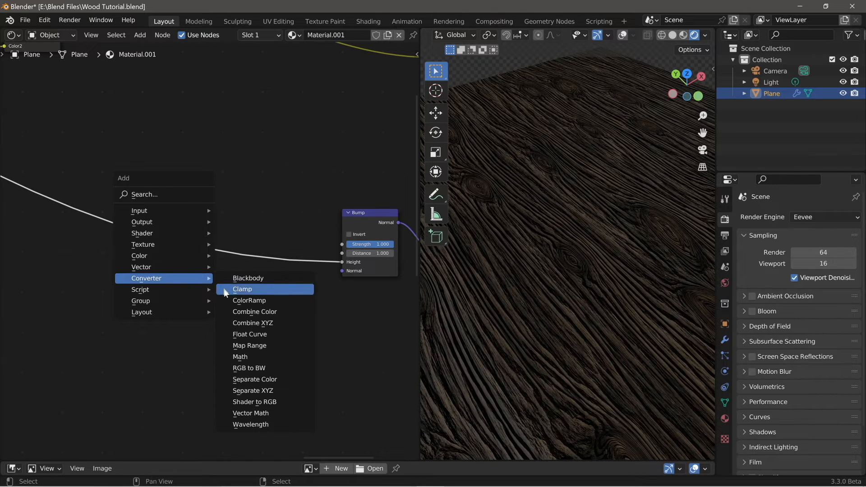
{"action": "left_click", "coordinate": [230, 356]}
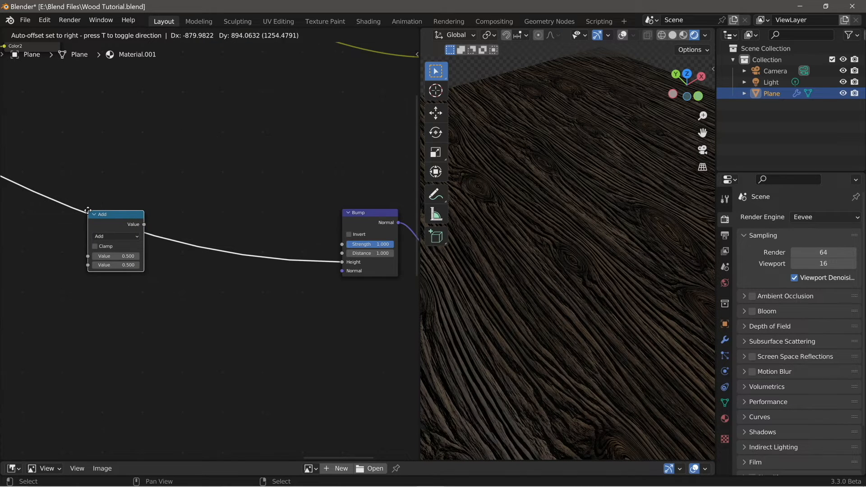
{"action": "left_click", "coordinate": [89, 215]}
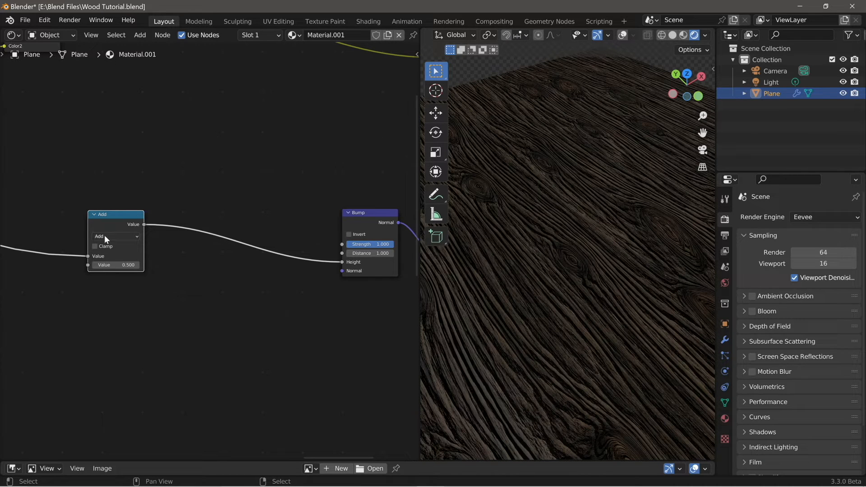
Step: Change the Math node's operation to Divide and set its second value to 600
{"action": "left_click", "coordinate": [104, 237]}
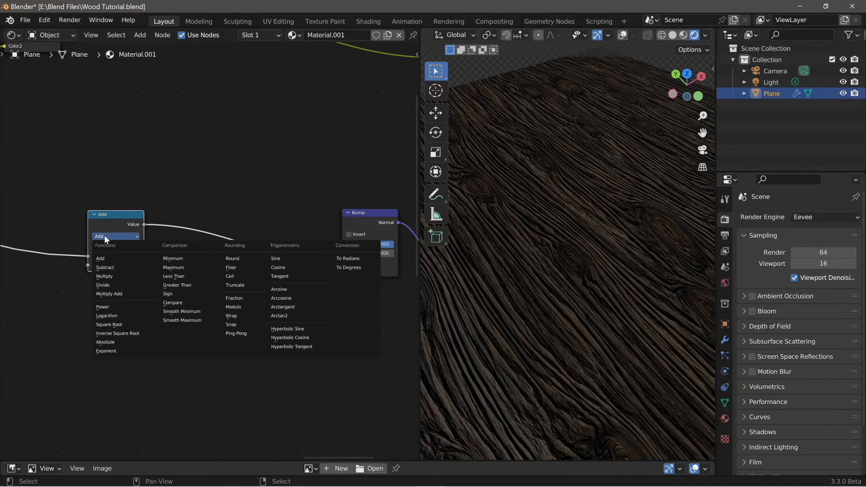
{"action": "left_click", "coordinate": [113, 284]}
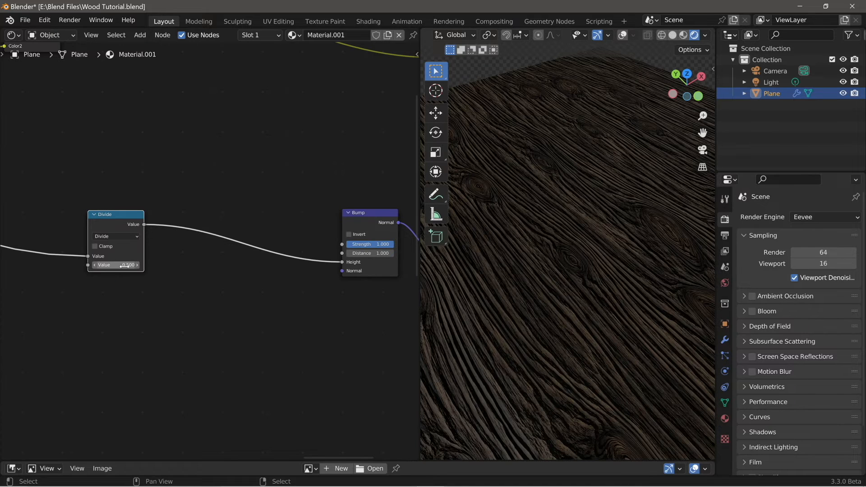
{"action": "left_click", "coordinate": [123, 266]}
{"action": "type", "text": "600"}
{"action": "key", "text": "Return"}
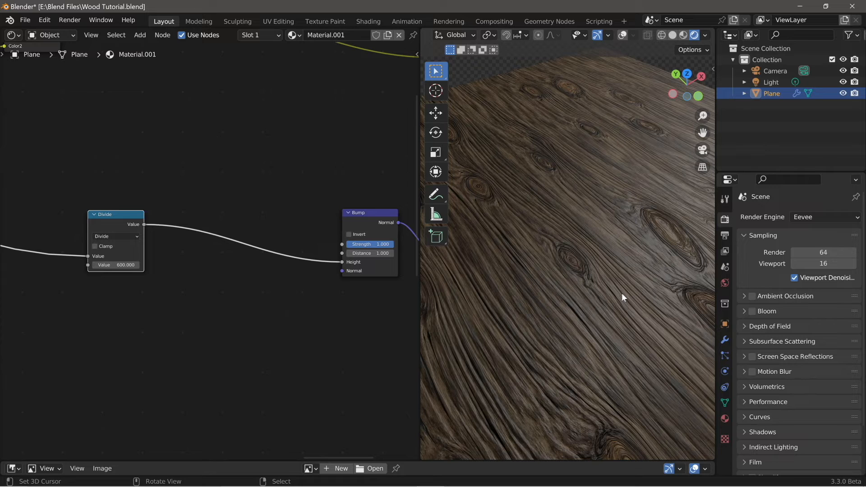
Step: Preview the Divide node's output on the plane and move the node farther away from the Bump node
{"action": "left_click", "coordinate": [110, 215], "text": "ctrl+shift"}
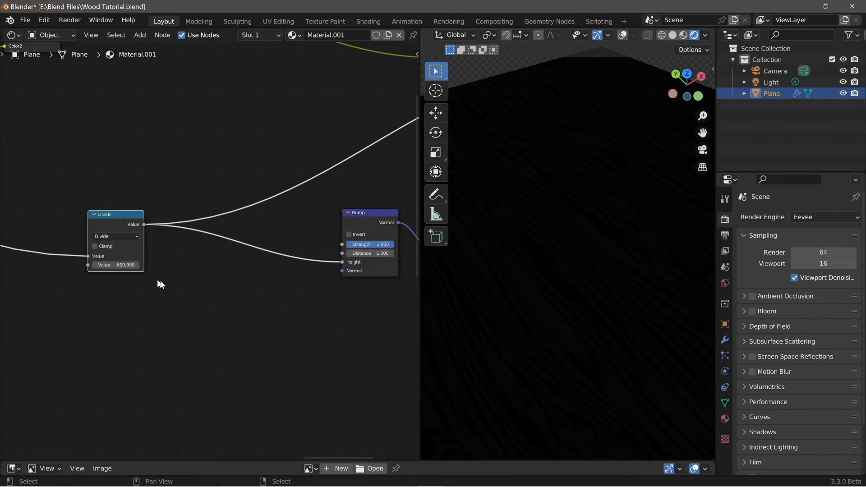
{"action": "scroll", "coordinate": [153, 279], "scroll_direction": "down", "scroll_amount": 2}
{"action": "middle_click_drag", "start_coordinate": [131, 284], "coordinate": [198, 326]}
{"action": "left_click_drag", "start_coordinate": [177, 236], "coordinate": [92, 254]}
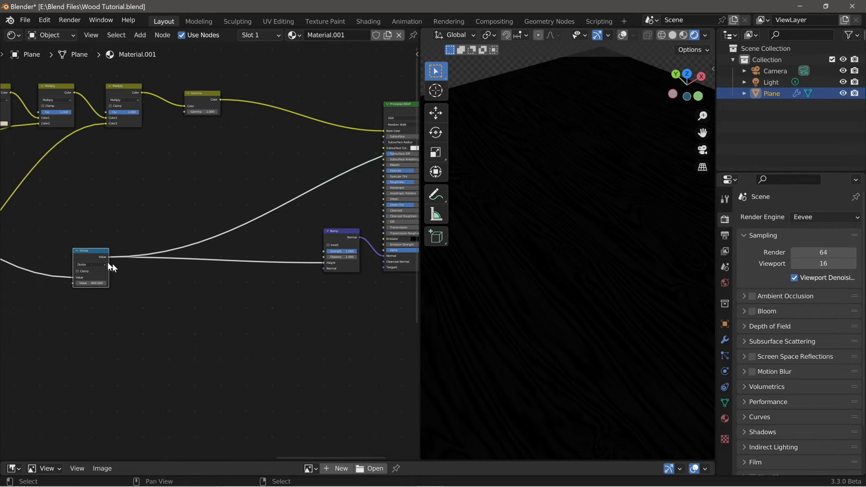
Step: Insert a MixRGB node on the preview link after the Divide node and move the Divide link from Color1 to Color2
{"action": "key", "text": "shift+a"}
{"action": "mouse_move", "coordinate": [127, 253]}
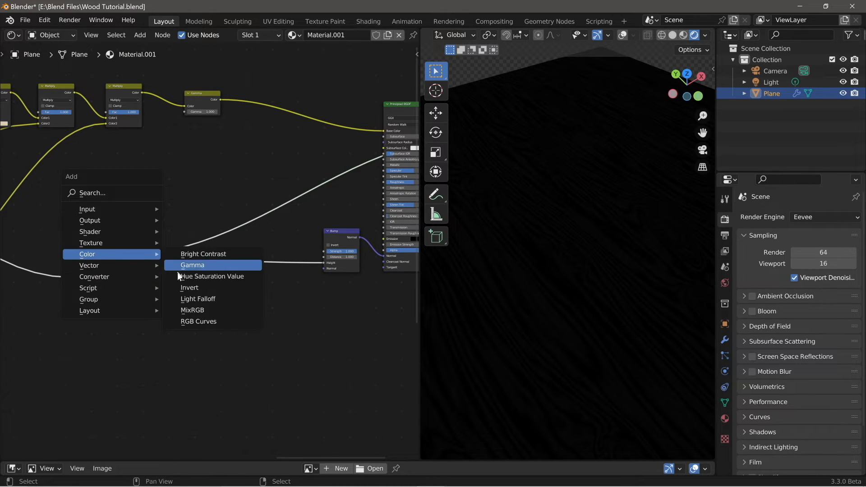
{"action": "left_click", "coordinate": [187, 315]}
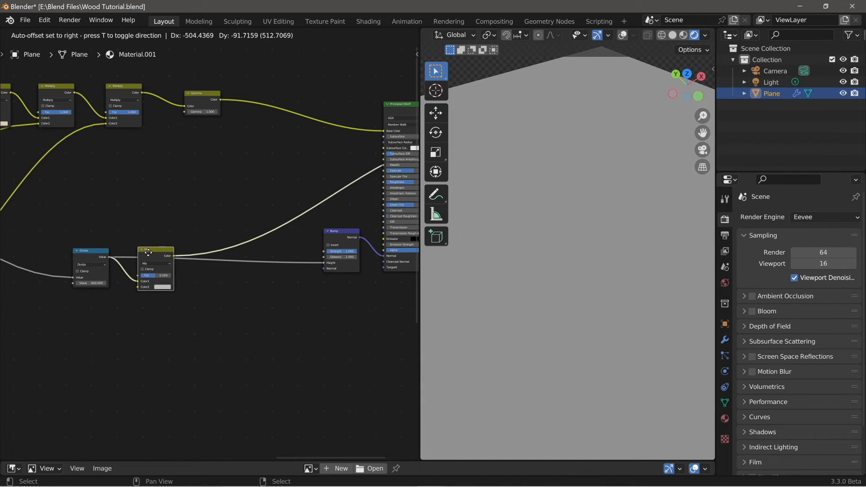
{"action": "left_click", "coordinate": [147, 252]}
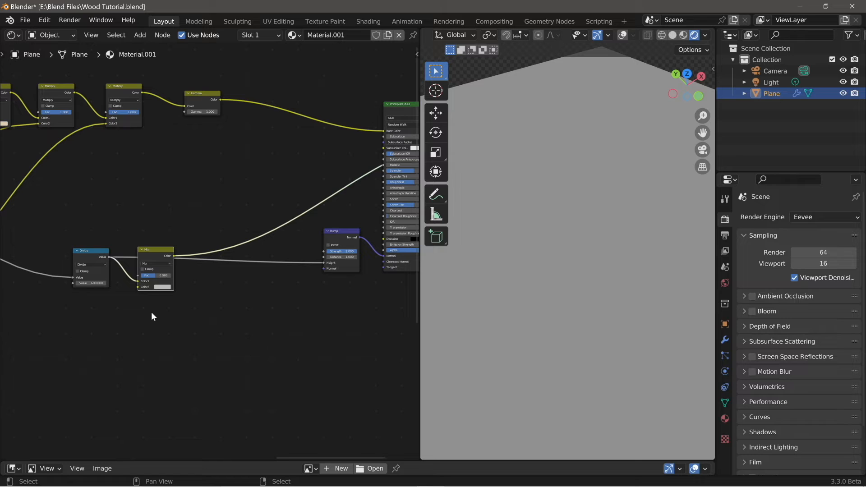
{"action": "scroll", "coordinate": [151, 316], "scroll_direction": "up", "scroll_amount": 1}
{"action": "middle_click_drag", "start_coordinate": [152, 316], "coordinate": [170, 304]}
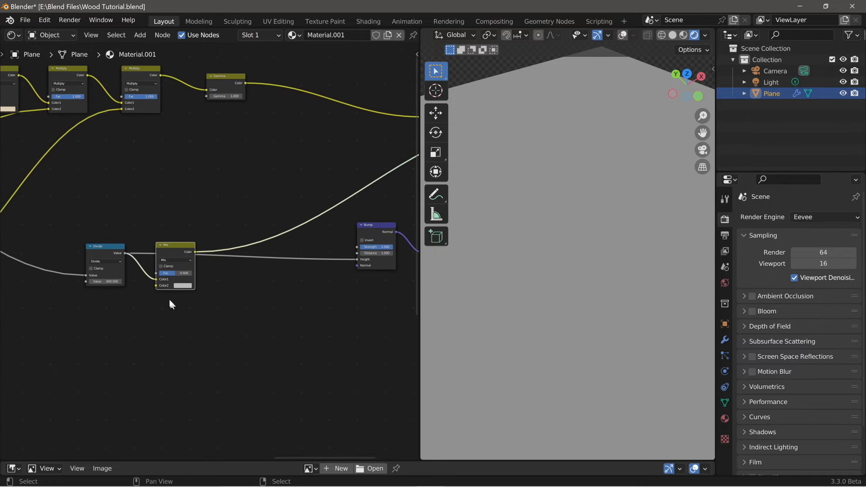
{"action": "left_click_drag", "start_coordinate": [155, 277], "coordinate": [155, 286]}
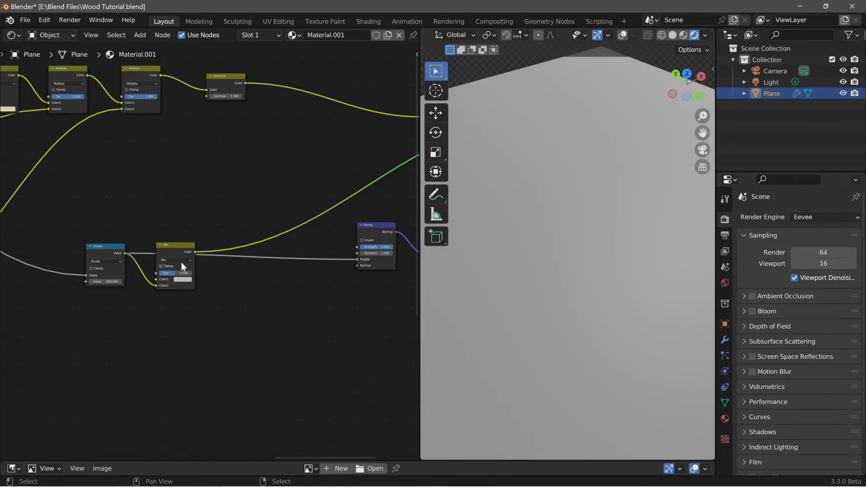
Step: Set the new MixRGB node to Add, darken its Color1 to near black and set its Fac to 1
{"action": "left_click", "coordinate": [181, 260]}
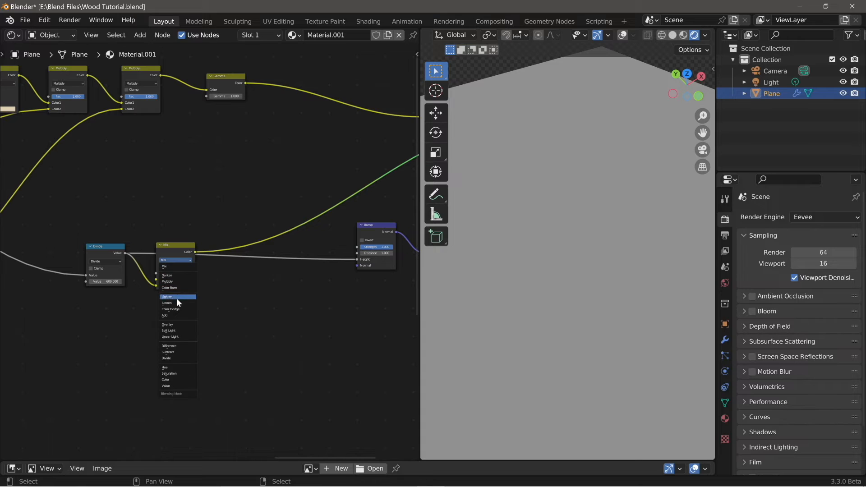
{"action": "left_click", "coordinate": [175, 314]}
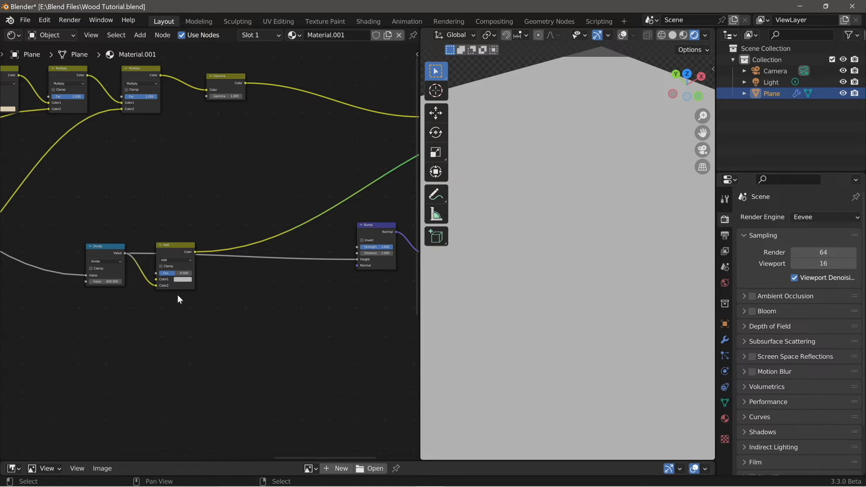
{"action": "left_click", "coordinate": [177, 279]}
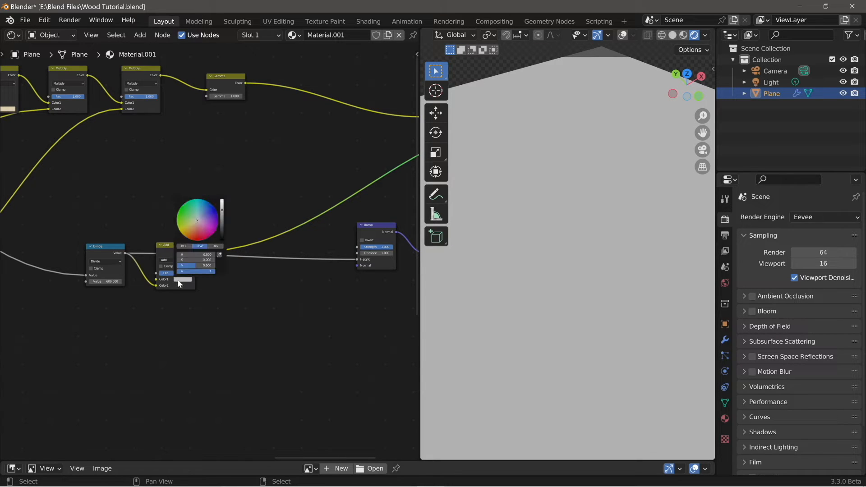
{"action": "left_click_drag", "start_coordinate": [221, 221], "coordinate": [221, 234]}
{"action": "left_click_drag", "start_coordinate": [170, 273], "coordinate": [173, 273]}
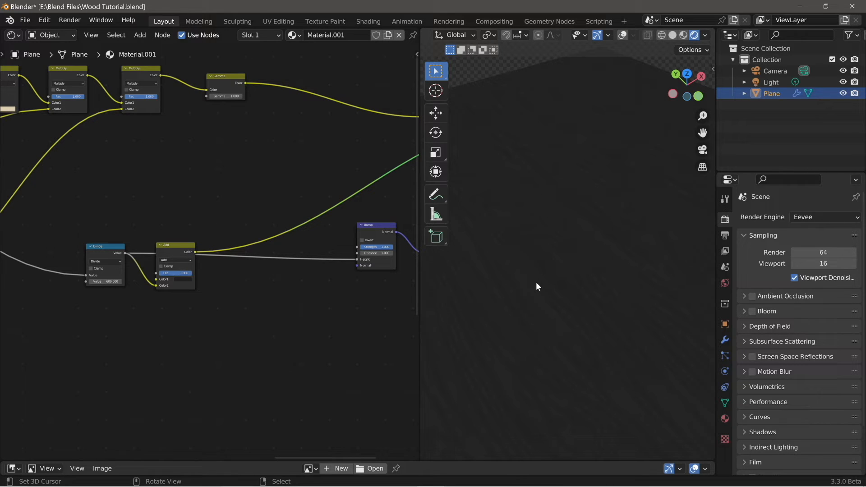
Step: Shift the Divide and Add nodes farther from the Bump node, duplicate Add onto the preview link and change the copy's blend mode to Multiply
{"action": "scroll", "coordinate": [387, 288], "scroll_direction": "down", "scroll_amount": 1}
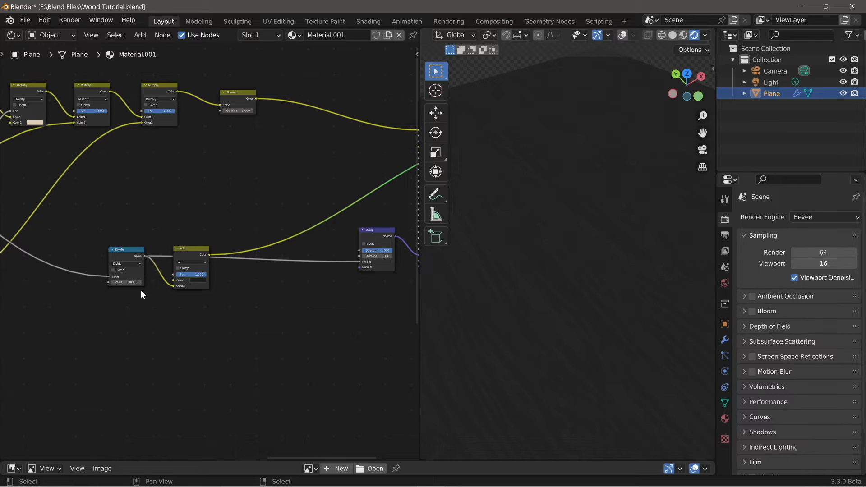
{"action": "left_click_drag", "start_coordinate": [92, 267], "coordinate": [220, 281]}
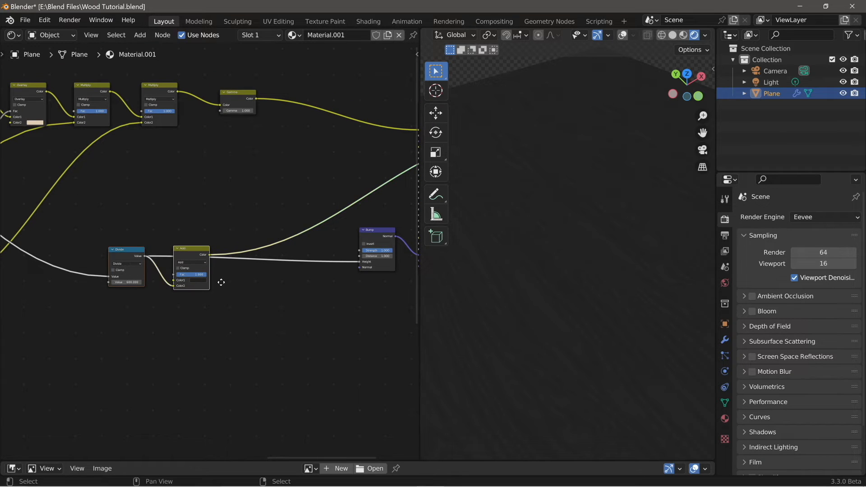
{"action": "key", "text": "g"}
{"action": "left_click", "coordinate": [159, 282]}
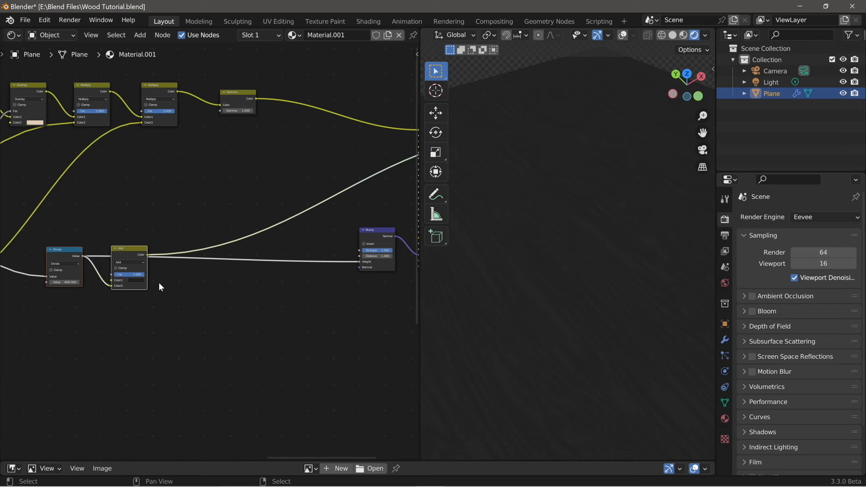
{"action": "left_click", "coordinate": [134, 254]}
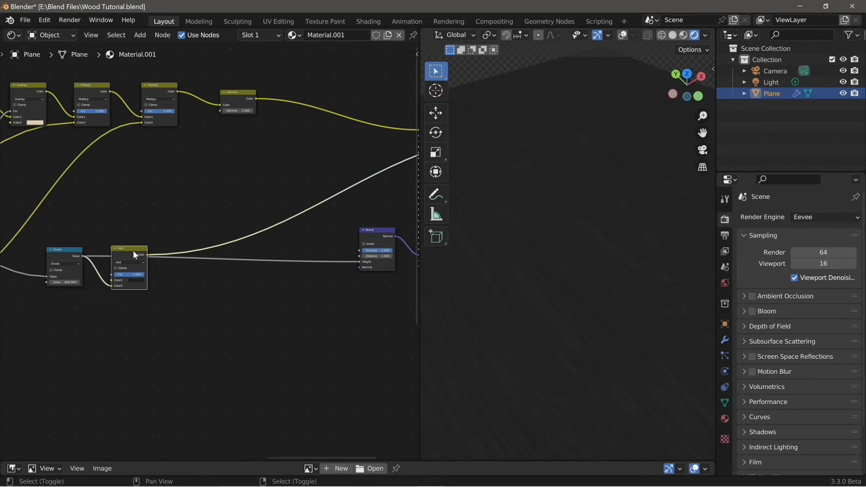
{"action": "key", "text": "shift+d"}
{"action": "left_click", "coordinate": [201, 260]}
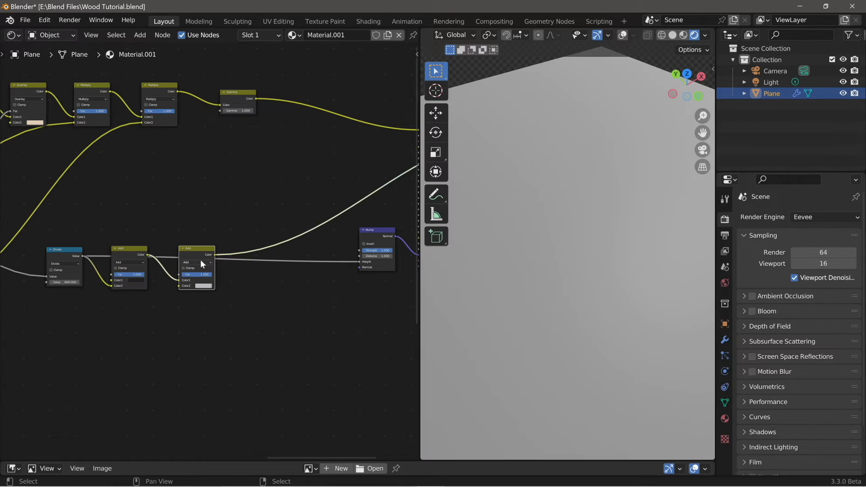
{"action": "left_click", "coordinate": [201, 264]}
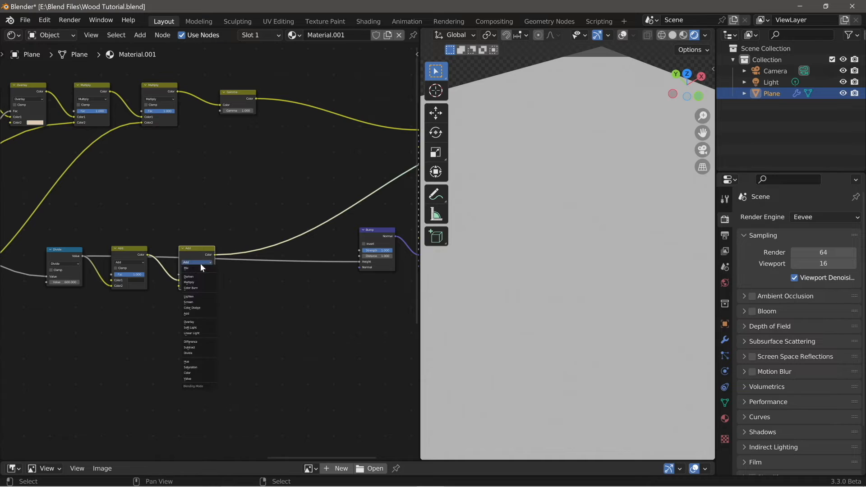
{"action": "left_click", "coordinate": [197, 282]}
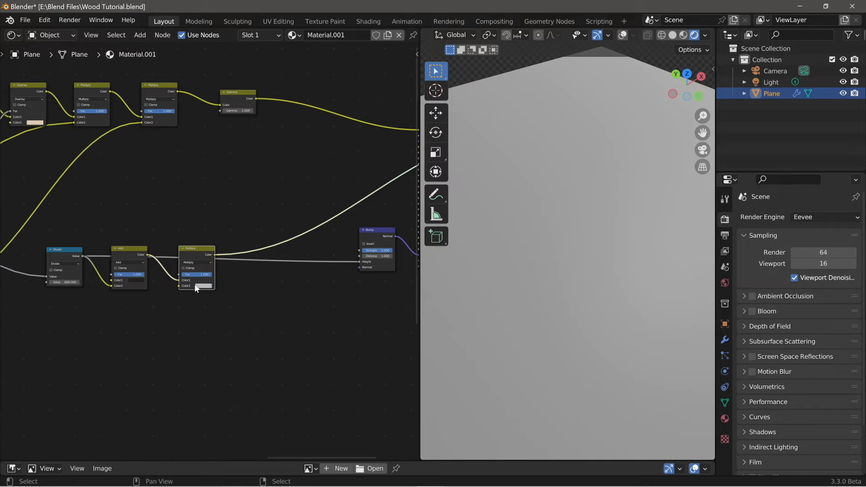
Step: Preview the Multiply math node holding the knot mask and connect its Value output to the new Multiply color node's Fac
{"action": "middle_click_drag", "start_coordinate": [55, 247], "coordinate": [130, 252]}
{"action": "scroll", "coordinate": [130, 252], "scroll_direction": "down", "scroll_amount": 1}
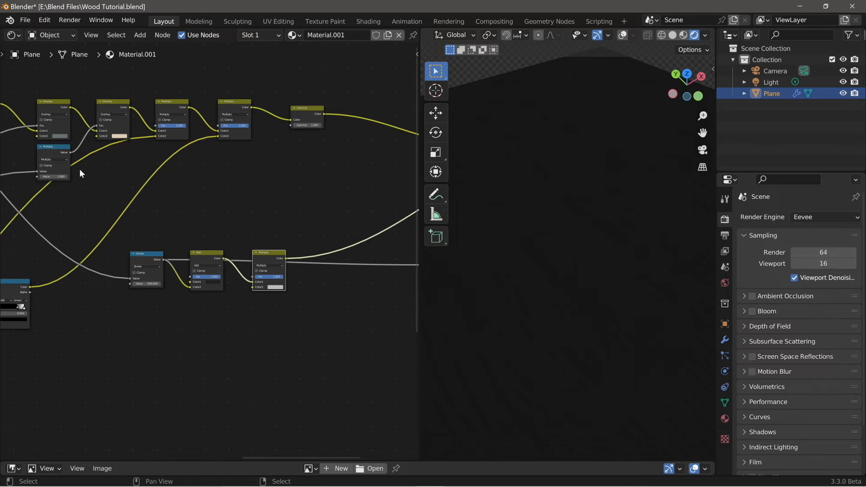
{"action": "left_click", "coordinate": [53, 151], "text": "ctrl+shift"}
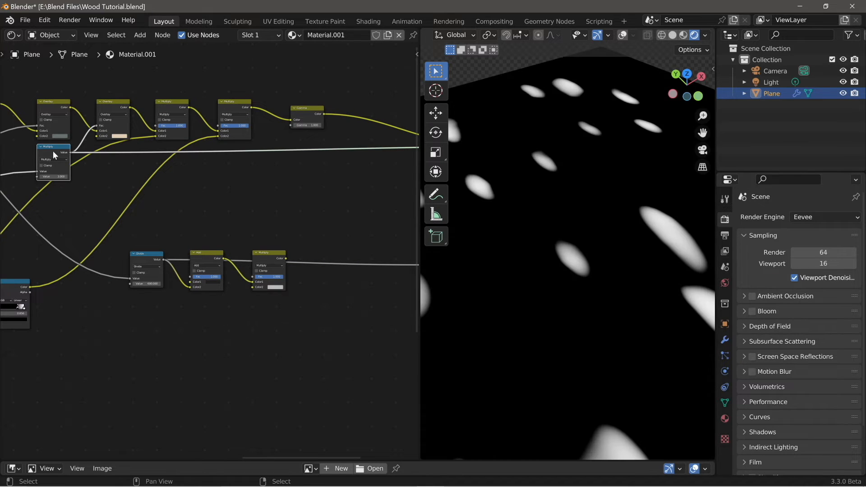
{"action": "left_click_drag", "start_coordinate": [71, 152], "coordinate": [253, 277]}
{"action": "scroll", "coordinate": [267, 308], "scroll_direction": "up", "scroll_amount": 3}
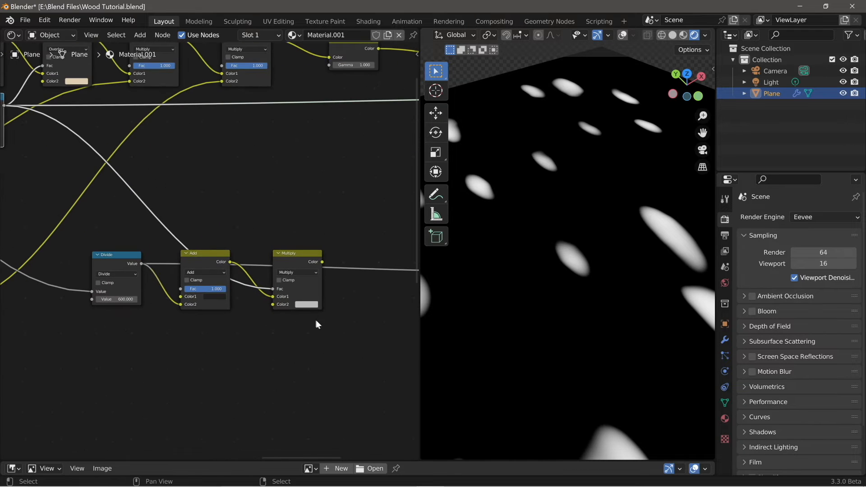
Step: Preview the new Multiply color node and brighten its Color2 to a lighter grey
{"action": "left_click", "coordinate": [282, 258], "text": "ctrl+shift"}
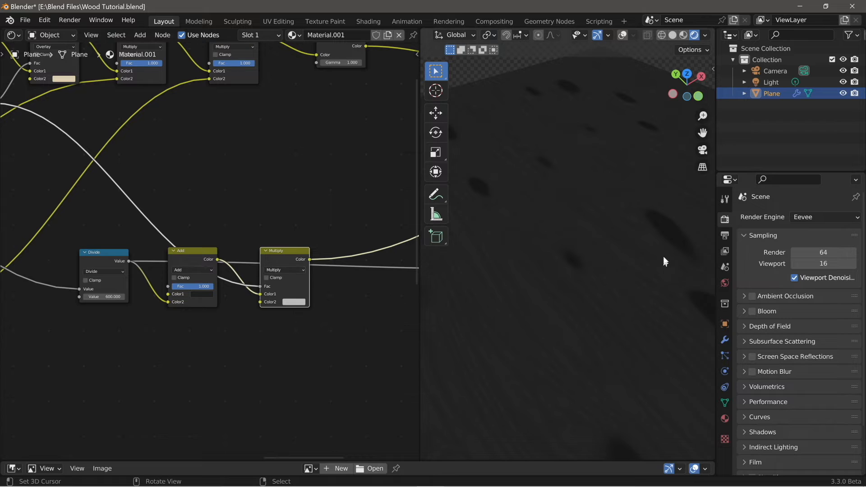
{"action": "left_click", "coordinate": [290, 303]}
{"action": "mouse_move", "coordinate": [343, 216]}
{"action": "left_mouse_down"}
{"action": "mouse_move", "coordinate": [343, 245]}
{"action": "mouse_move", "coordinate": [344, 208]}
{"action": "left_mouse_up"}
Step: Duplicate the Multiply color node and place the copy directly above the original
{"action": "scroll", "coordinate": [335, 306], "scroll_direction": "down", "scroll_amount": 1}
{"action": "middle_click_drag", "start_coordinate": [282, 257], "coordinate": [284, 273]}
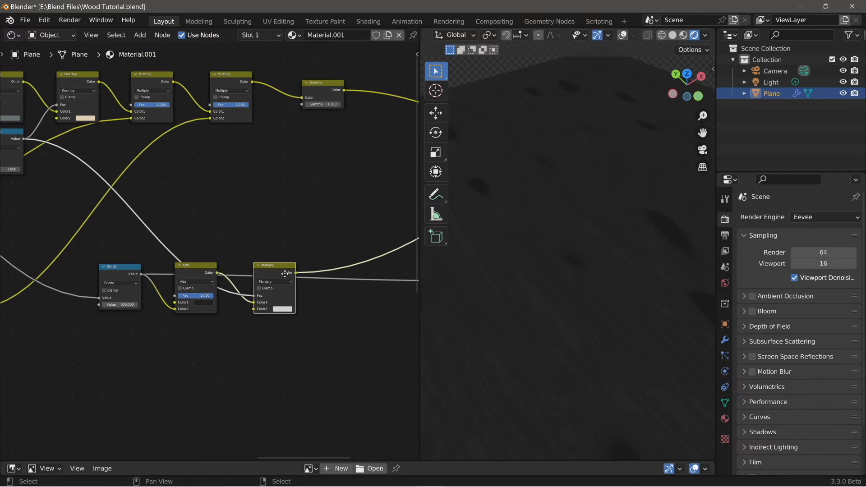
{"action": "key", "text": "shift+d"}
{"action": "key", "text": "y"}
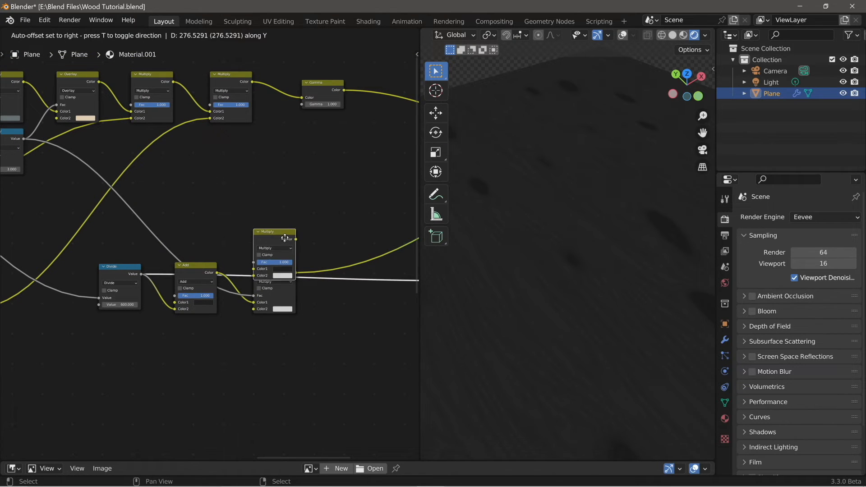
{"action": "left_click", "coordinate": [286, 220]}
Step: Preview the grain-crack ColorRamp and connect its Color output to Color1 of the duplicated upper Multiply node
{"action": "scroll", "coordinate": [107, 239], "scroll_direction": "down", "scroll_amount": 2}
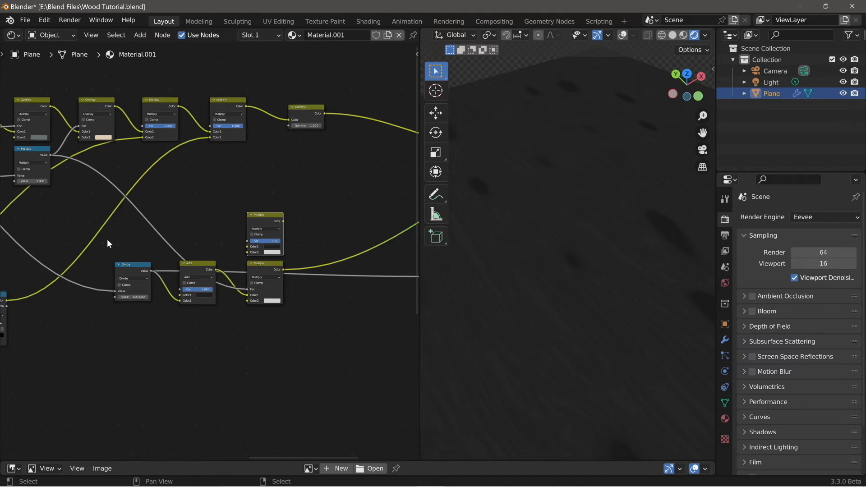
{"action": "middle_click_drag", "start_coordinate": [66, 280], "coordinate": [95, 268]}
{"action": "left_click", "coordinate": [83, 279], "text": "ctrl+shift"}
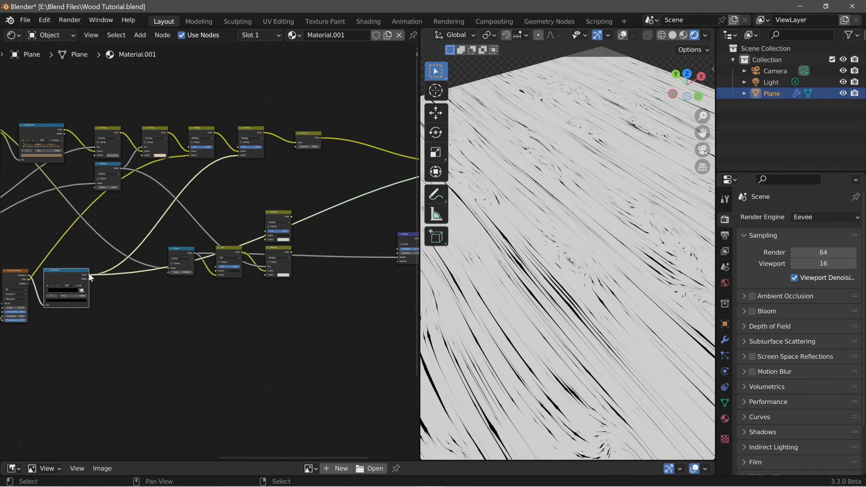
{"action": "left_click_drag", "start_coordinate": [88, 274], "coordinate": [268, 235]}
Step: Preview the knot-crack ColorRamp and connect its Color output to the upper Multiply node's Color2
{"action": "scroll", "coordinate": [110, 330], "scroll_direction": "down", "scroll_amount": 3}
{"action": "middle_click_drag", "start_coordinate": [104, 339], "coordinate": [230, 285]}
{"action": "left_click", "coordinate": [74, 337], "text": "ctrl+shift"}
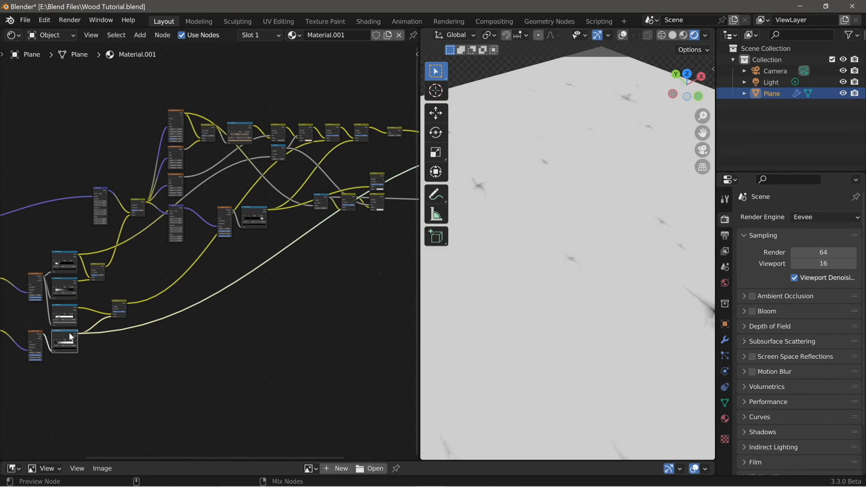
{"action": "scroll", "coordinate": [622, 271], "scroll_direction": "down", "scroll_amount": 2}
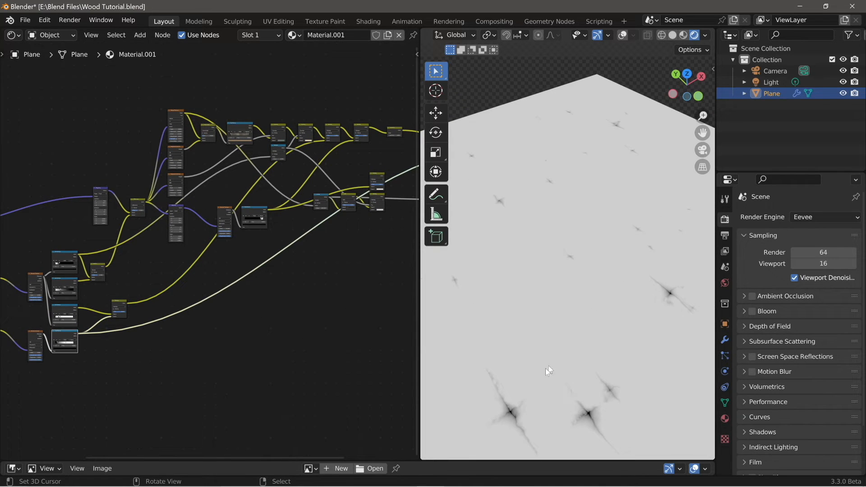
{"action": "middle_click_drag", "start_coordinate": [526, 376], "coordinate": [531, 341], "text": "ctrl"}
{"action": "left_click_drag", "start_coordinate": [76, 333], "coordinate": [370, 188]}
Step: Preview the upper Multiply node and examine the combined grain and knot cracks across the plane
{"action": "scroll", "coordinate": [384, 232], "scroll_direction": "up", "scroll_amount": 5}
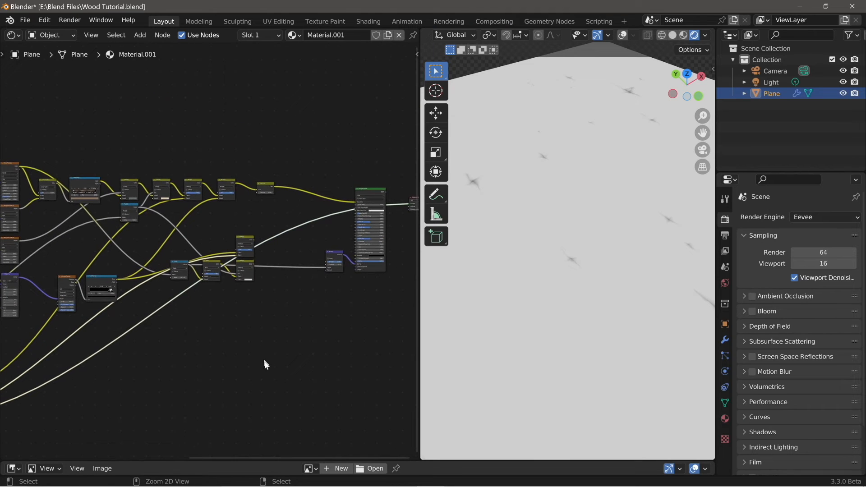
{"action": "middle_click_drag", "start_coordinate": [352, 275], "coordinate": [304, 256]}
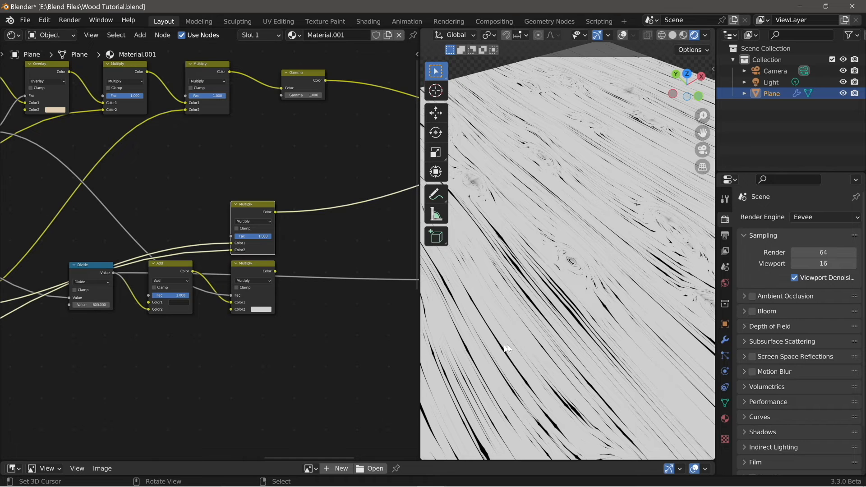
{"action": "scroll", "coordinate": [515, 315], "scroll_direction": "down", "scroll_amount": 2}
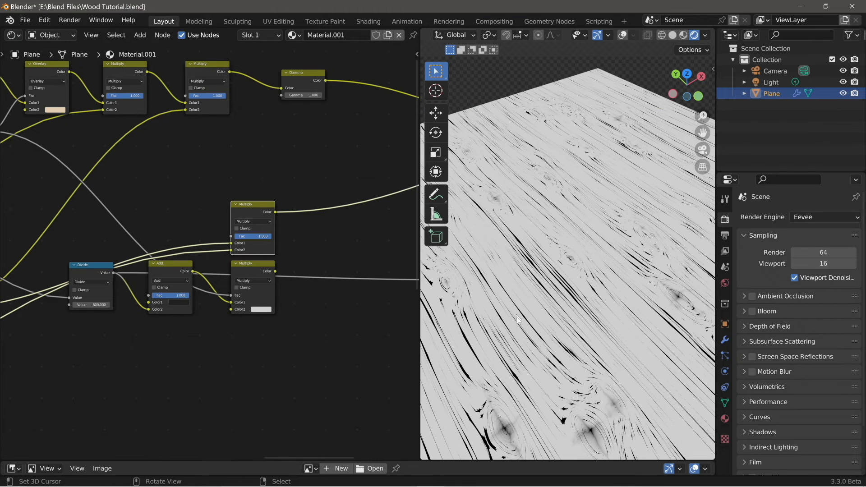
{"action": "scroll", "coordinate": [502, 401], "scroll_direction": "down", "scroll_amount": 1}
{"action": "scroll", "coordinate": [567, 294], "scroll_direction": "up", "scroll_amount": 3}
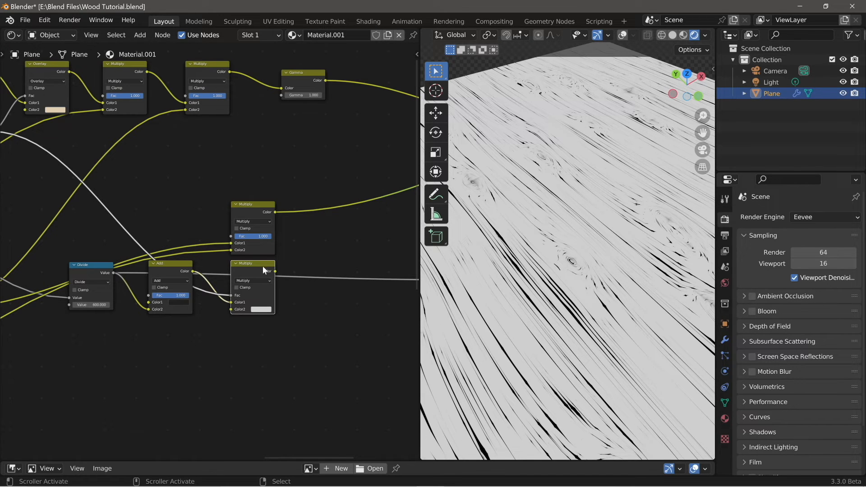
Step: Duplicate the lower Multiply node onto the Bump link, replace its Color1 input with the lower Multiply's output and connect the upper Multiply's output to Color2
{"action": "left_click_drag", "start_coordinate": [253, 265], "coordinate": [341, 273]}
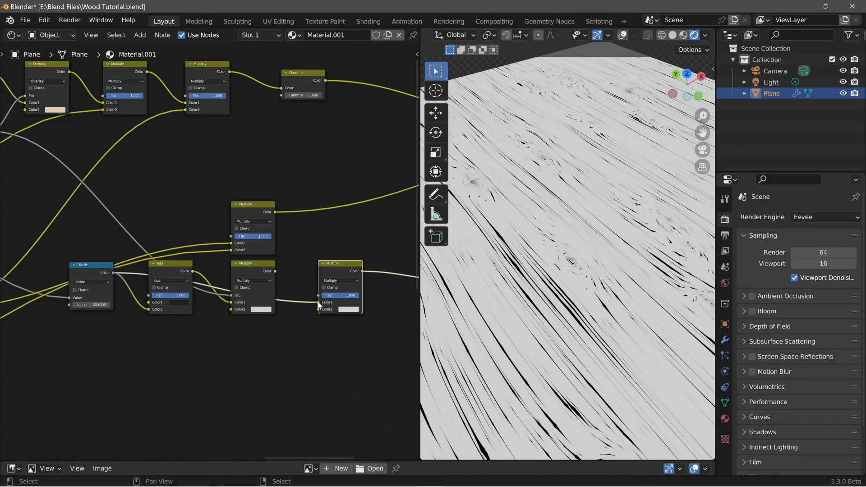
{"action": "right_click_drag", "start_coordinate": [307, 291], "coordinate": [296, 308], "text": "ctrl"}
{"action": "left_click_drag", "start_coordinate": [275, 271], "coordinate": [318, 302]}
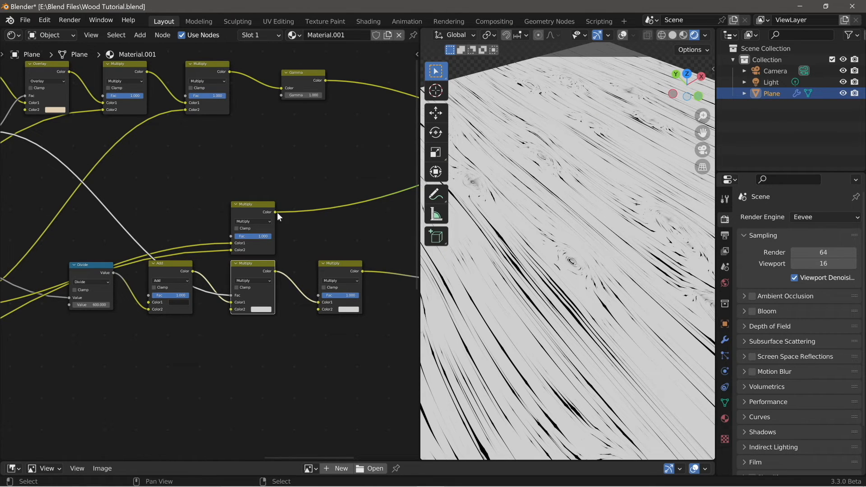
{"action": "left_click_drag", "start_coordinate": [275, 211], "coordinate": [318, 310]}
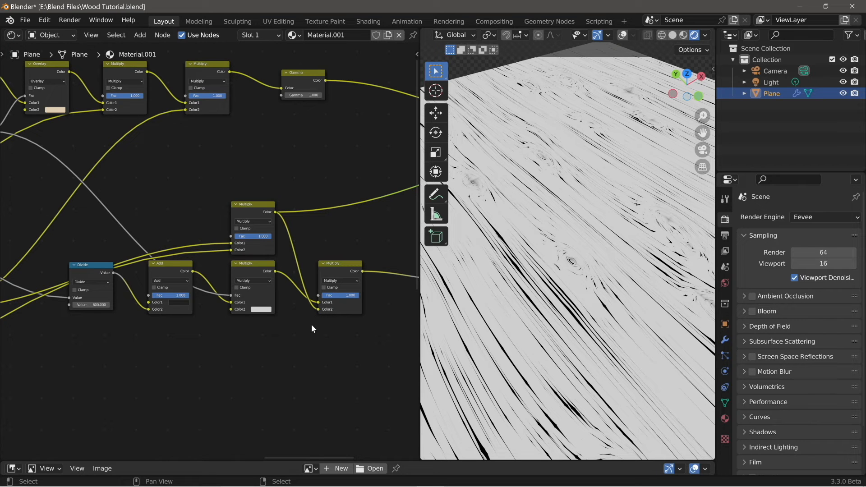
Step: Reposition the Bump node, preview the Principled BSDF and cut the link between the last Multiply node and the Bump's Height
{"action": "scroll", "coordinate": [309, 324], "scroll_direction": "down", "scroll_amount": 3}
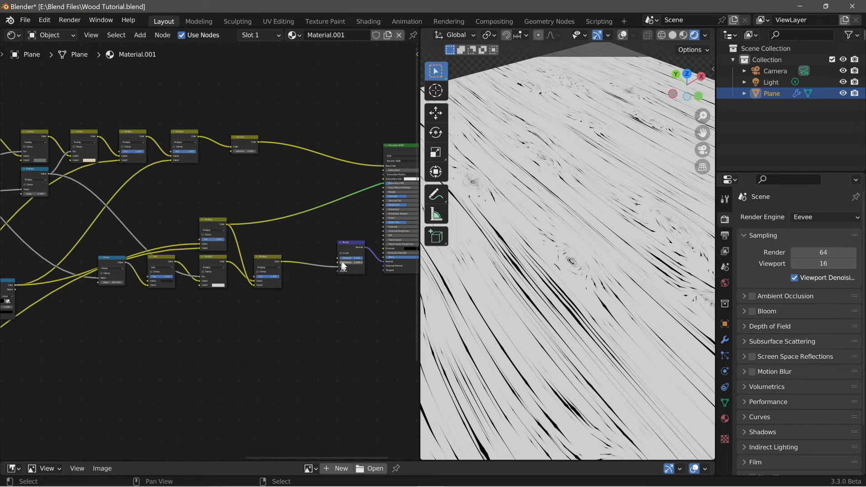
{"action": "left_click_drag", "start_coordinate": [351, 243], "coordinate": [336, 258]}
{"action": "left_click", "coordinate": [399, 147], "text": "ctrl+shift"}
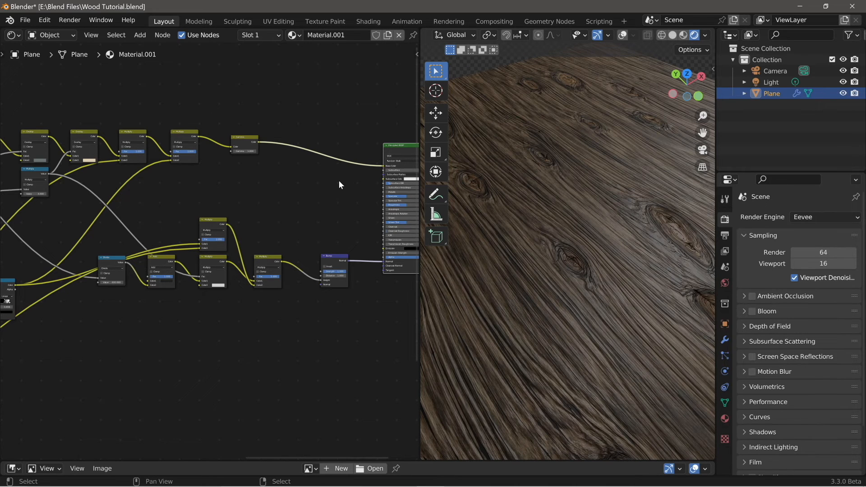
{"action": "scroll", "coordinate": [338, 180], "scroll_direction": "up", "scroll_amount": 1}
{"action": "right_click_drag", "start_coordinate": [318, 260], "coordinate": [314, 288], "text": "ctrl"}
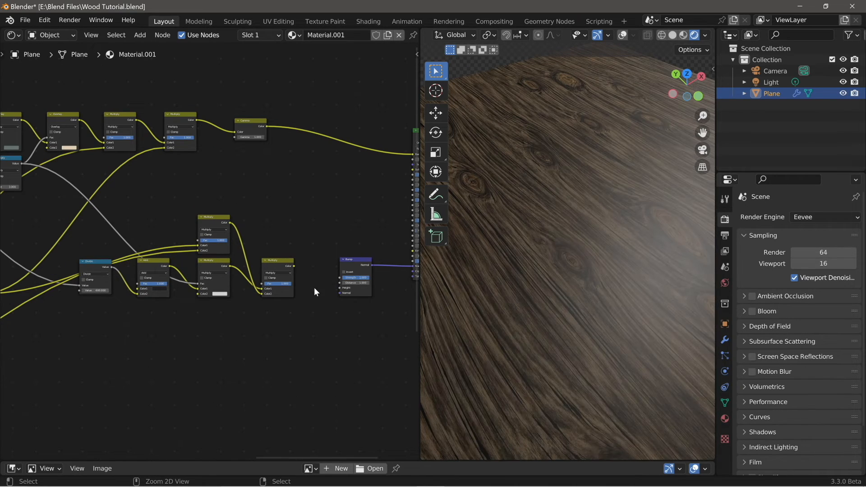
Step: Move the Divide, Add, Multiply and Bump nodes of the bump chain together vertically down, well below the colour chain
{"action": "left_click_drag", "start_coordinate": [38, 222], "coordinate": [369, 319]}
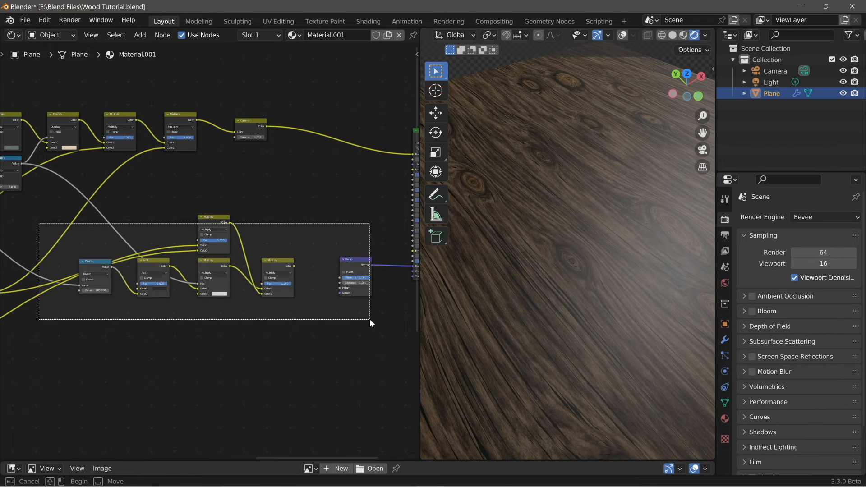
{"action": "scroll", "coordinate": [364, 315], "scroll_direction": "down", "scroll_amount": 3}
{"action": "key", "text": "g"}
{"action": "key", "text": "y"}
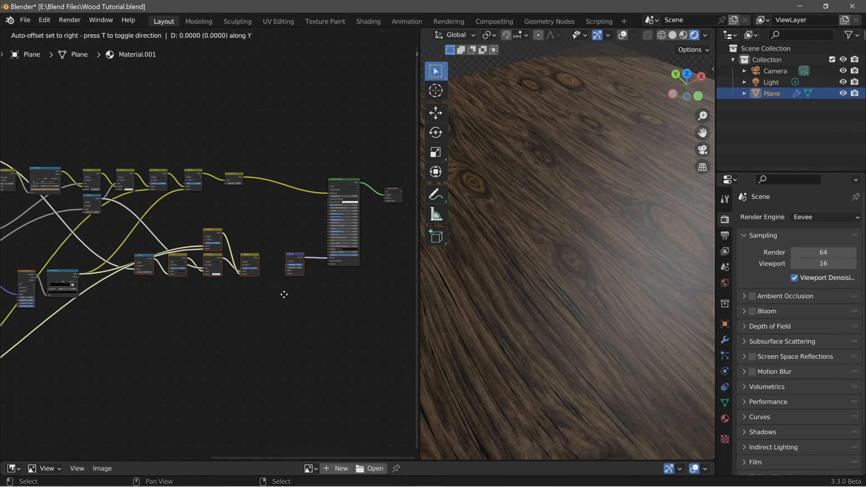
{"action": "left_click", "coordinate": [288, 402]}
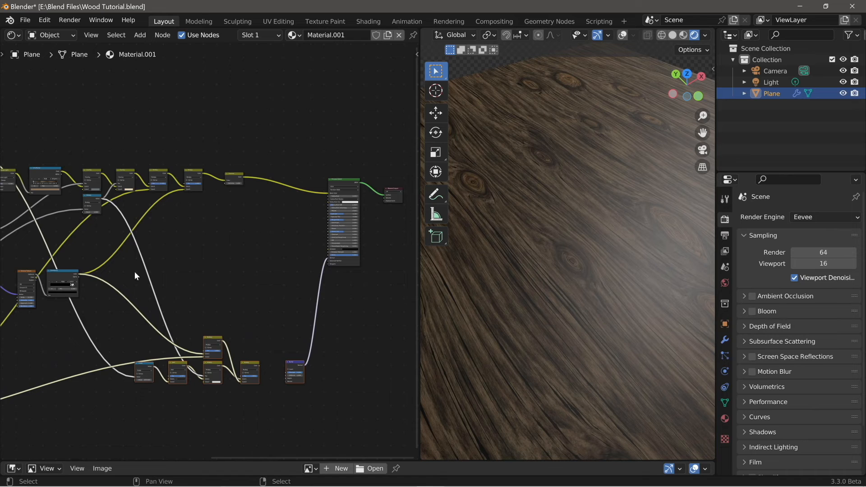
Step: Select the wood colour chain with its textures and crack ColorRamp and move the group upwards to free space above the bump nodes
{"action": "scroll", "coordinate": [134, 271], "scroll_direction": "down", "scroll_amount": 4}
{"action": "scroll", "coordinate": [236, 250], "scroll_direction": "down", "scroll_amount": 3}
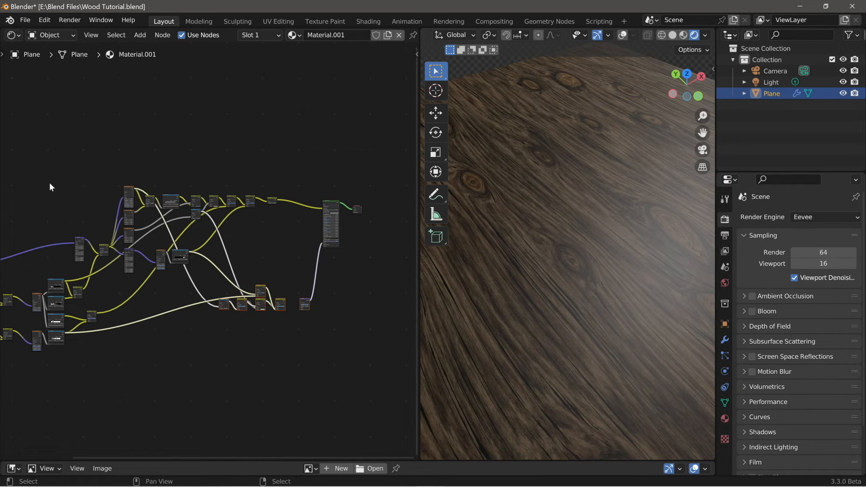
{"action": "left_click_drag", "start_coordinate": [50, 187], "coordinate": [276, 272]}
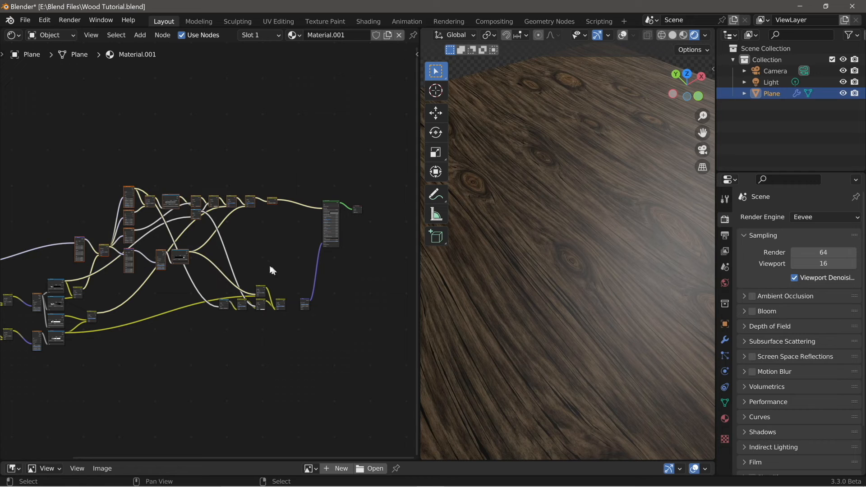
{"action": "key", "text": "g"}
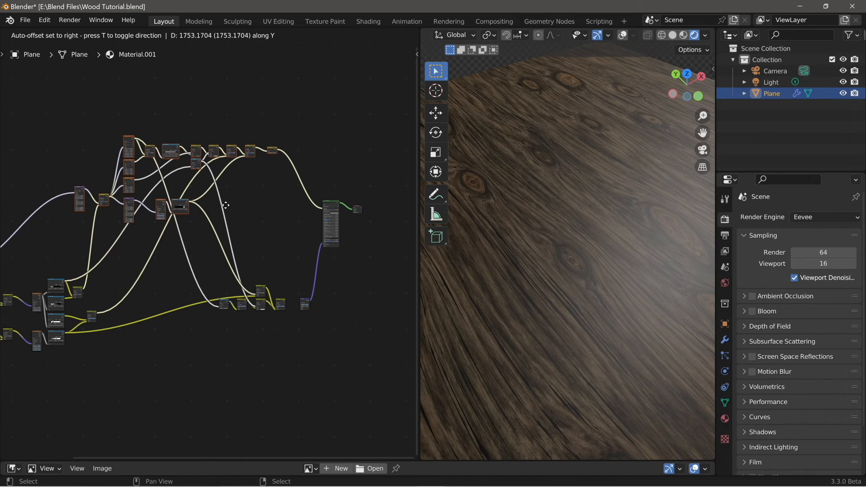
{"action": "left_click", "coordinate": [224, 212]}
{"action": "scroll", "coordinate": [157, 267], "scroll_direction": "down", "scroll_amount": 1}
{"action": "scroll", "coordinate": [159, 267], "scroll_direction": "up", "scroll_amount": 3}
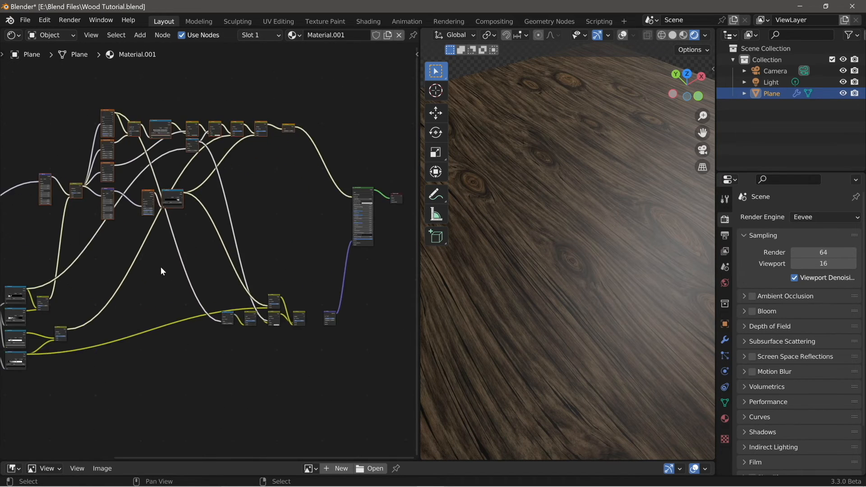
Step: Add a Musgrave Texture node in the gap between the colour and bump chains and preview it on the plane
{"action": "middle_click_drag", "start_coordinate": [215, 232], "coordinate": [238, 280]}
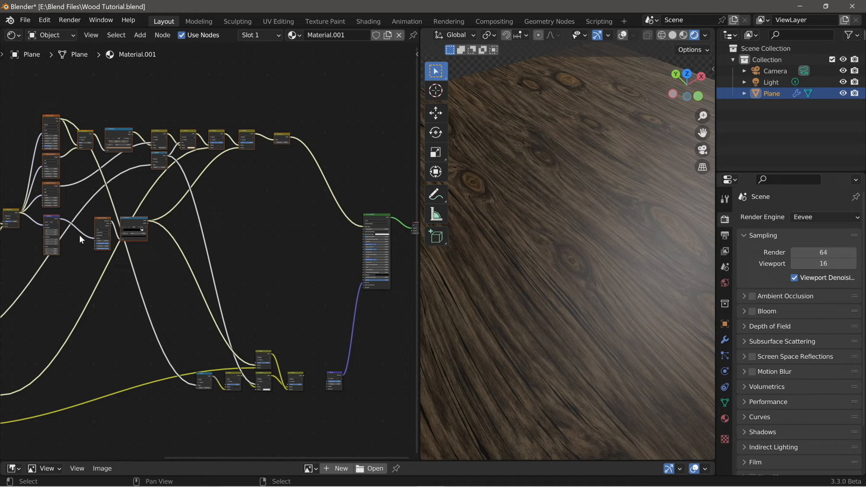
{"action": "scroll", "coordinate": [199, 296], "scroll_direction": "up", "scroll_amount": 3}
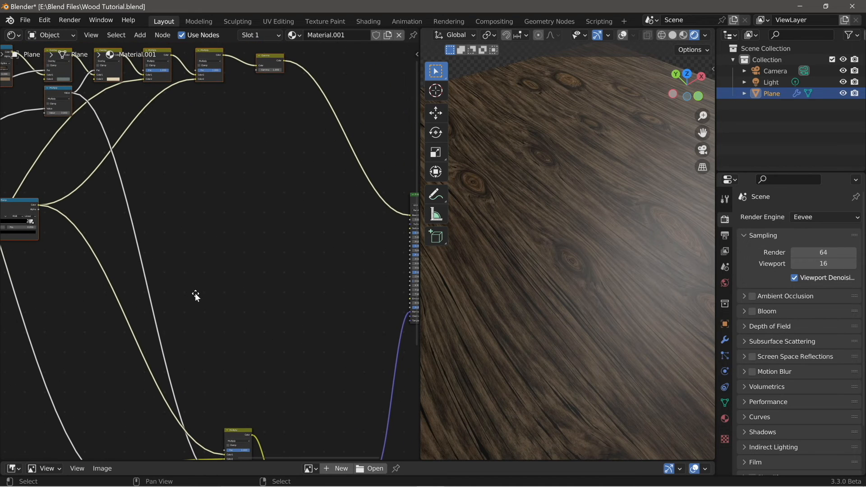
{"action": "key", "text": "shift+a"}
{"action": "mouse_move", "coordinate": [199, 291]}
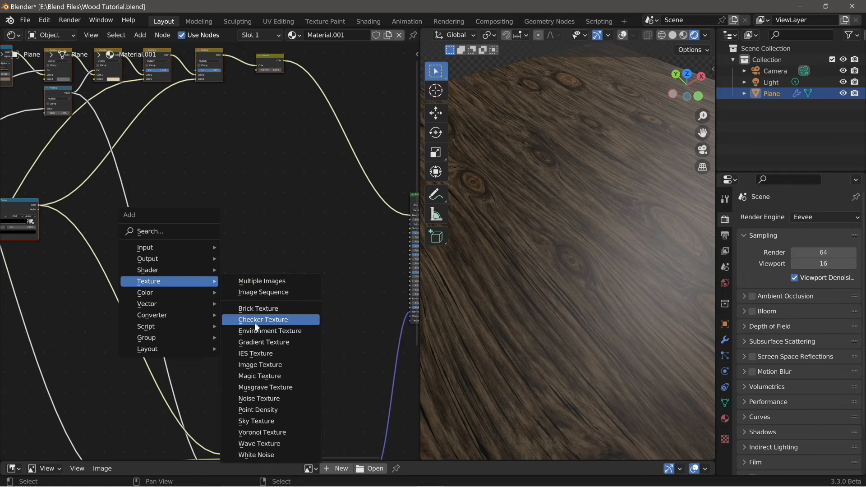
{"action": "left_click", "coordinate": [264, 387]}
{"action": "left_click", "coordinate": [201, 276]}
{"action": "left_click_drag", "start_coordinate": [213, 282], "coordinate": [203, 271]}
{"action": "left_click", "coordinate": [203, 272], "text": "ctrl+shift"}
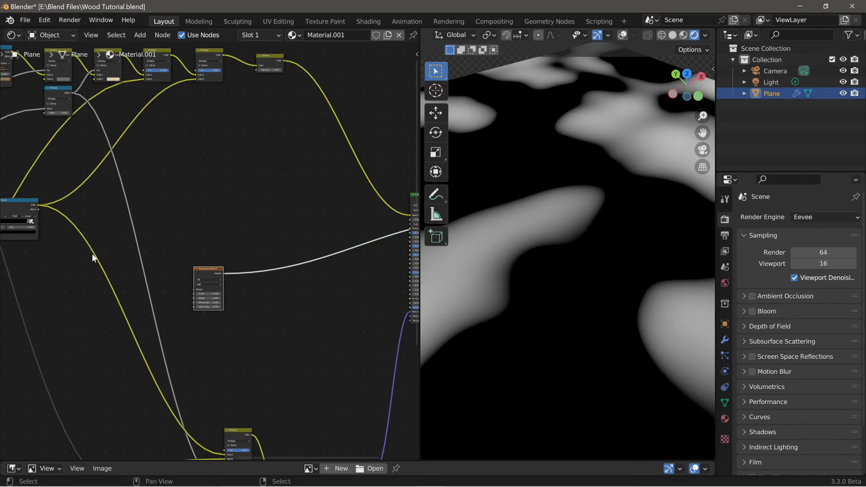
Step: Connect the output of the mix node that feeds the wood textures to the Musgrave Texture's Vector input
{"action": "scroll", "coordinate": [97, 257], "scroll_direction": "down", "scroll_amount": 3}
{"action": "middle_click_drag", "start_coordinate": [119, 260], "coordinate": [143, 264]}
{"action": "left_click_drag", "start_coordinate": [51, 222], "coordinate": [270, 282]}
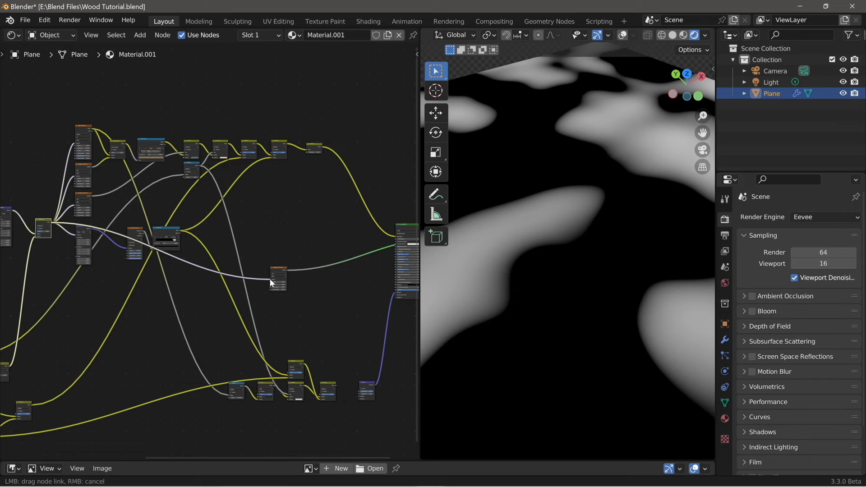
{"action": "left_click_drag", "start_coordinate": [270, 279], "coordinate": [270, 280]}
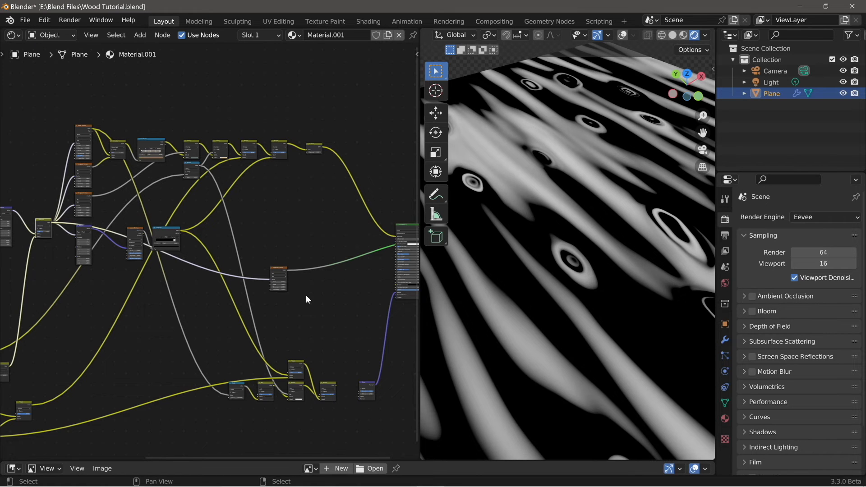
Step: Set the Musgrave Texture's Detail to 15 and Dimension to 0, and change its type to Multifractal
{"action": "middle_click_drag", "start_coordinate": [308, 289], "coordinate": [269, 277]}
{"action": "scroll", "coordinate": [287, 288], "scroll_direction": "up", "scroll_amount": 8}
{"action": "scroll", "coordinate": [268, 269], "scroll_direction": "up", "scroll_amount": 6}
{"action": "left_click_drag", "start_coordinate": [243, 283], "coordinate": [361, 283]}
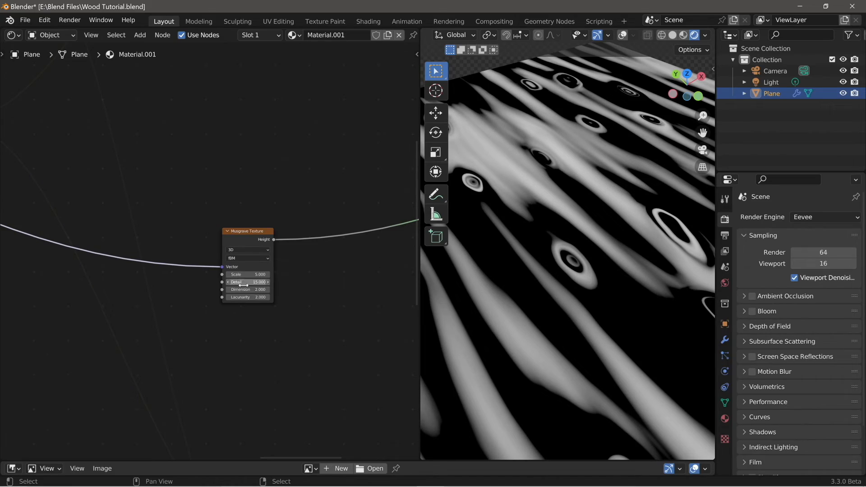
{"action": "left_click_drag", "start_coordinate": [243, 289], "coordinate": [216, 290]}
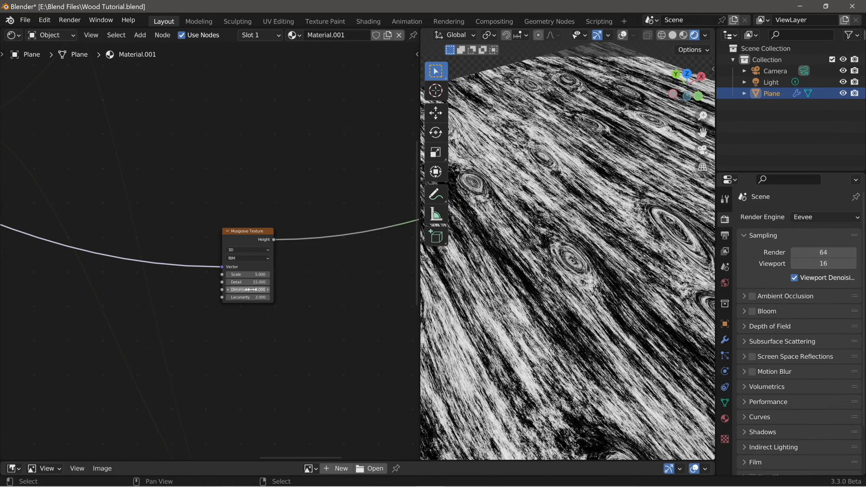
{"action": "scroll", "coordinate": [300, 288], "scroll_direction": "up", "scroll_amount": 2}
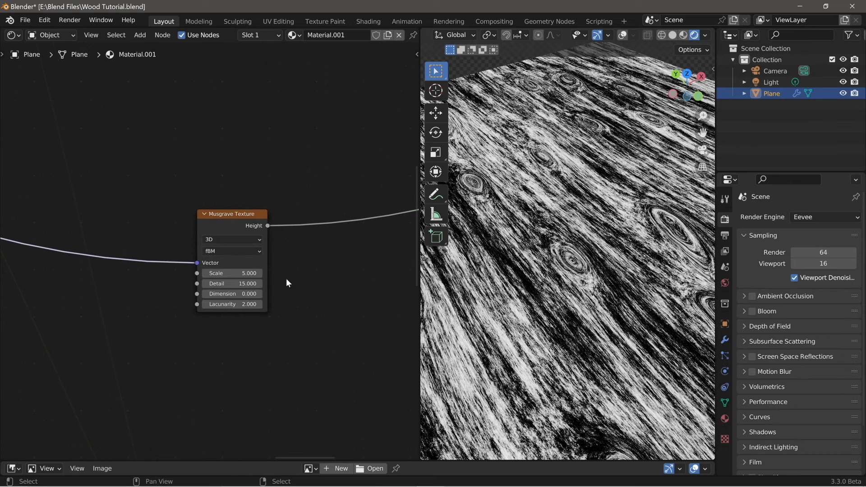
{"action": "left_click", "coordinate": [226, 251]}
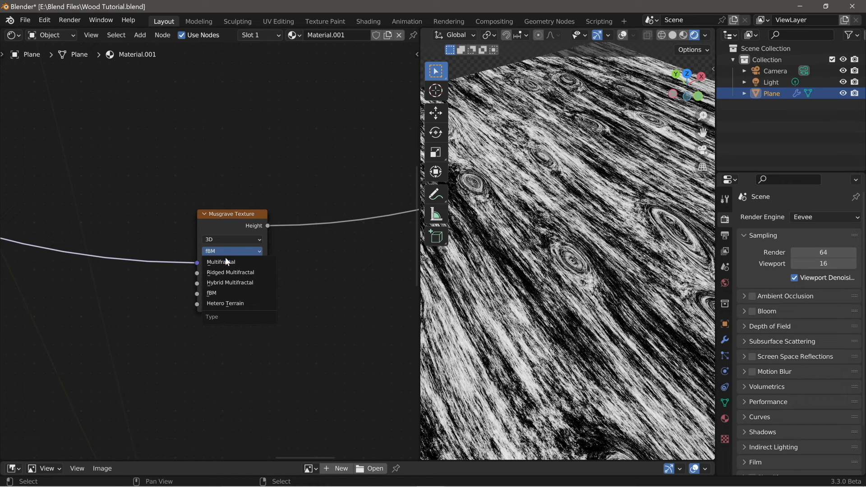
{"action": "left_click", "coordinate": [226, 261]}
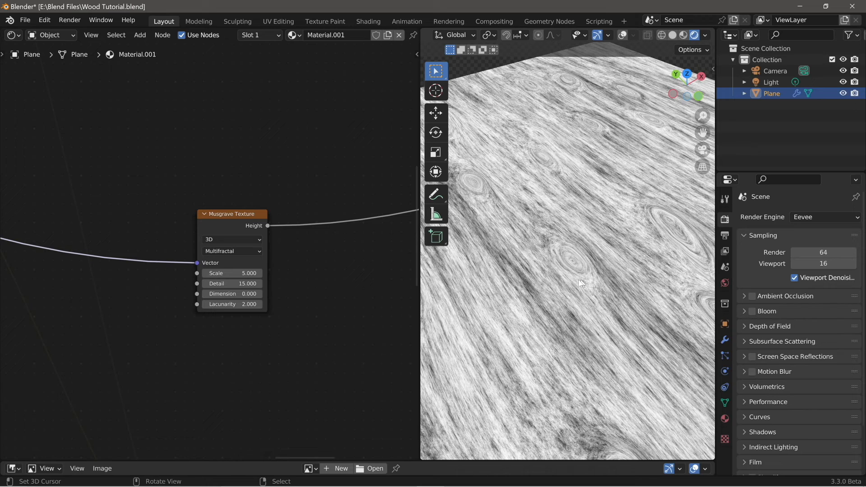
Step: Insert a Bright/Contrast node after the Musgrave Texture and set Bright to 0.4 and Contrast to -0.8
{"action": "middle_click_drag", "start_coordinate": [318, 283], "coordinate": [284, 286]}
{"action": "left_click_drag", "start_coordinate": [201, 236], "coordinate": [126, 237]}
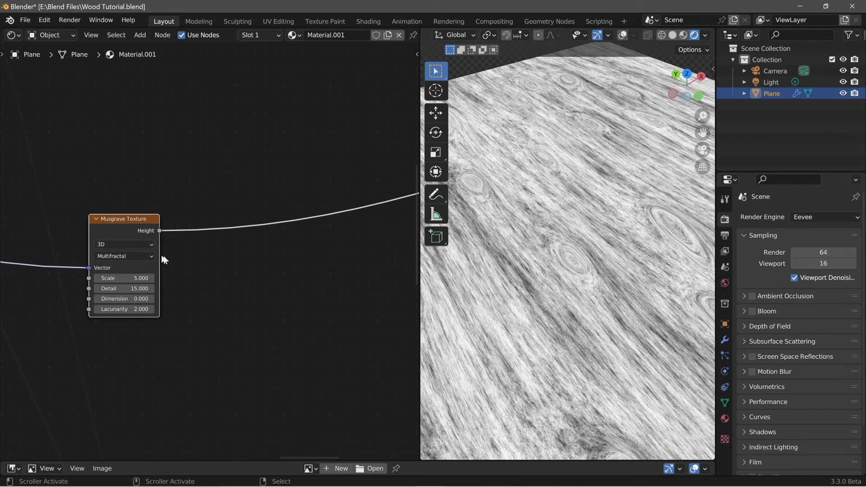
{"action": "key", "text": "shift+a"}
{"action": "mouse_move", "coordinate": [228, 268]}
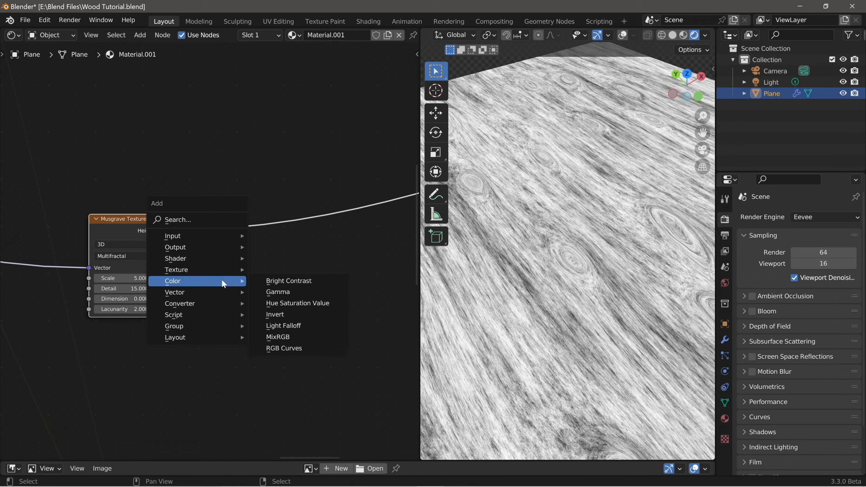
{"action": "left_click", "coordinate": [252, 284]}
{"action": "left_click", "coordinate": [199, 222]}
{"action": "left_click_drag", "start_coordinate": [222, 231], "coordinate": [213, 224]}
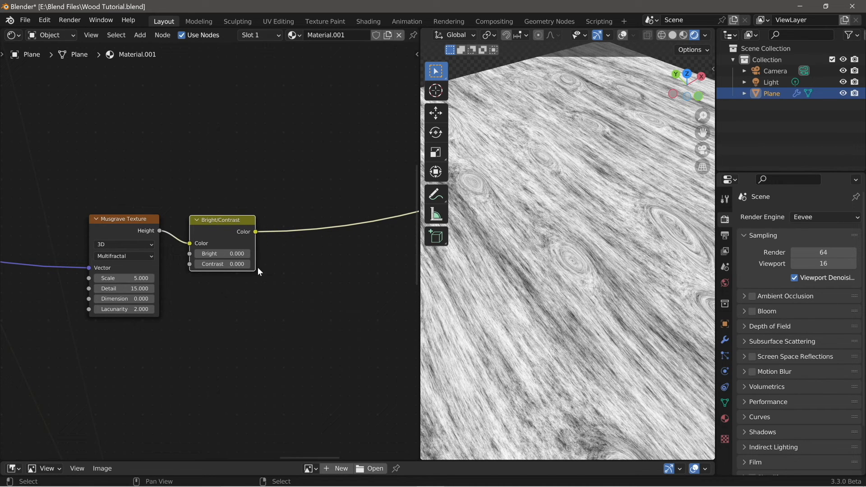
{"action": "scroll", "coordinate": [226, 254], "scroll_direction": "up", "scroll_amount": 2, "text": "ctrl"}
{"action": "scroll", "coordinate": [227, 255], "scroll_direction": "up", "scroll_amount": 2, "text": "ctrl"}
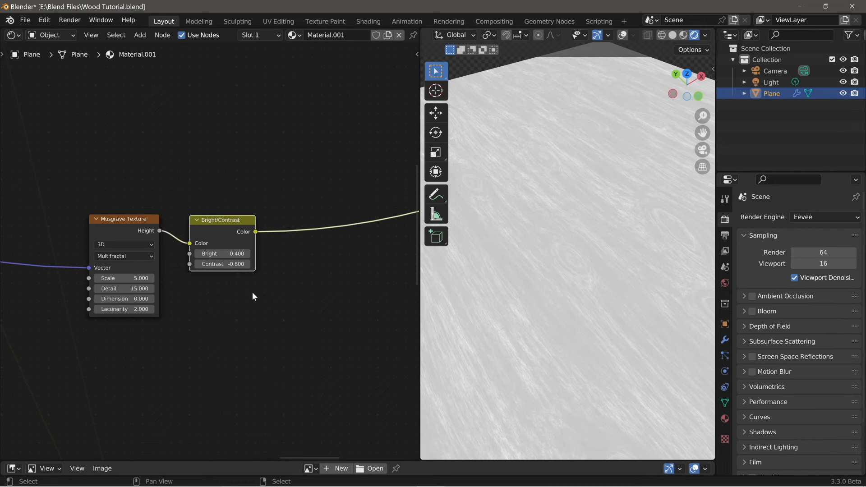
Step: Insert a MixRGB node after the Bright/Contrast node and set its blending mode to Difference
{"action": "mouse_move", "coordinate": [277, 285]}
{"action": "middle_mouse_down"}
{"action": "mouse_move", "coordinate": [257, 284]}
{"action": "mouse_move", "coordinate": [268, 283]}
{"action": "middle_mouse_up"}
{"action": "key", "text": "shift+a"}
{"action": "mouse_move", "coordinate": [268, 283]}
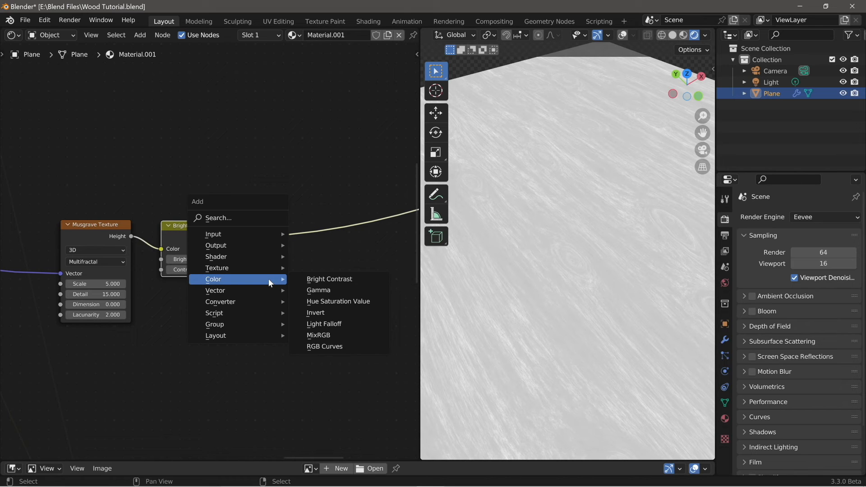
{"action": "left_click", "coordinate": [323, 336]}
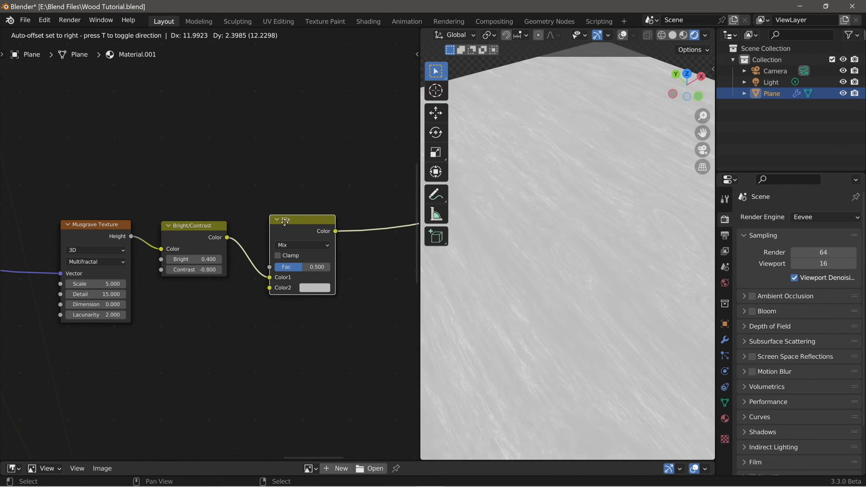
{"action": "left_click", "coordinate": [285, 221]}
{"action": "left_click", "coordinate": [288, 245]}
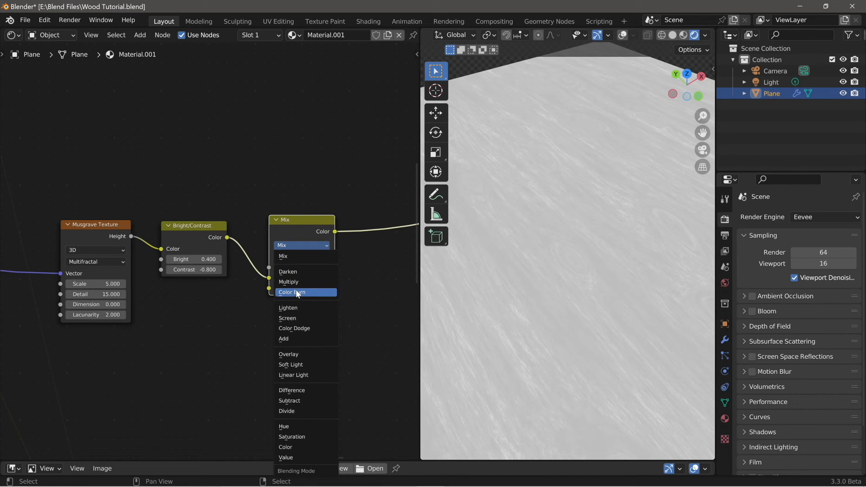
{"action": "left_click", "coordinate": [305, 389]}
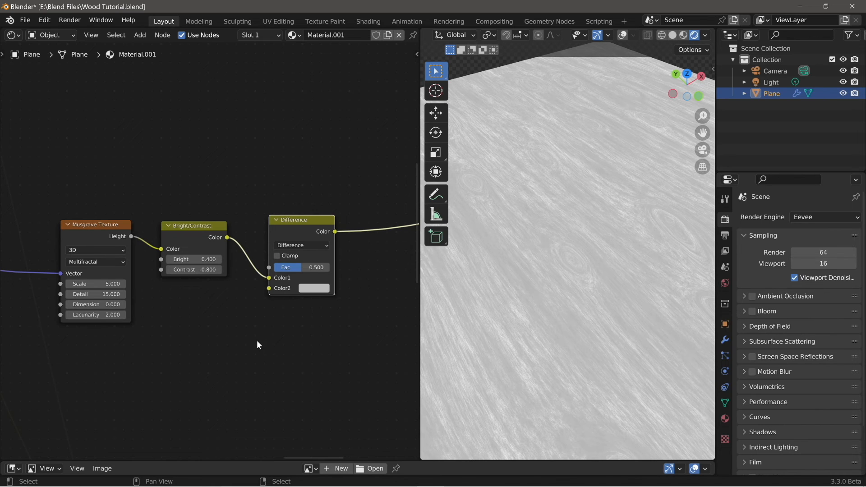
Step: Preview the two lower noise textures near the start of the node tree to compare their patterns on the plane
{"action": "scroll", "coordinate": [169, 334], "scroll_direction": "down", "scroll_amount": 6}
{"action": "scroll", "coordinate": [154, 327], "scroll_direction": "down", "scroll_amount": 4}
{"action": "middle_click_drag", "start_coordinate": [131, 314], "coordinate": [242, 262]}
{"action": "scroll", "coordinate": [242, 251], "scroll_direction": "down", "scroll_amount": 3}
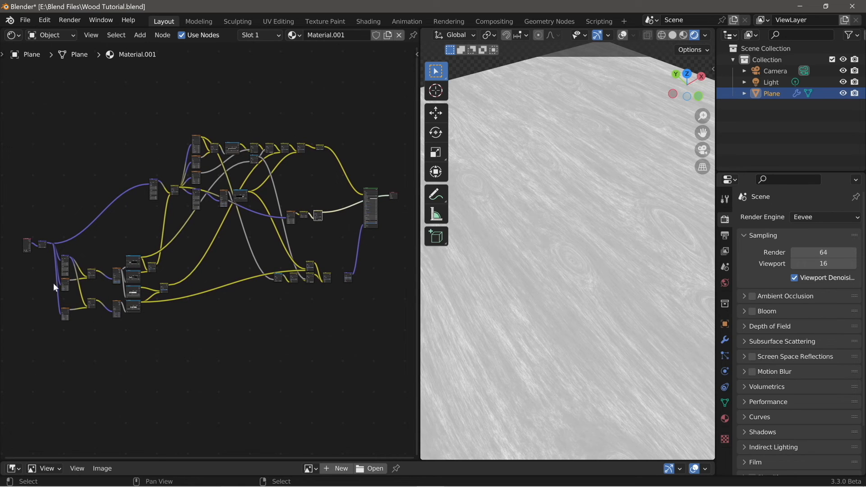
{"action": "left_click", "coordinate": [66, 310], "text": "ctrl+shift"}
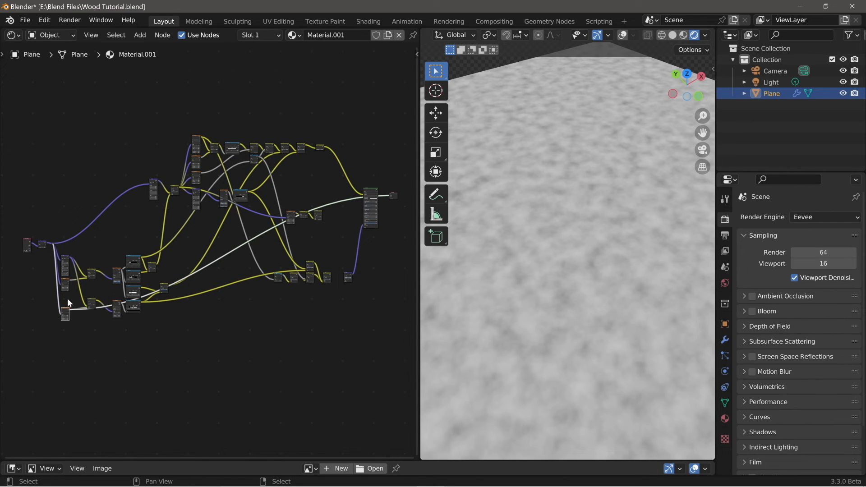
{"action": "left_click", "coordinate": [65, 282], "text": "ctrl+shift"}
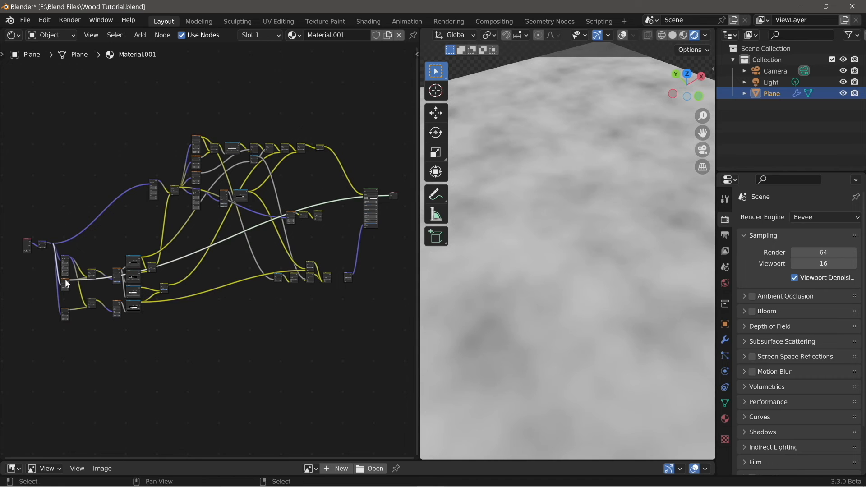
Step: Connect the output of the currently previewed noise texture to the Difference node's Color2 input
{"action": "scroll", "coordinate": [73, 284], "scroll_direction": "up", "scroll_amount": 1}
{"action": "middle_click_drag", "start_coordinate": [74, 285], "coordinate": [65, 288]}
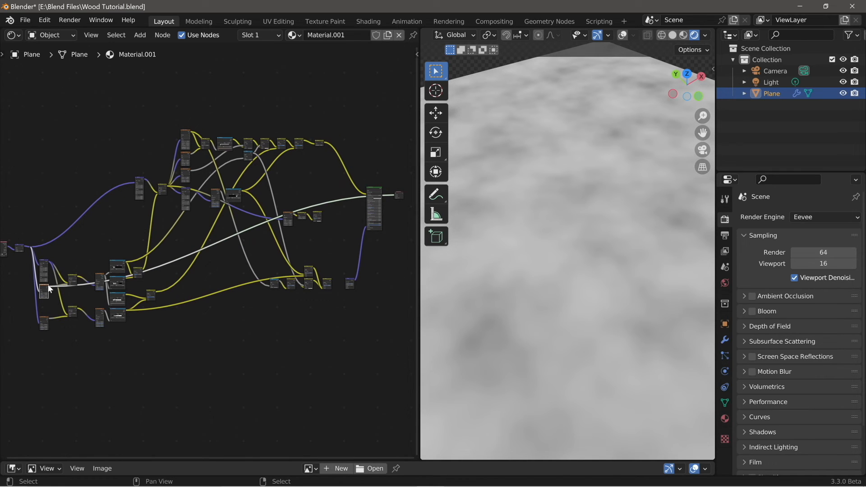
{"action": "left_click_drag", "start_coordinate": [48, 286], "coordinate": [313, 222]}
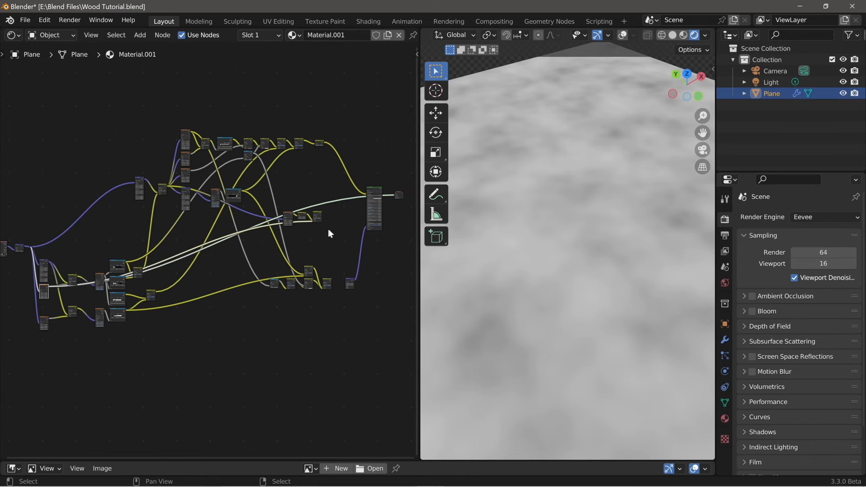
{"action": "scroll", "coordinate": [337, 233], "scroll_direction": "up", "scroll_amount": 2}
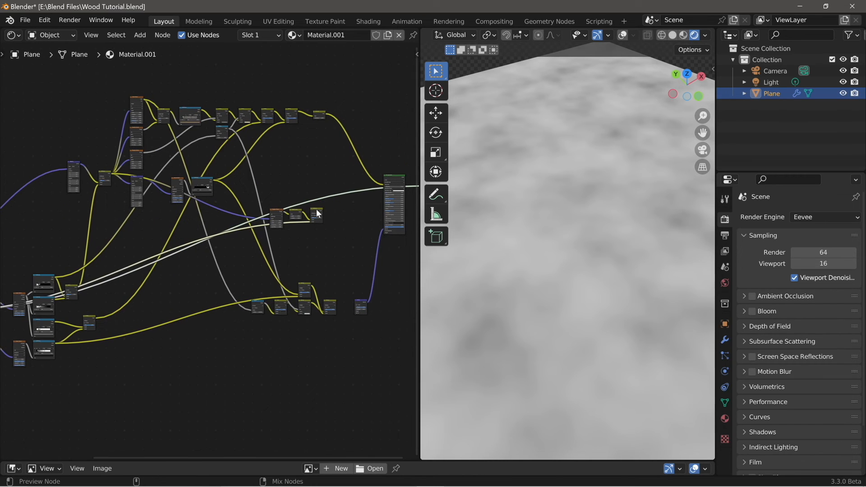
Step: Preview the Difference node on the plane and set its Fac to 1.000
{"action": "scroll", "coordinate": [315, 225], "scroll_direction": "up", "scroll_amount": 1}
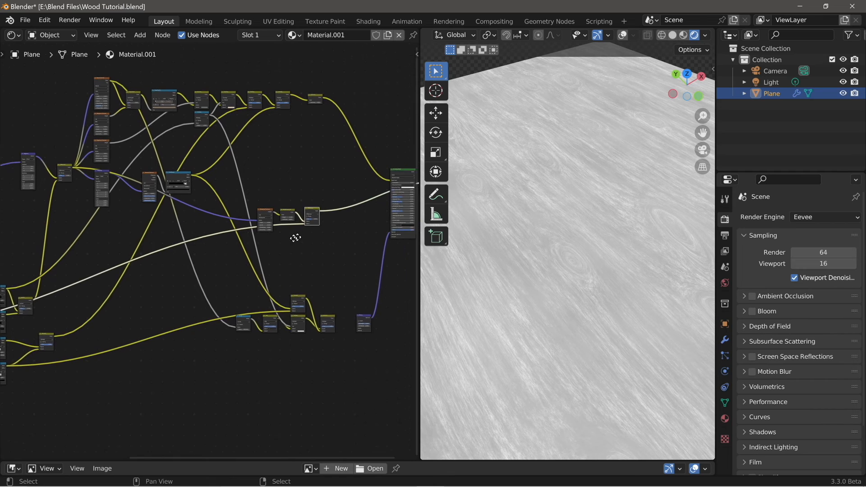
{"action": "scroll", "coordinate": [330, 249], "scroll_direction": "up", "scroll_amount": 3}
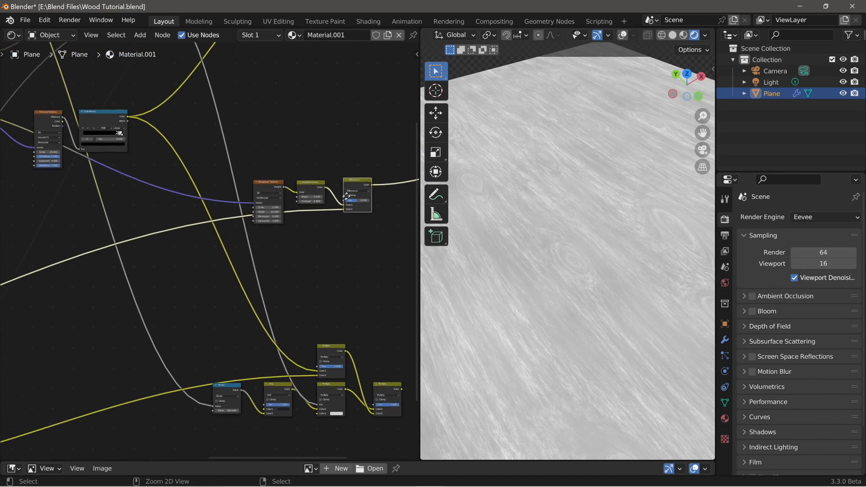
{"action": "middle_click_drag", "start_coordinate": [331, 208], "coordinate": [271, 250]}
{"action": "scroll", "coordinate": [331, 238], "scroll_direction": "up", "scroll_amount": 4}
{"action": "left_click_drag", "start_coordinate": [318, 249], "coordinate": [339, 248]}
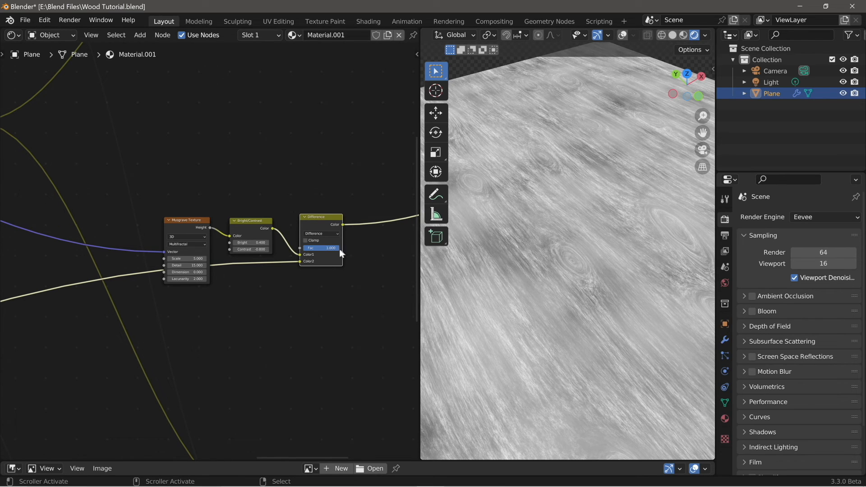
{"action": "mouse_move", "coordinate": [338, 248]}
{"action": "left_mouse_down"}
{"action": "mouse_move", "coordinate": [303, 248]}
{"action": "mouse_move", "coordinate": [339, 248]}
{"action": "left_mouse_up"}
Step: Move the Musgrave Texture, Bright/Contrast and Difference nodes together farther from the Principled BSDF
{"action": "scroll", "coordinate": [281, 275], "scroll_direction": "down", "scroll_amount": 2}
{"action": "left_click_drag", "start_coordinate": [170, 218], "coordinate": [309, 271]}
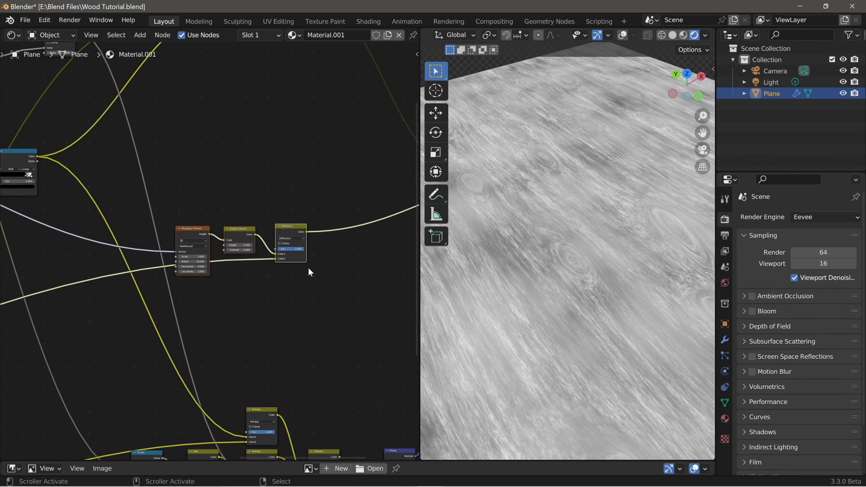
{"action": "key", "text": "g"}
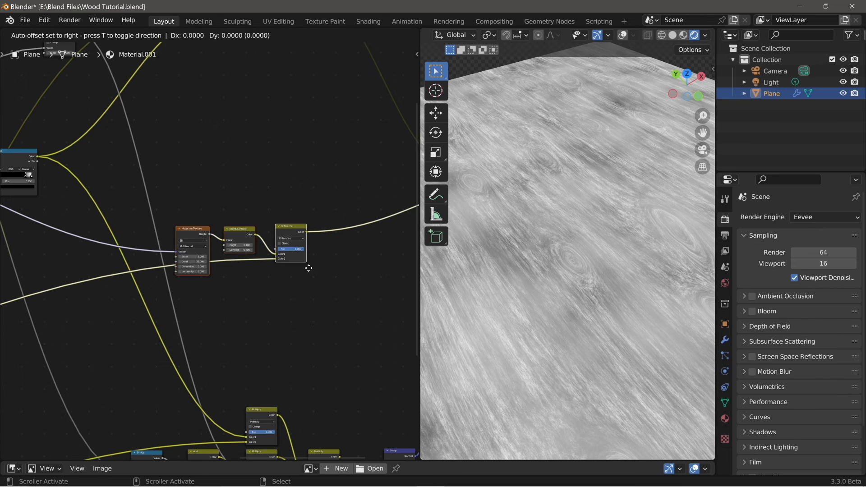
{"action": "left_click", "coordinate": [247, 273]}
{"action": "scroll", "coordinate": [247, 272], "scroll_direction": "up", "scroll_amount": 1}
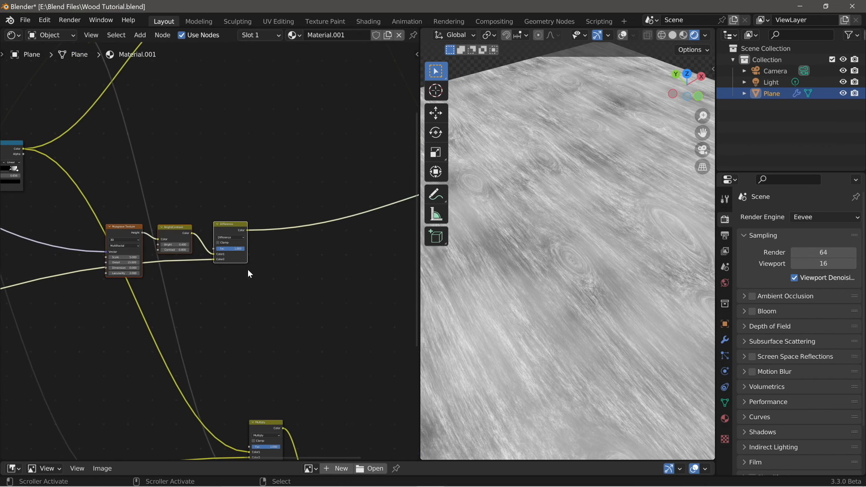
Step: Duplicate the Difference node, place the copy directly below it and set the copy's blending mode to Add
{"action": "left_click", "coordinate": [229, 231]}
{"action": "key", "text": "shift+d"}
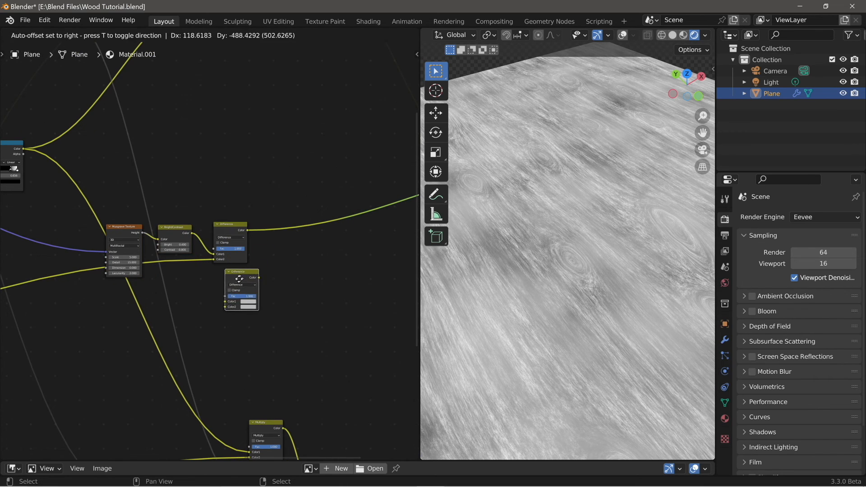
{"action": "left_click", "coordinate": [229, 282]}
{"action": "scroll", "coordinate": [234, 289], "scroll_direction": "up", "scroll_amount": 2}
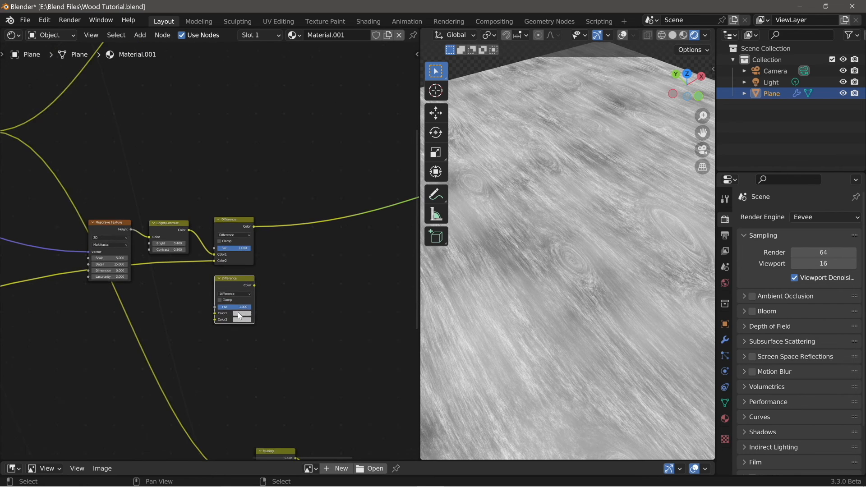
{"action": "left_click", "coordinate": [236, 277]}
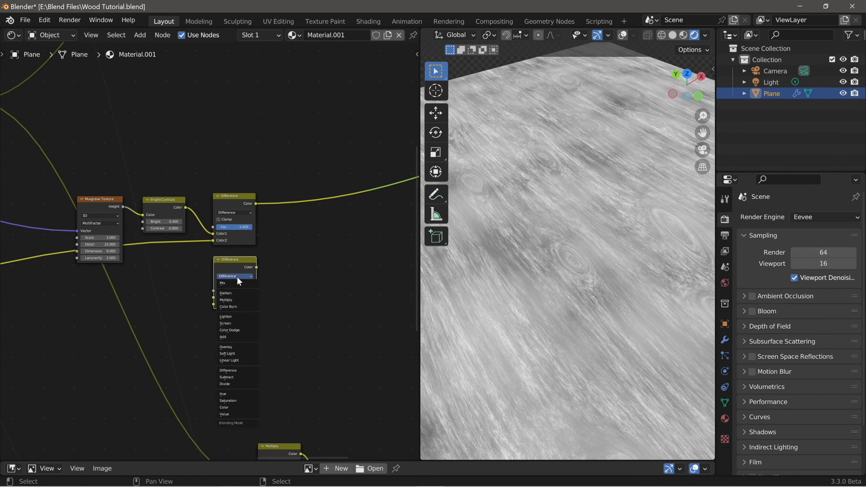
{"action": "left_click", "coordinate": [237, 336]}
{"action": "middle_click_drag", "start_coordinate": [238, 315], "coordinate": [272, 291]}
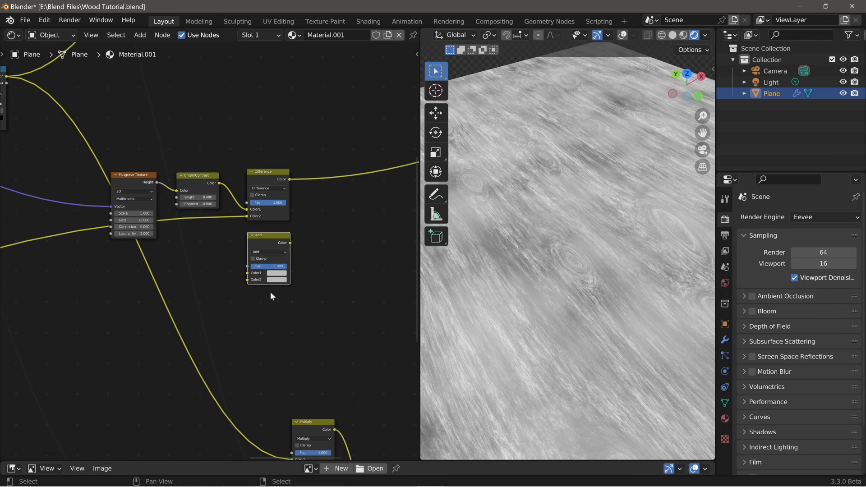
Step: Preview the cracks ColorRamp after the Voronoi texture and connect its Color output to the Add node's Color1
{"action": "scroll", "coordinate": [93, 257], "scroll_direction": "down", "scroll_amount": 2}
{"action": "middle_click_drag", "start_coordinate": [93, 257], "coordinate": [137, 234]}
{"action": "left_click", "coordinate": [80, 126], "text": "ctrl+shift"}
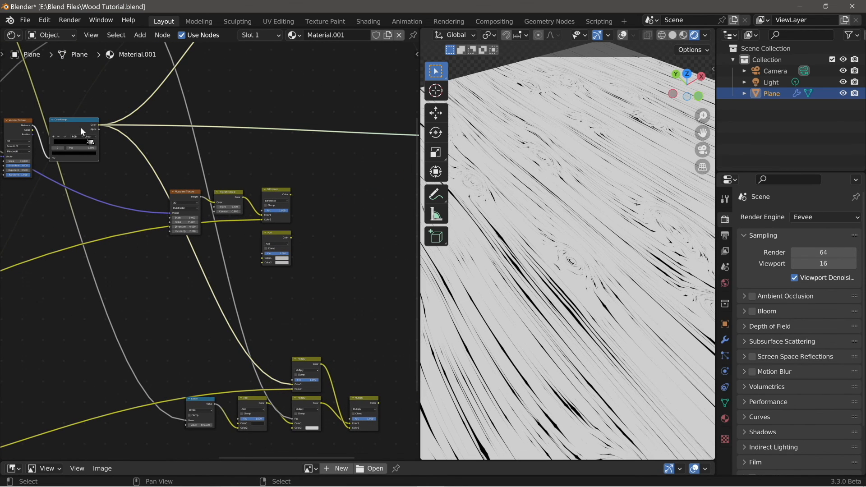
{"action": "left_click_drag", "start_coordinate": [97, 125], "coordinate": [262, 258]}
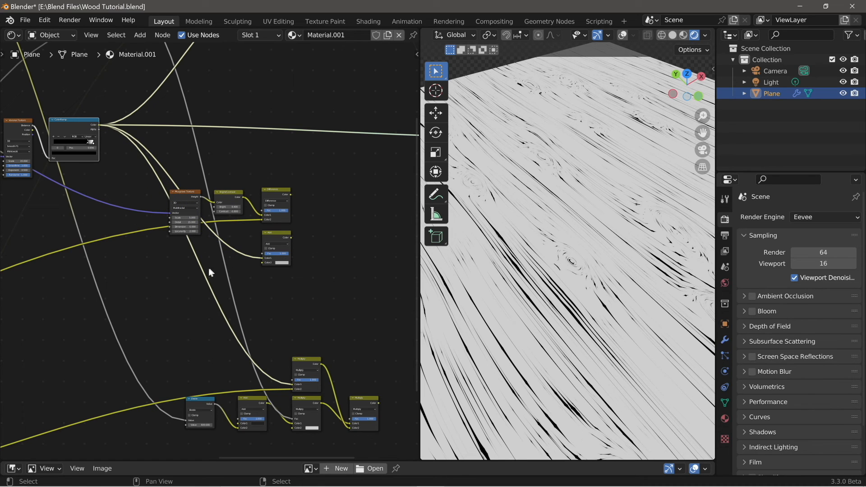
Step: Insert an Invert node on the link between the cracks ColorRamp and the Add node's Color1
{"action": "key", "text": "shift+a"}
{"action": "mouse_move", "coordinate": [191, 272]}
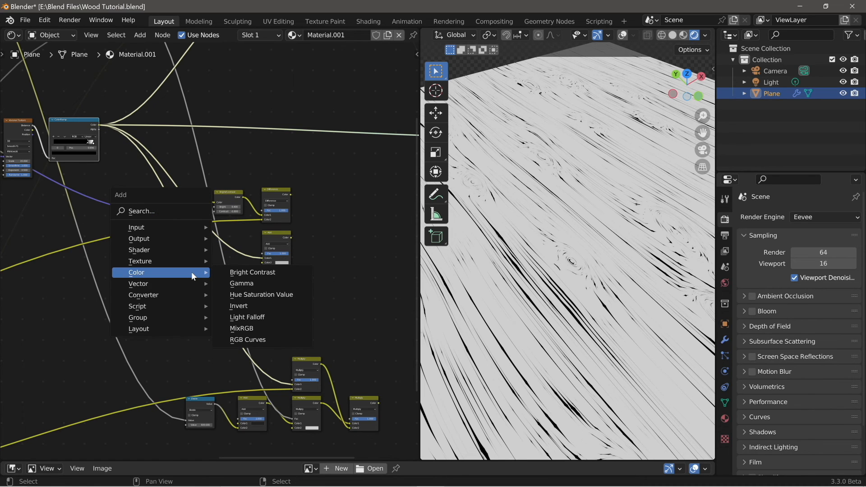
{"action": "left_click", "coordinate": [226, 305]}
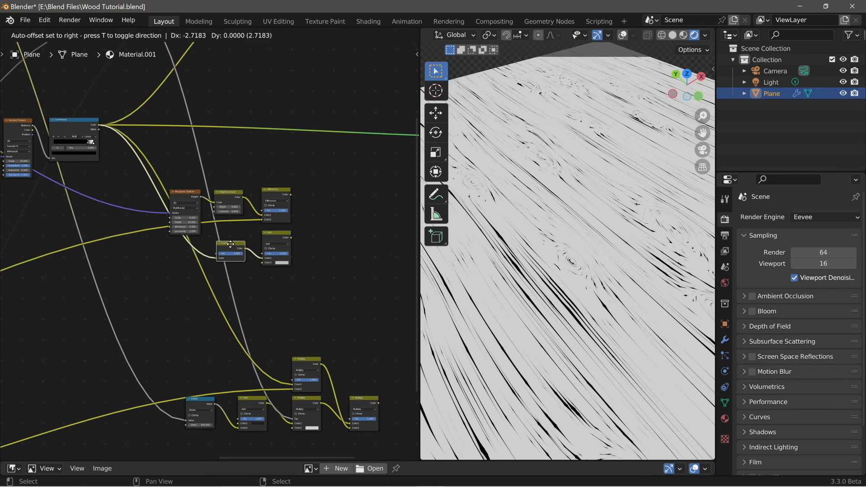
{"action": "left_click", "coordinate": [231, 245]}
{"action": "scroll", "coordinate": [237, 256], "scroll_direction": "up", "scroll_amount": 3}
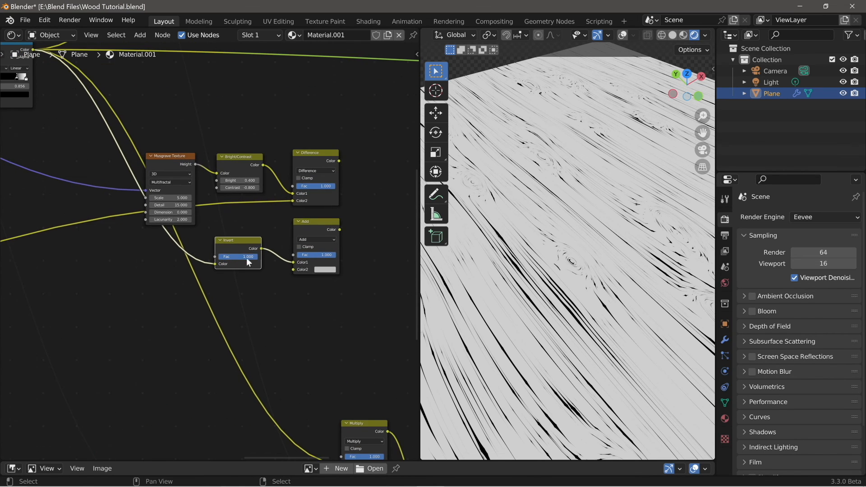
{"action": "middle_click_drag", "start_coordinate": [246, 259], "coordinate": [212, 271]}
{"action": "scroll", "coordinate": [212, 269], "scroll_direction": "up", "scroll_amount": 1}
{"action": "left_click_drag", "start_coordinate": [210, 259], "coordinate": [213, 256]}
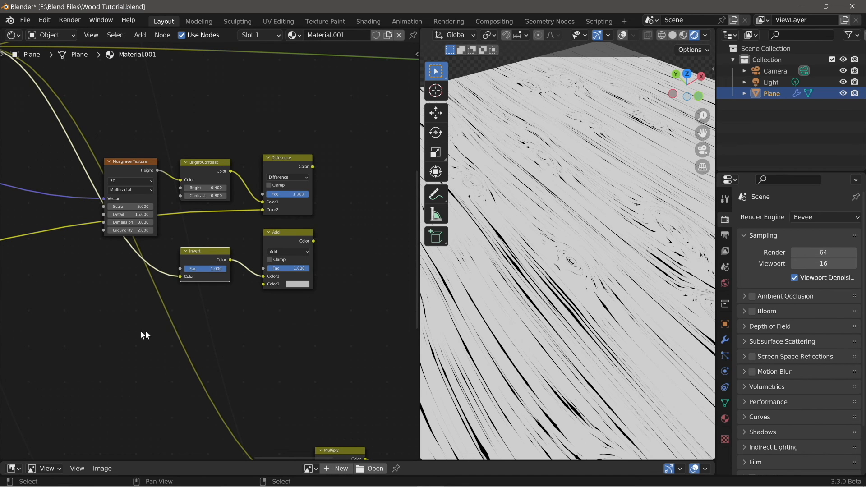
Step: Connect the lowest ColorRamp near the start of the node tree to the Add node's Color2
{"action": "scroll", "coordinate": [125, 331], "scroll_direction": "down", "scroll_amount": 5}
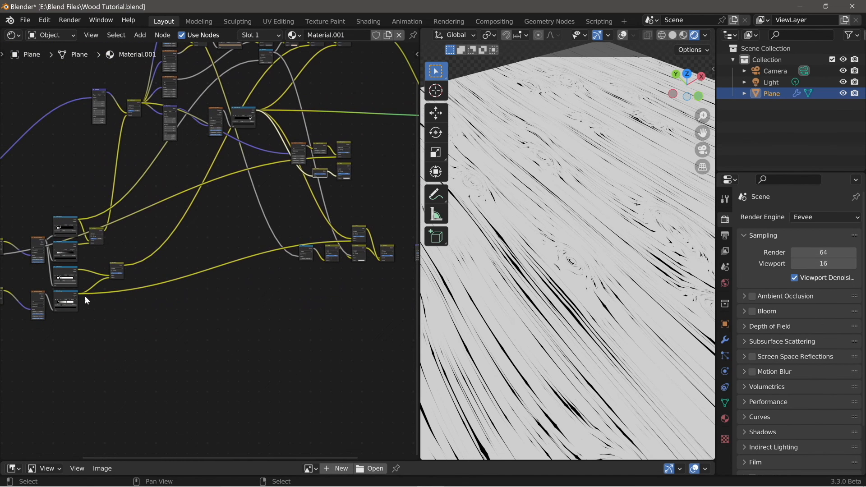
{"action": "left_click_drag", "start_coordinate": [77, 293], "coordinate": [337, 178]}
{"action": "scroll", "coordinate": [329, 172], "scroll_direction": "up", "scroll_amount": 6}
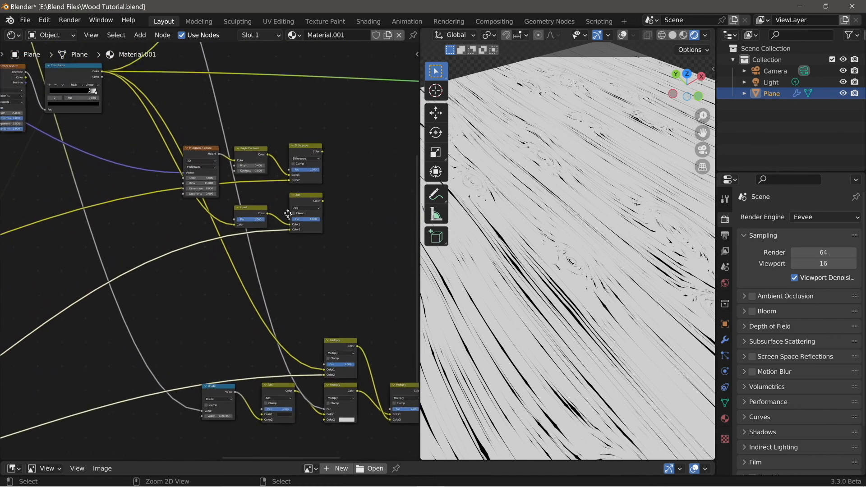
{"action": "middle_click_drag", "start_coordinate": [300, 165], "coordinate": [263, 196]}
{"action": "scroll", "coordinate": [264, 195], "scroll_direction": "up", "scroll_amount": 1}
Step: Duplicate the Invert node onto the link into the Add node's Color2 and preview the Add node on the plane
{"action": "left_click", "coordinate": [257, 206]}
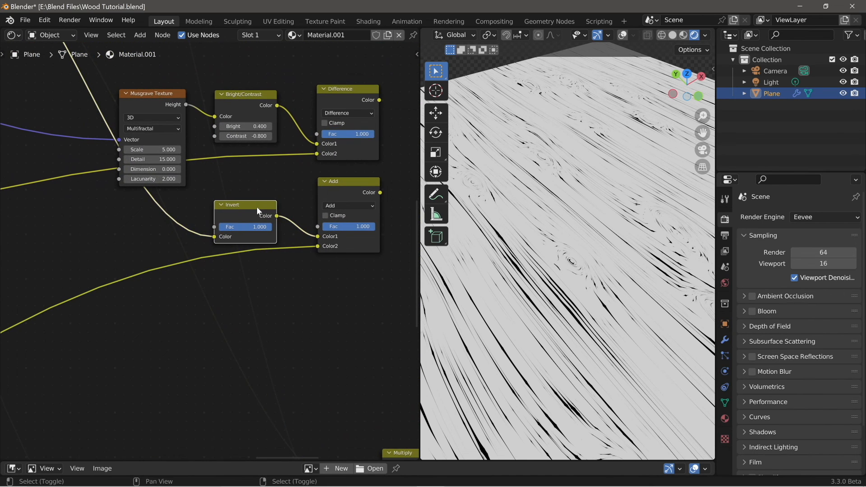
{"action": "key", "text": "shift+d"}
{"action": "left_click", "coordinate": [261, 257]}
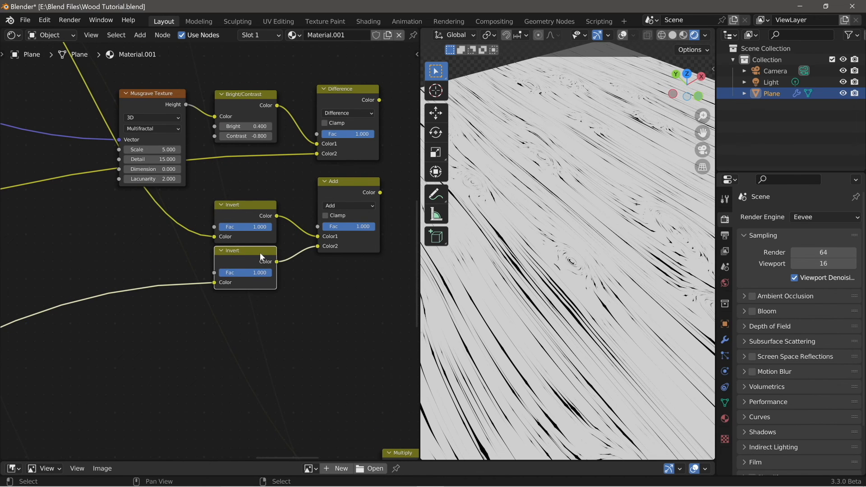
{"action": "middle_click_drag", "start_coordinate": [302, 269], "coordinate": [265, 285]}
{"action": "left_click", "coordinate": [304, 205], "text": "ctrl+shift"}
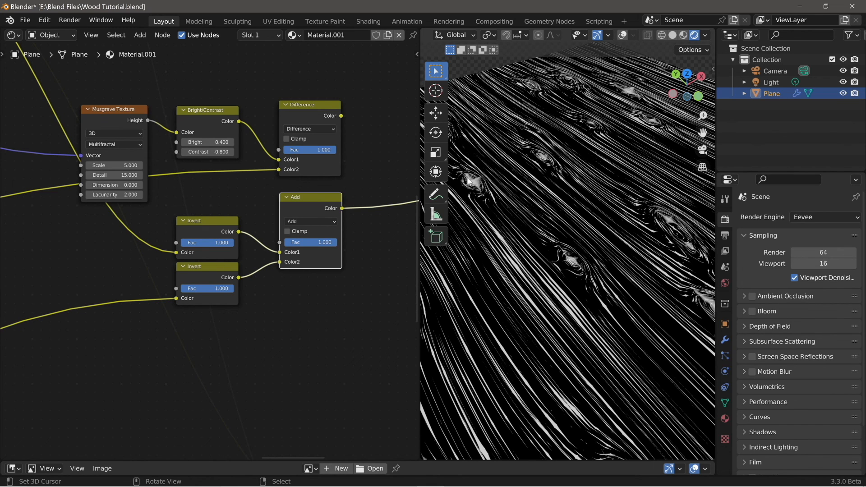
Step: Duplicate the Add node and place the copy just after the Difference node
{"action": "scroll", "coordinate": [343, 237], "scroll_direction": "down", "scroll_amount": 3}
{"action": "middle_click_drag", "start_coordinate": [343, 236], "coordinate": [257, 268]}
{"action": "scroll", "coordinate": [257, 267], "scroll_direction": "up", "scroll_amount": 1}
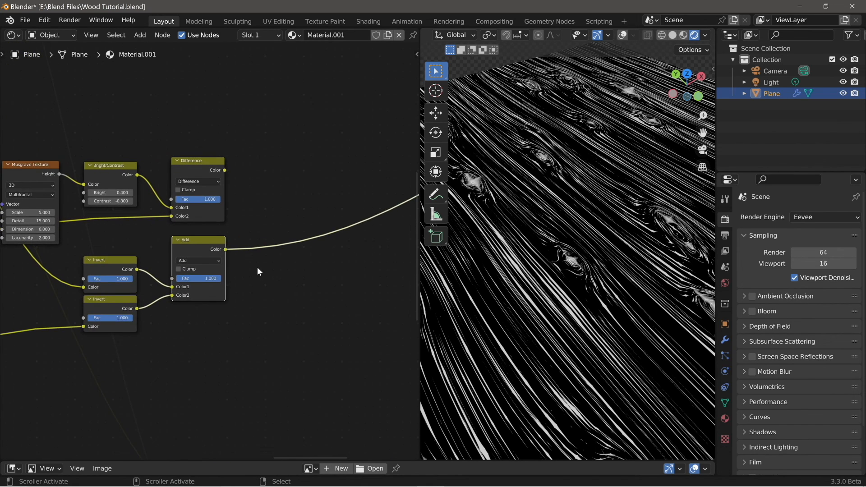
{"action": "scroll", "coordinate": [257, 267], "scroll_direction": "up", "scroll_amount": 1}
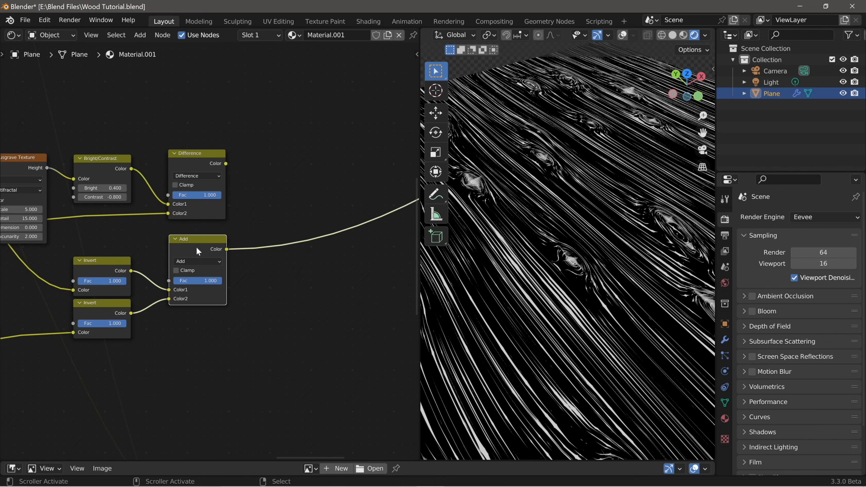
{"action": "key", "text": "shift+d"}
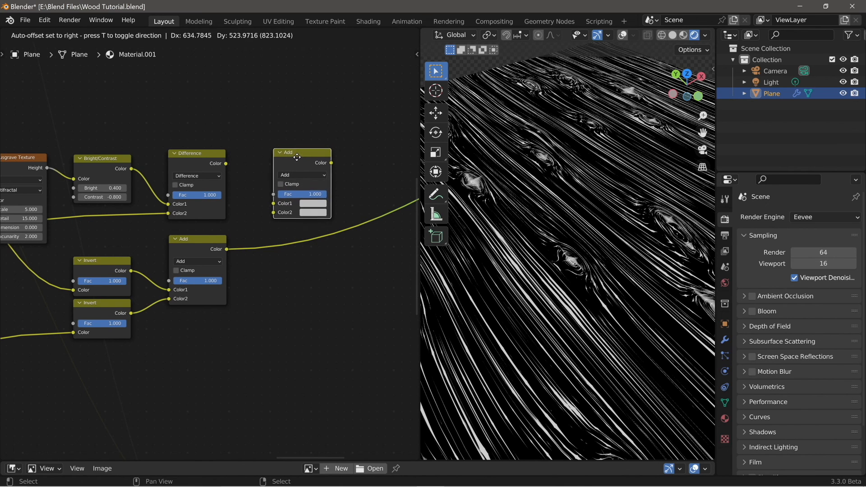
{"action": "left_click", "coordinate": [296, 157]}
Step: Connect the Difference output to the new Add node's Color1 and the first Add output to Color2, and preview the result
{"action": "left_click_drag", "start_coordinate": [225, 163], "coordinate": [273, 206]}
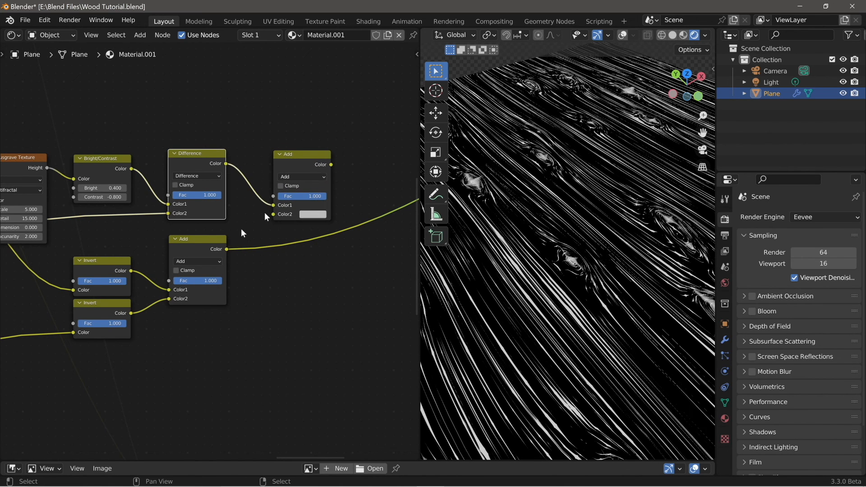
{"action": "left_click_drag", "start_coordinate": [226, 249], "coordinate": [273, 215]}
{"action": "left_click", "coordinate": [310, 156], "text": "ctrl+shift"}
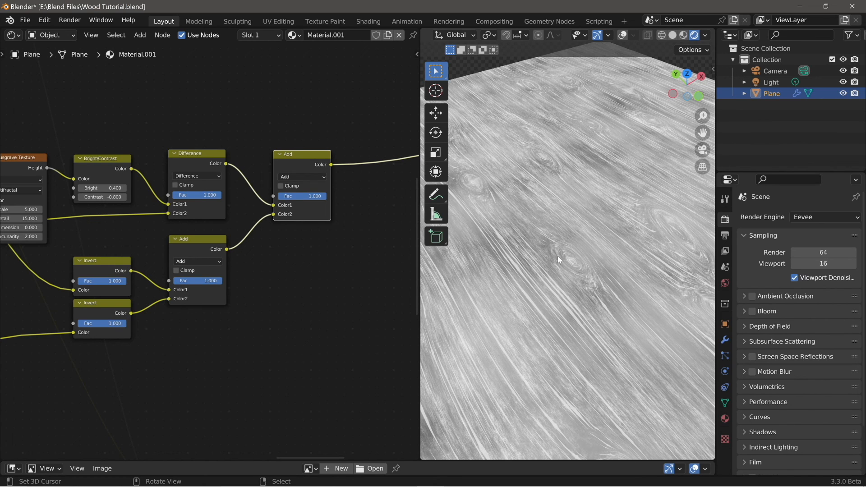
Step: Restore the Principled BSDF preview, connect the final Add node's Color to its Roughness input and inspect the reflections on the plane
{"action": "scroll", "coordinate": [339, 242], "scroll_direction": "down", "scroll_amount": 5}
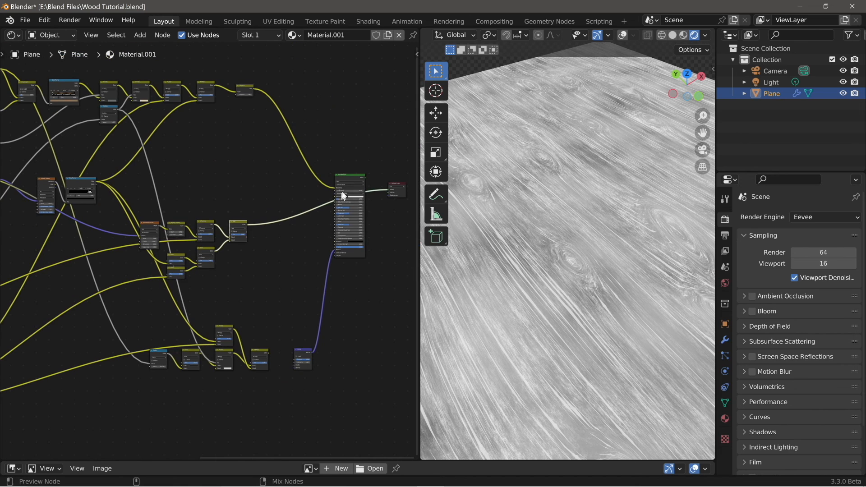
{"action": "left_click", "coordinate": [344, 196], "text": "ctrl+shift"}
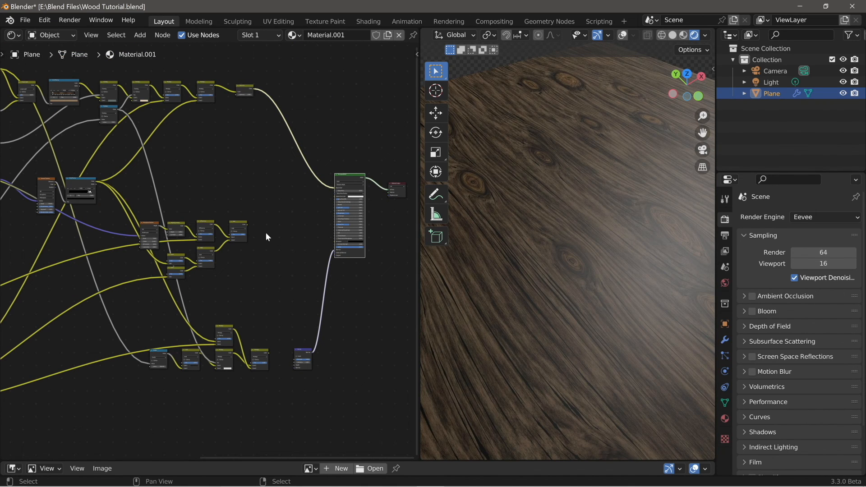
{"action": "scroll", "coordinate": [266, 232], "scroll_direction": "up", "scroll_amount": 2}
{"action": "middle_click_drag", "start_coordinate": [296, 239], "coordinate": [277, 251]}
{"action": "middle_click_drag", "start_coordinate": [255, 249], "coordinate": [245, 254]}
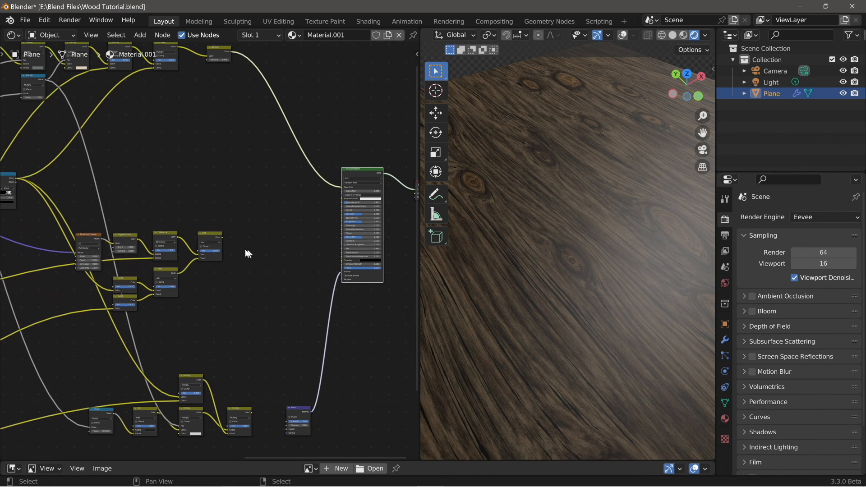
{"action": "left_click_drag", "start_coordinate": [221, 237], "coordinate": [341, 221]}
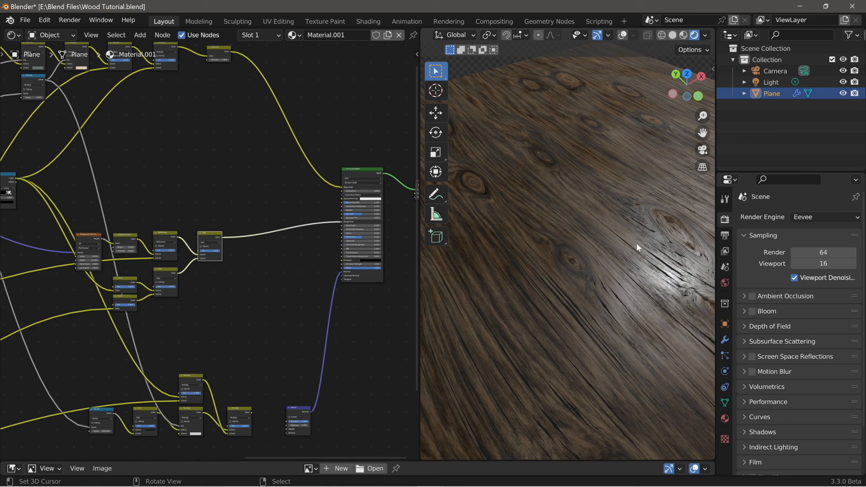
{"action": "middle_click_drag", "start_coordinate": [561, 273], "coordinate": [603, 270]}
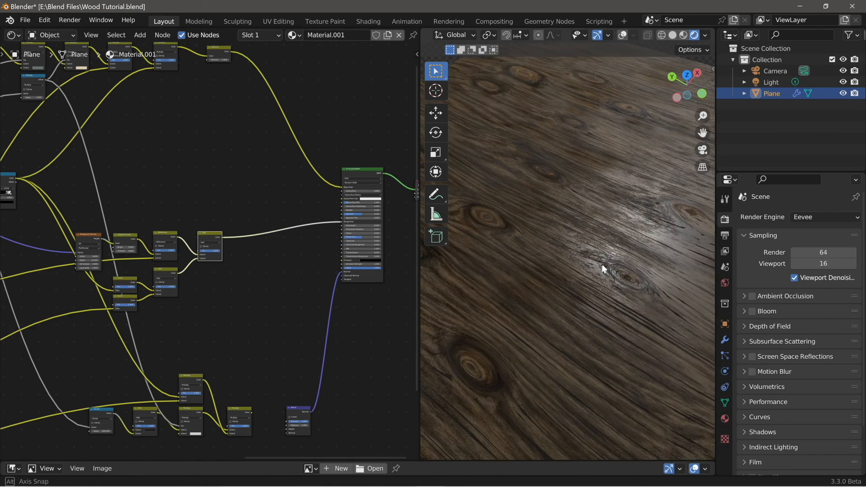